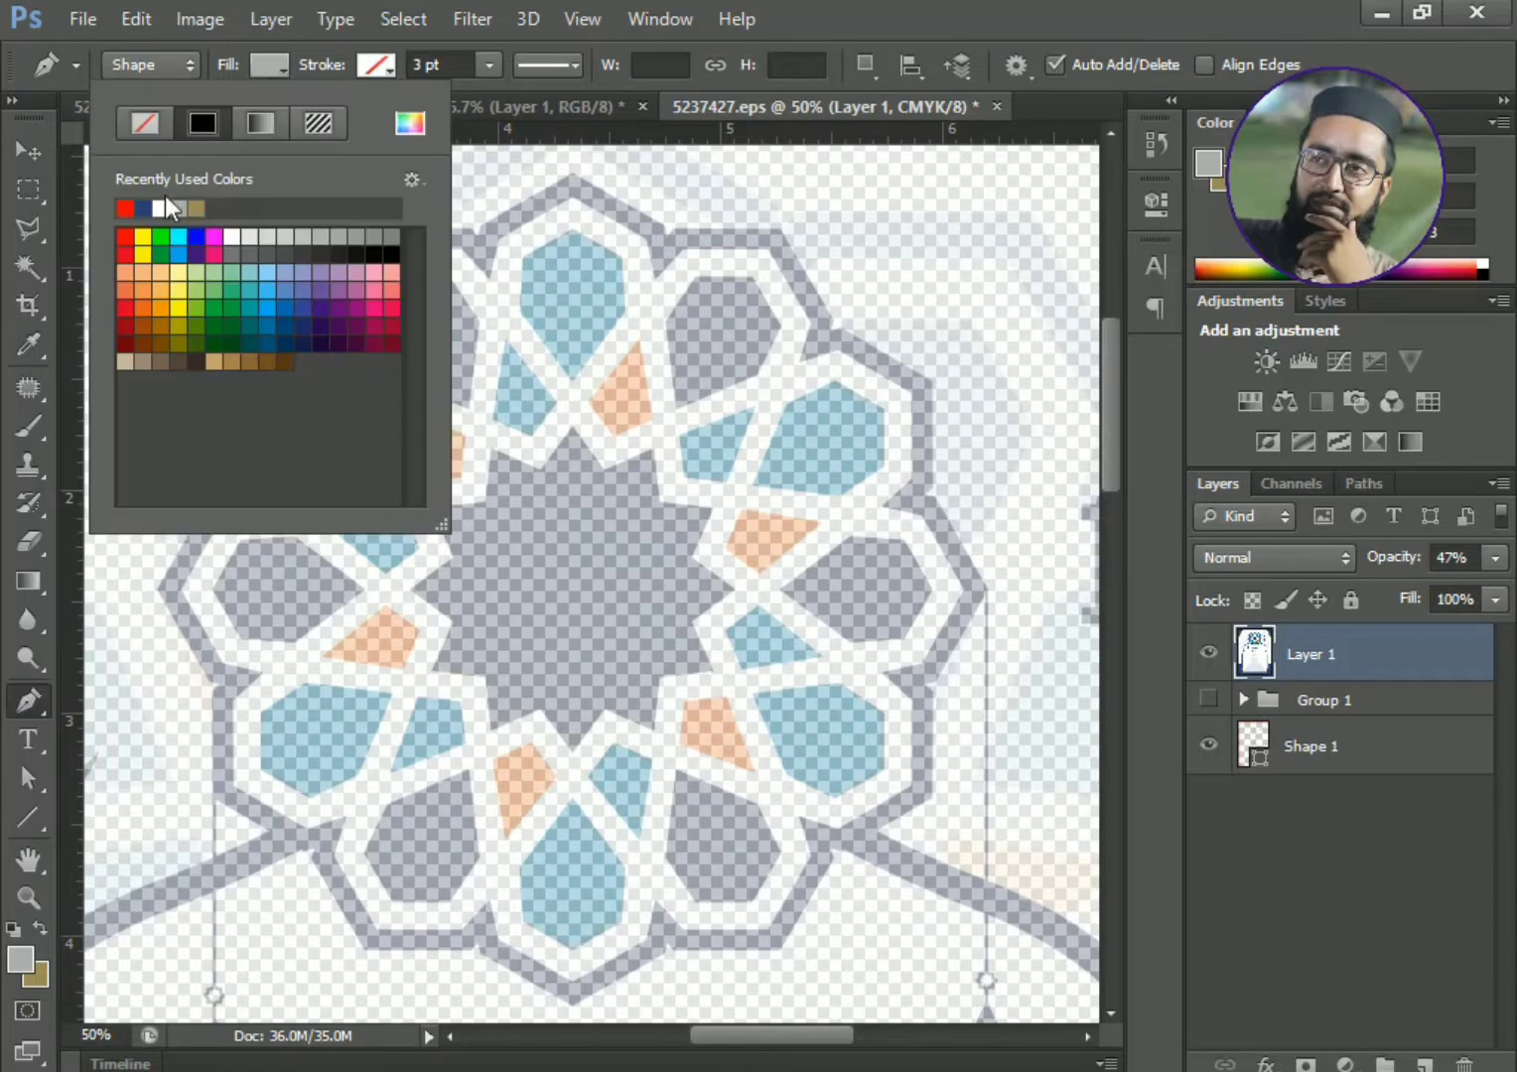
- Set the Pen tool's shape fill to none and its stroke colour to red
click(146, 127)
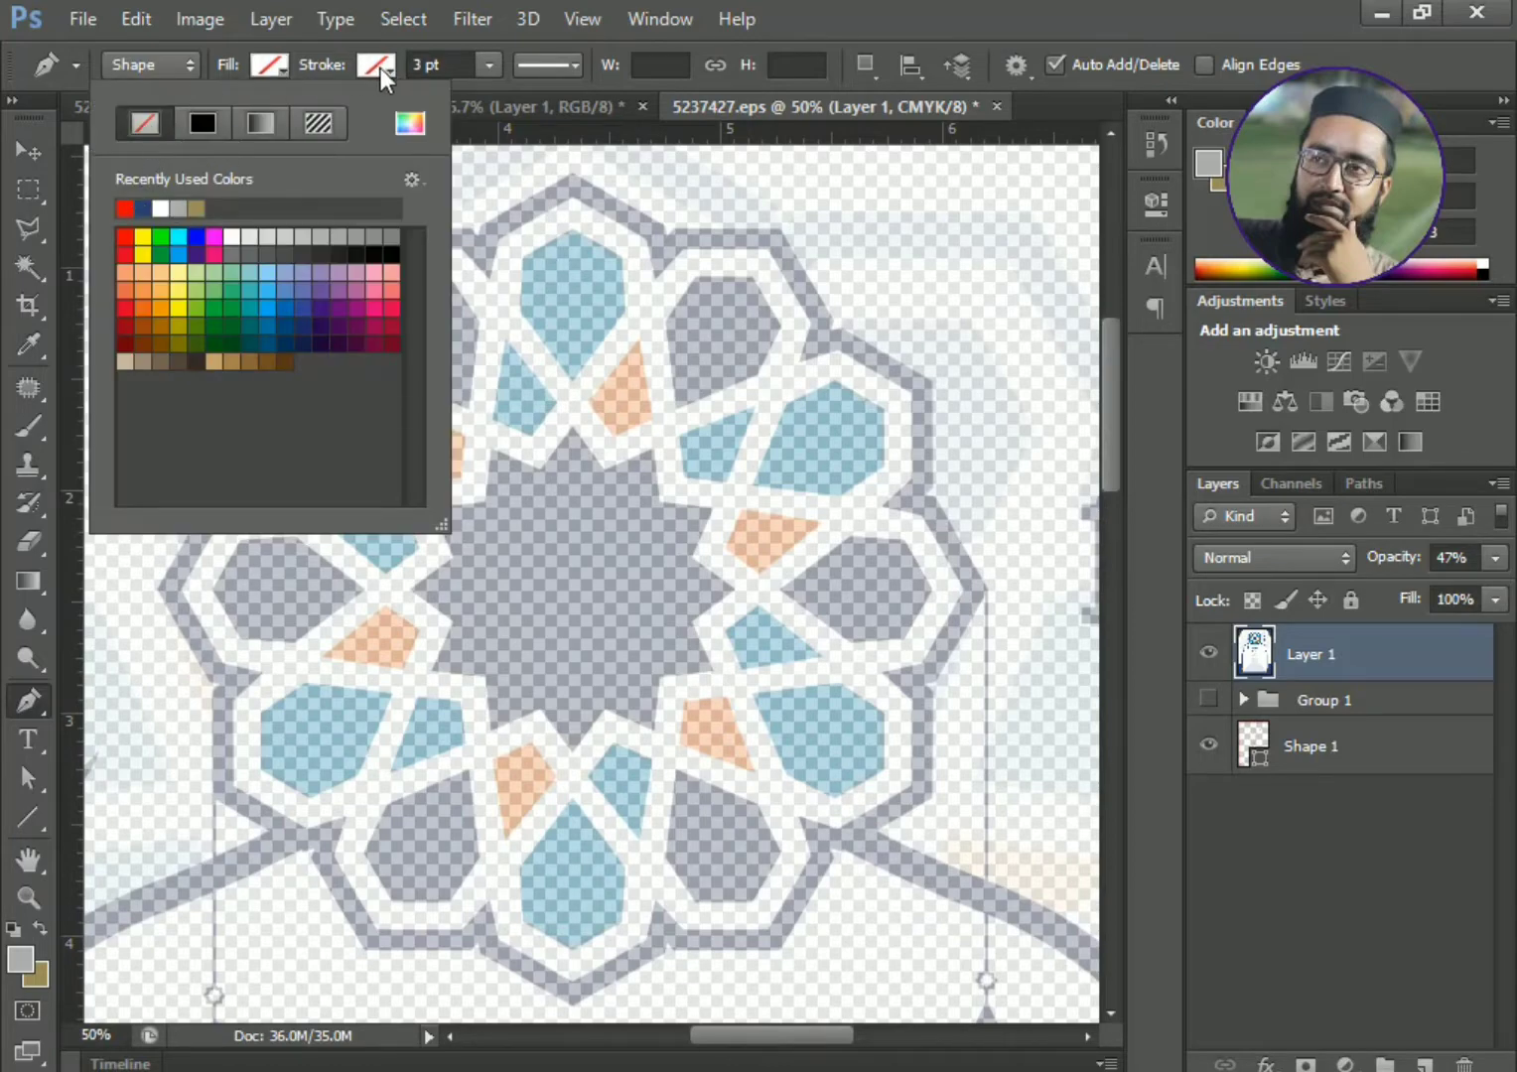
click(379, 65)
click(232, 206)
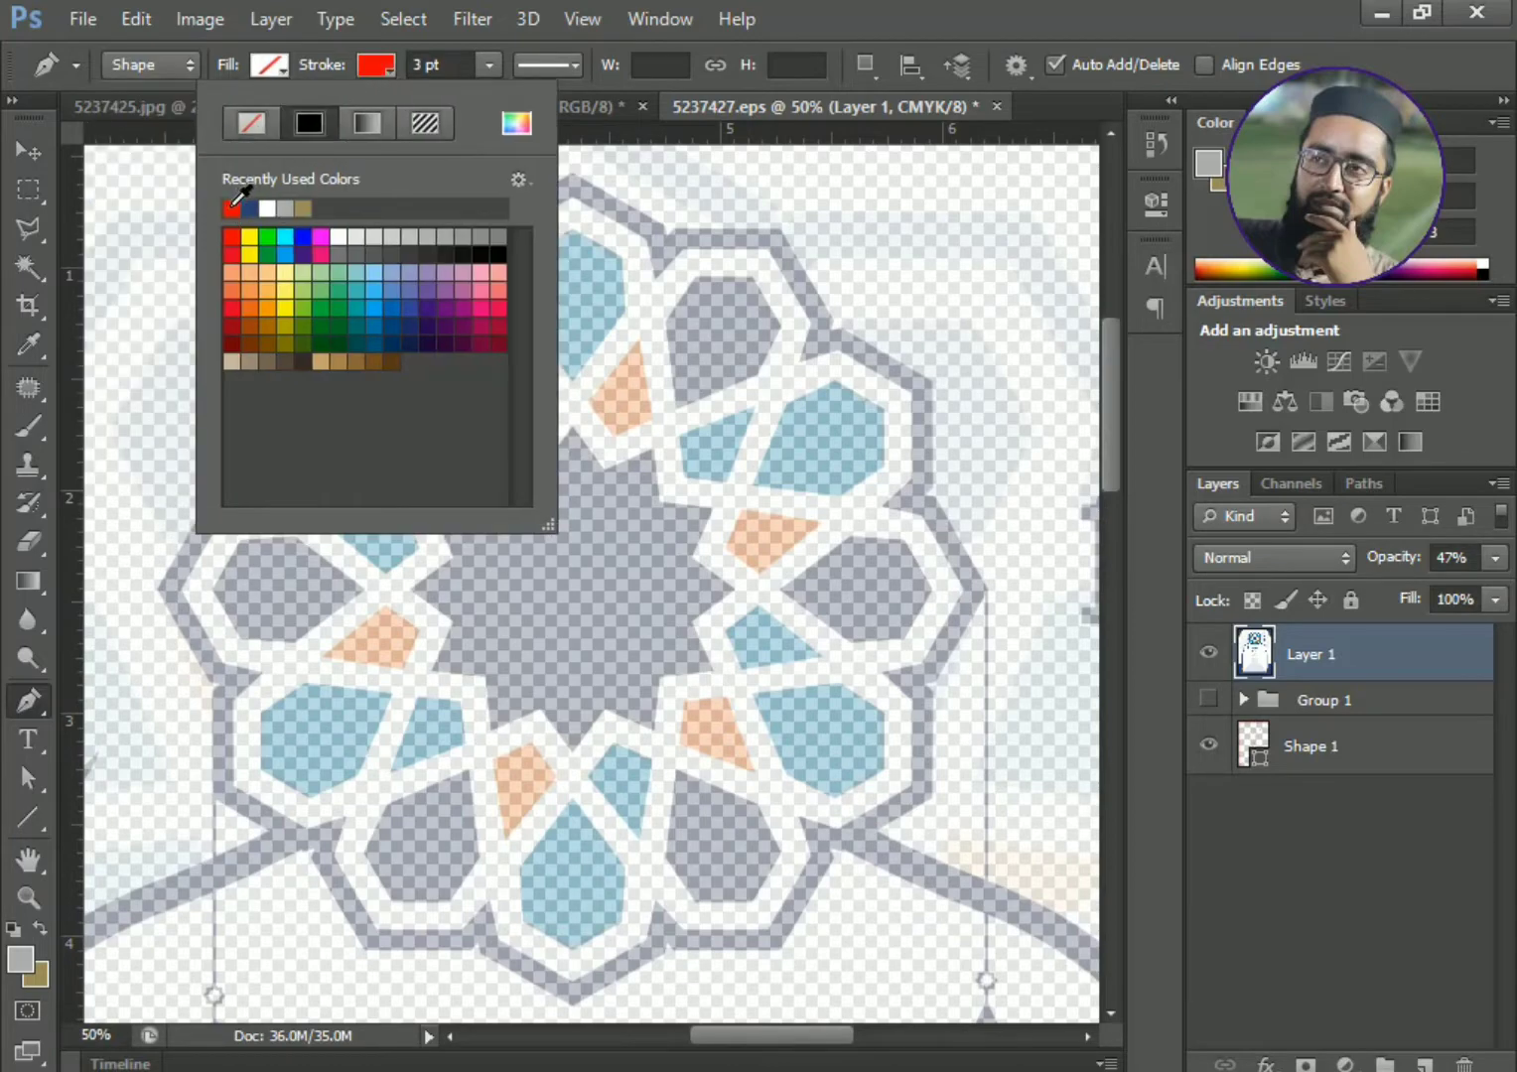
click(22, 151)
click(28, 701)
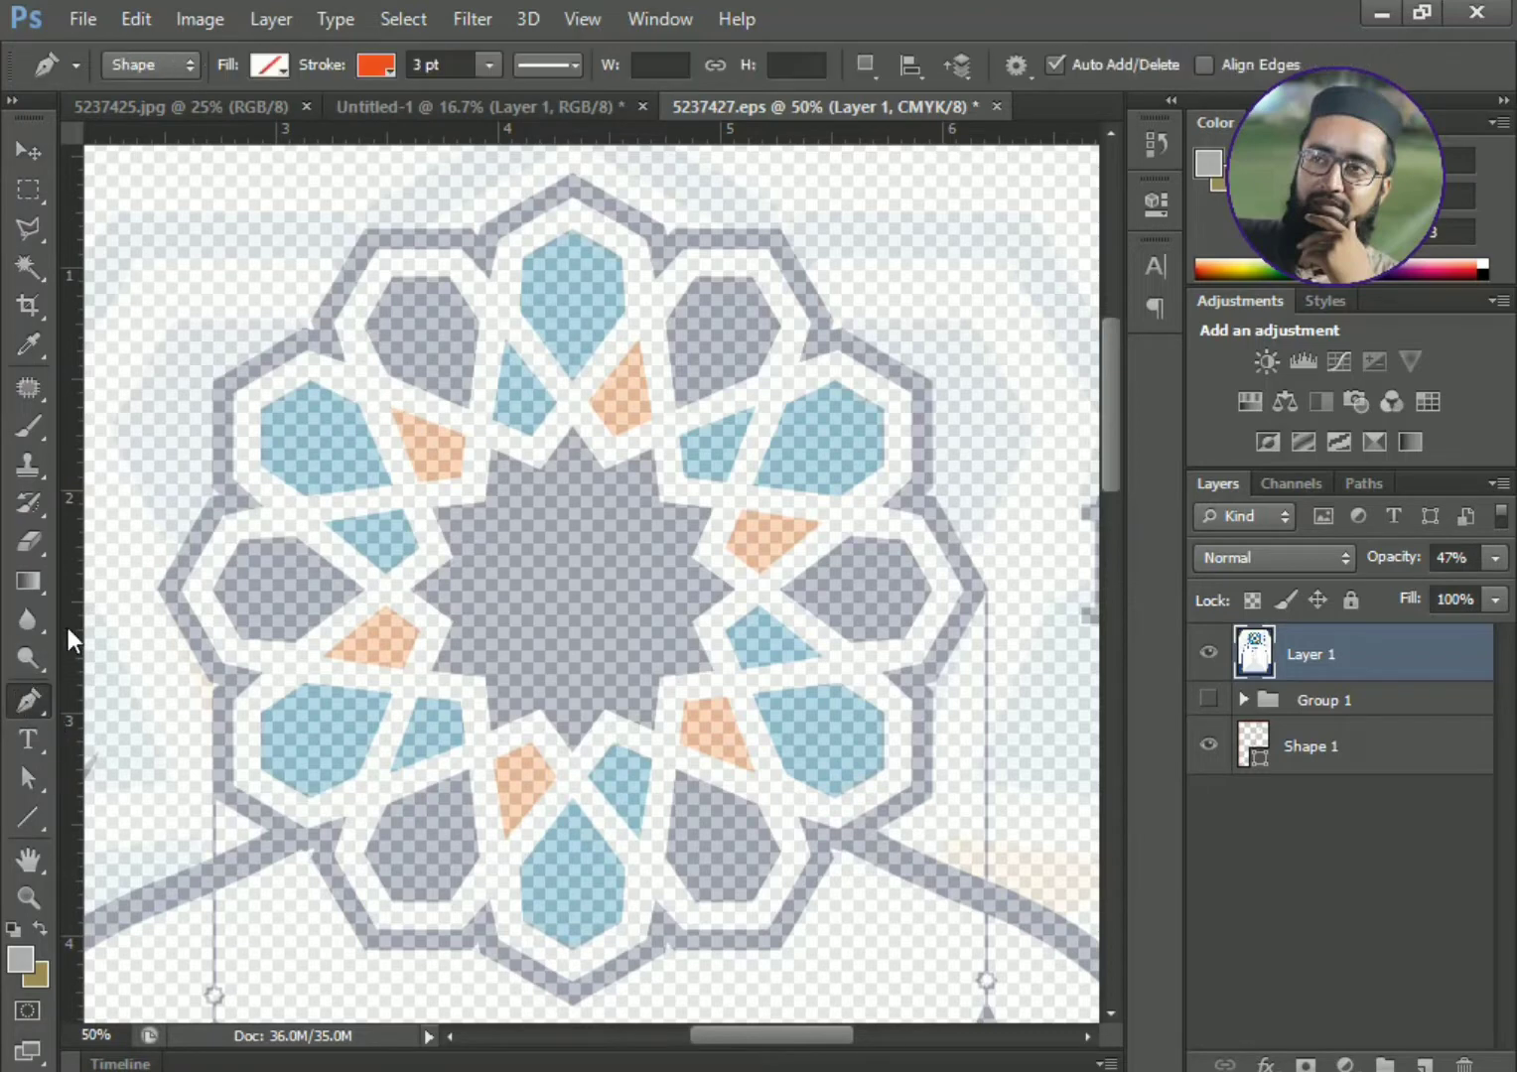
- Trace the rosette's upper and right-hand petals with the Pen tool, following the middle of the white band with straight segments
click(470, 488)
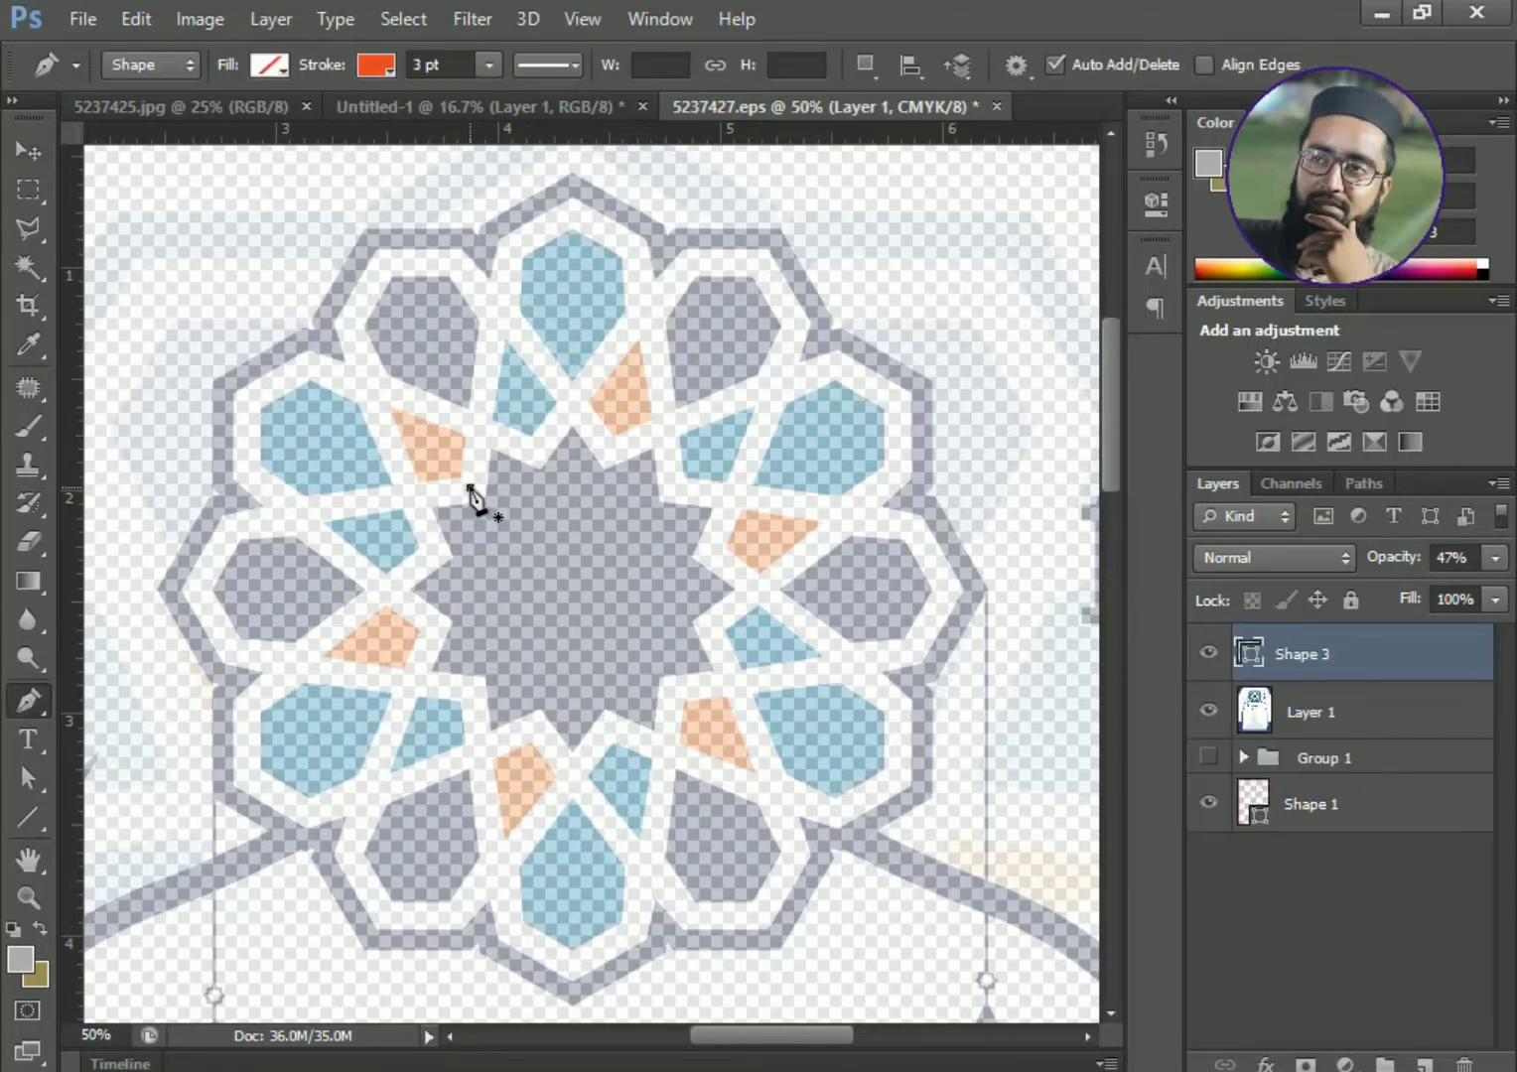
click(512, 252)
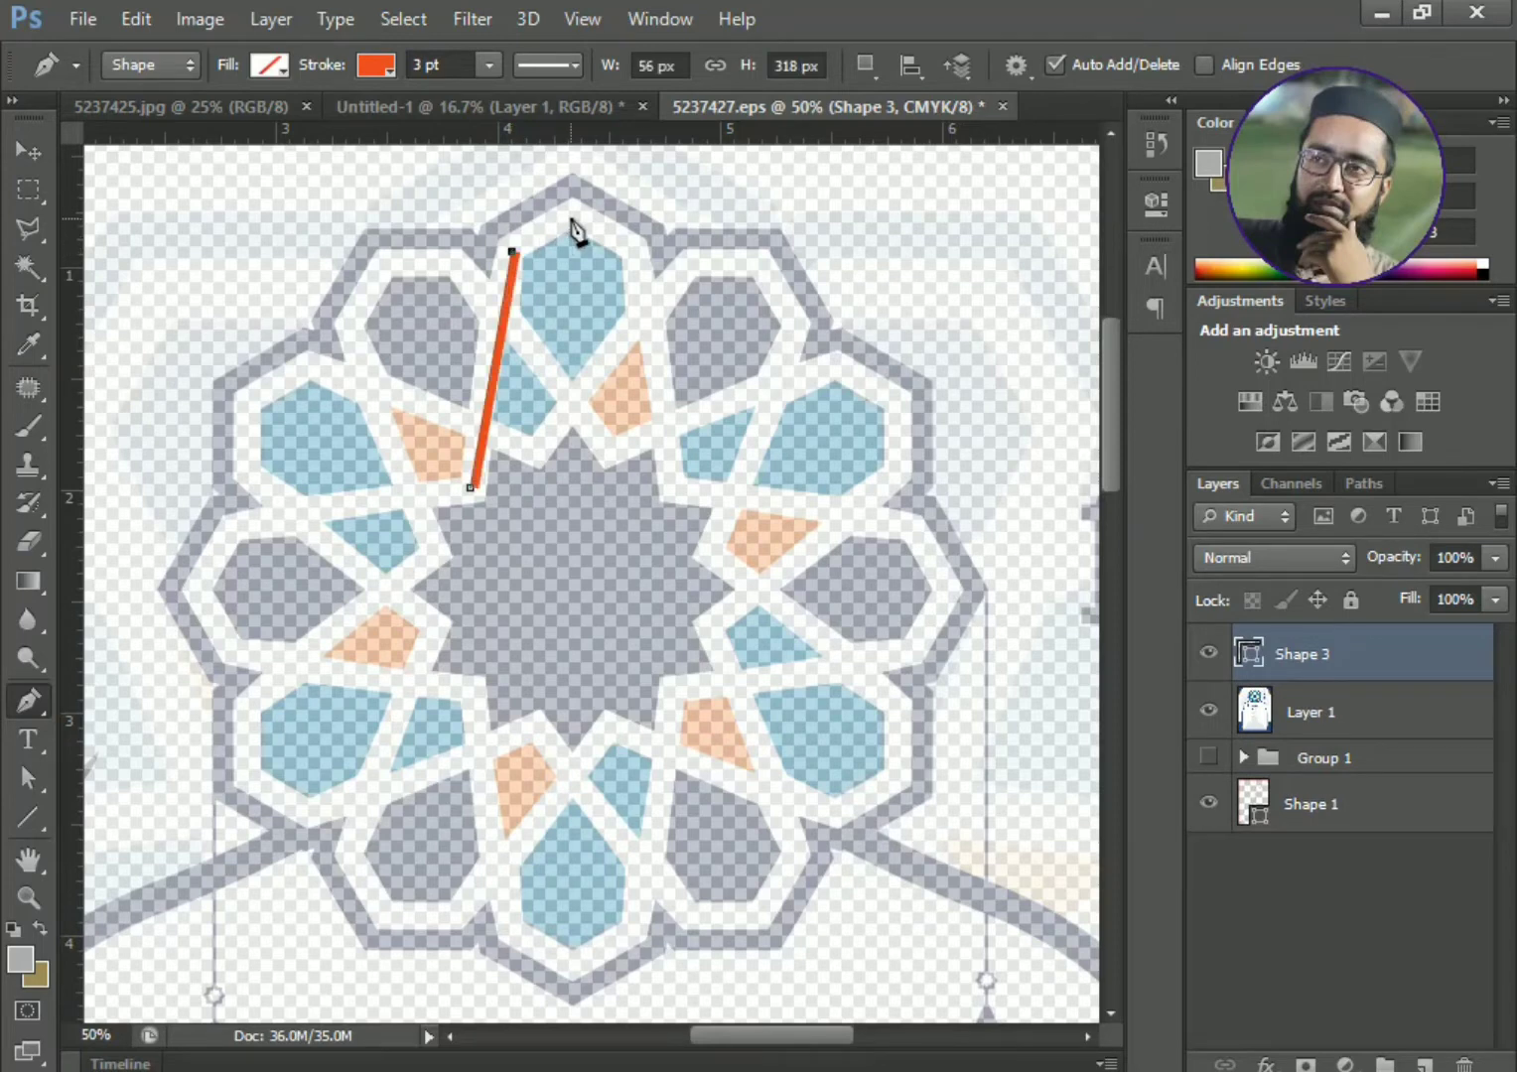
click(573, 215)
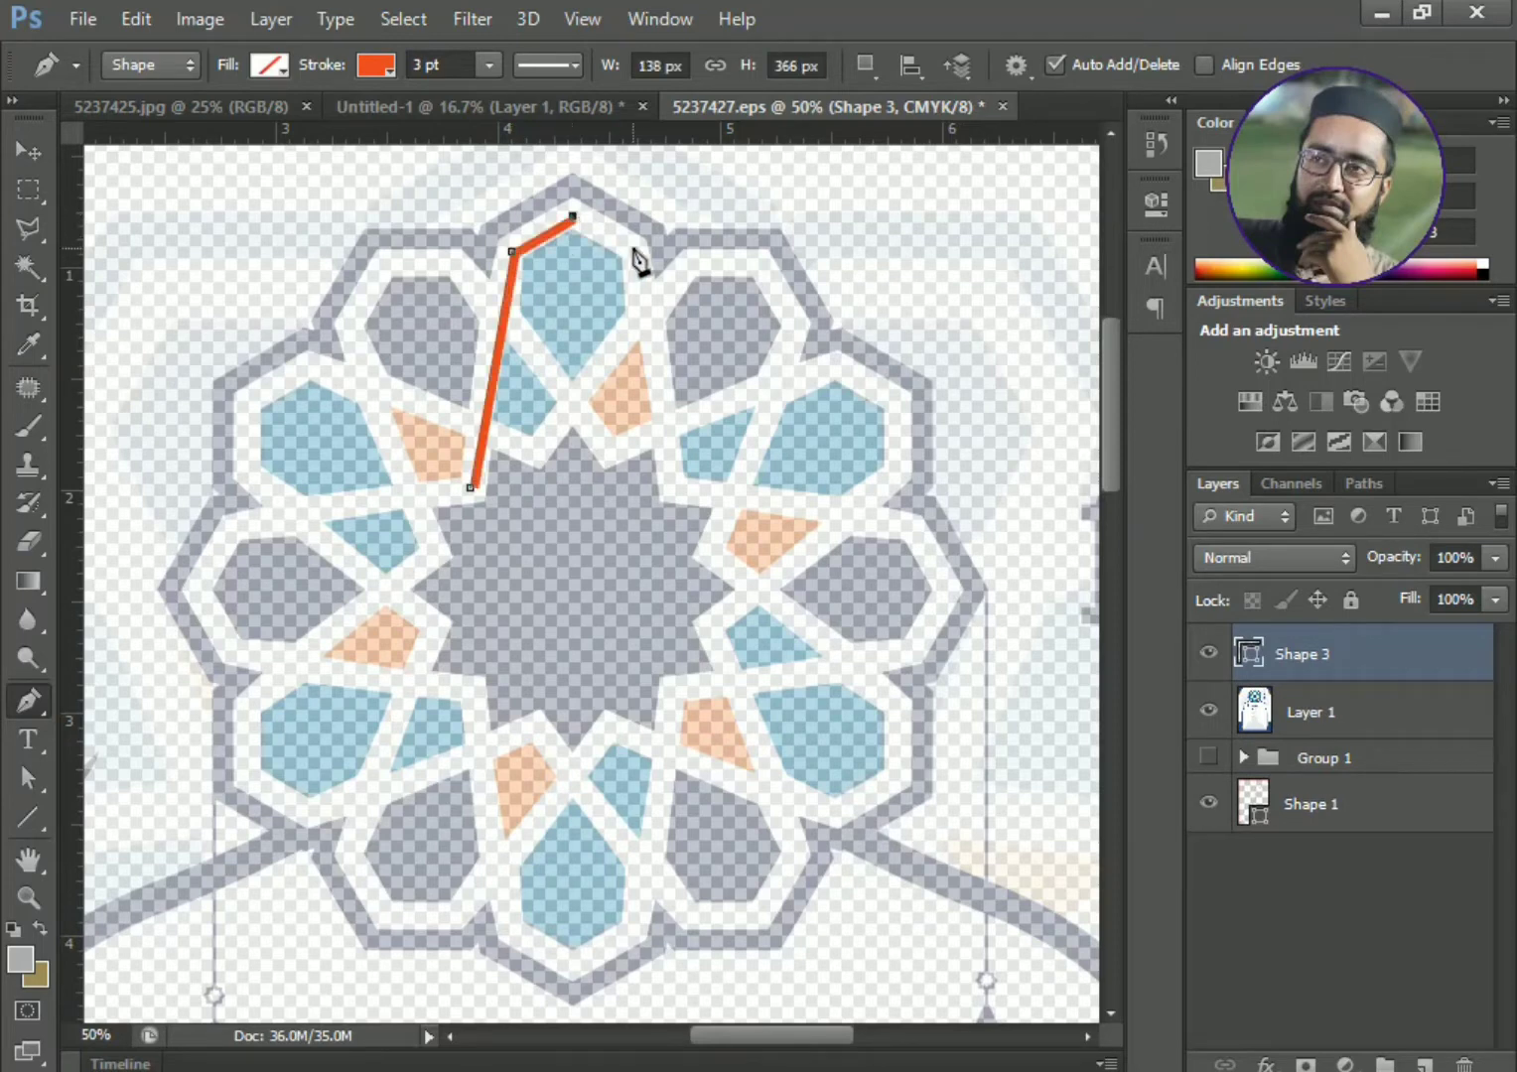
click(634, 248)
click(673, 489)
click(908, 528)
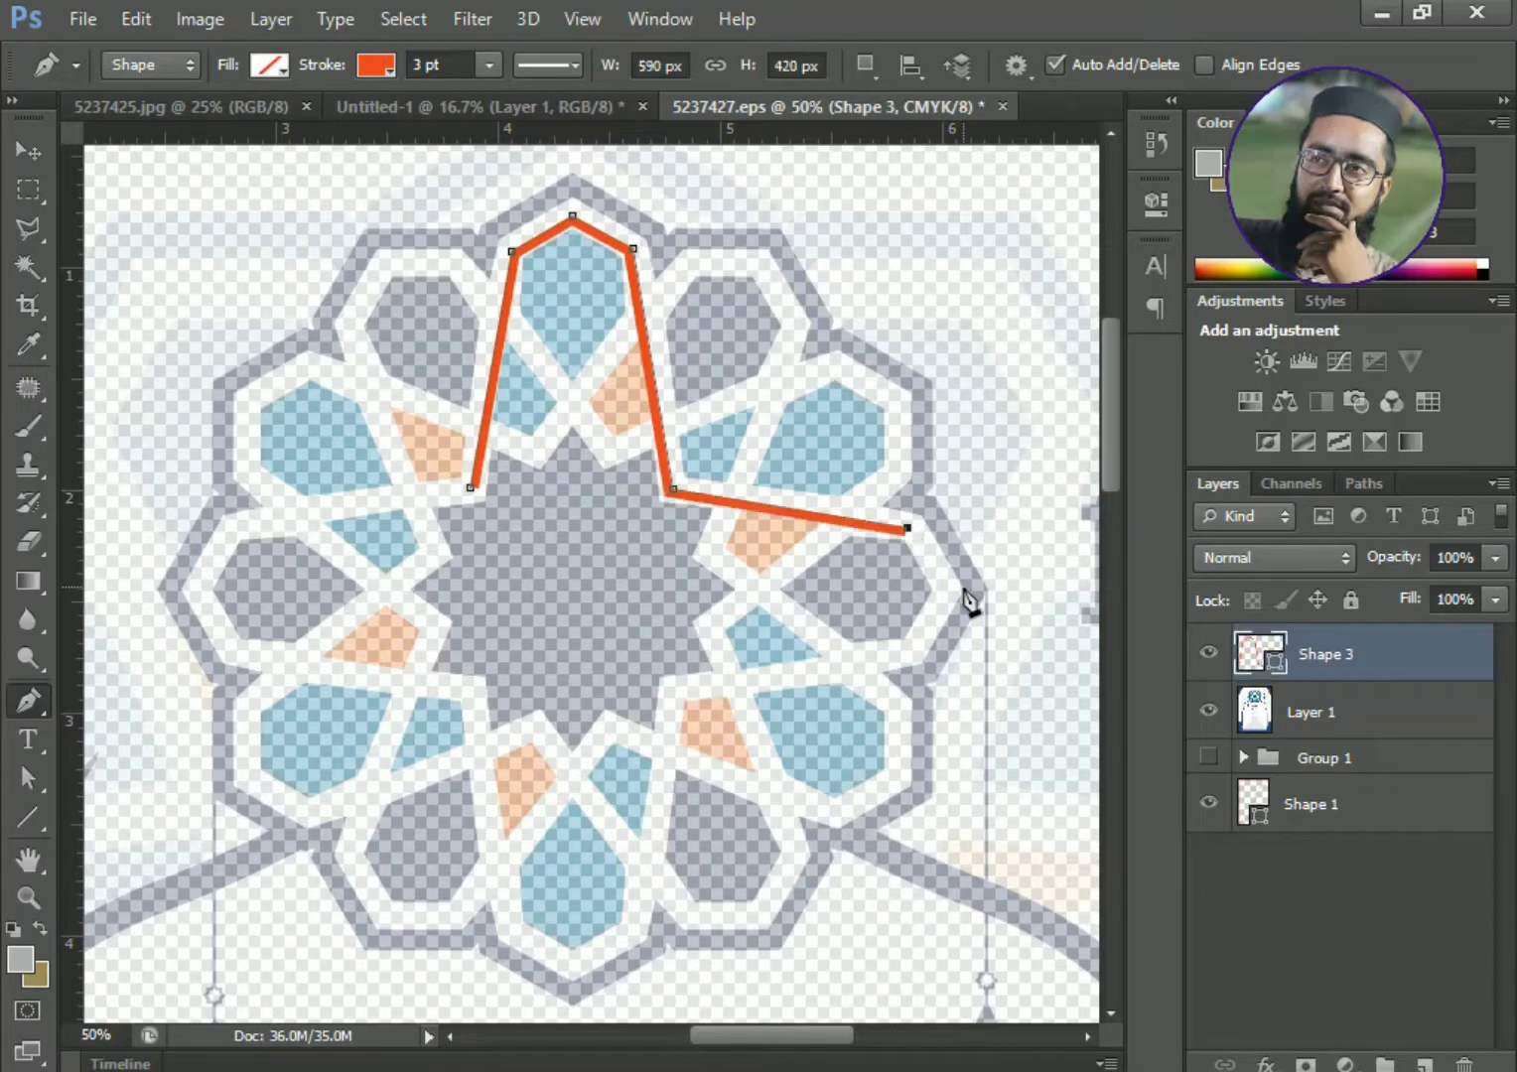
click(946, 590)
click(911, 648)
click(674, 688)
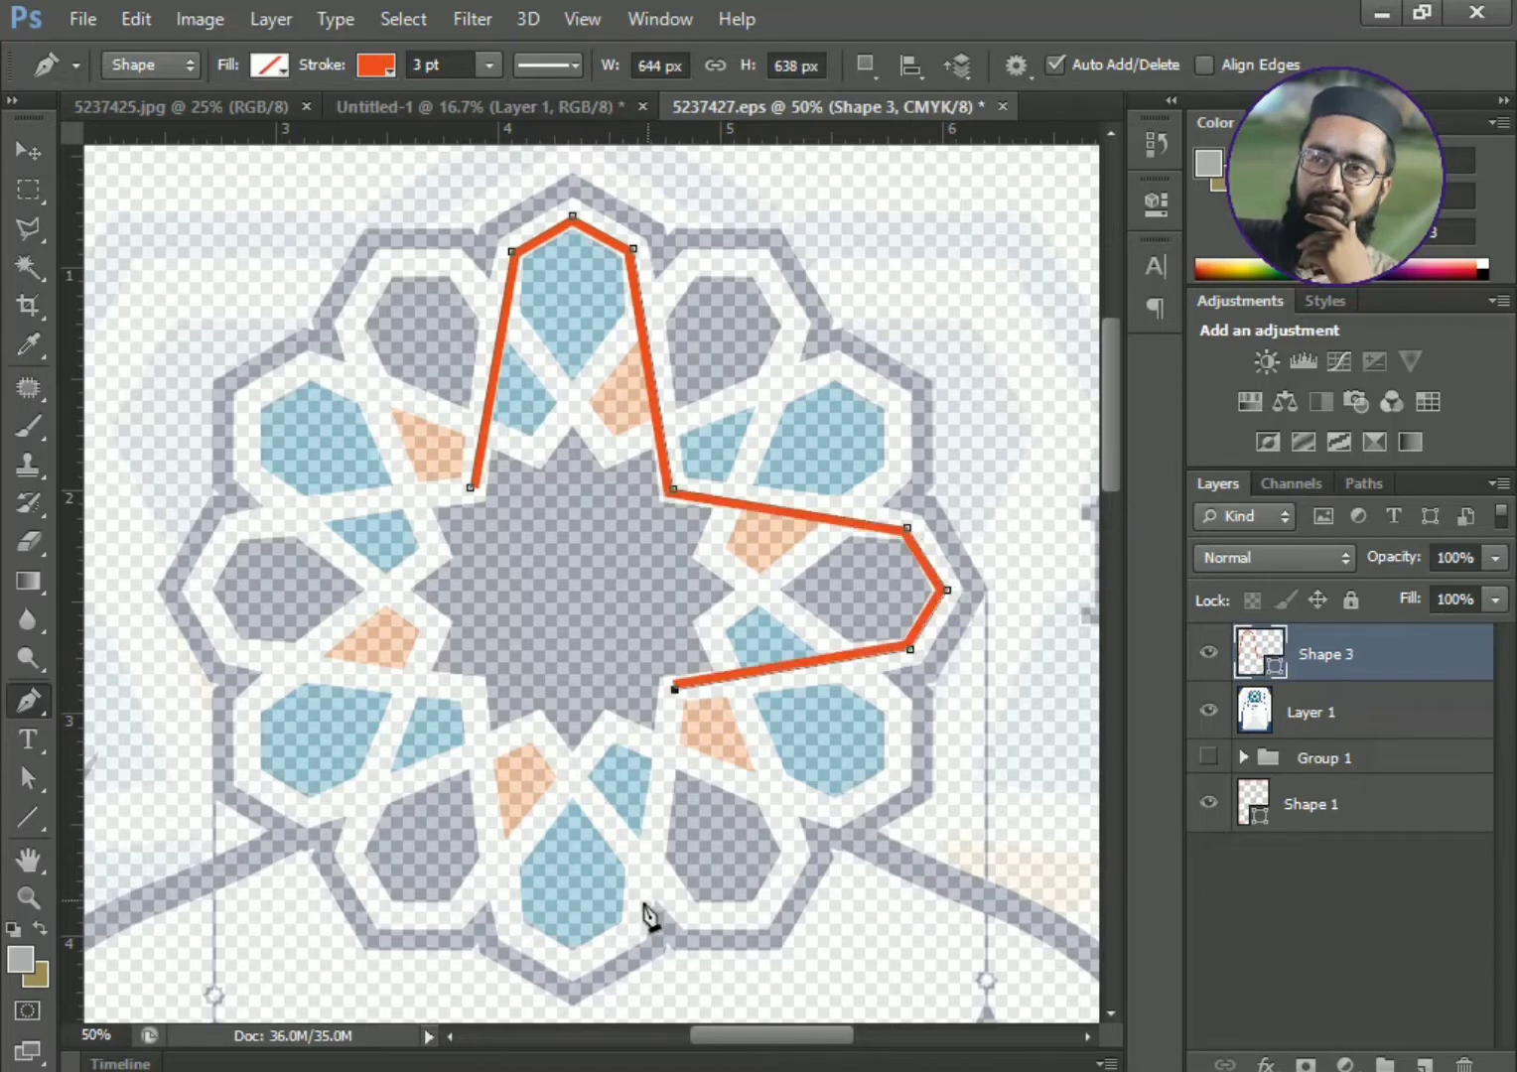
- Continue the path around the rosette's lower and left-hand petals and close it as a cross about 1012 by 1008 px
click(634, 927)
click(573, 964)
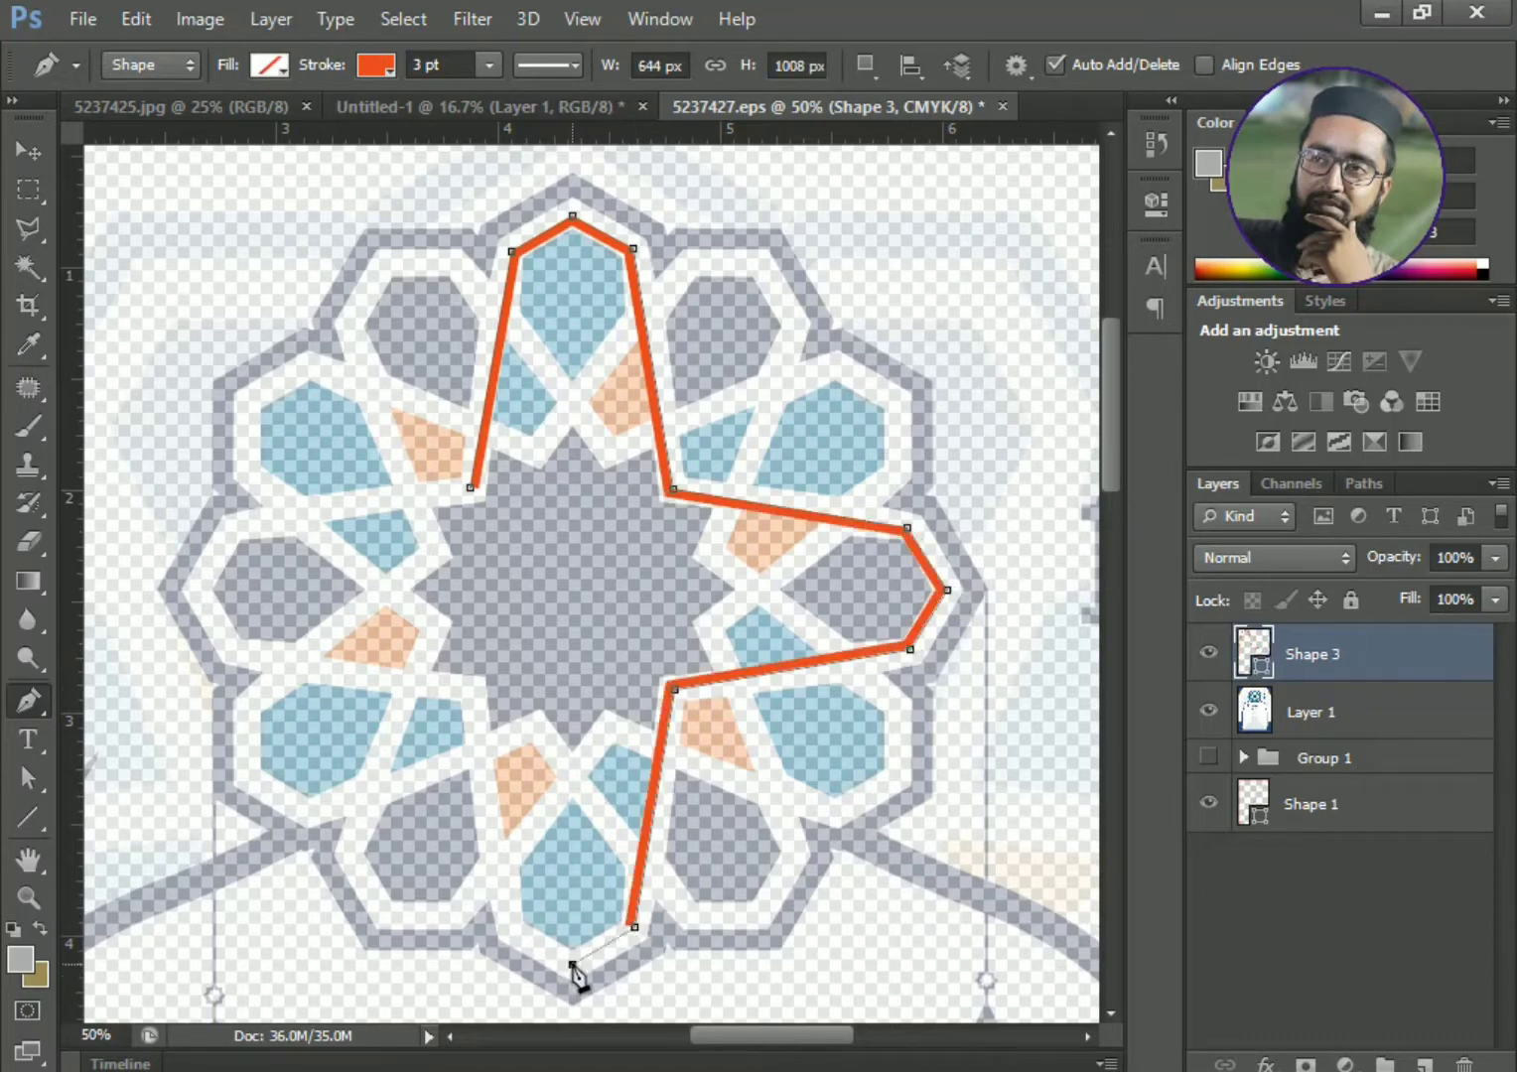
click(512, 929)
click(475, 693)
click(234, 651)
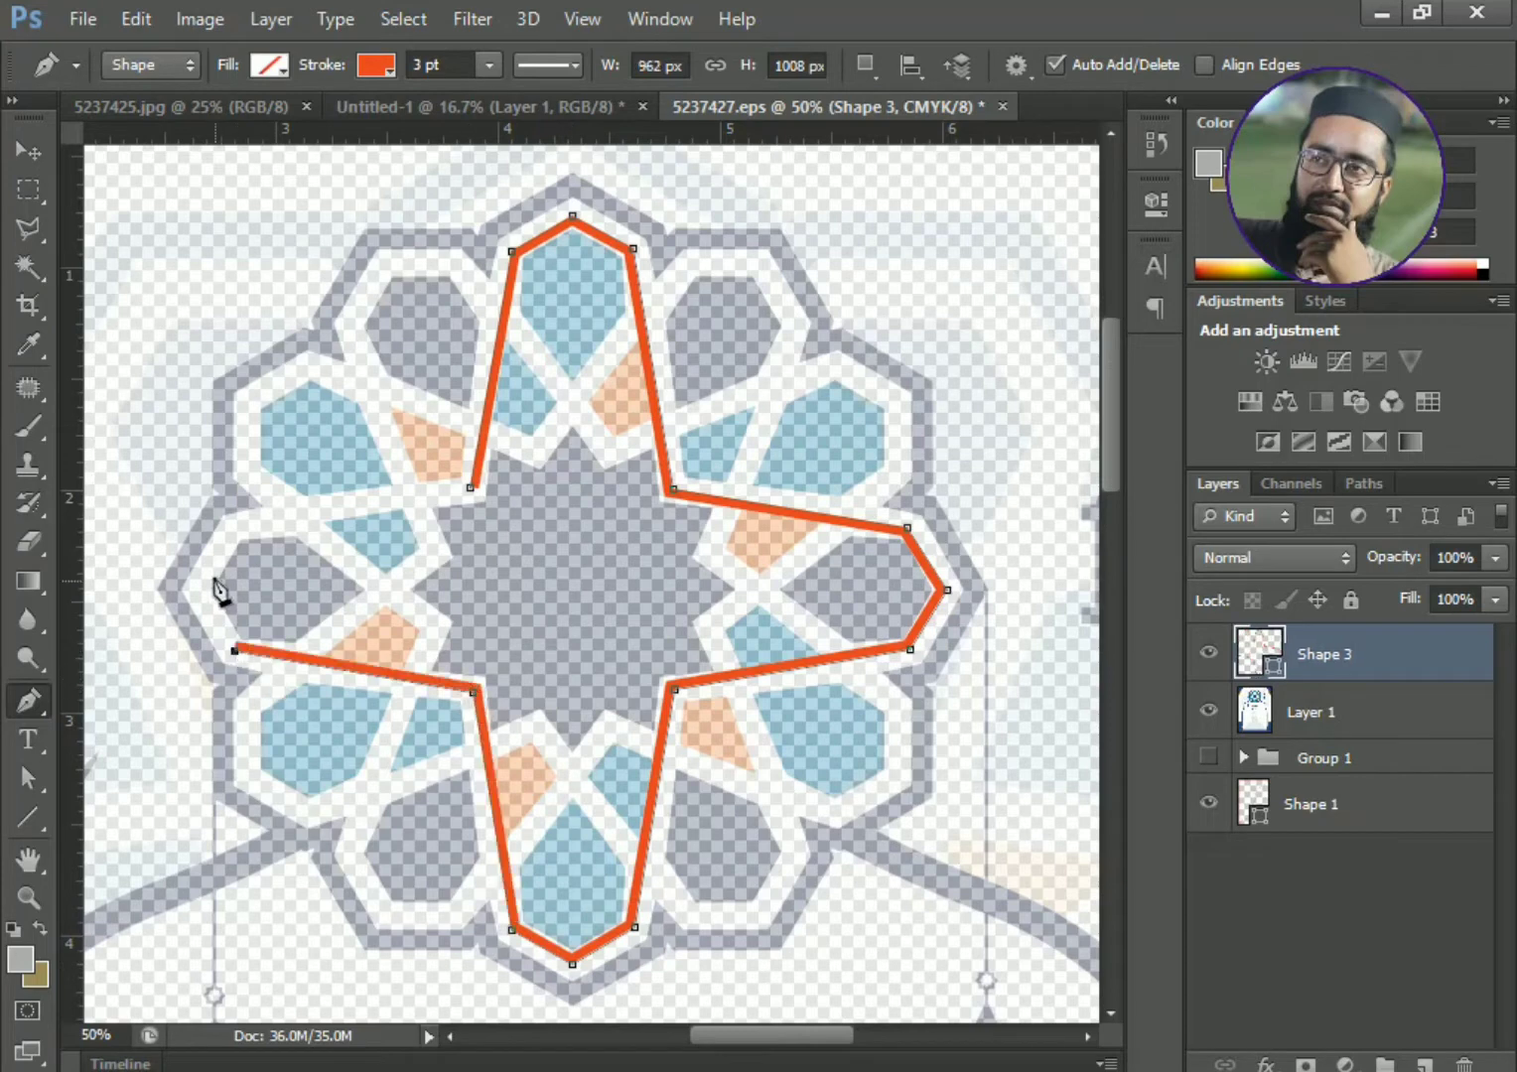
click(198, 591)
click(233, 529)
click(471, 488)
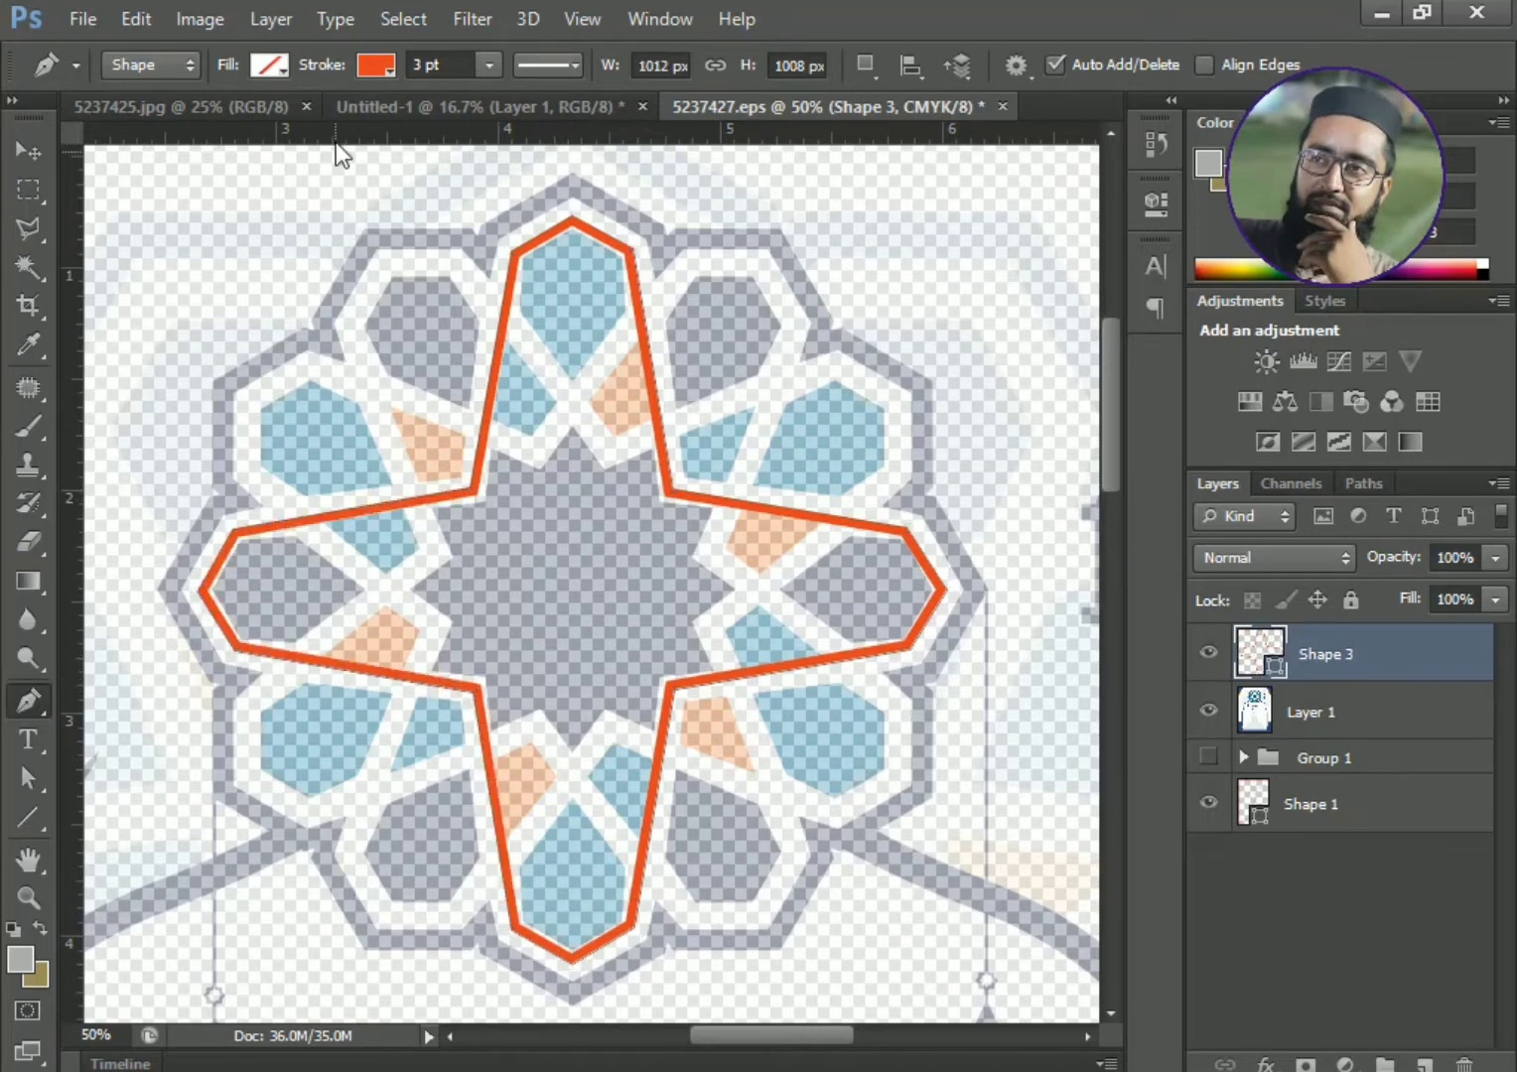
- Set the cross outline's stroke alignment to Center
click(573, 66)
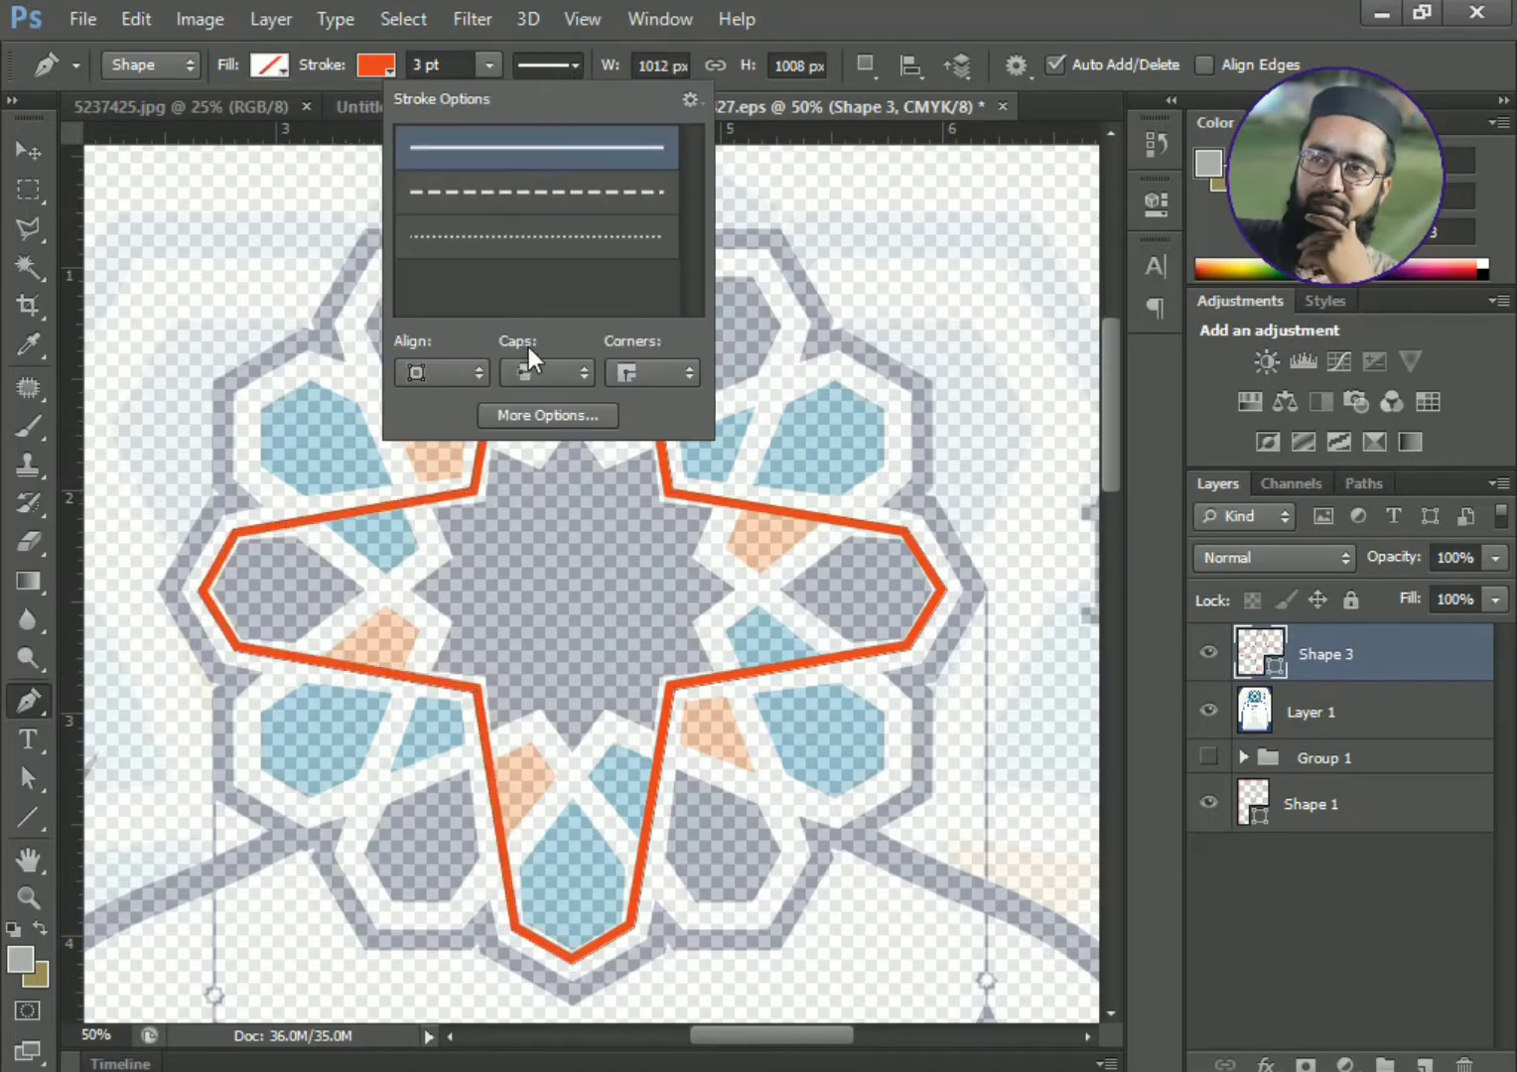
click(542, 411)
click(637, 398)
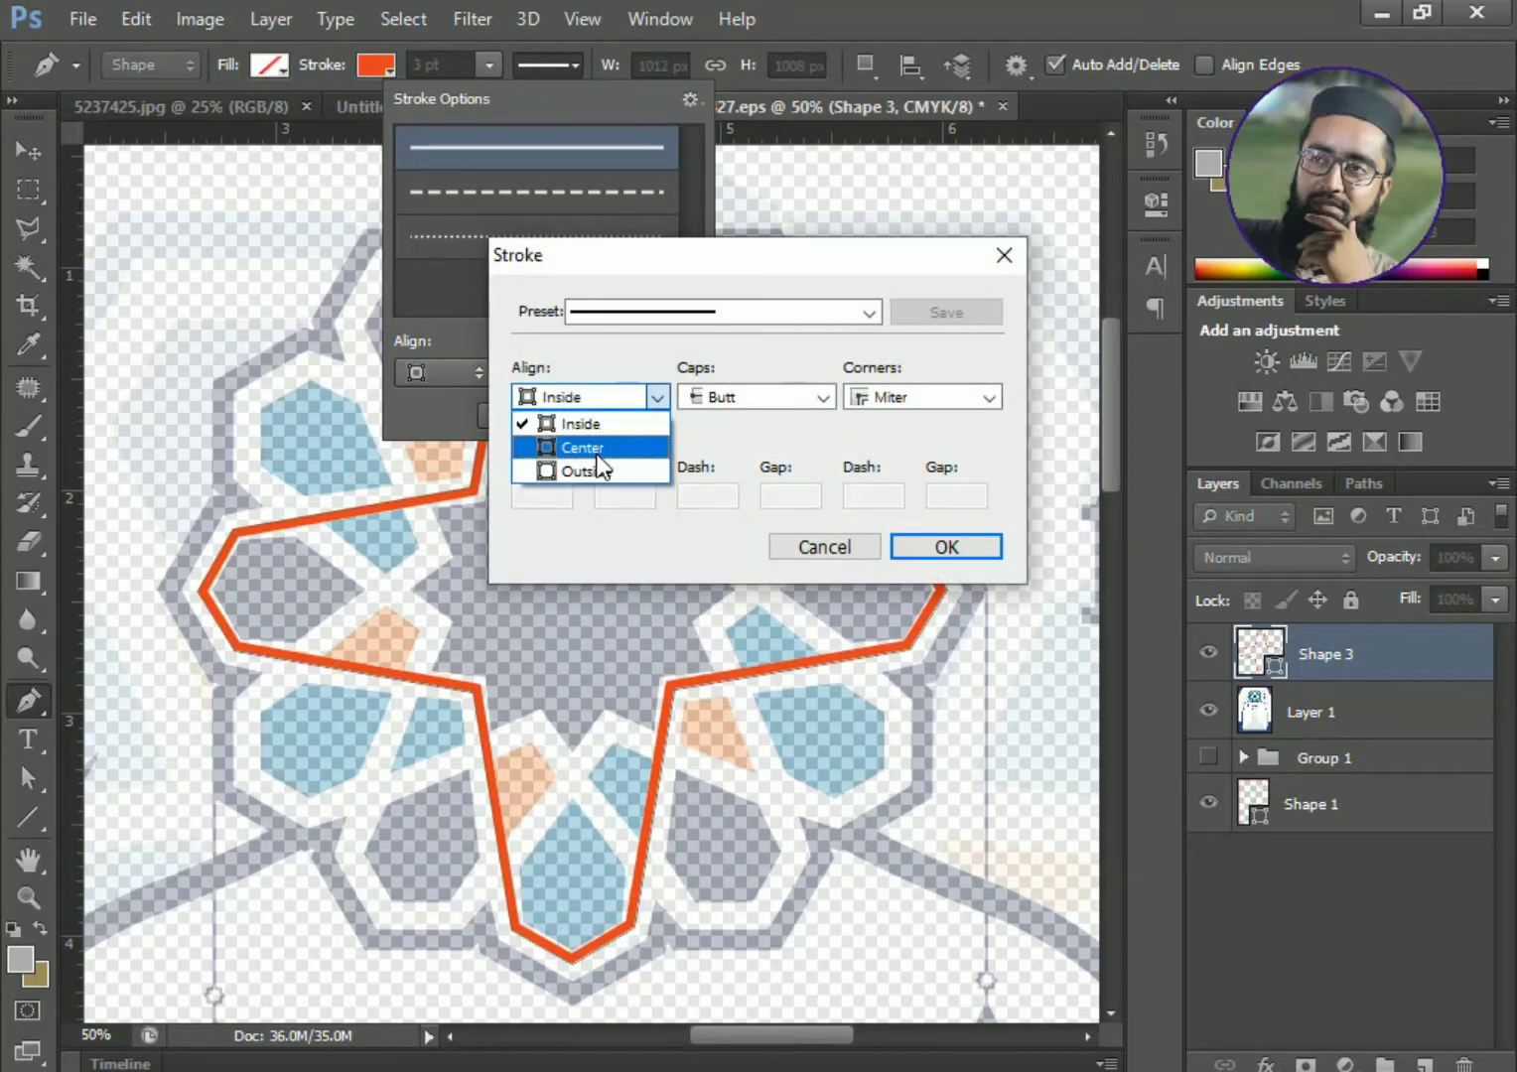
click(595, 452)
click(586, 401)
click(585, 448)
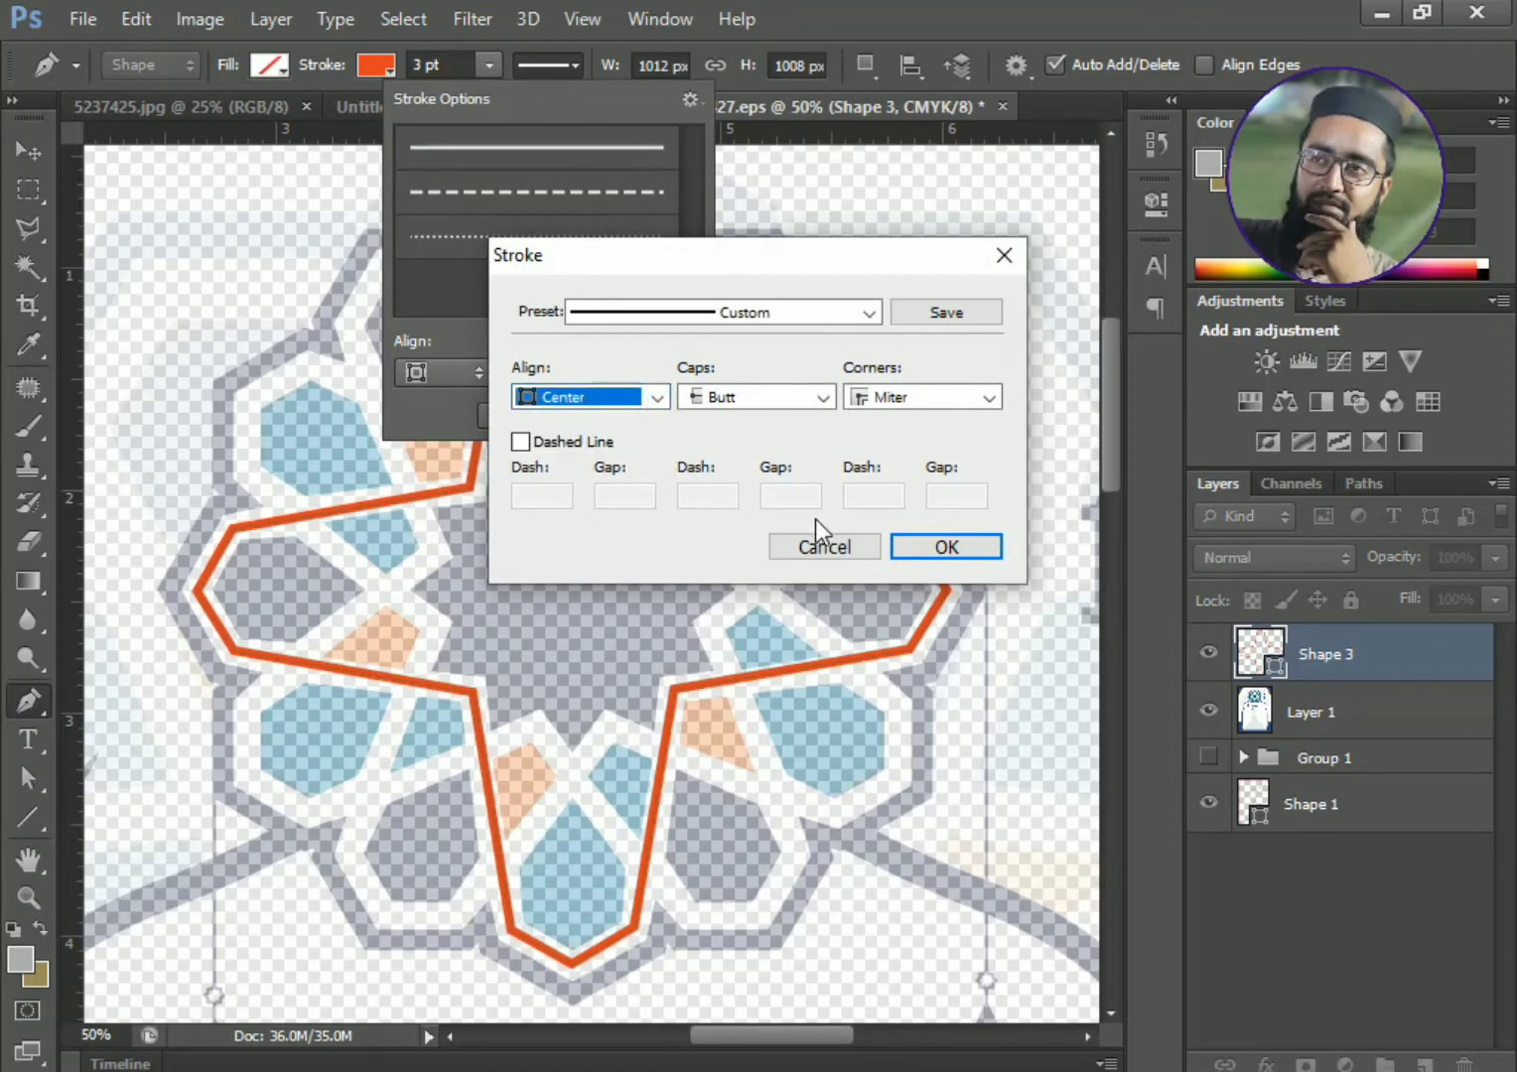
click(946, 547)
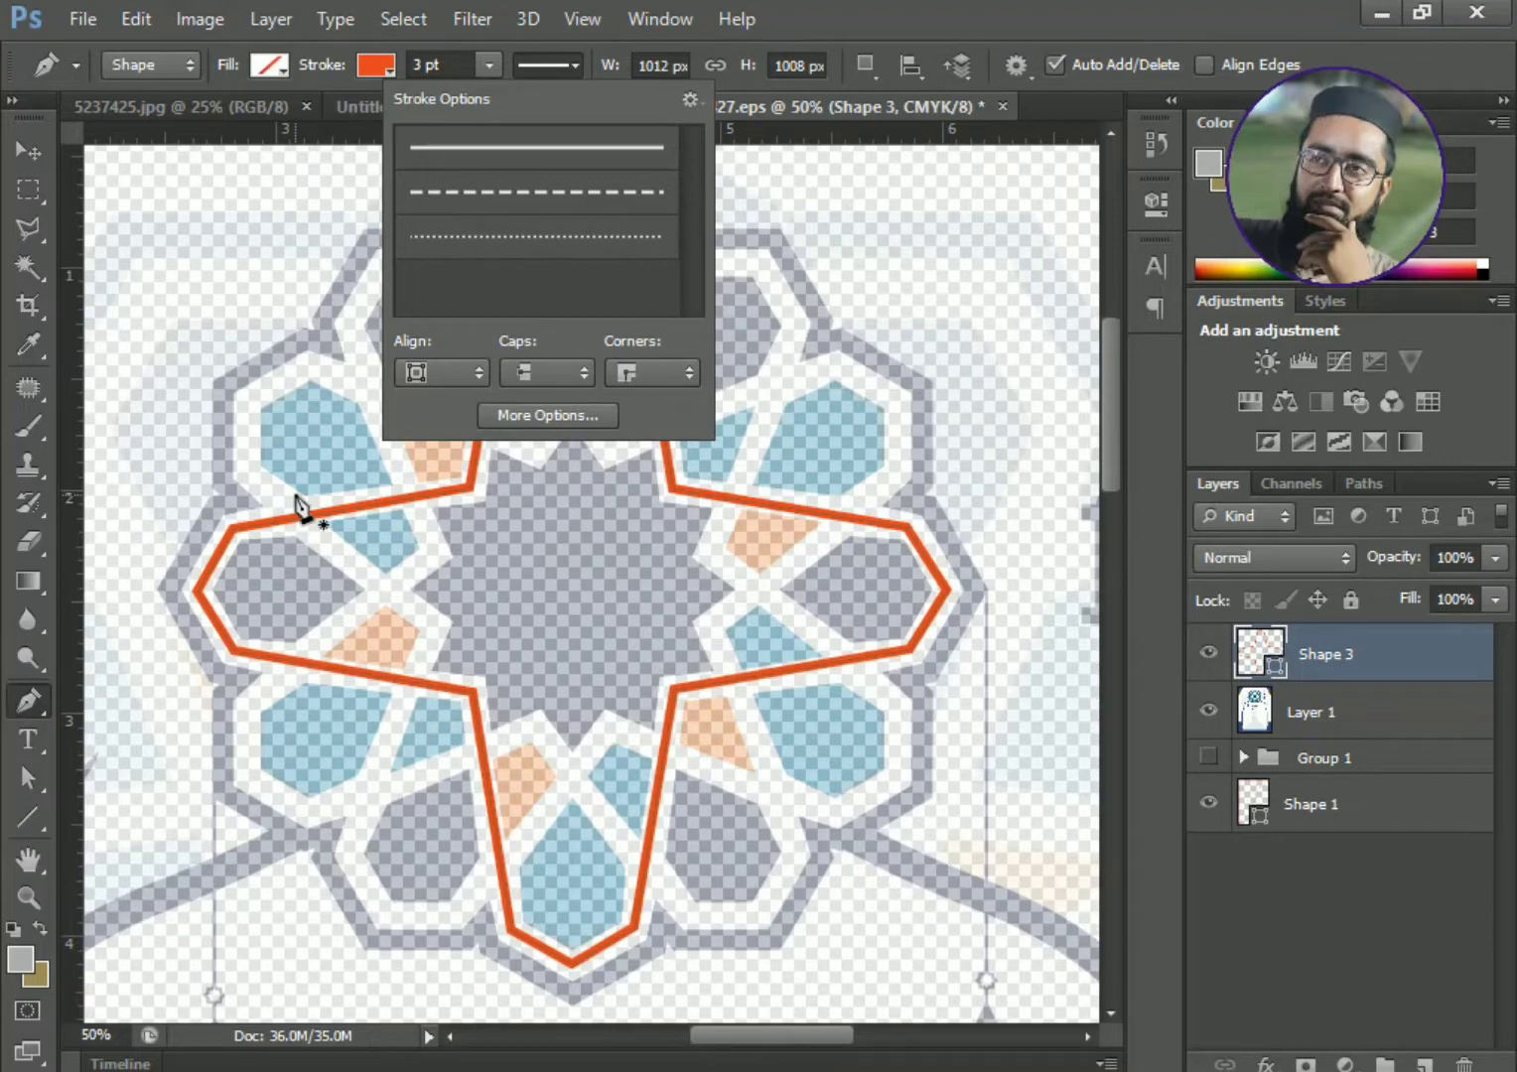
- Fine-tune the cross outline's anchor points along the white band and raise Layer 1's opacity to 100%
click(40, 791)
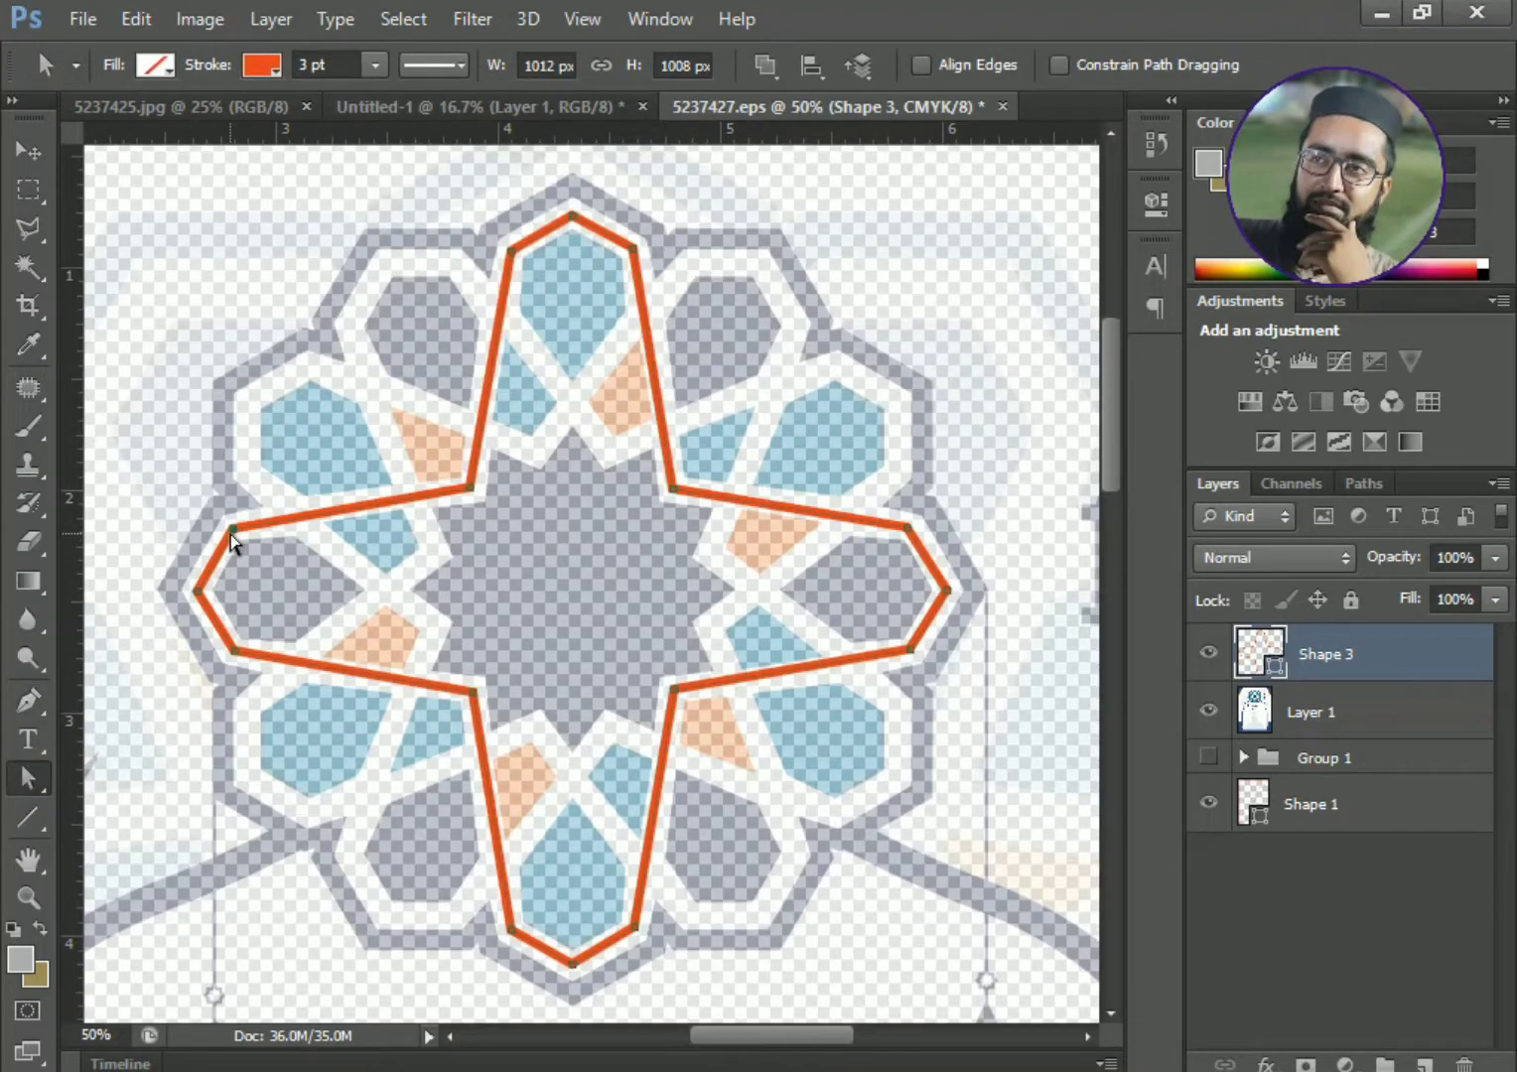
drag(231, 541, 234, 536)
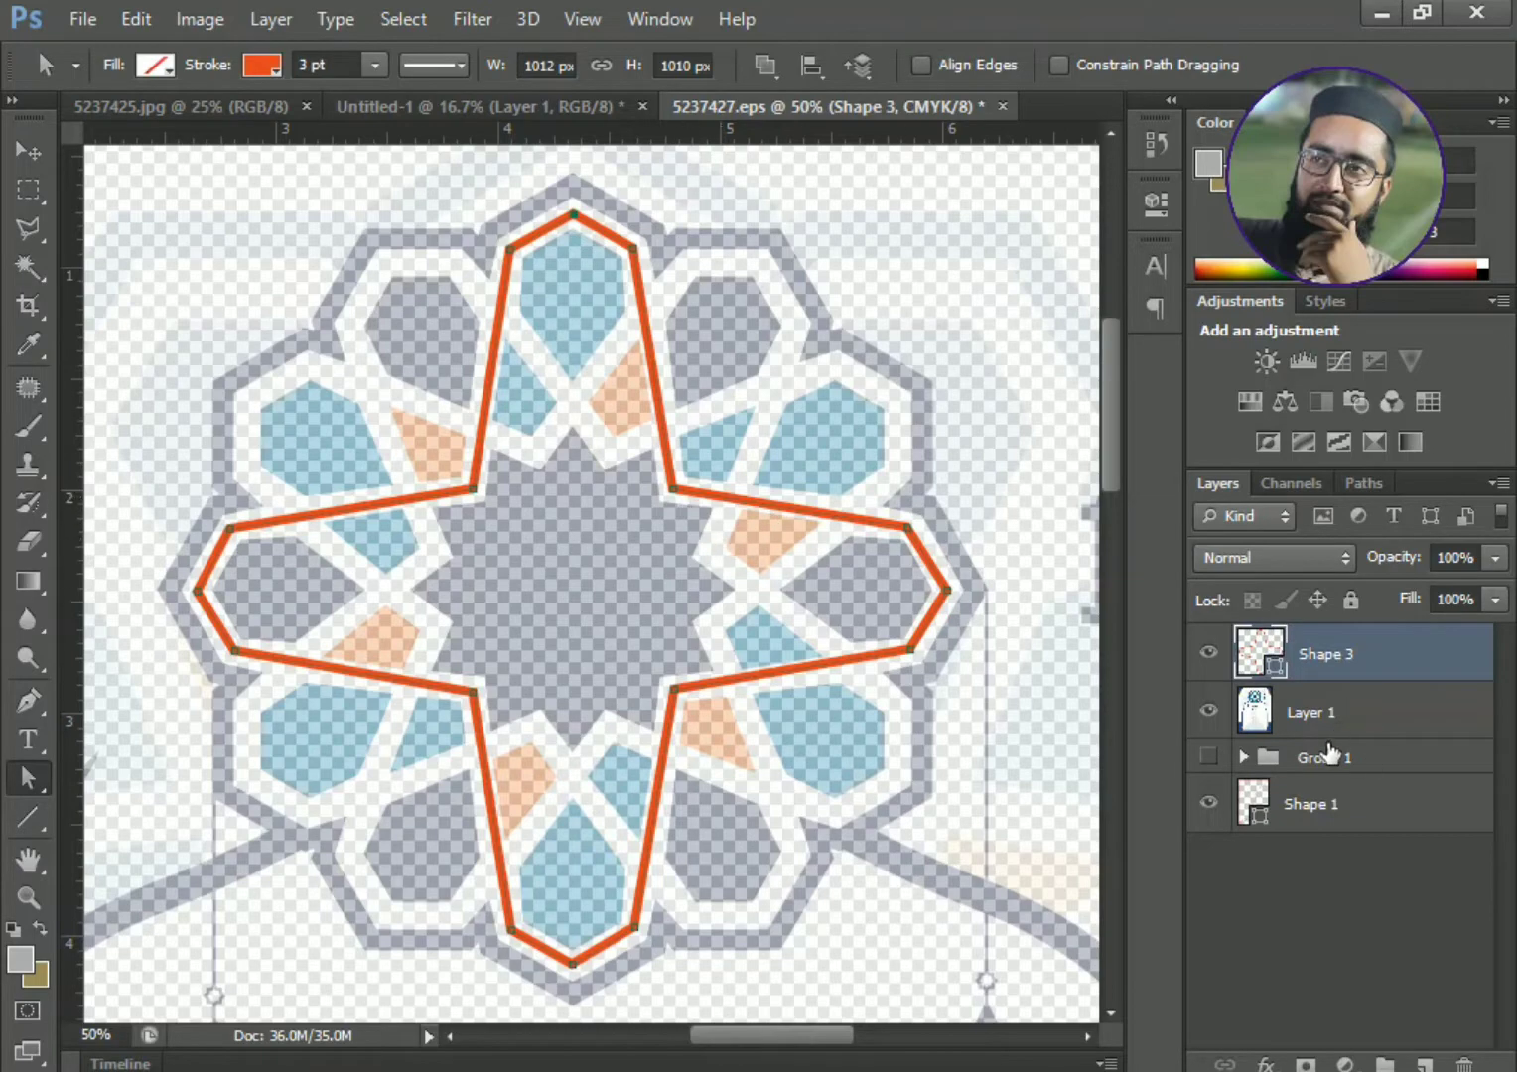
click(1300, 707)
click(1495, 558)
mouse_move(1494, 596)
mouse_down()
mouse_move(1406, 598)
mouse_move(1509, 594)
mouse_up()
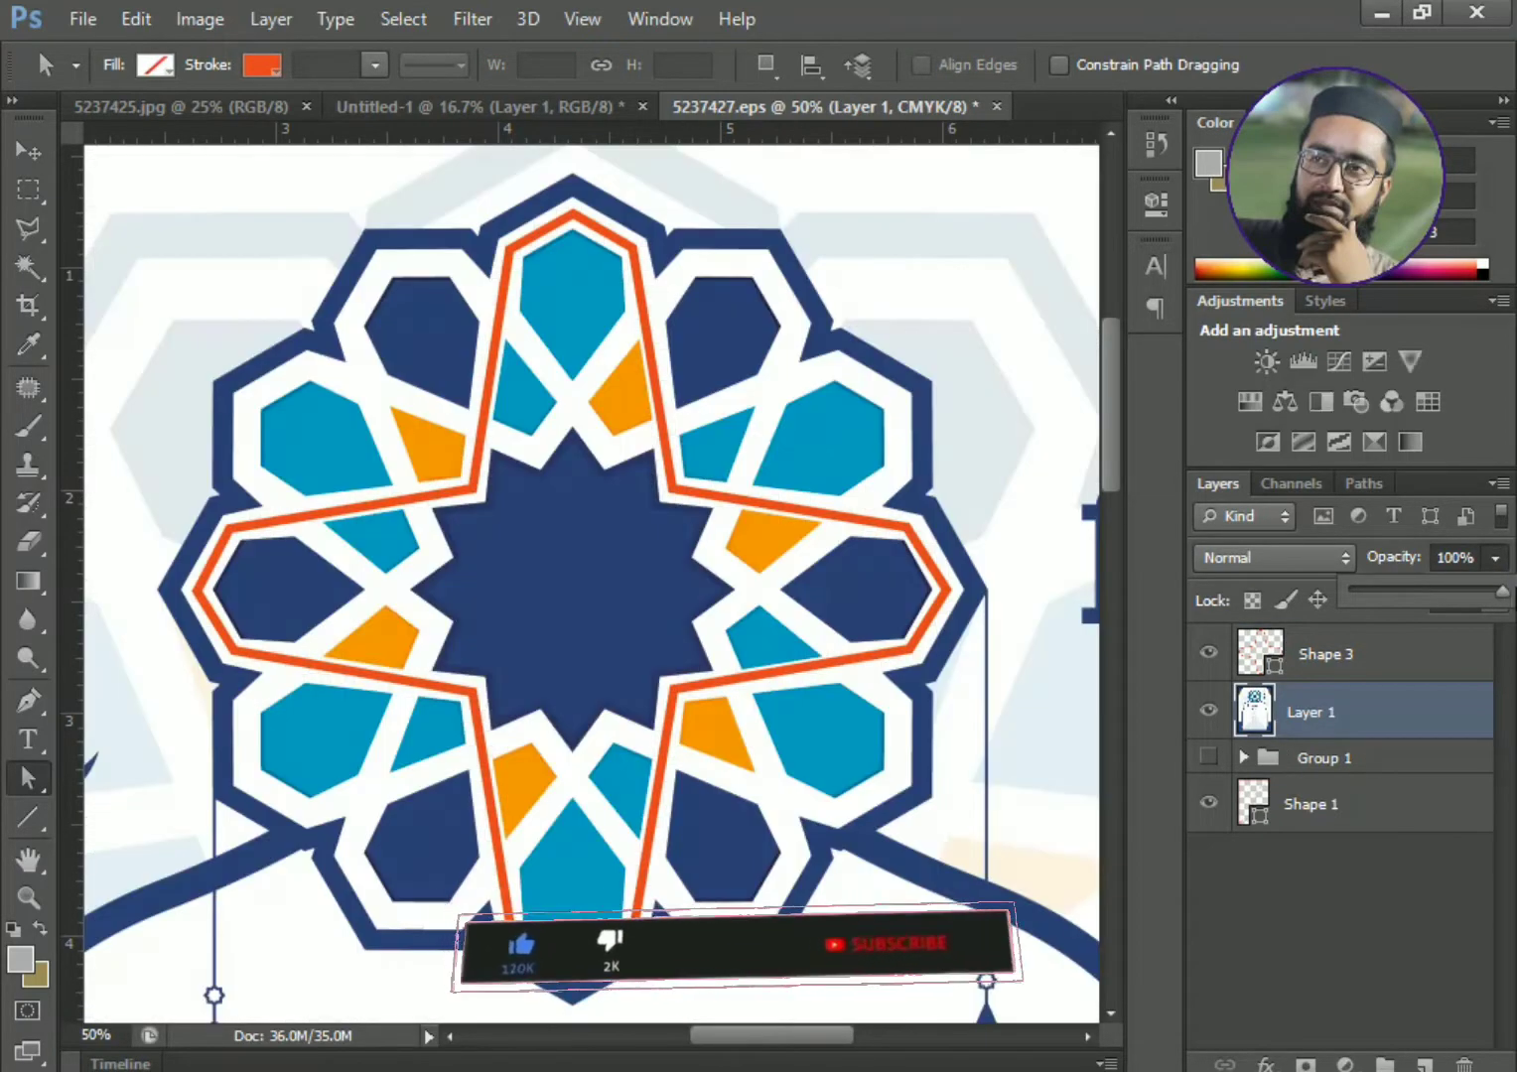
click(673, 493)
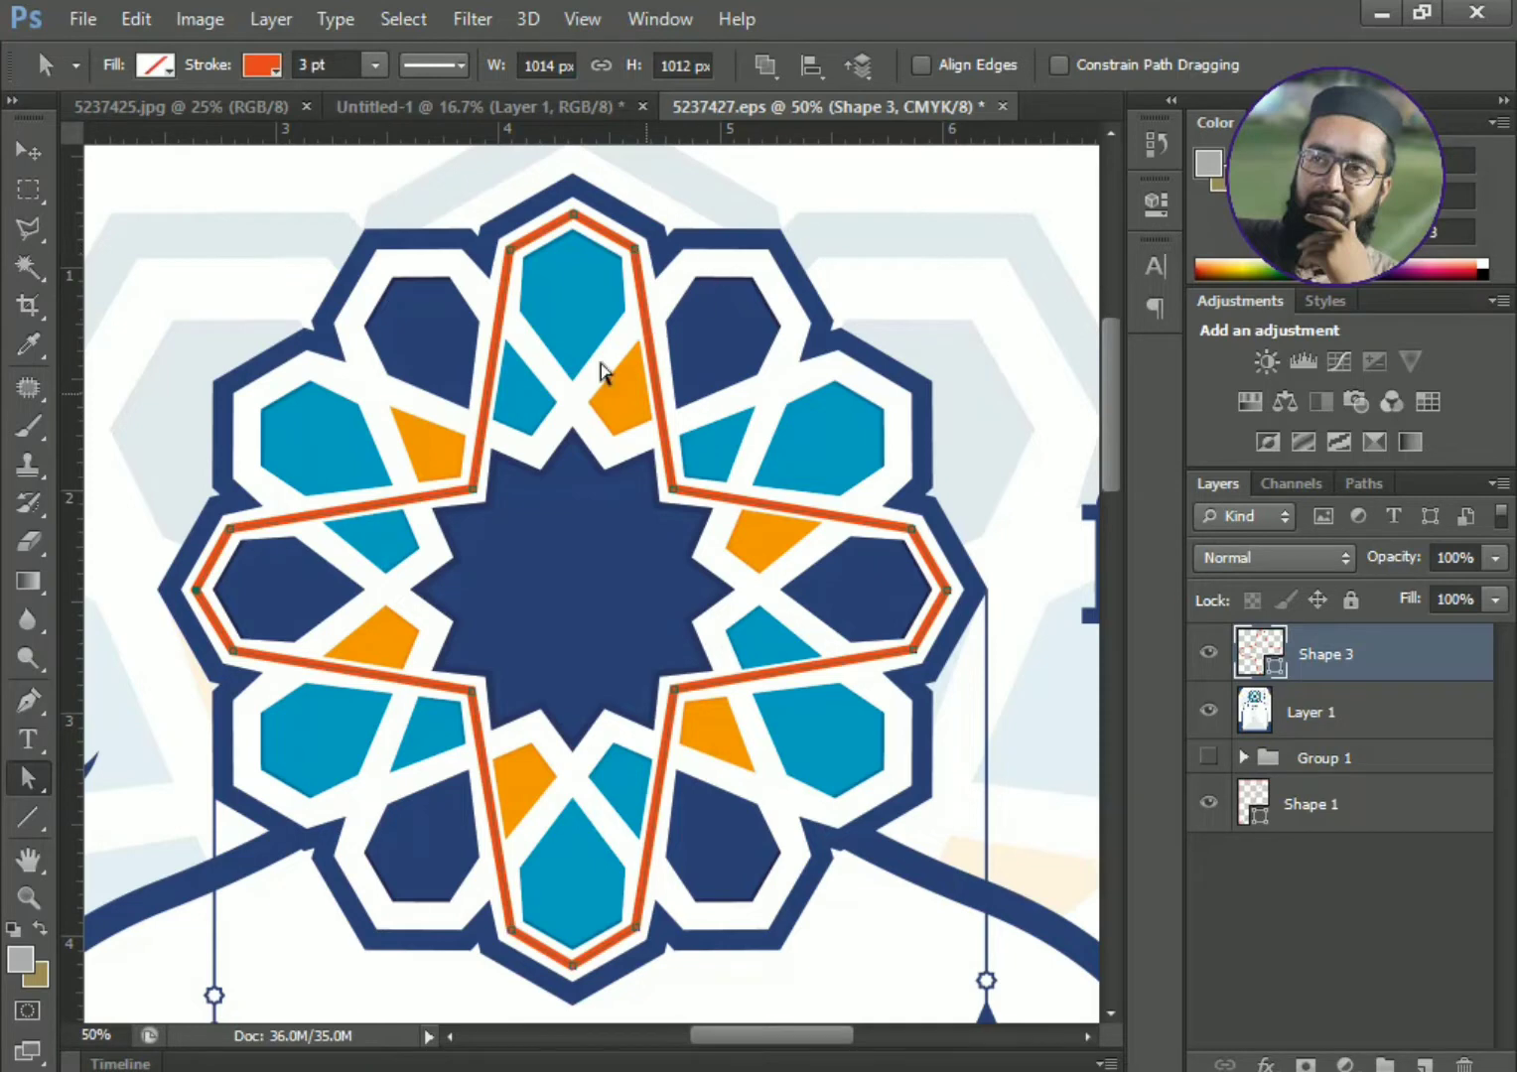
- Set the cross outline's stroke width to 8 pt
click(335, 64)
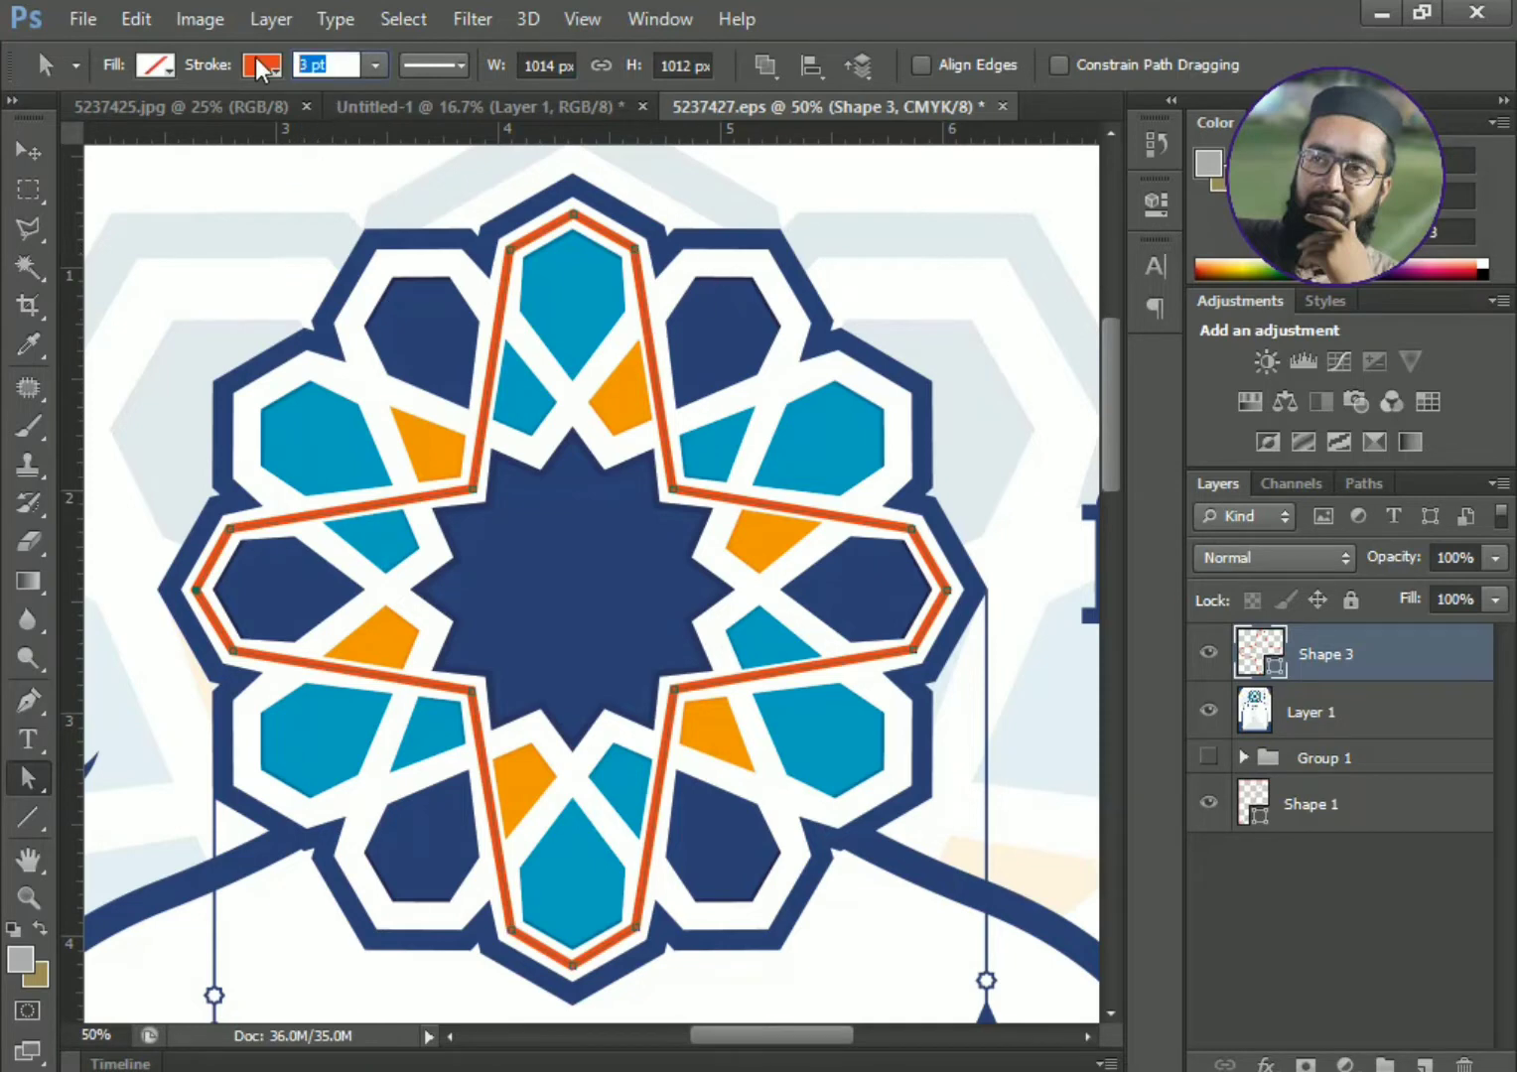
text(8)
key(Return)
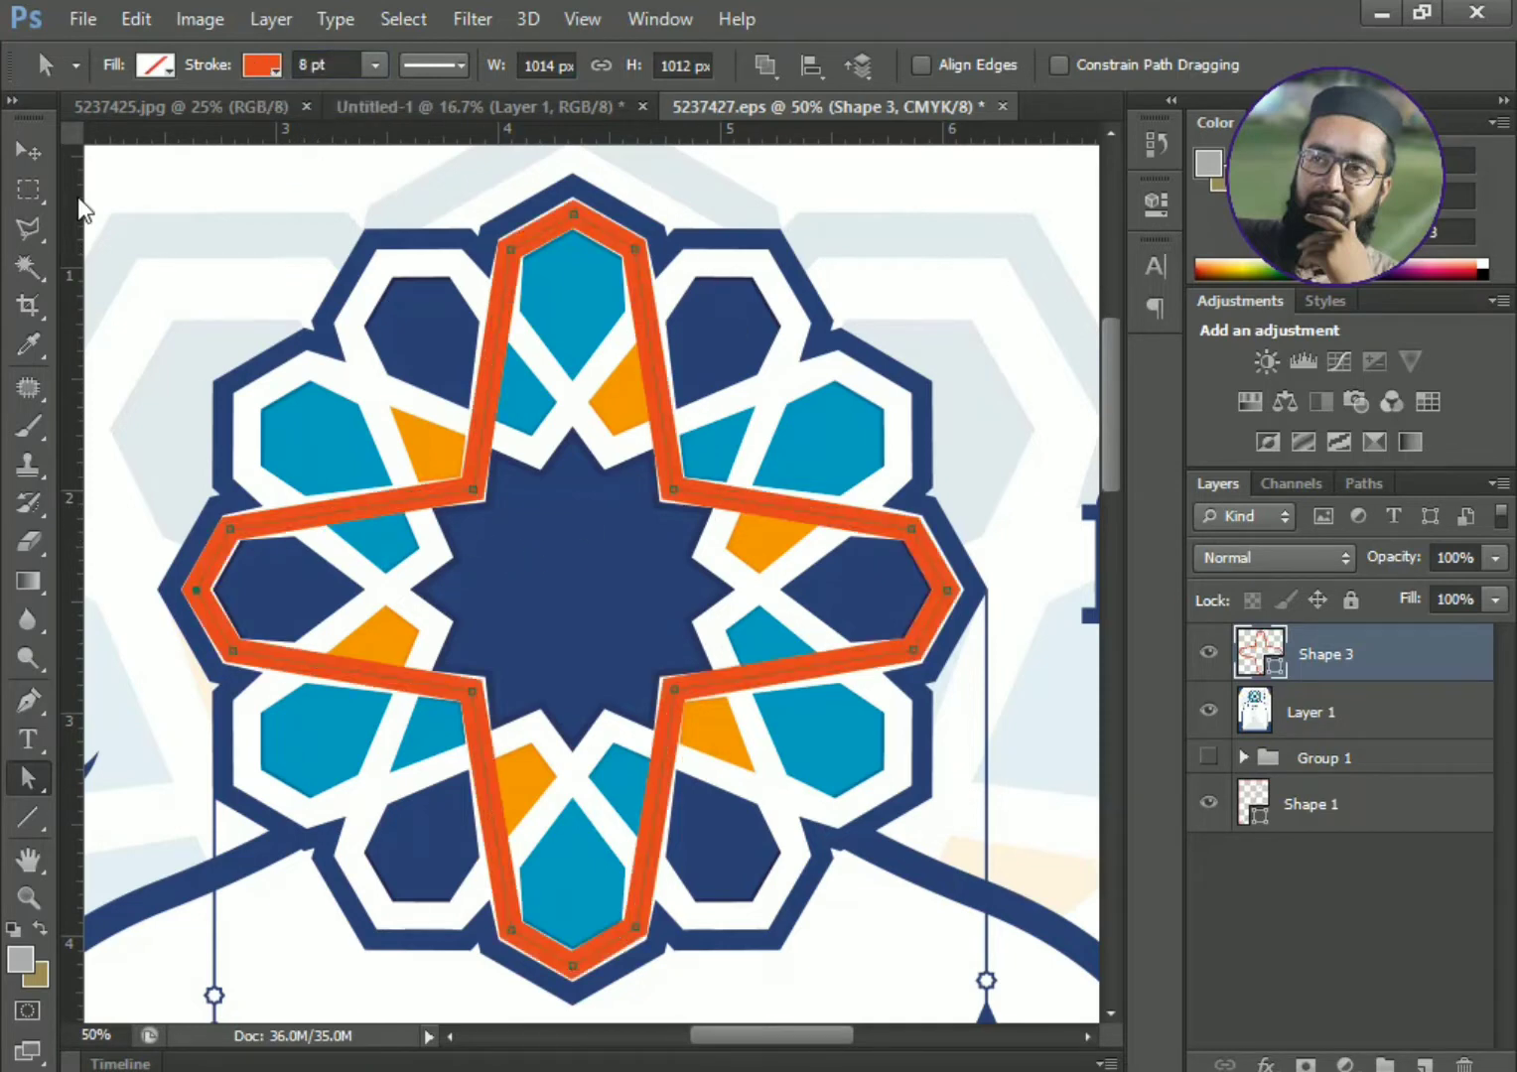
- With Layer 1 hidden, duplicate the Shape 3 cross and rotate the copy 30 degrees clockwise
click(28, 151)
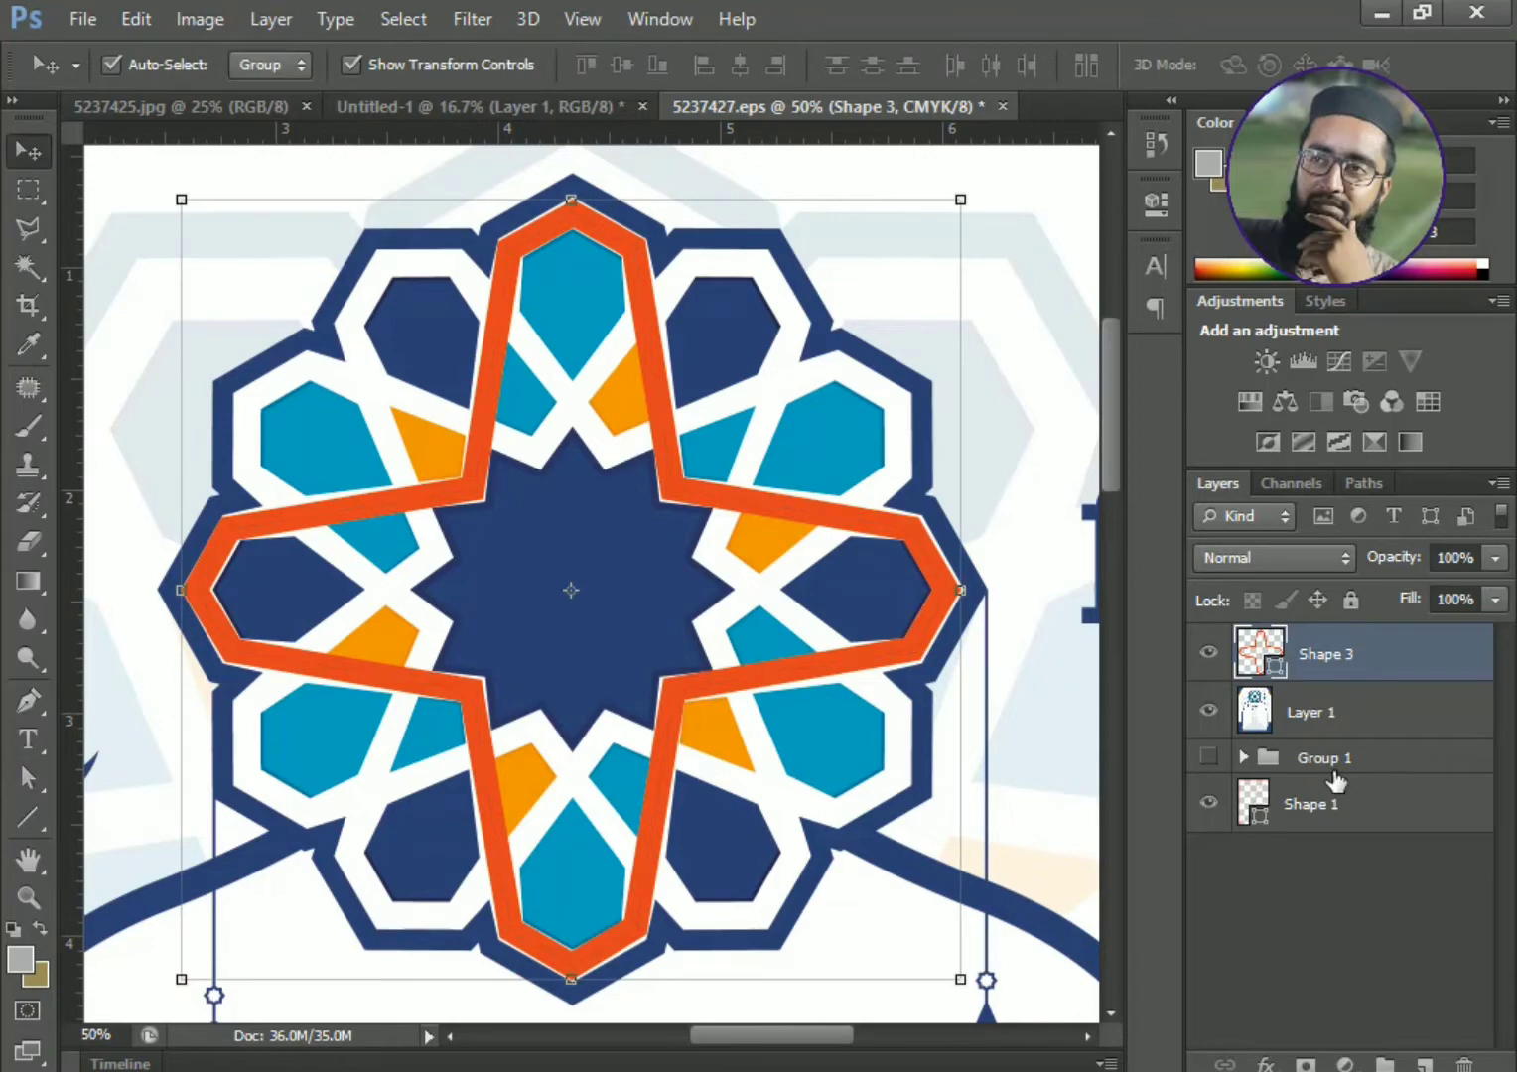
click(1210, 713)
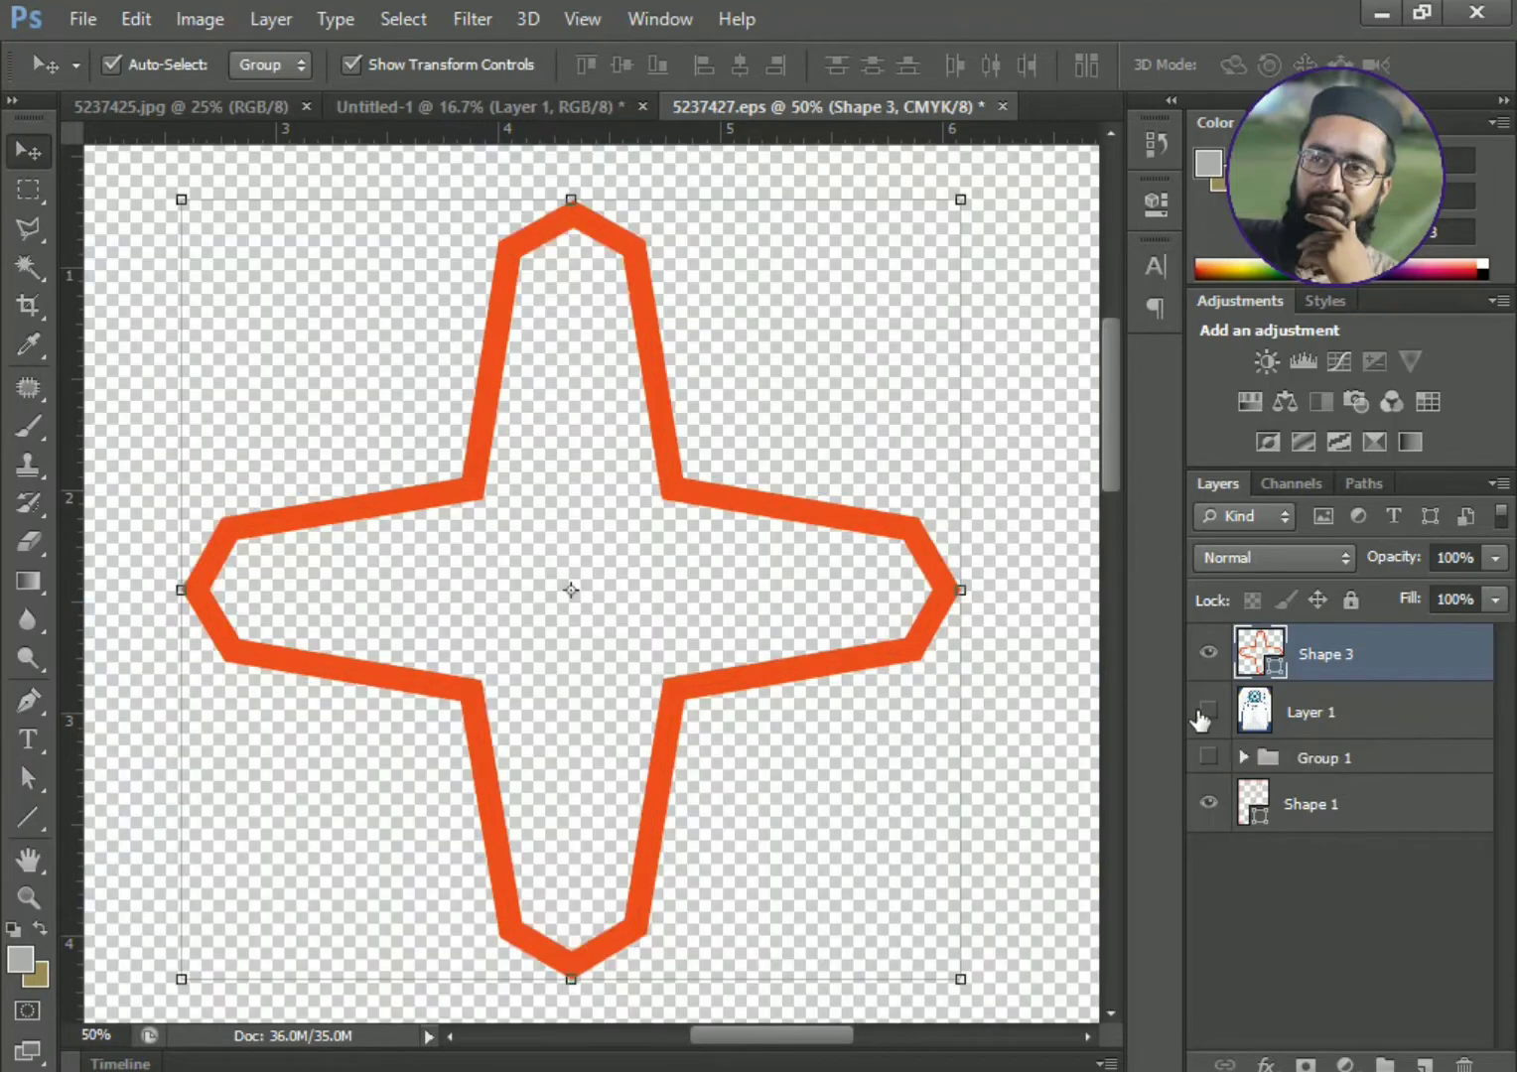
drag(1361, 662, 1425, 1065)
drag(982, 182, 1090, 600)
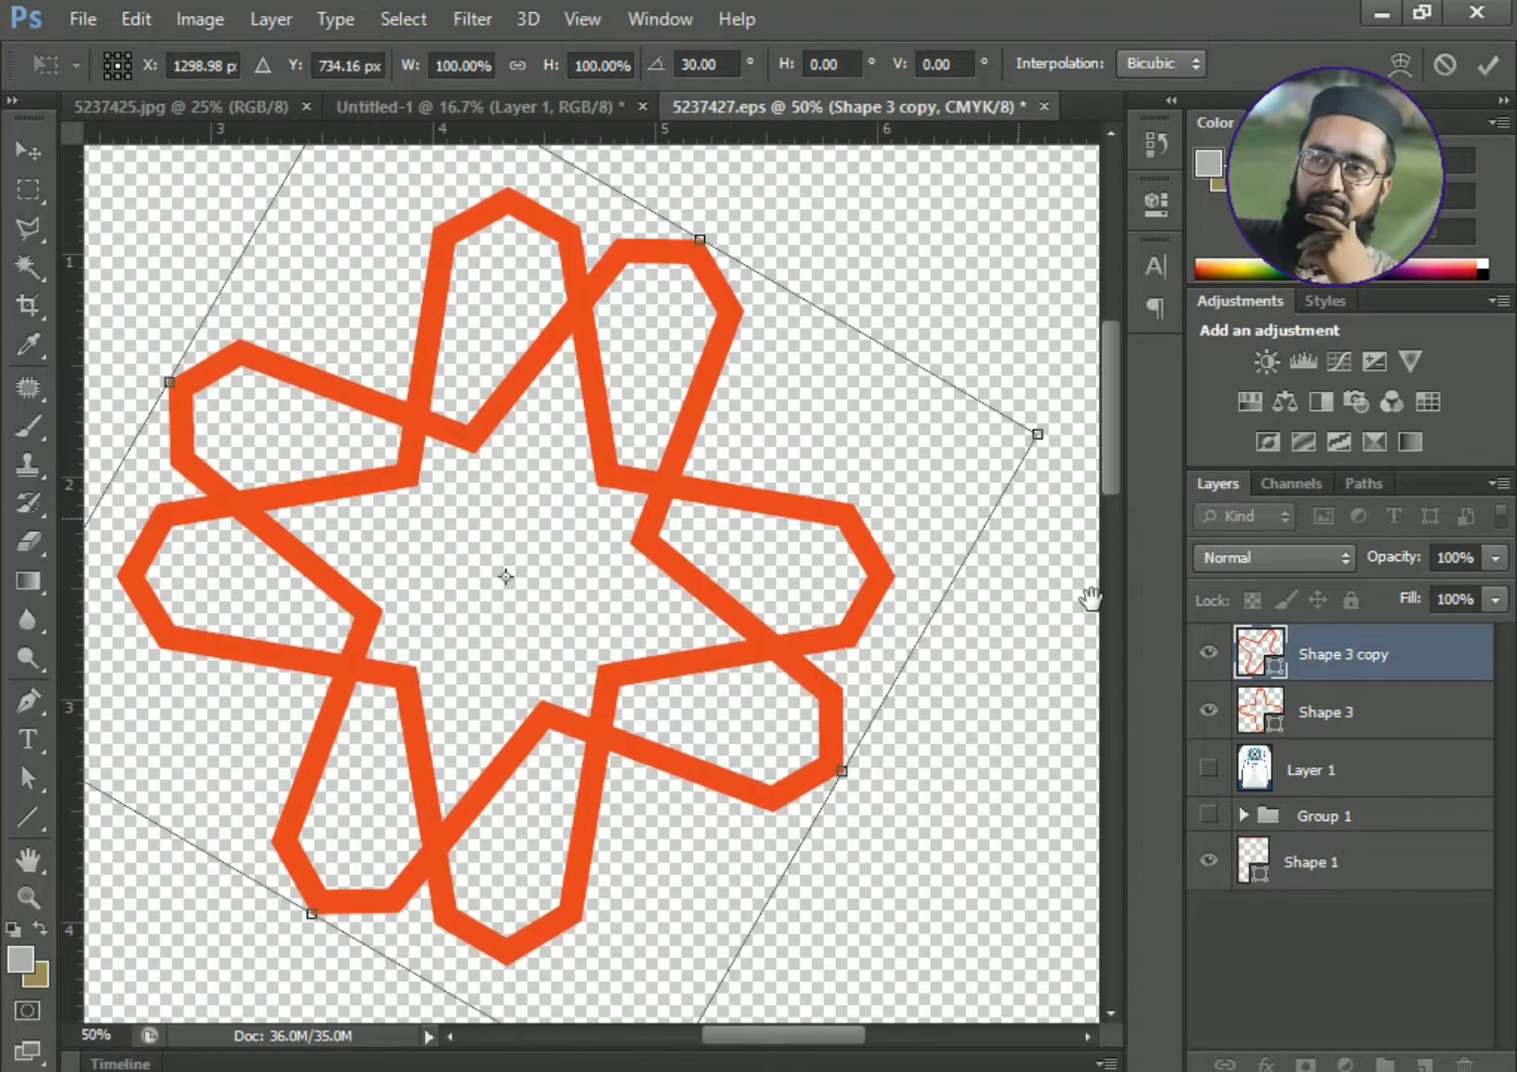
key(Return)
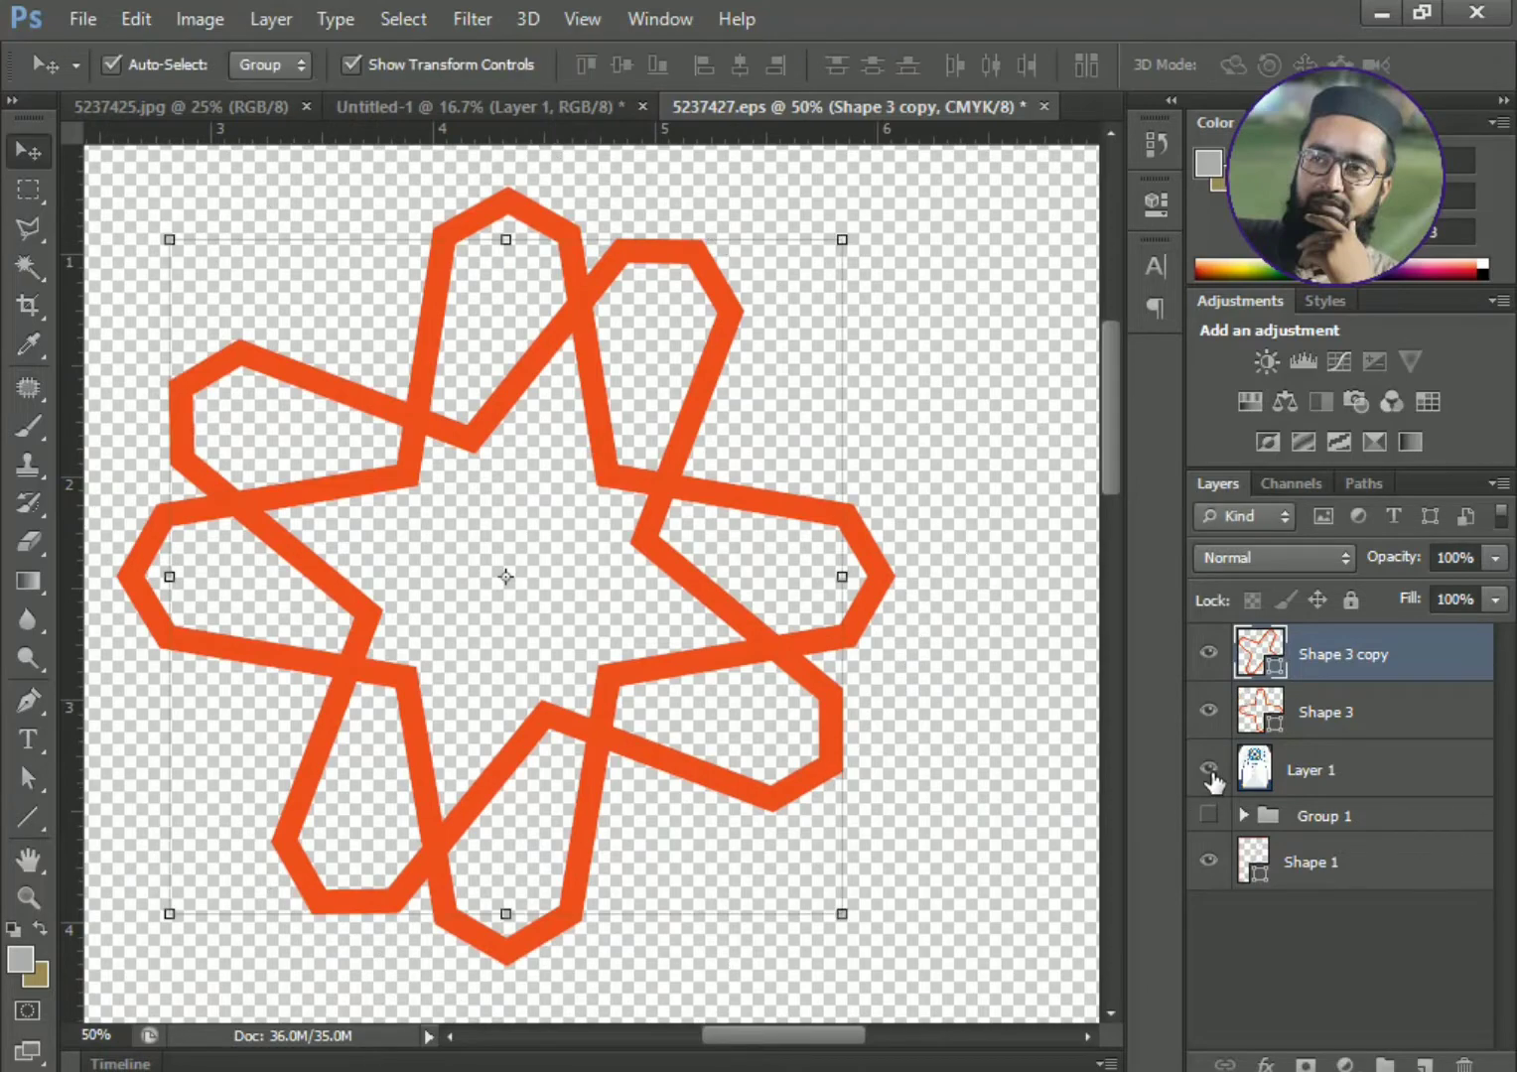
- With Layer 1 shown again, duplicate the rotated cross and turn the new copy a further 30 degrees clockwise
click(1208, 770)
drag(1331, 635, 1425, 1064)
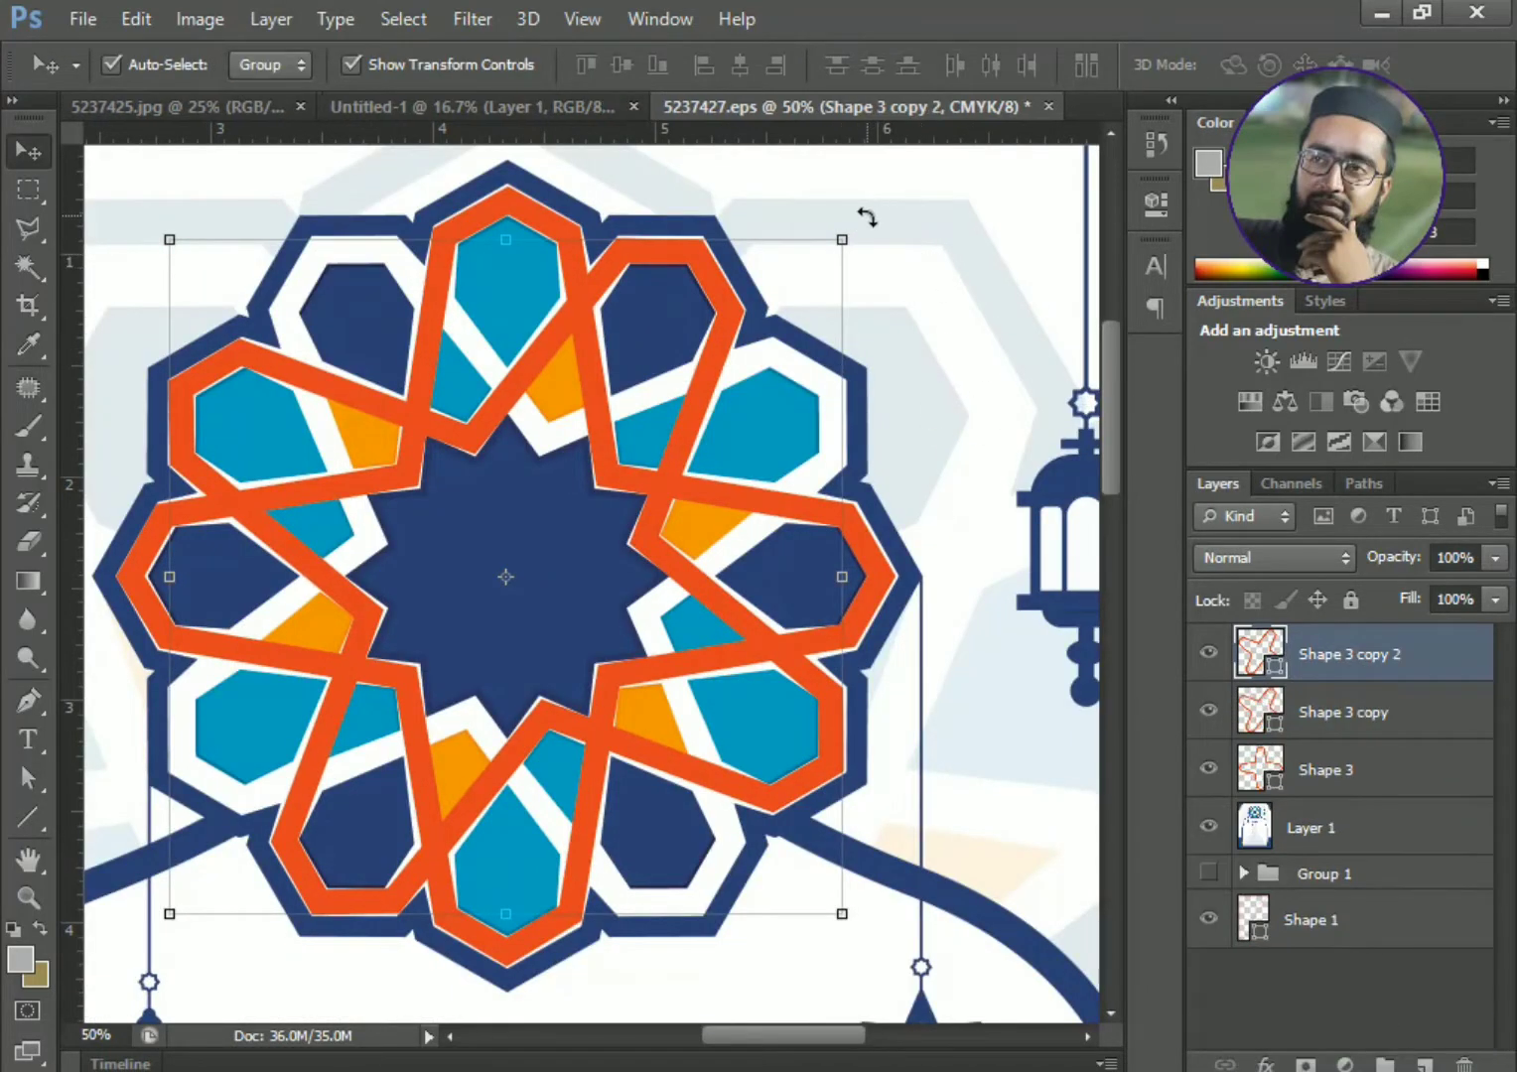
drag(864, 220, 1005, 428)
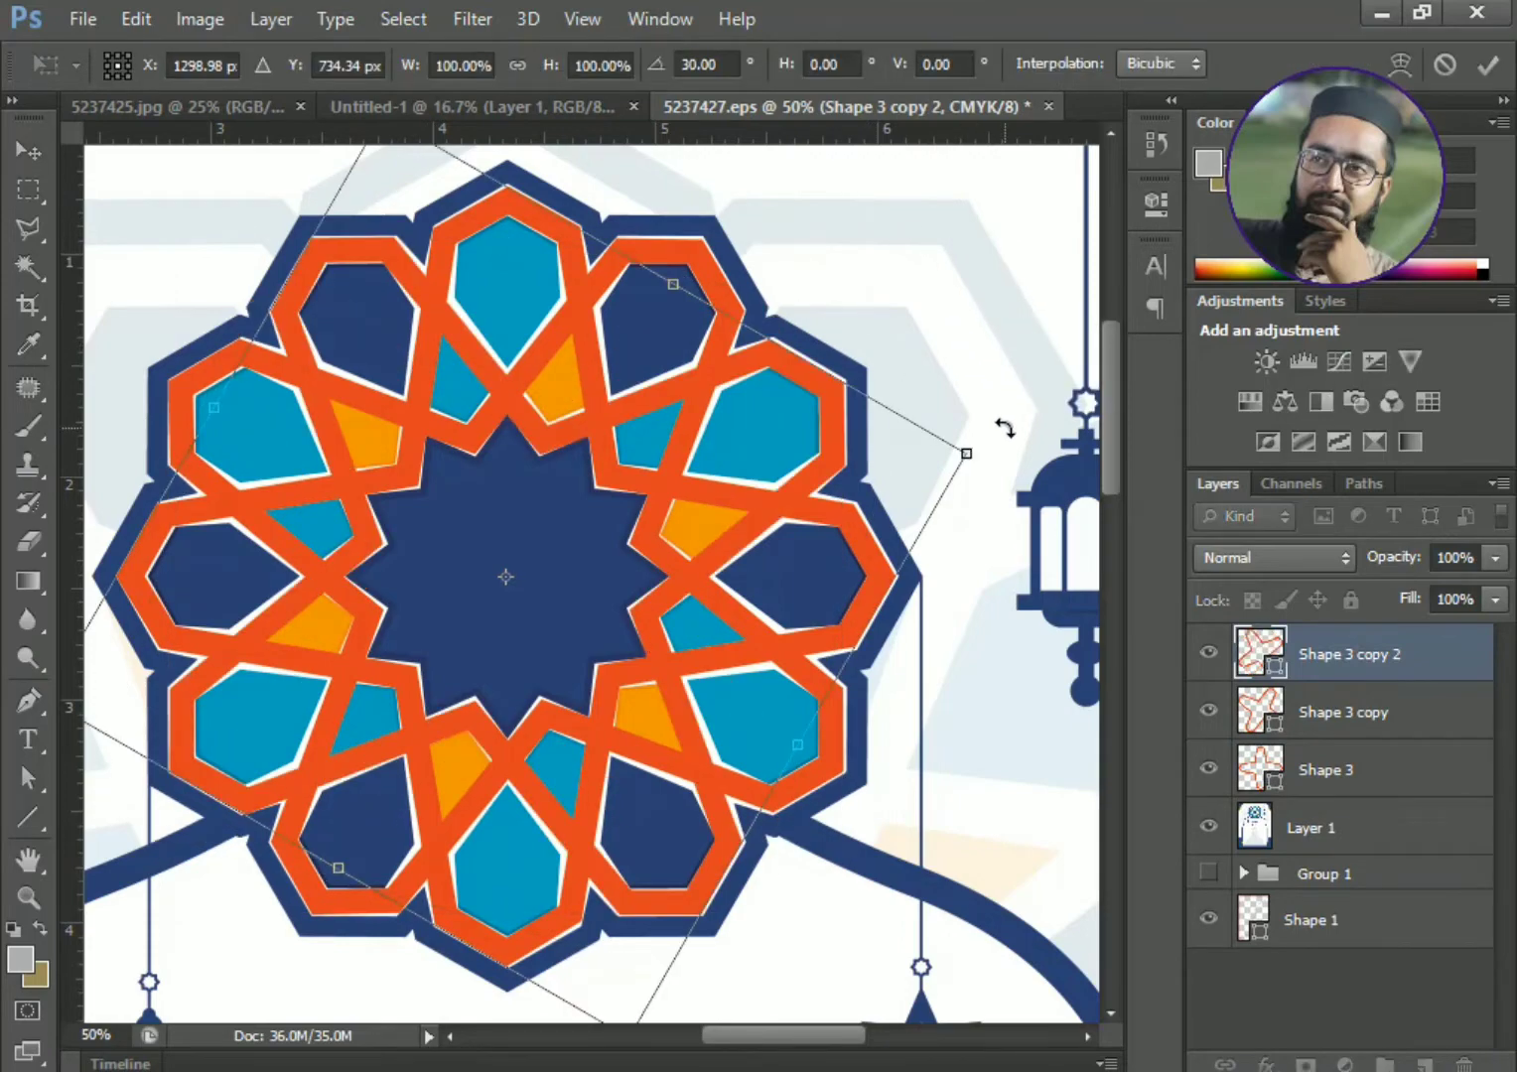
key(Return)
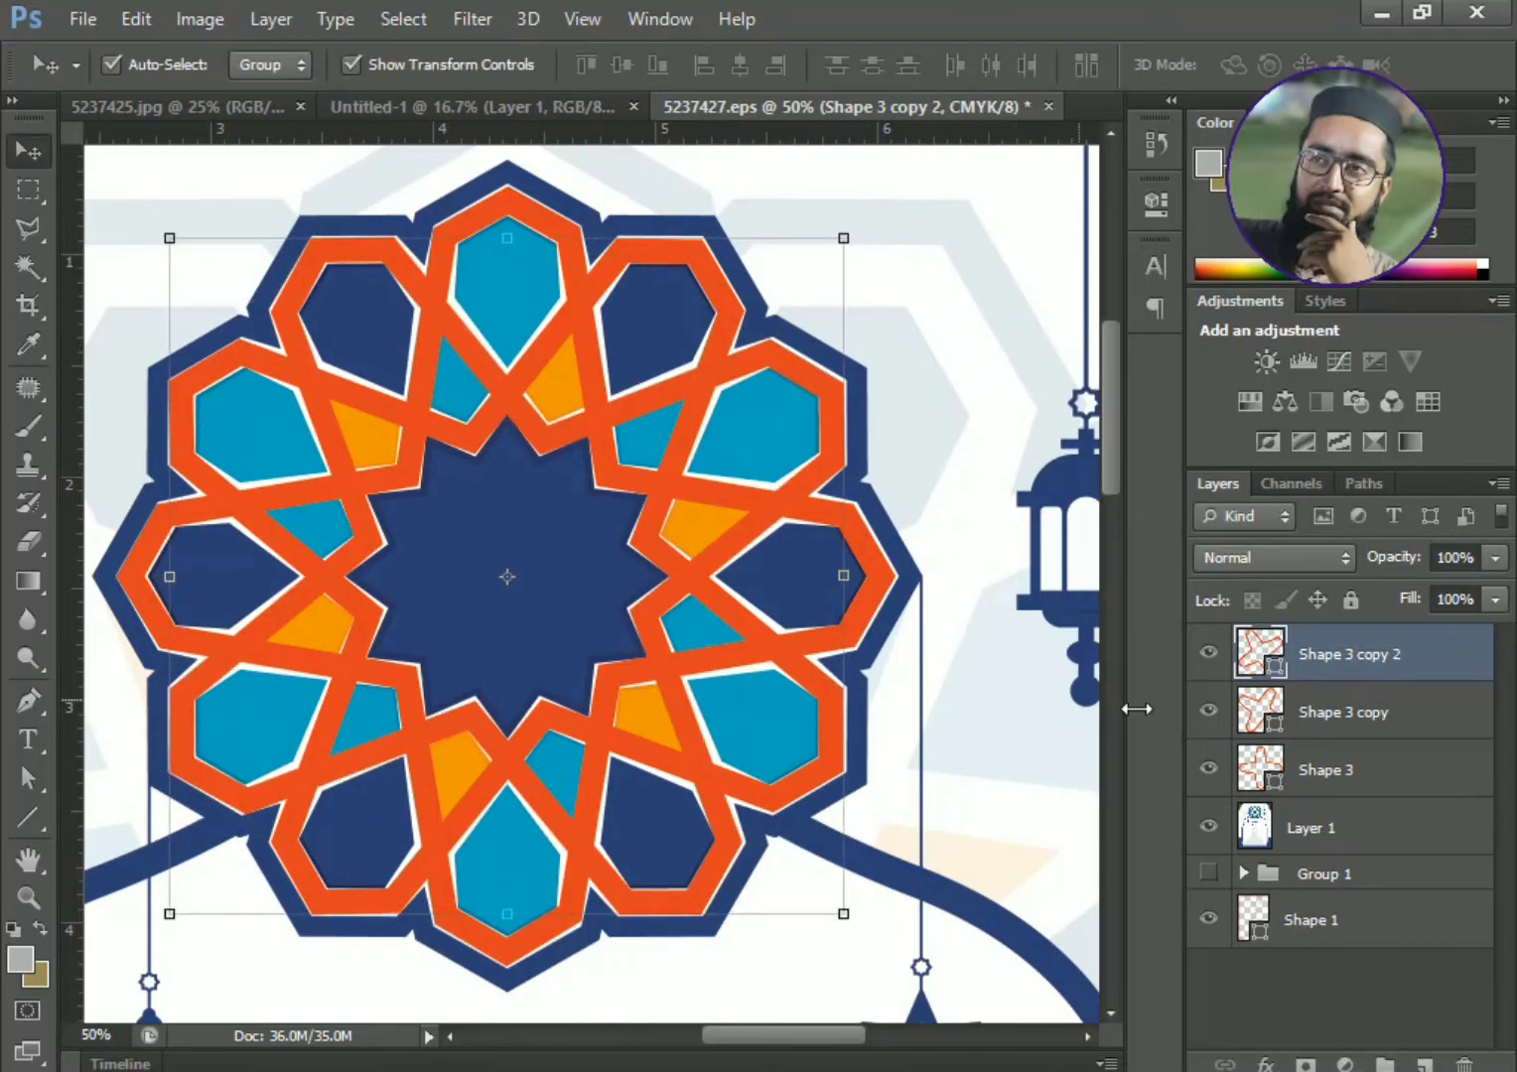
- Change the stroke colour of all three cross shapes to white and inspect them with Layer 1 temporarily hidden
shift+click(1311, 780)
click(28, 819)
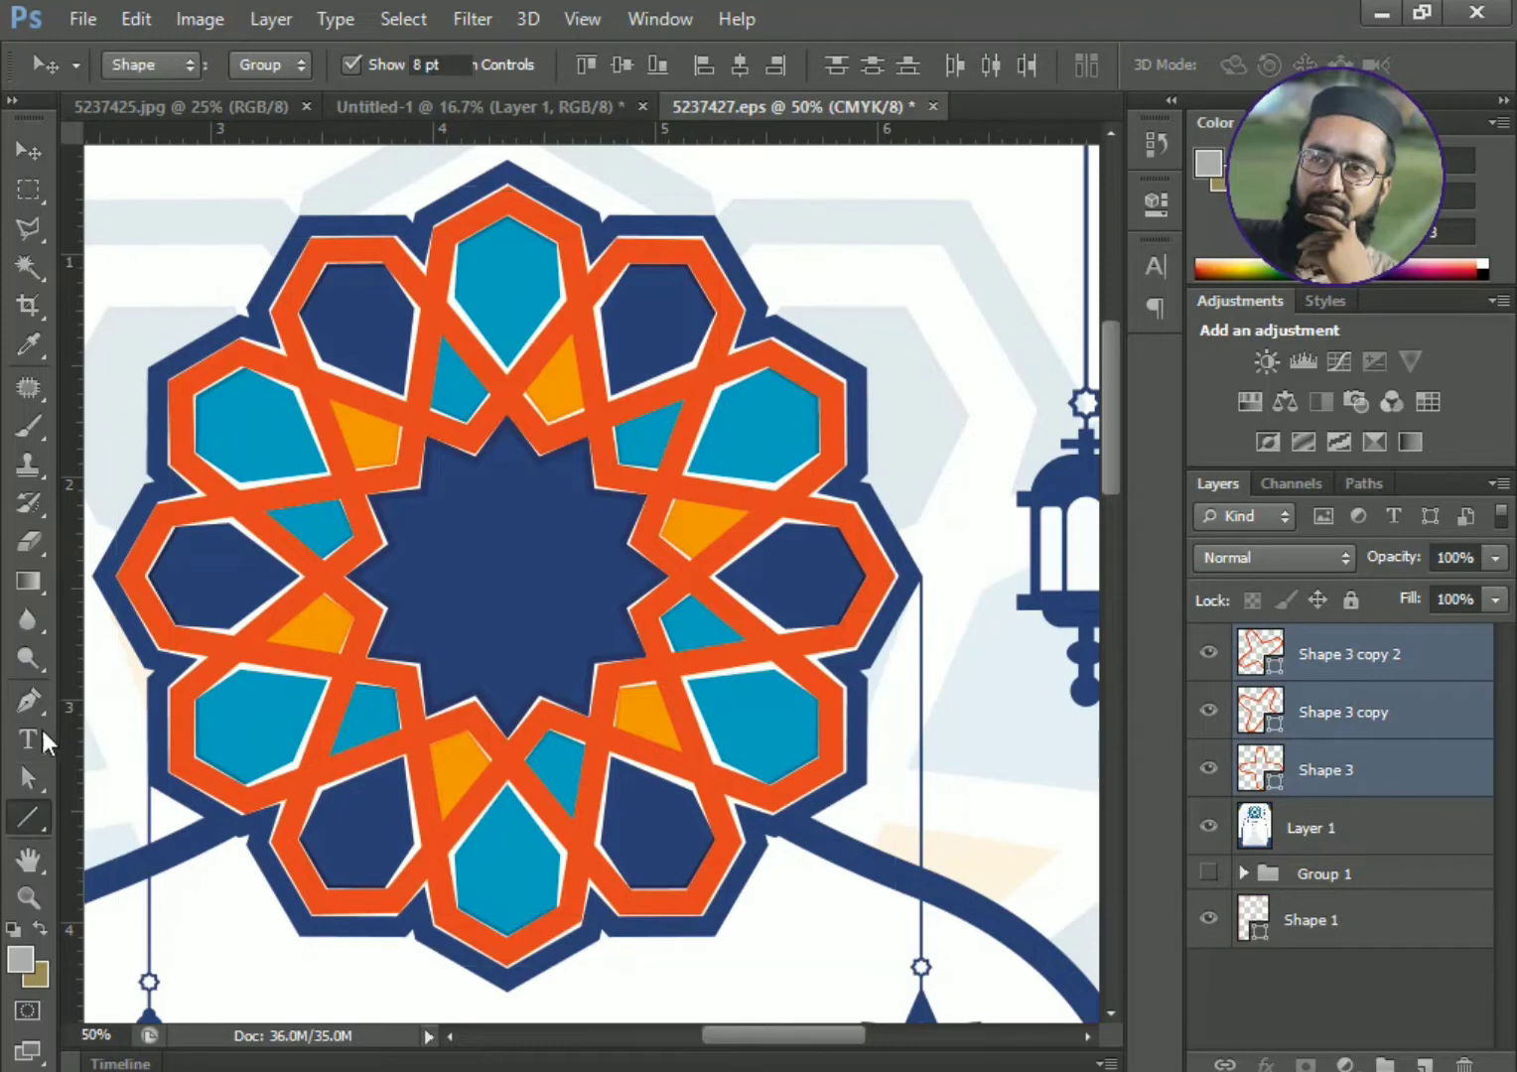
click(377, 65)
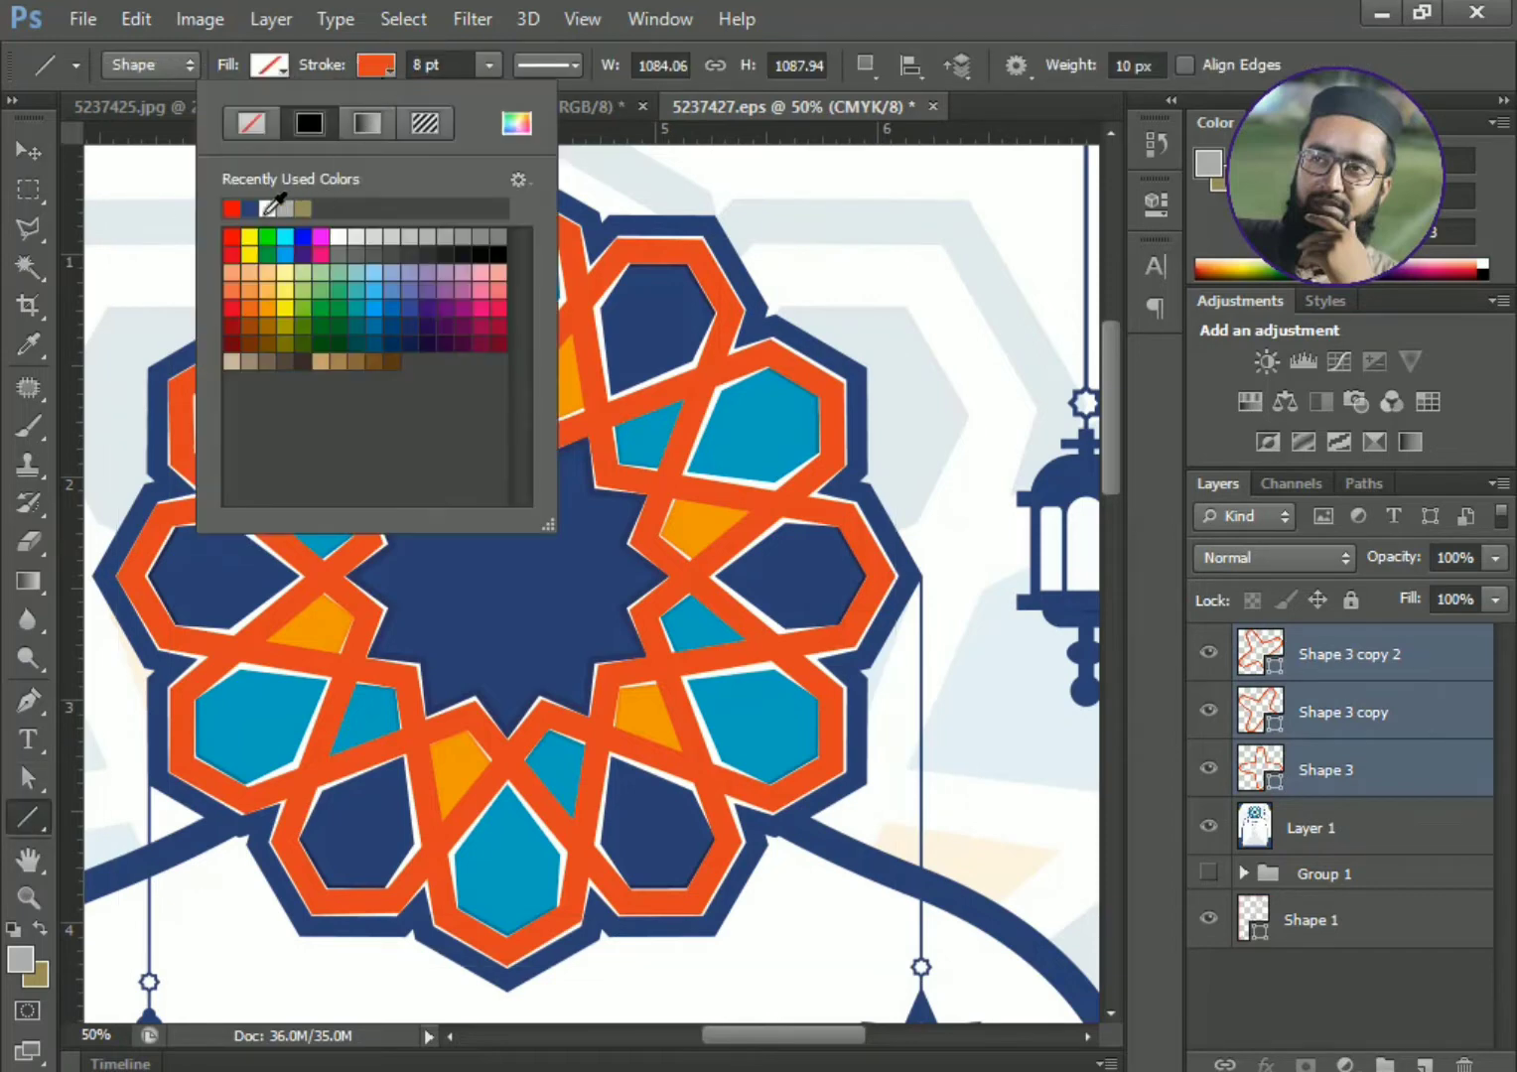
click(267, 207)
click(35, 157)
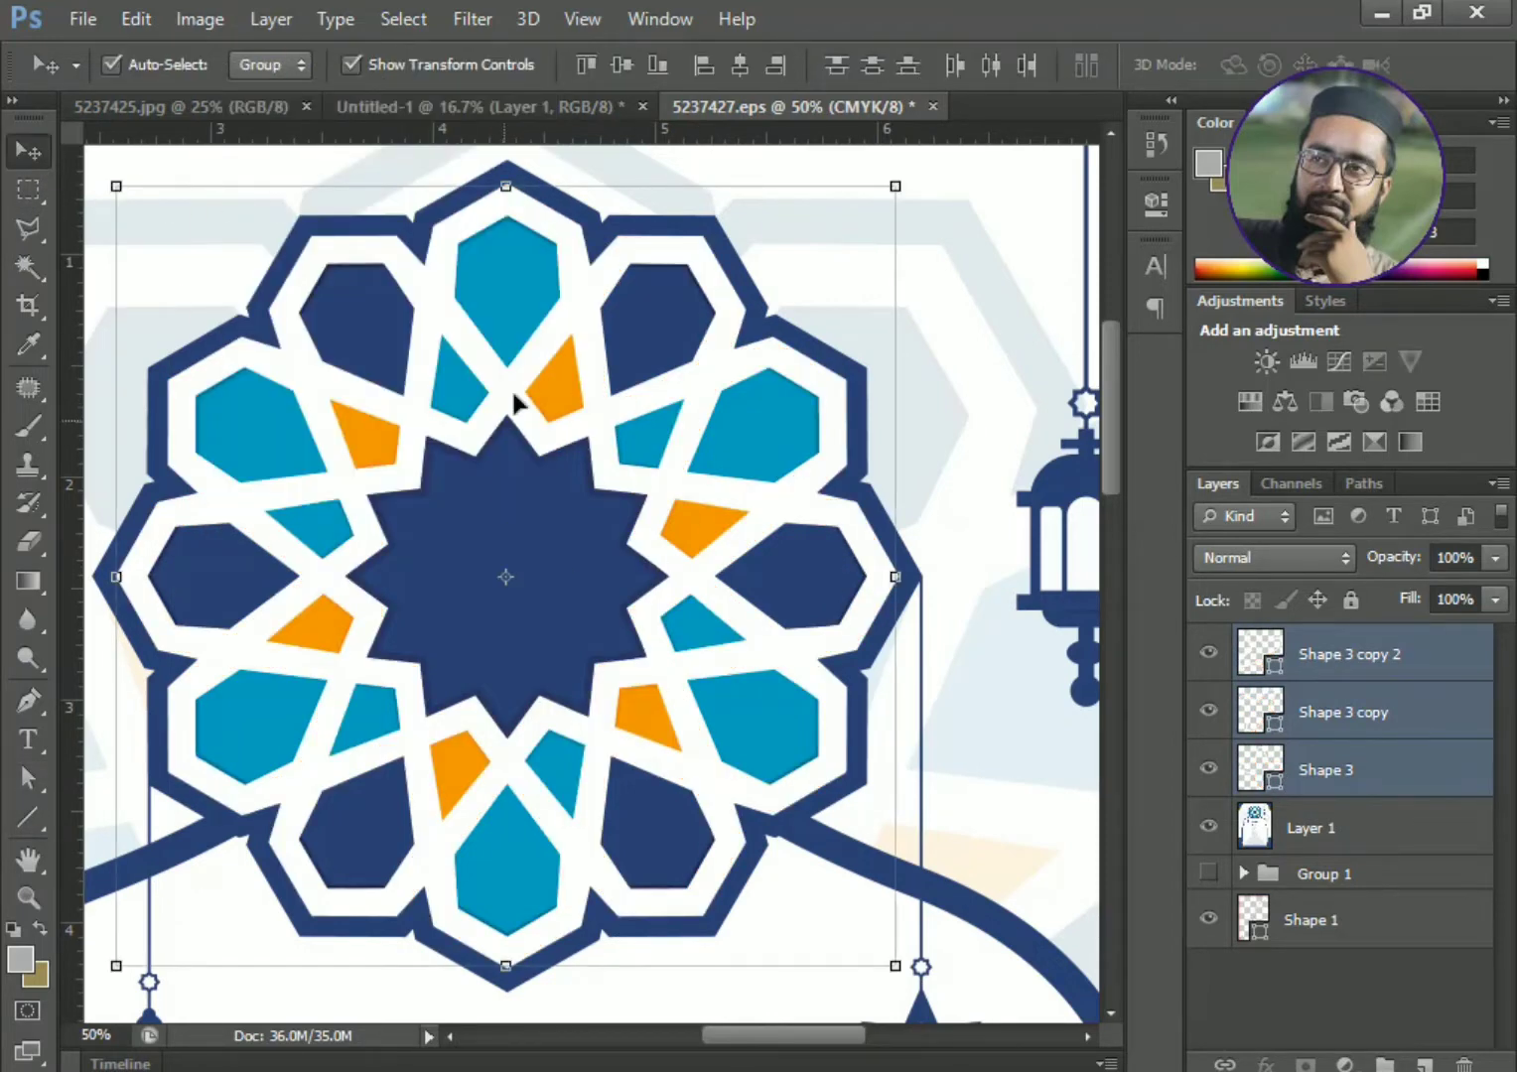
click(1208, 826)
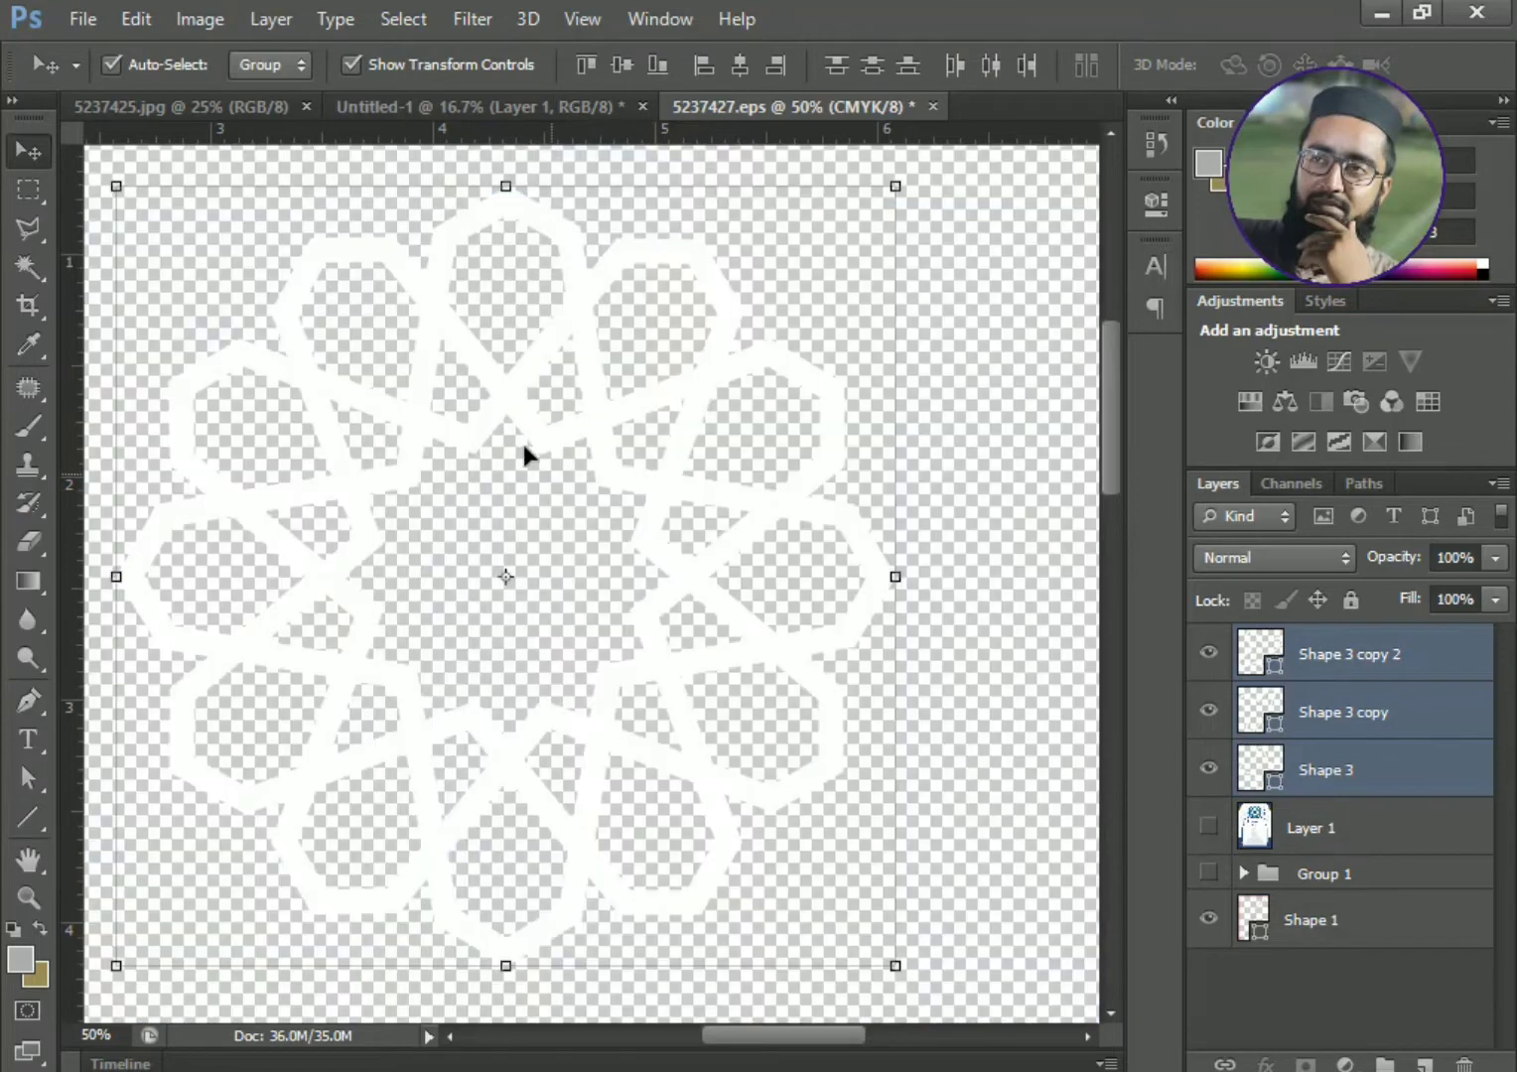
click(1208, 826)
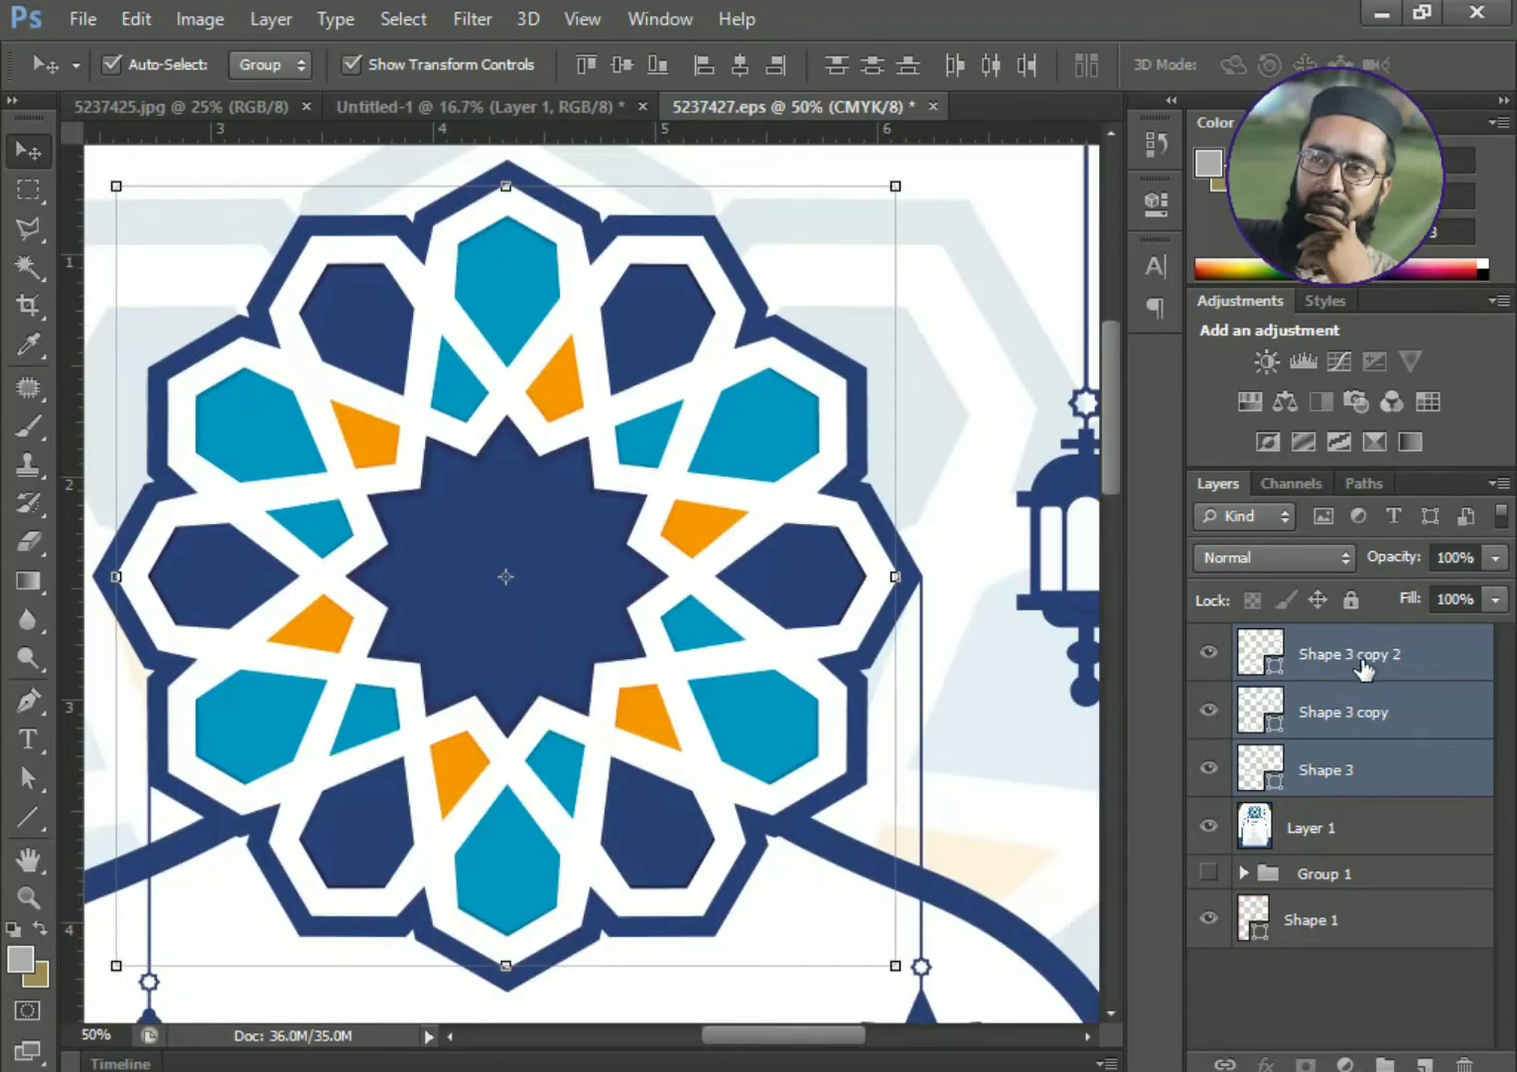
- Duplicate the three white cross shape layers and merge the duplicates into a single shape
drag(1368, 678, 1424, 1063)
right_click(1380, 756)
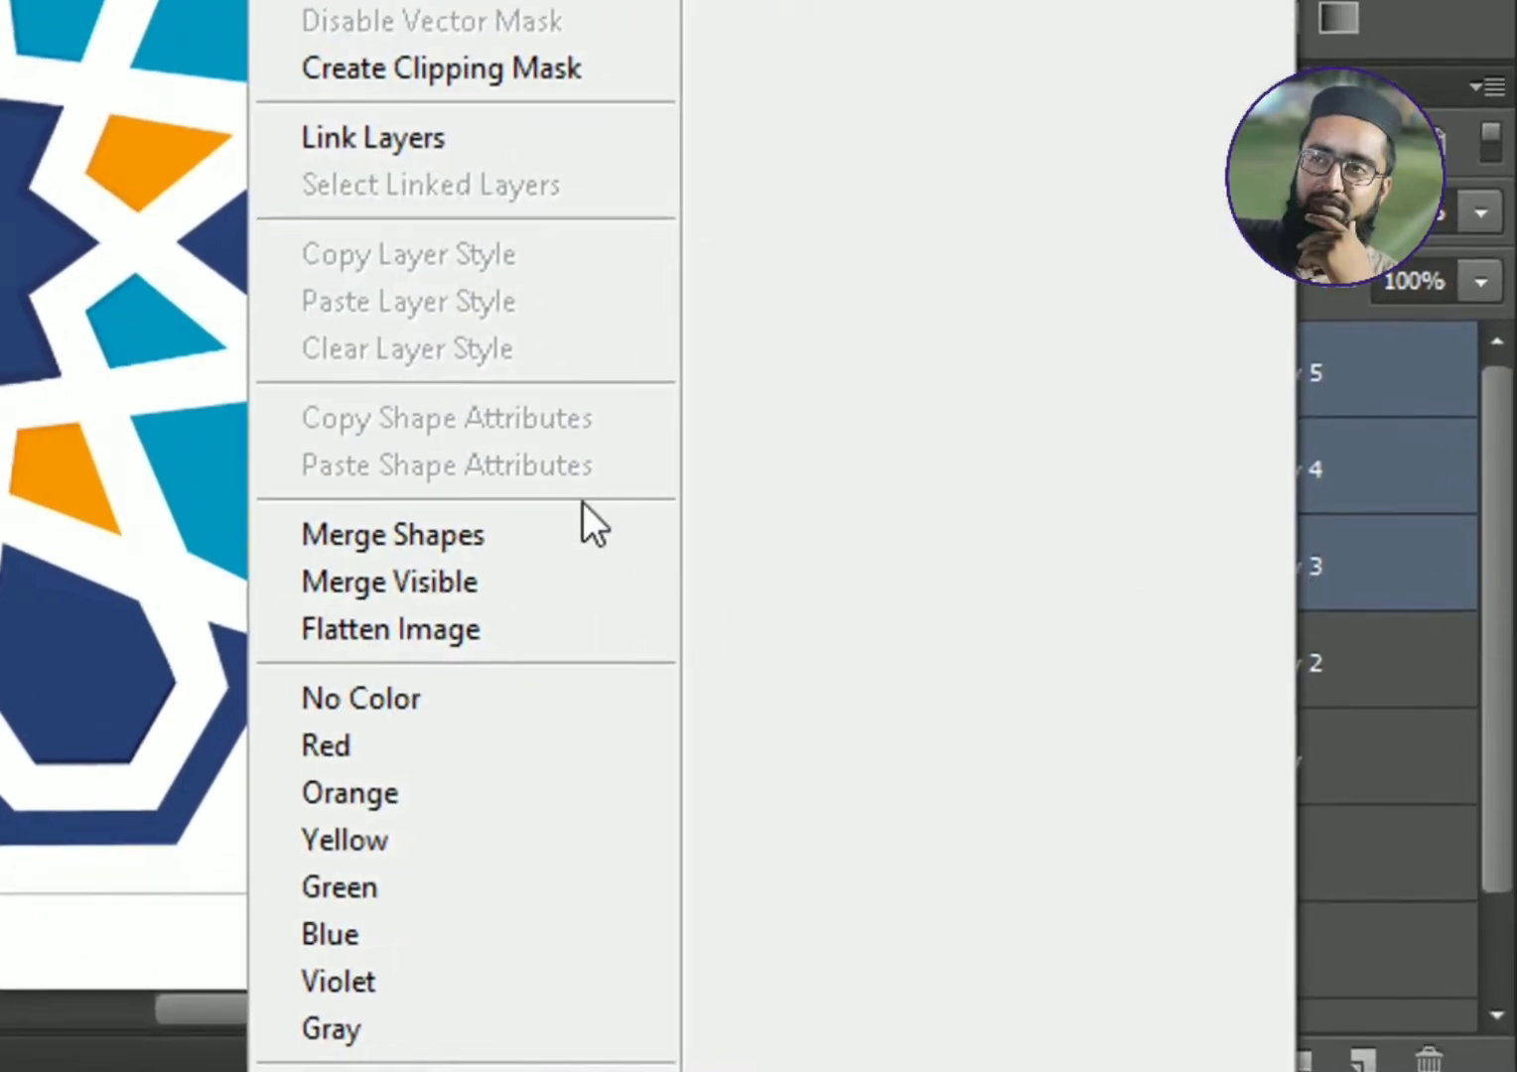
click(579, 531)
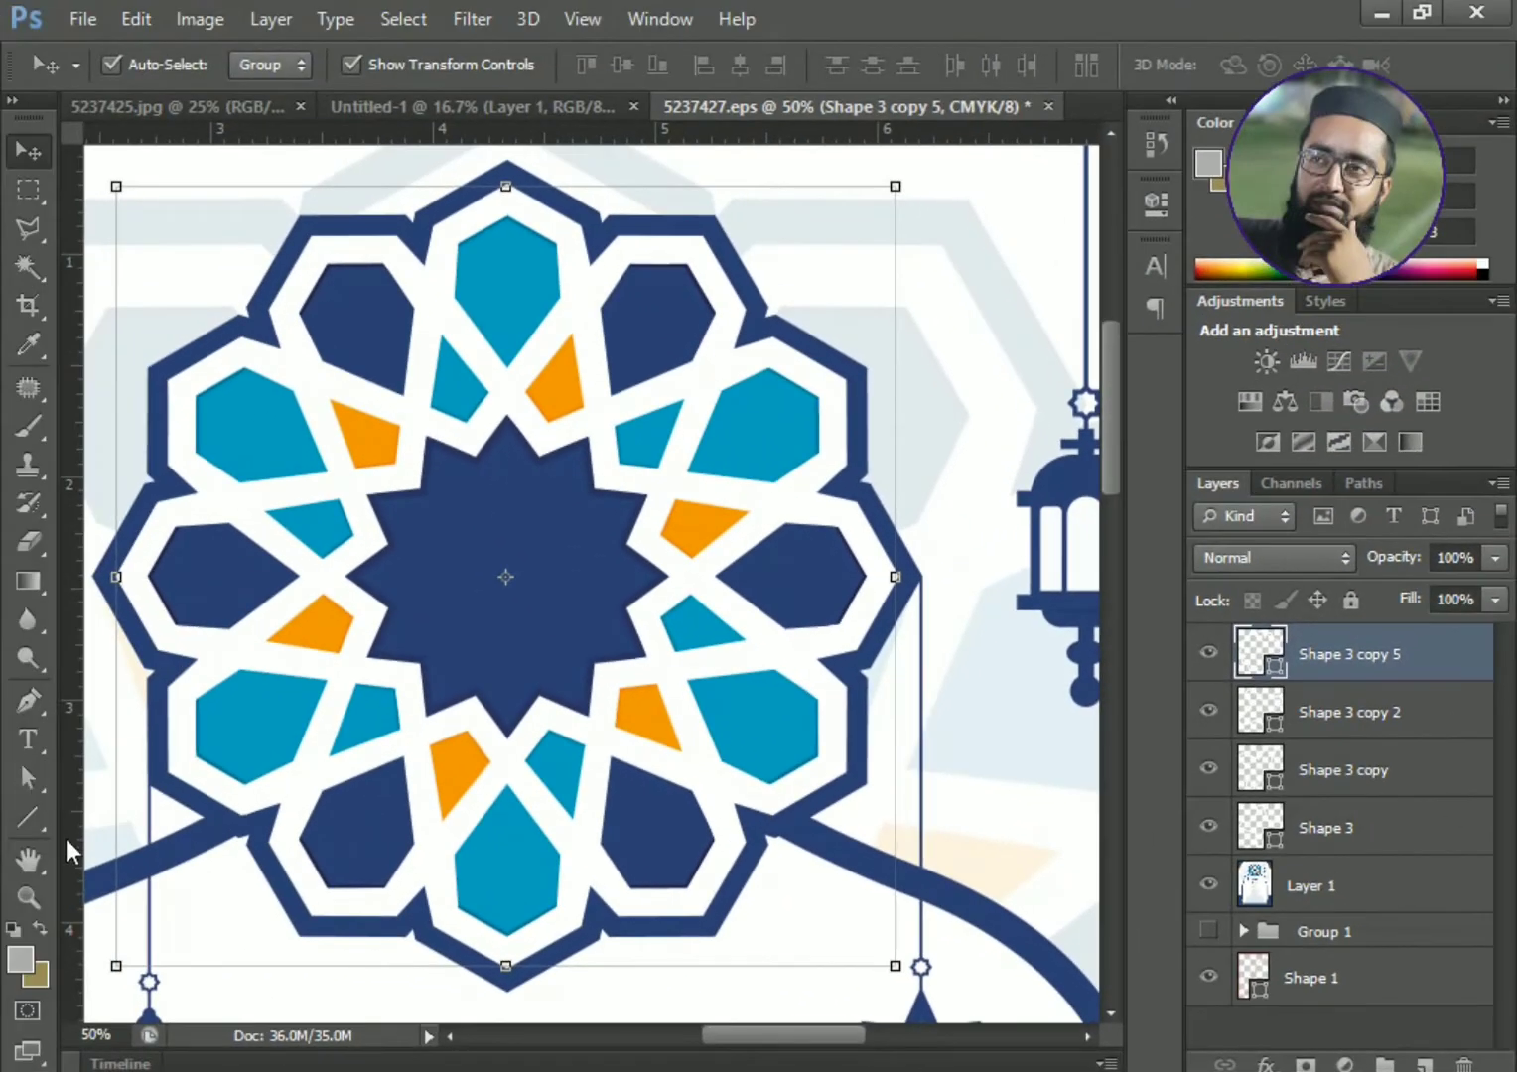
- Give the merged Shape 3 copy 5 a dark blue fill from the recent colours and remove its stroke
drag(29, 816, 85, 819)
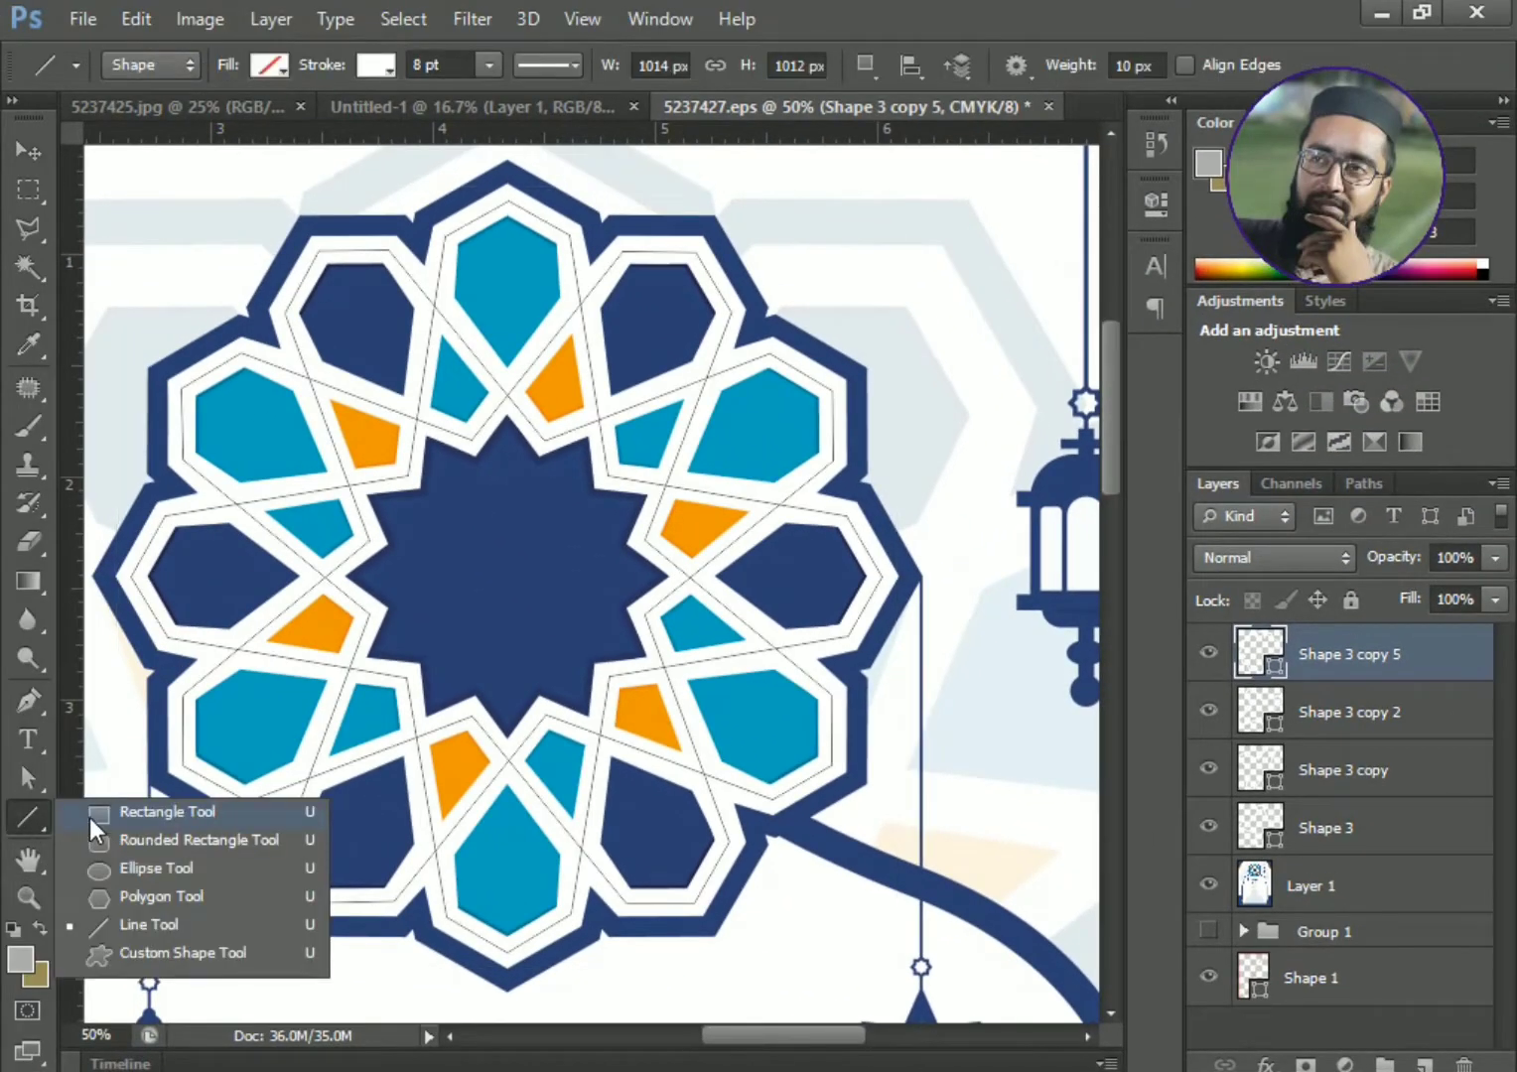
click(270, 64)
click(270, 65)
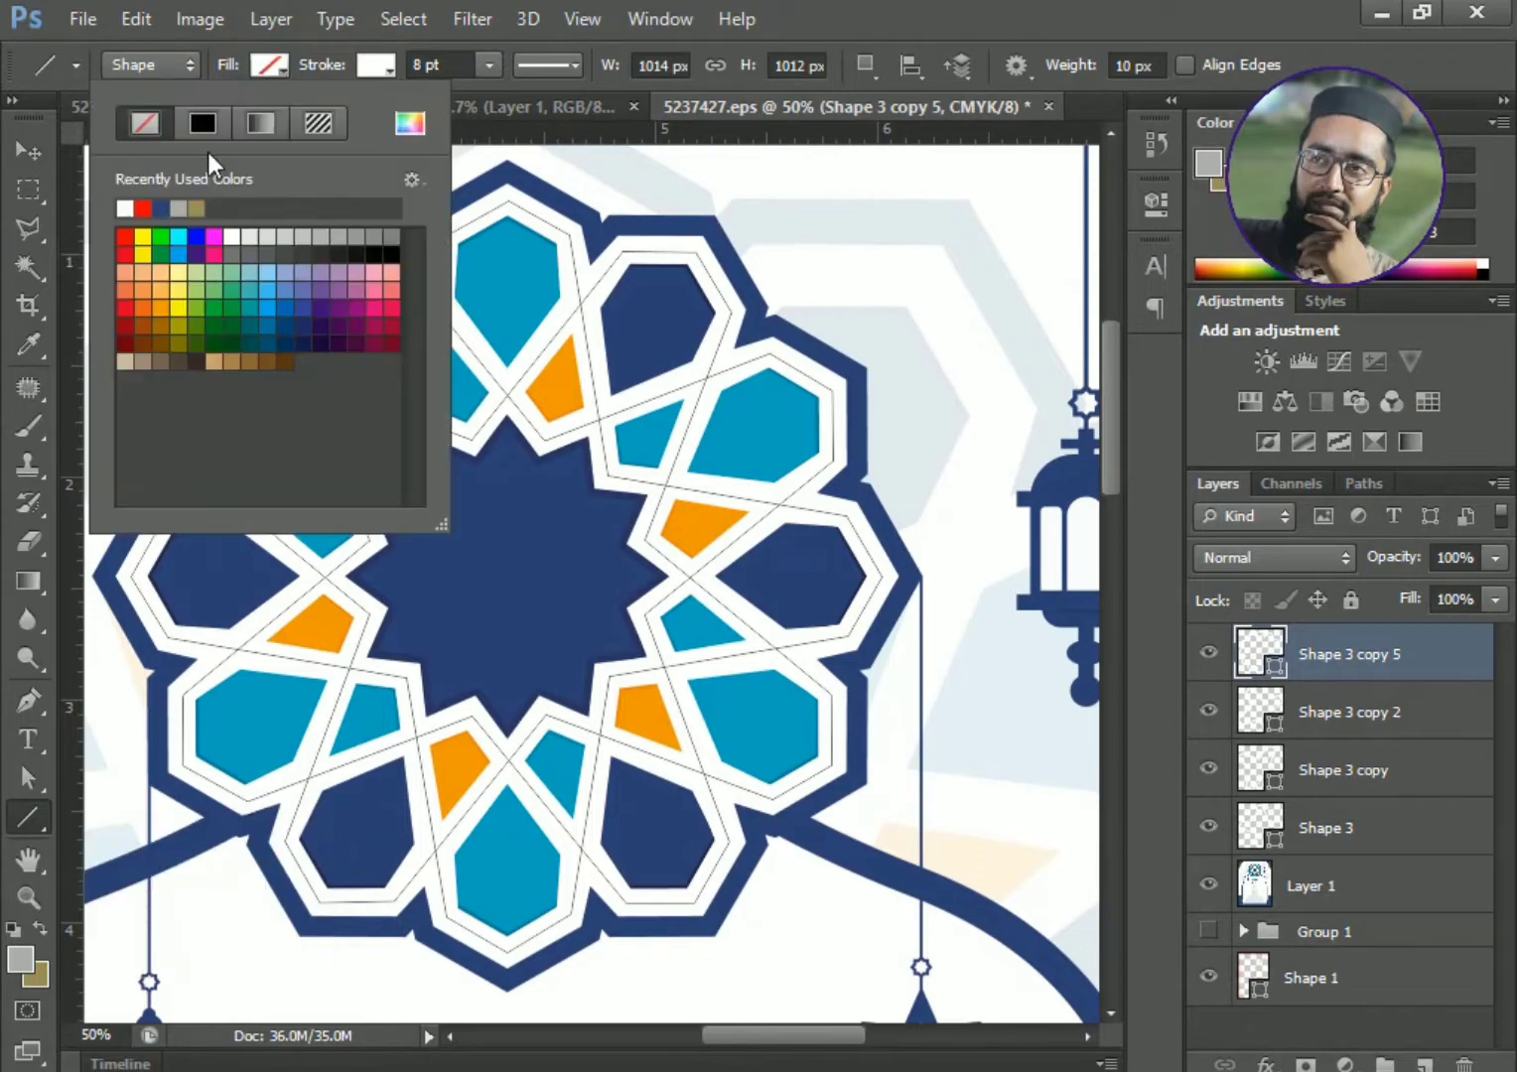
click(162, 208)
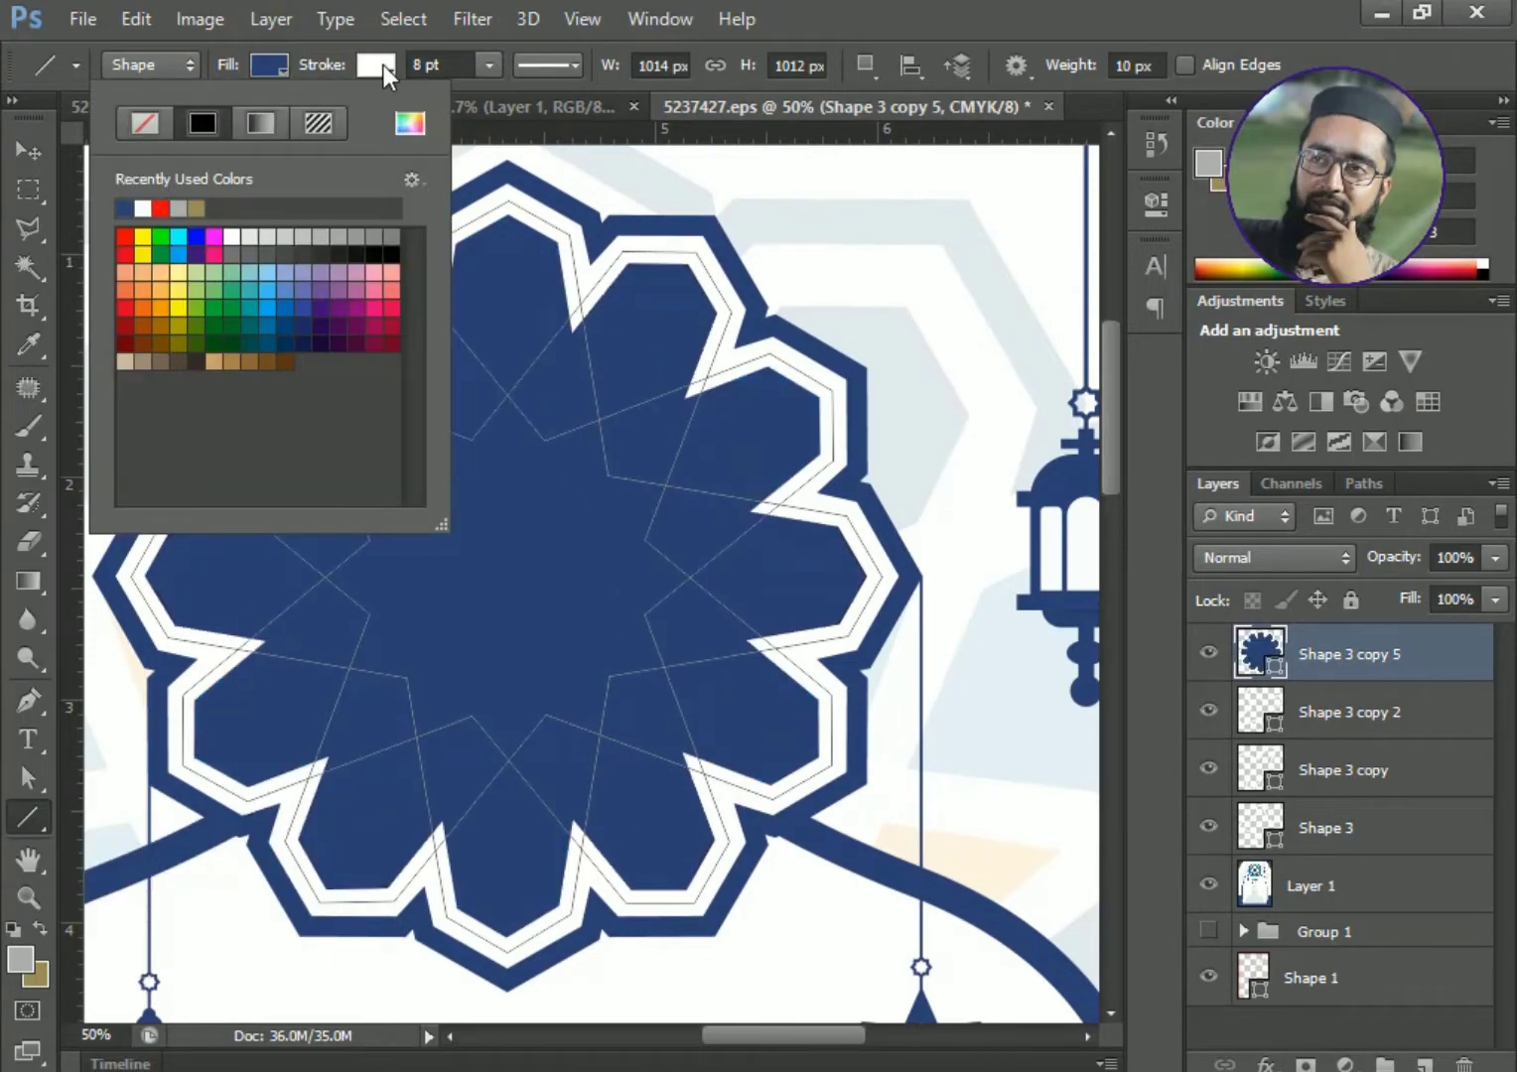
click(384, 63)
click(230, 126)
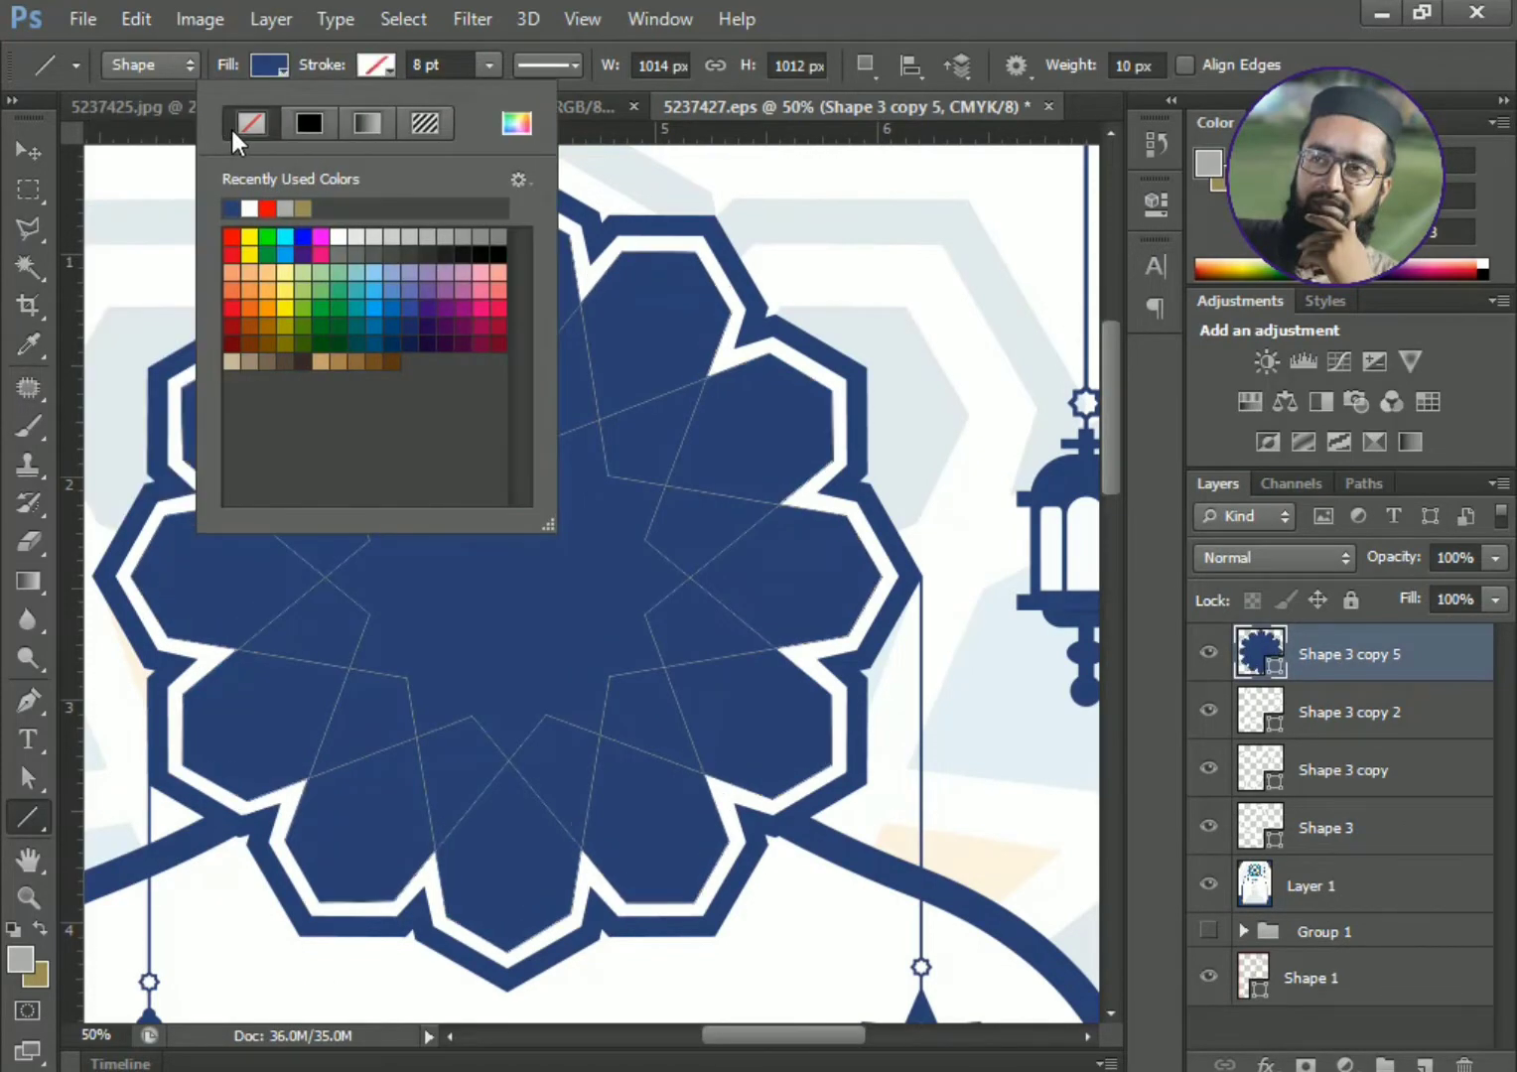
- Place the blue shape beneath Shape 3 with Layer 1 on top, and add vertical and horizontal guides through the rosette's centre
click(23, 151)
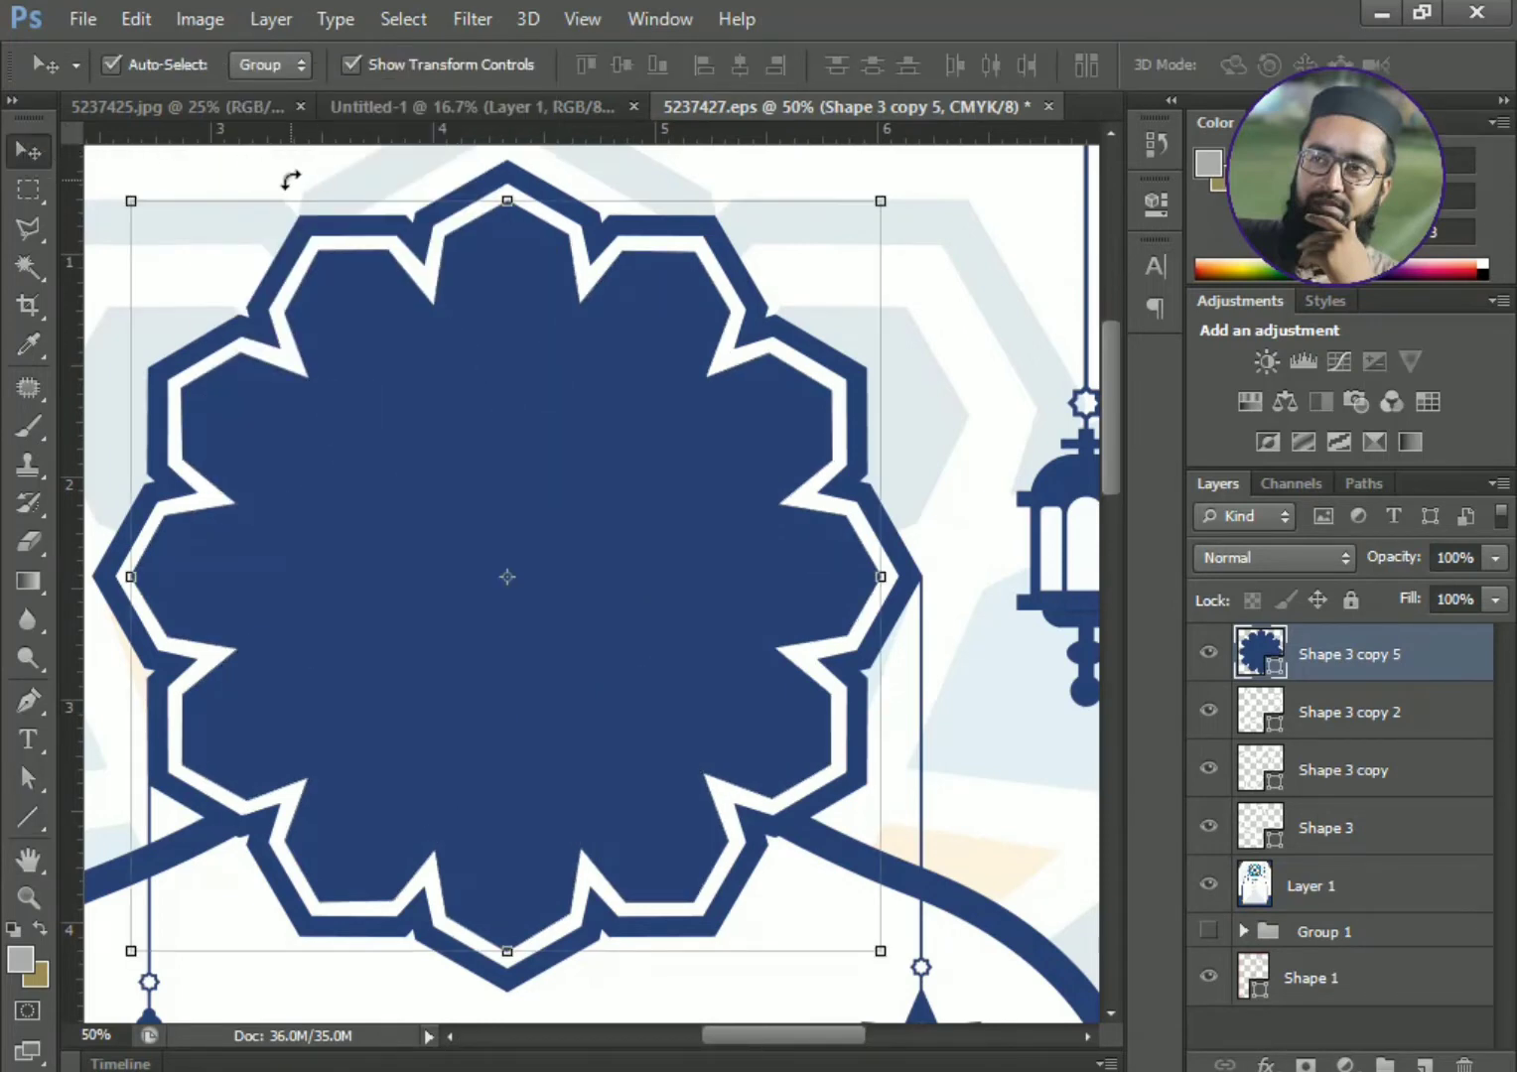
drag(1303, 673, 1347, 852)
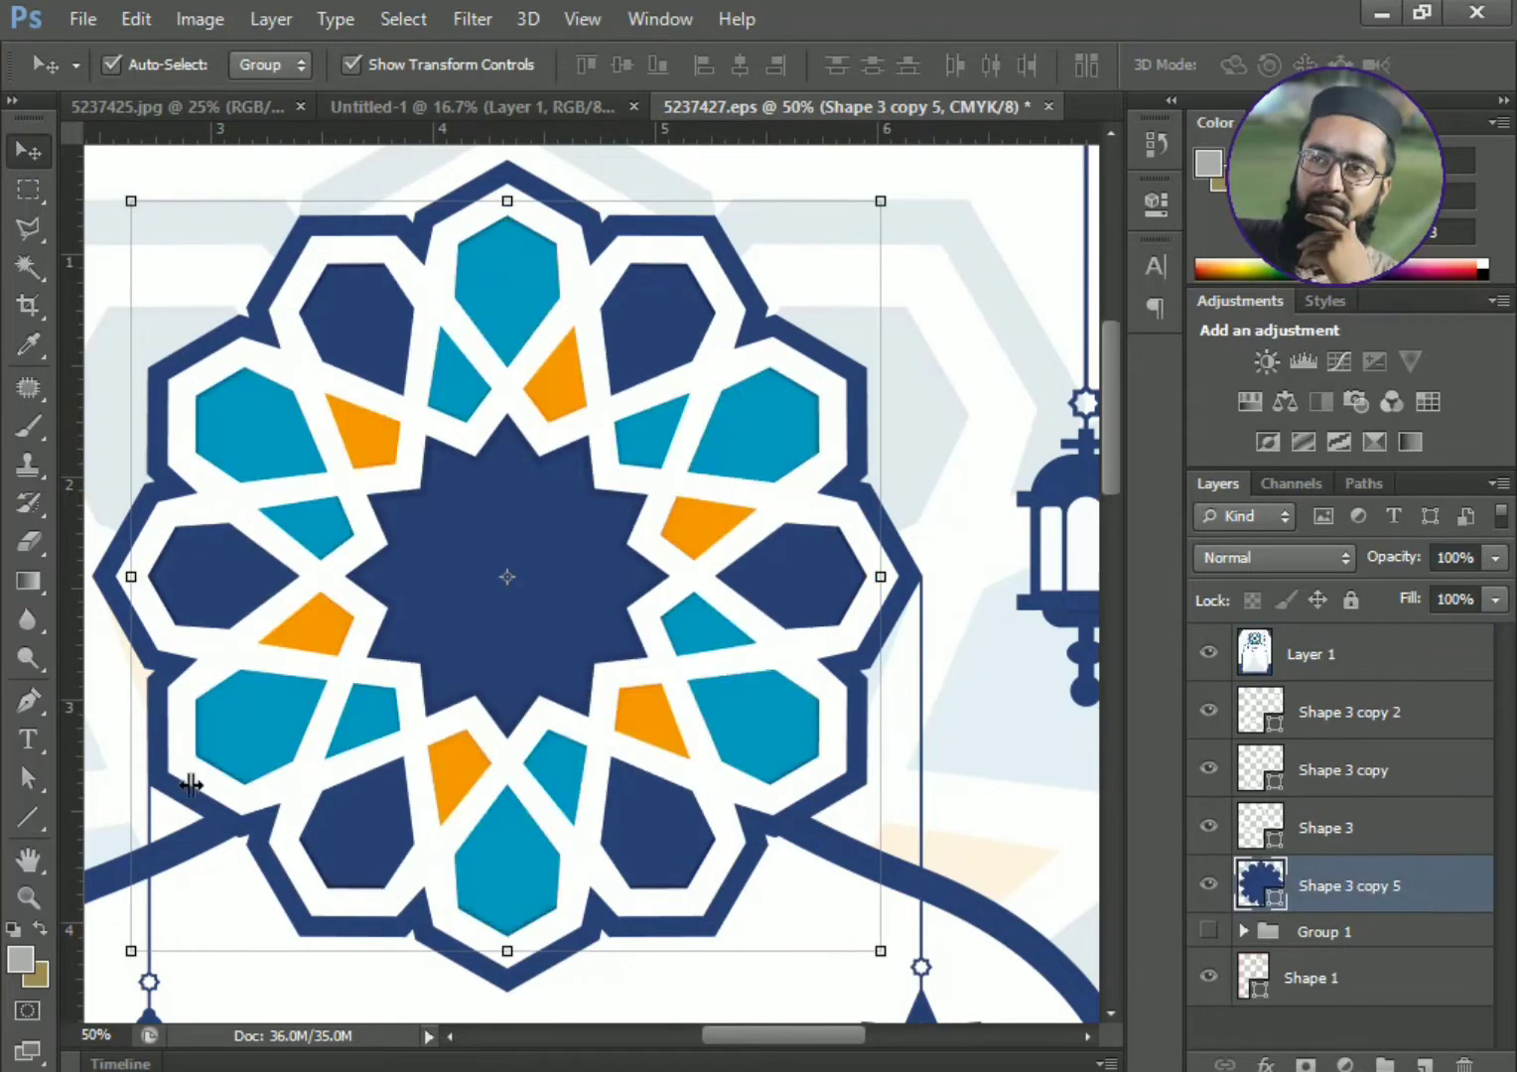
drag(190, 786, 508, 774)
drag(464, 129, 562, 576)
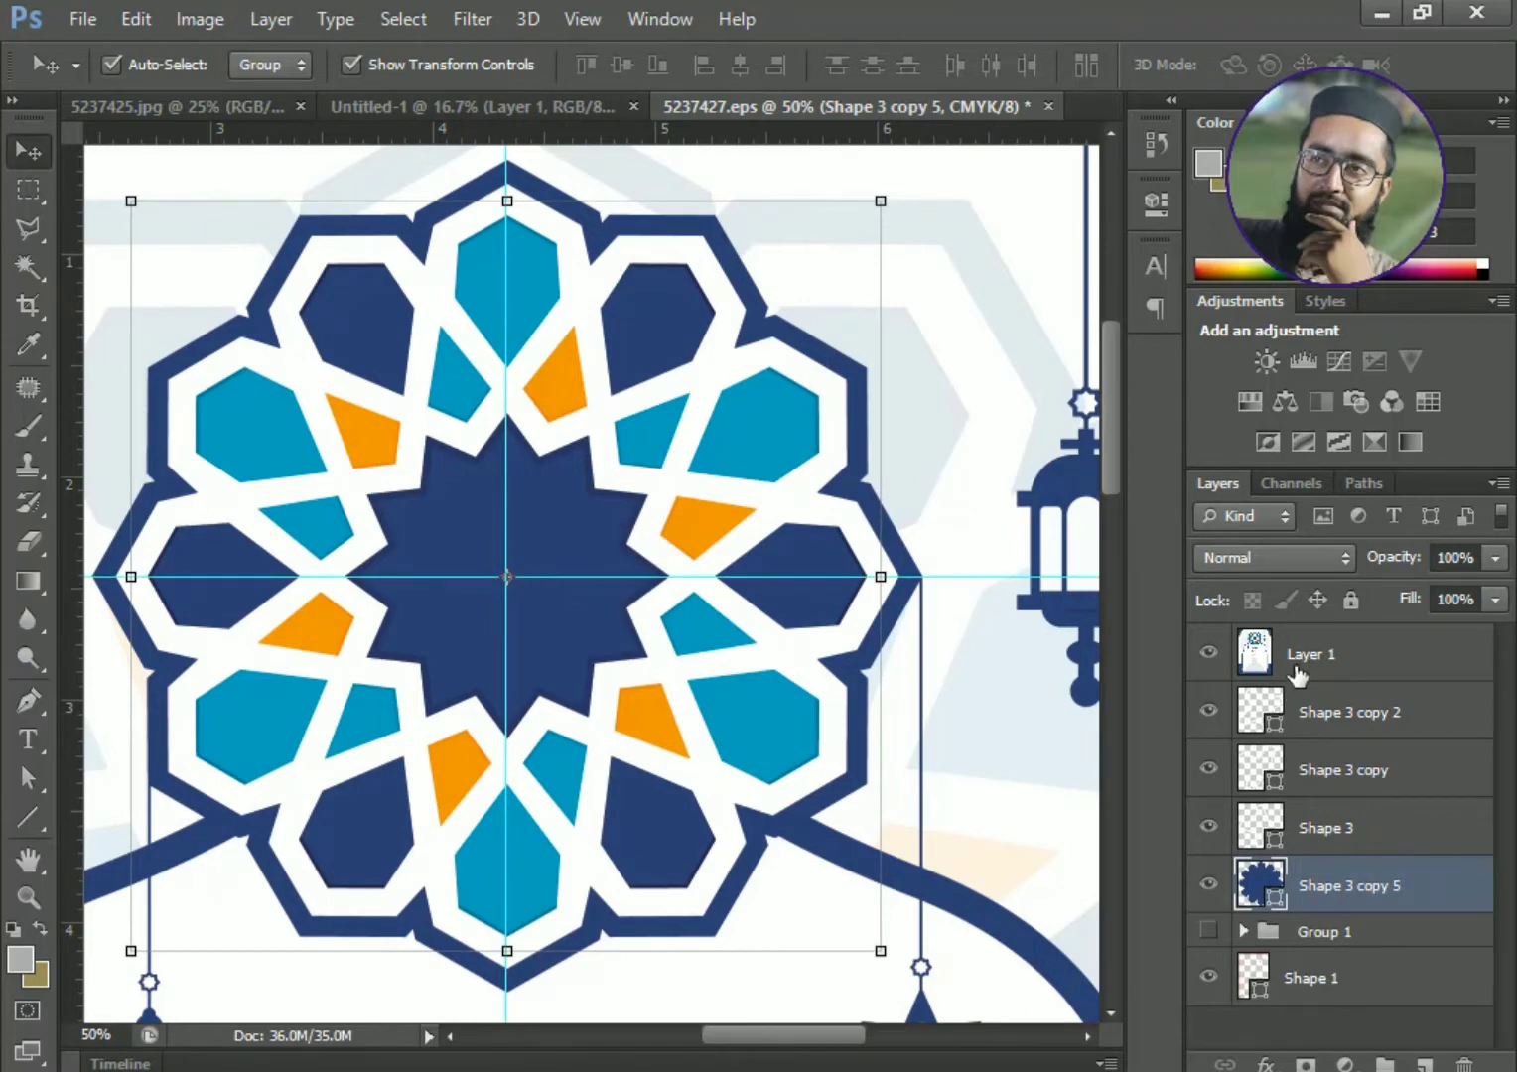
click(1370, 711)
shift+click(1394, 832)
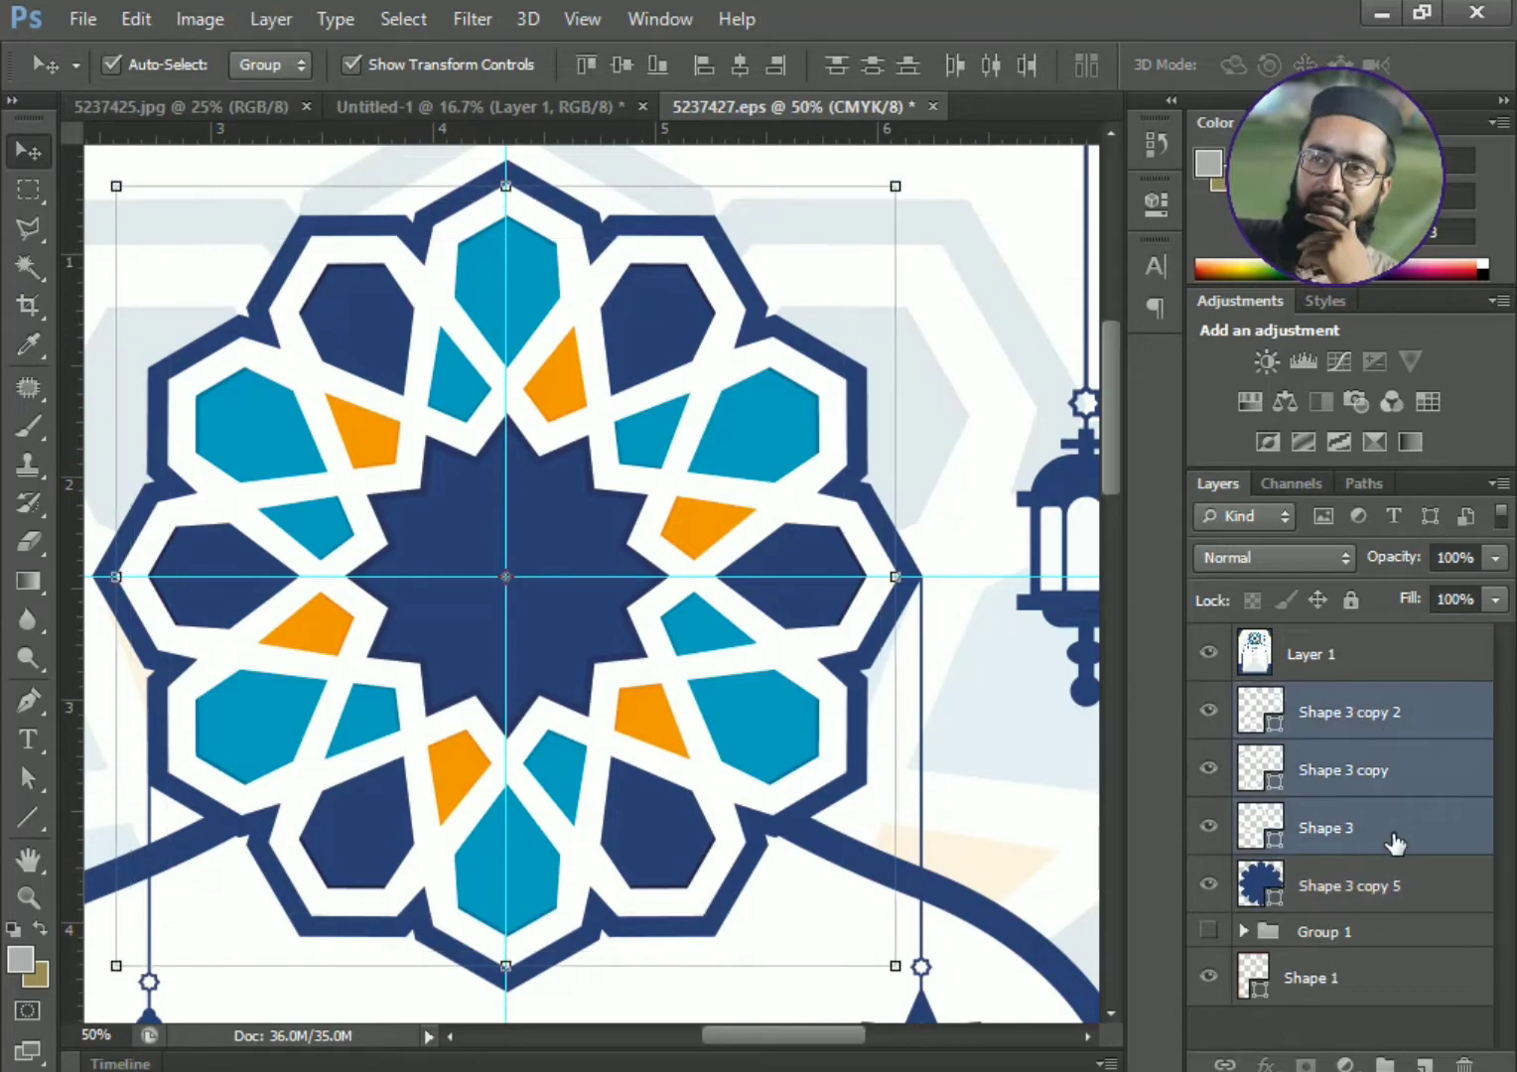
click(1365, 727)
click(1395, 840)
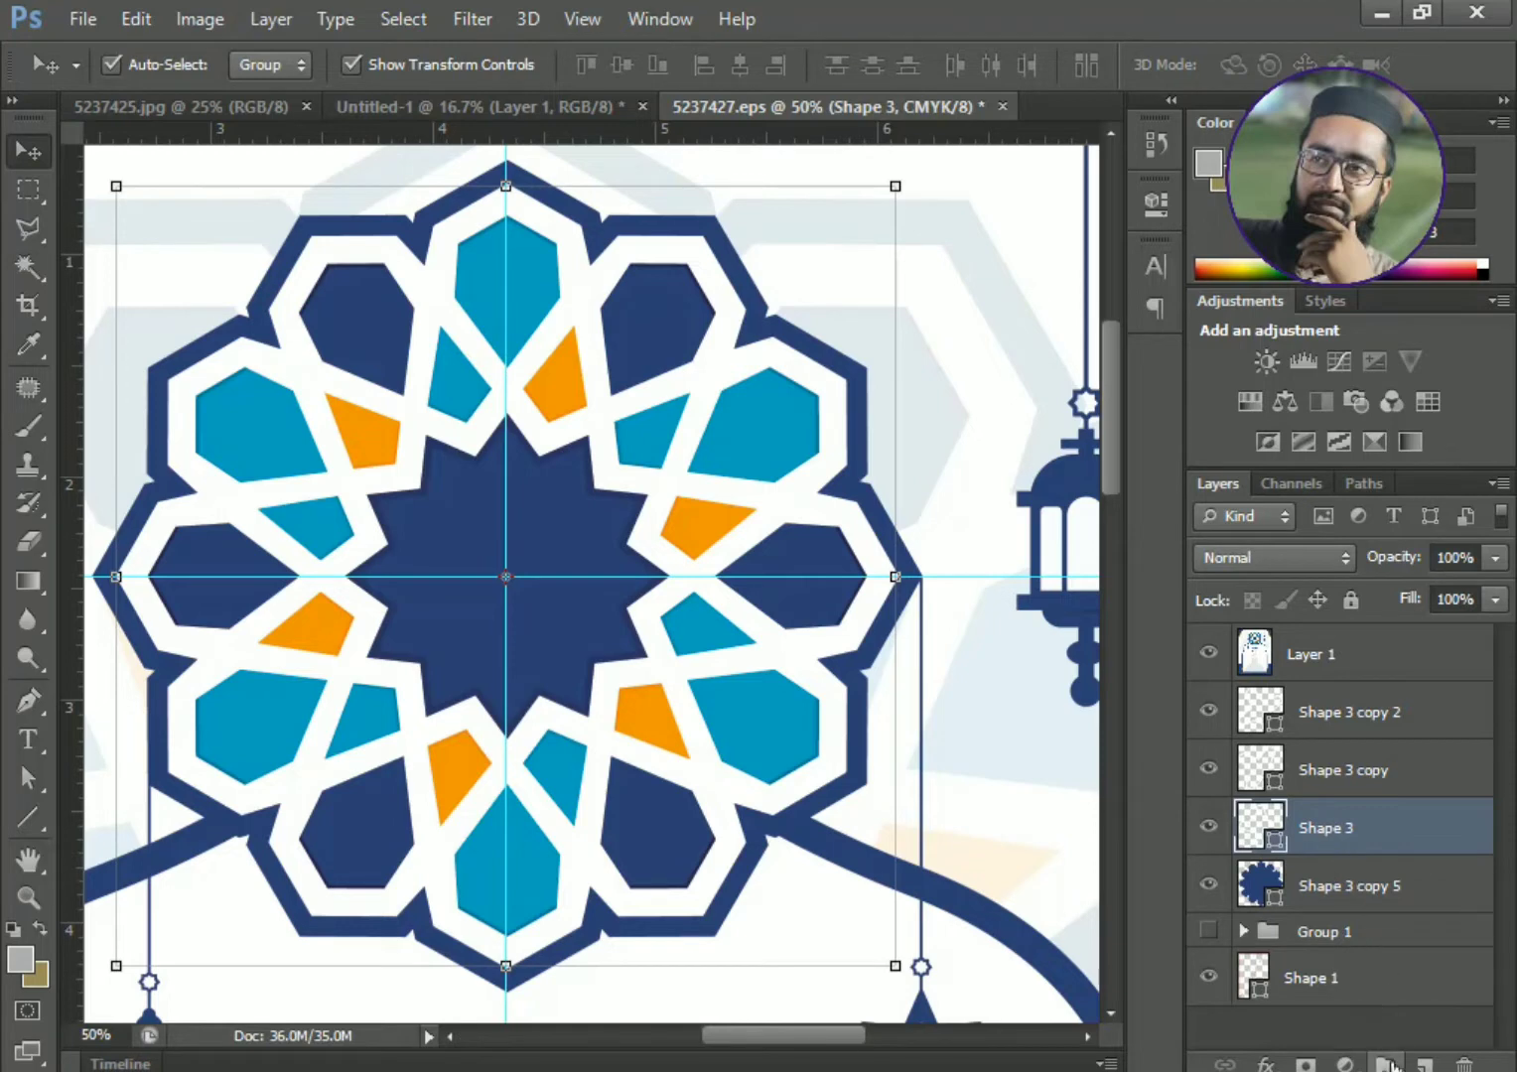
click(1425, 1063)
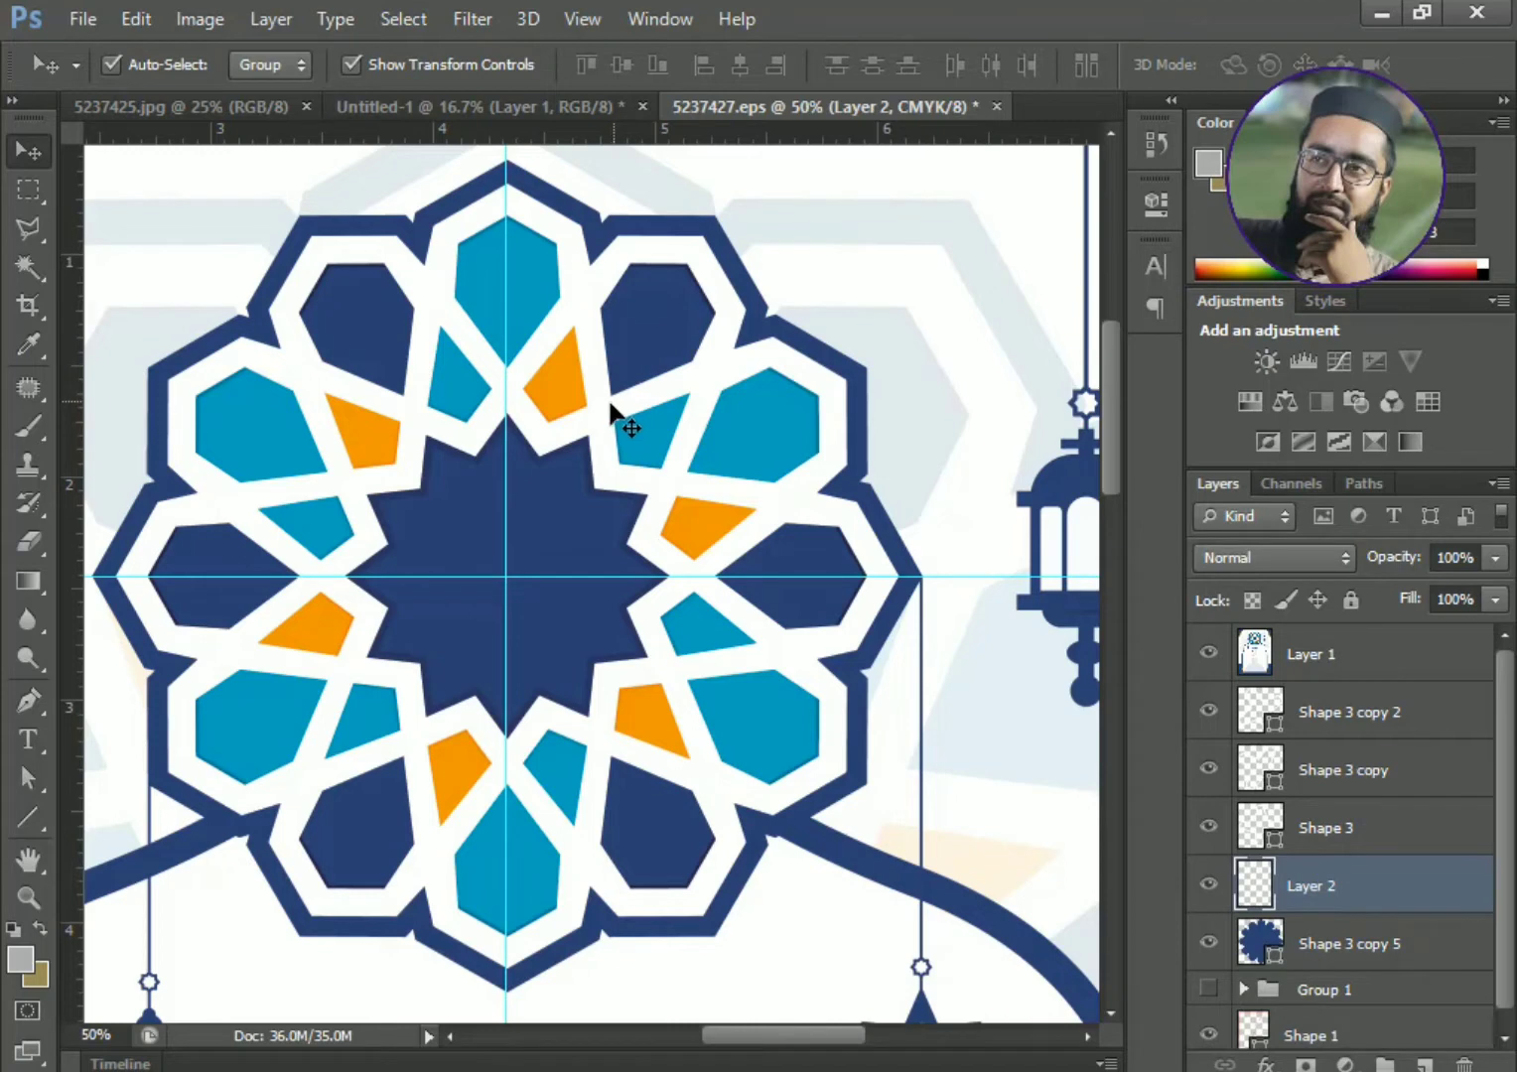
key(Delete)
- On a new layer above the blue shape, trace a closed Pen shape around the top petal and the teal kite beside it
click(23, 711)
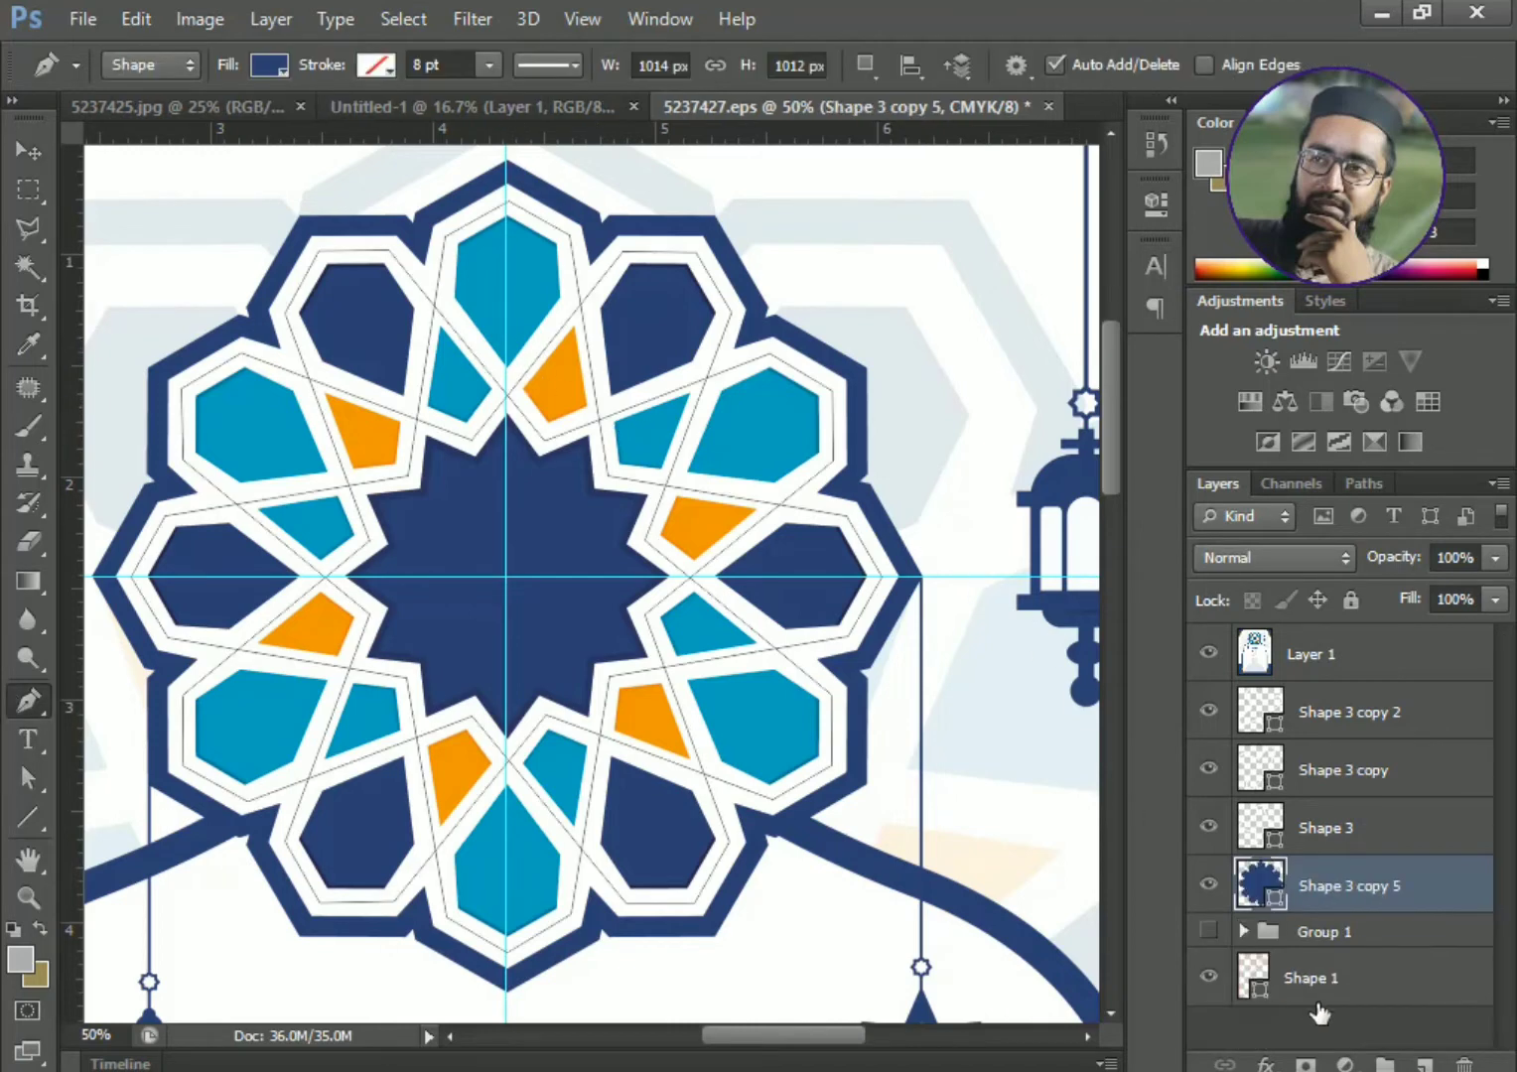
click(1422, 1063)
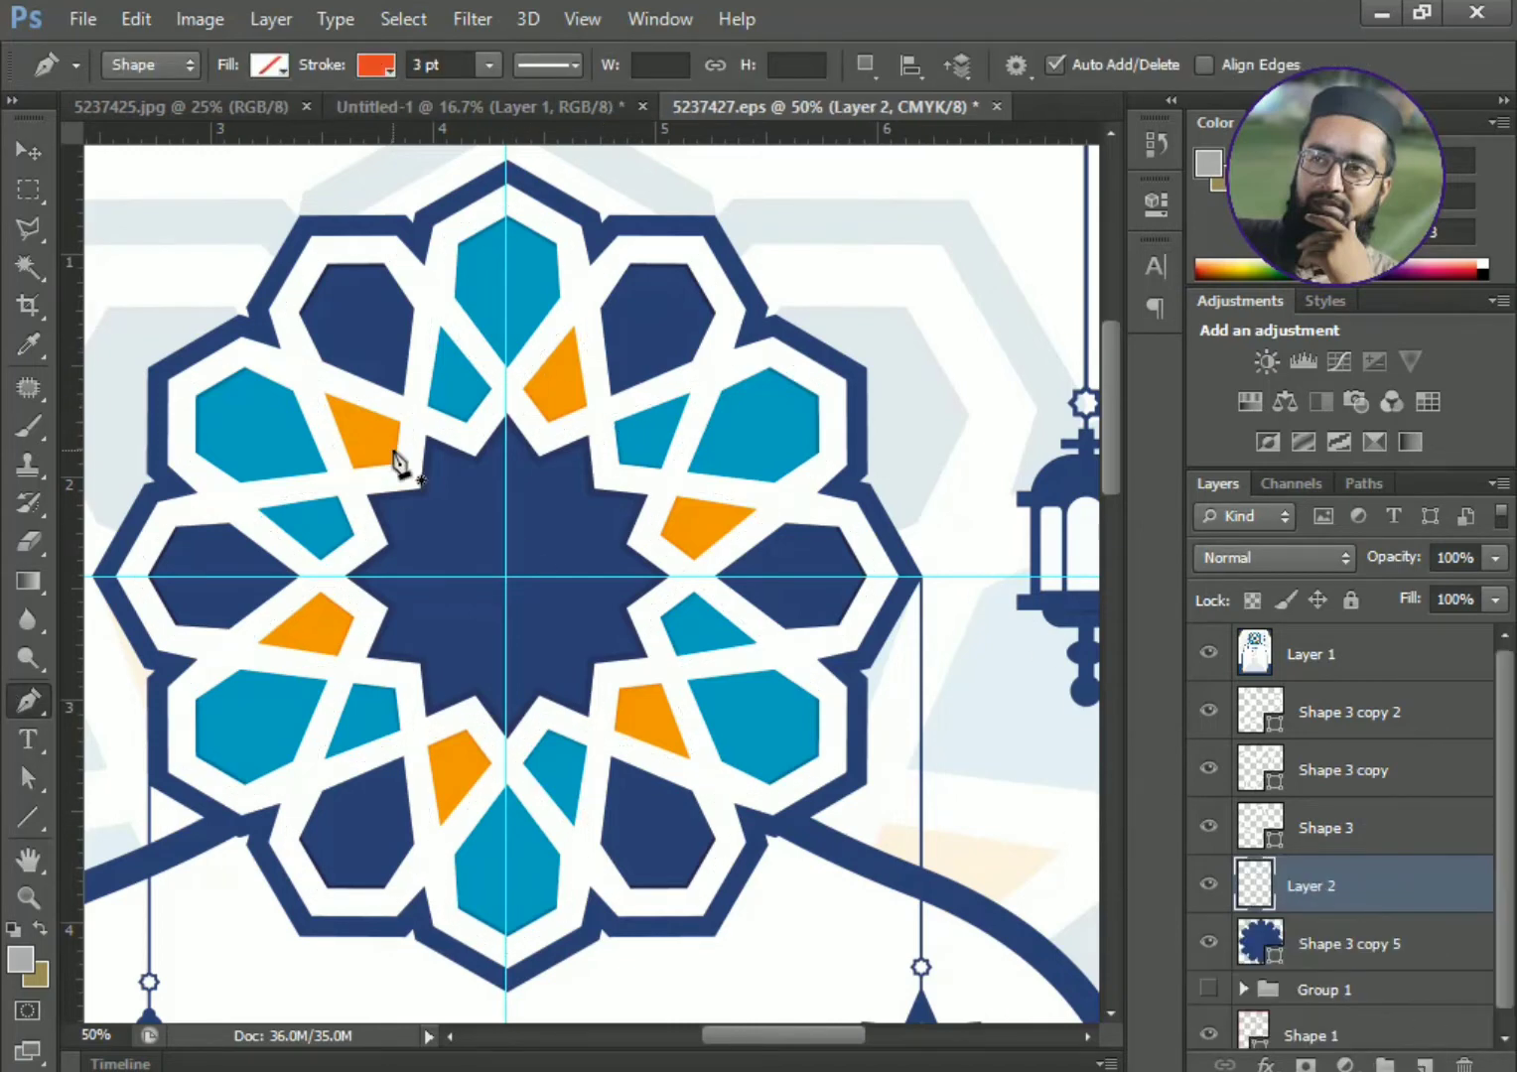
click(445, 242)
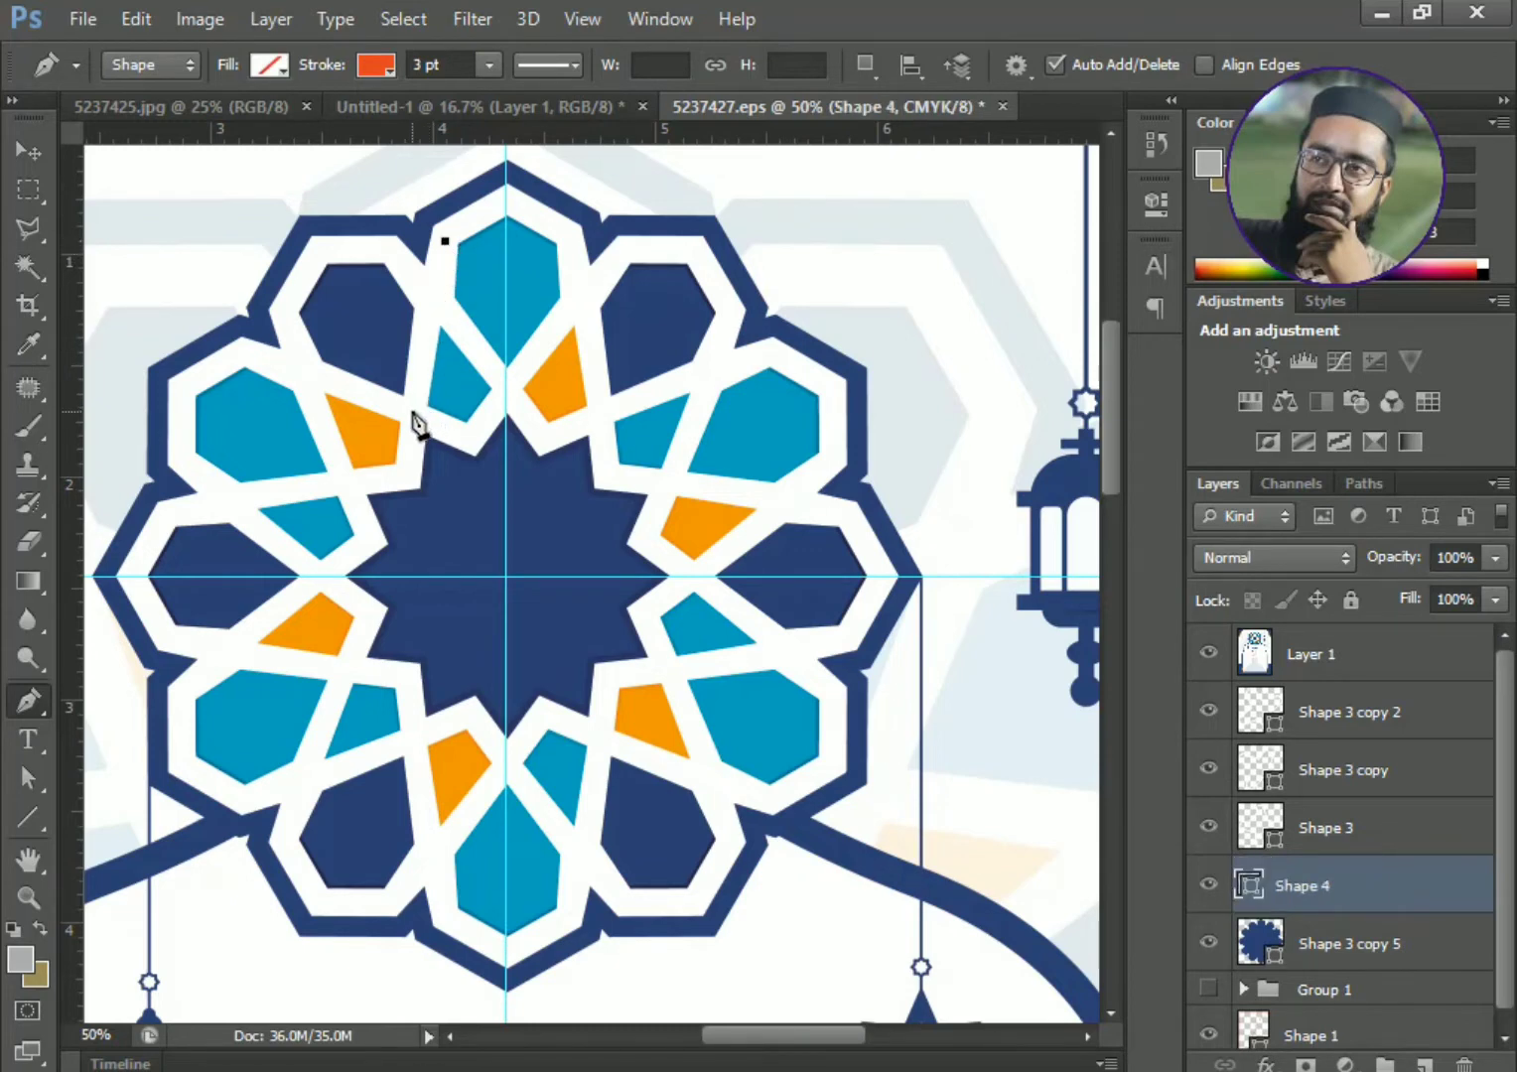
click(412, 412)
click(470, 441)
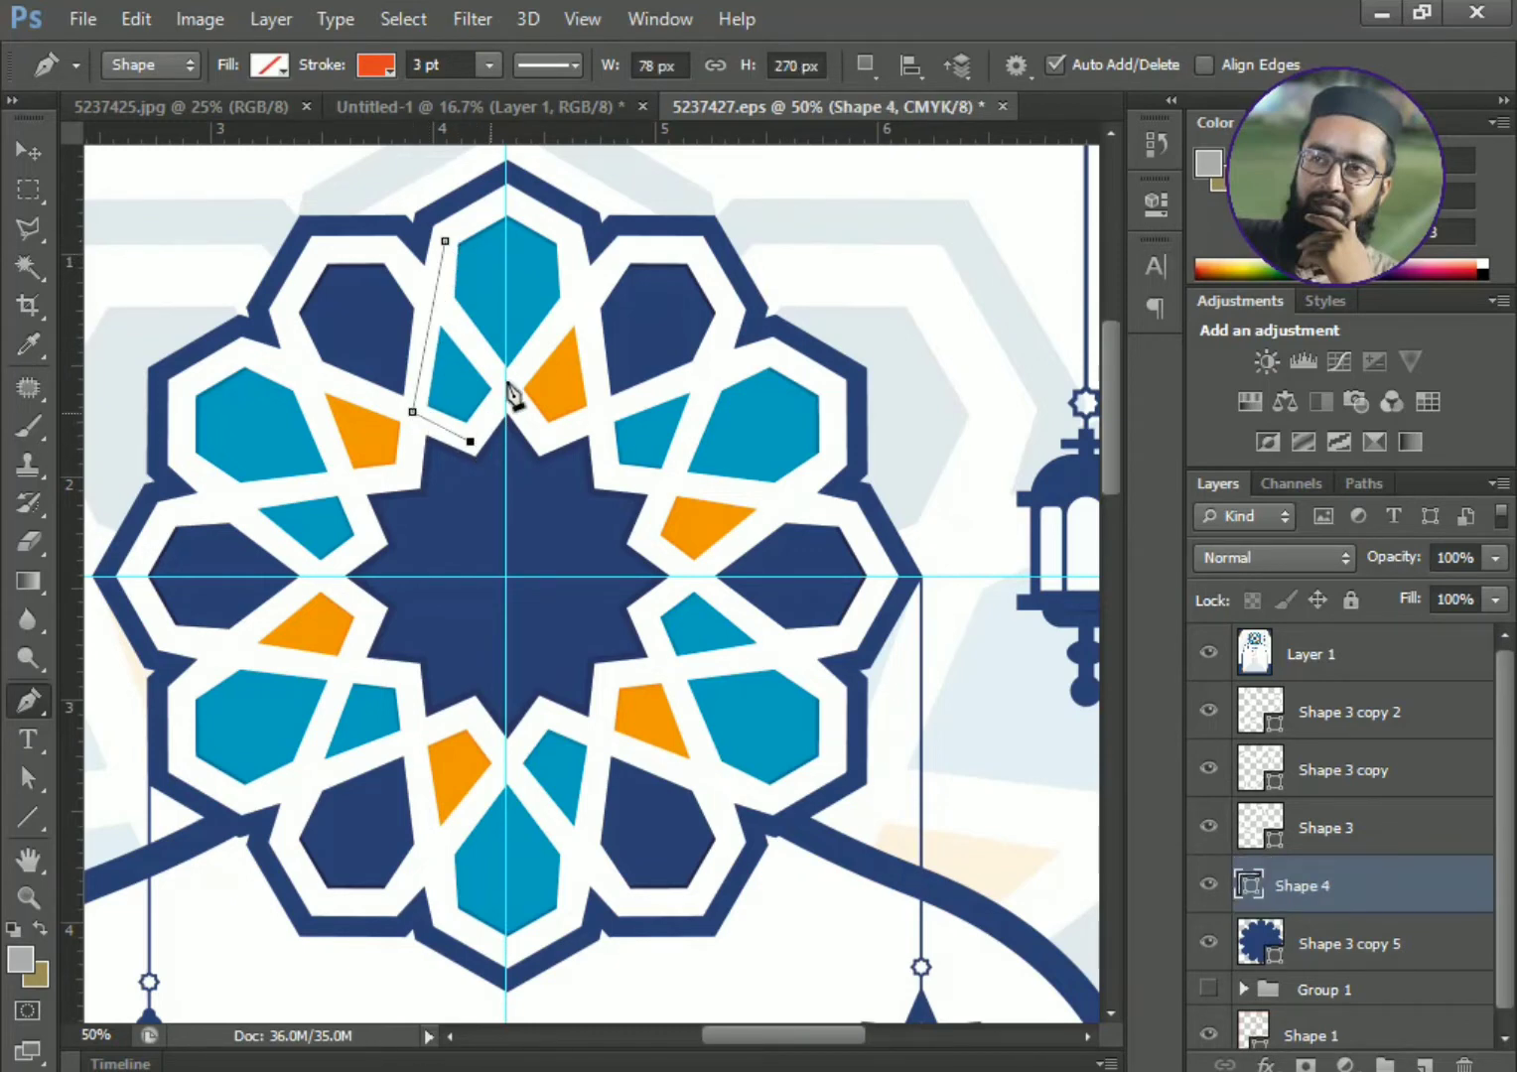
click(572, 304)
click(566, 232)
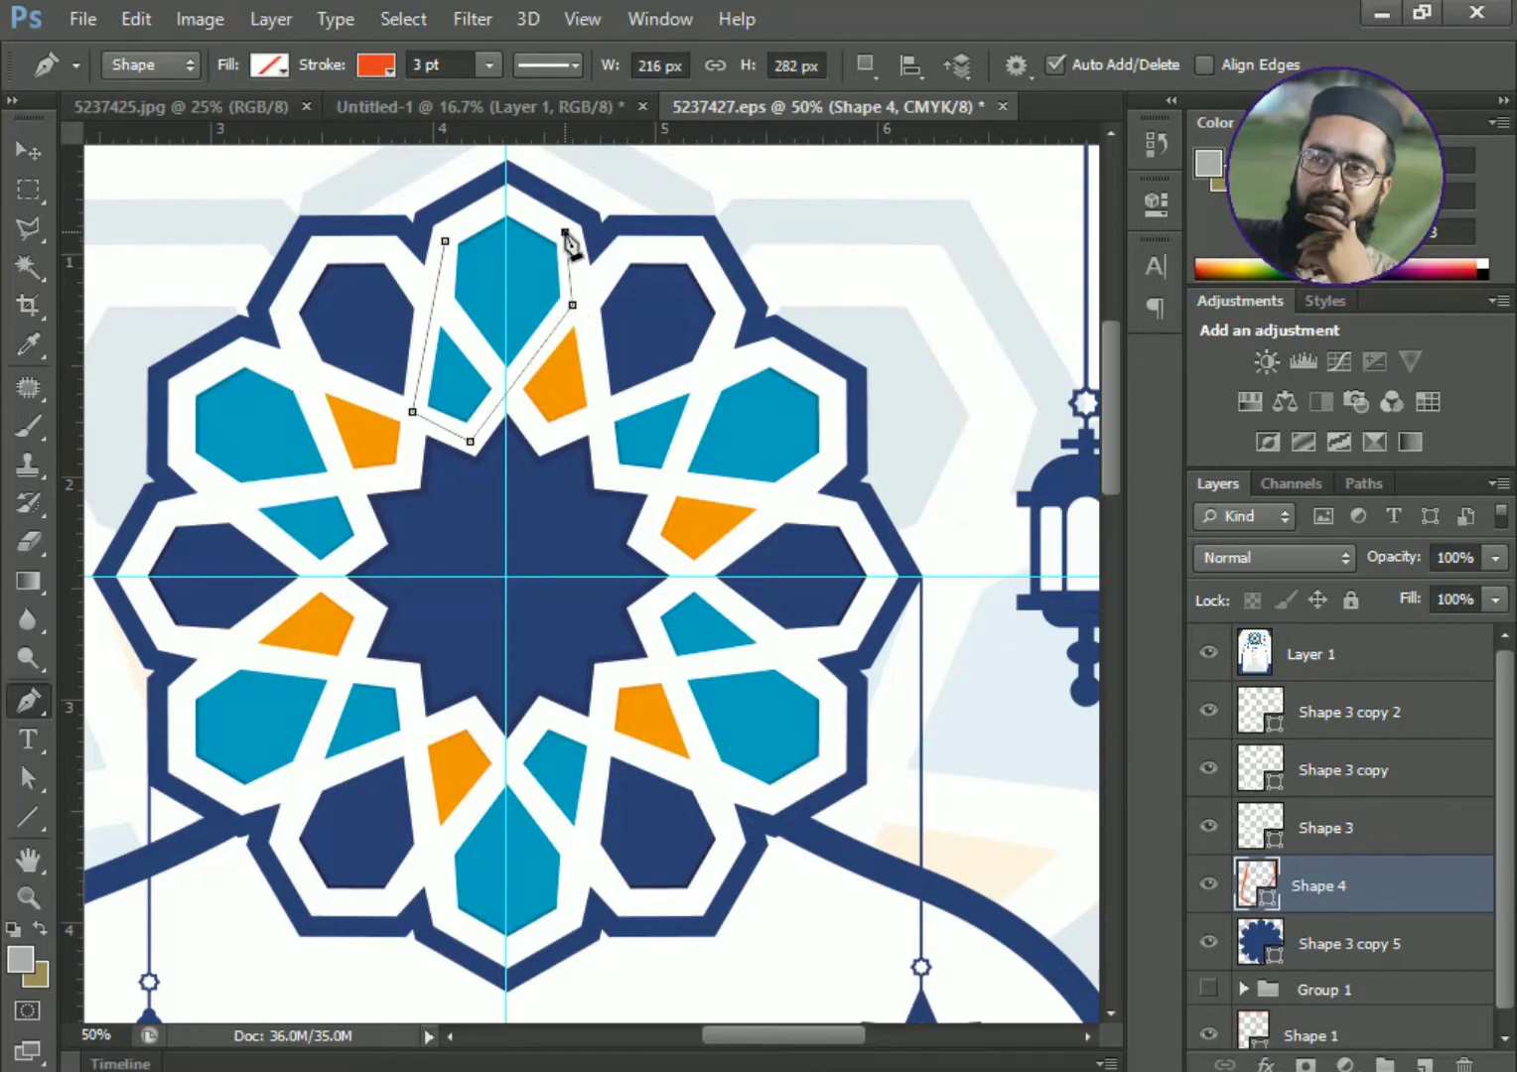
click(507, 206)
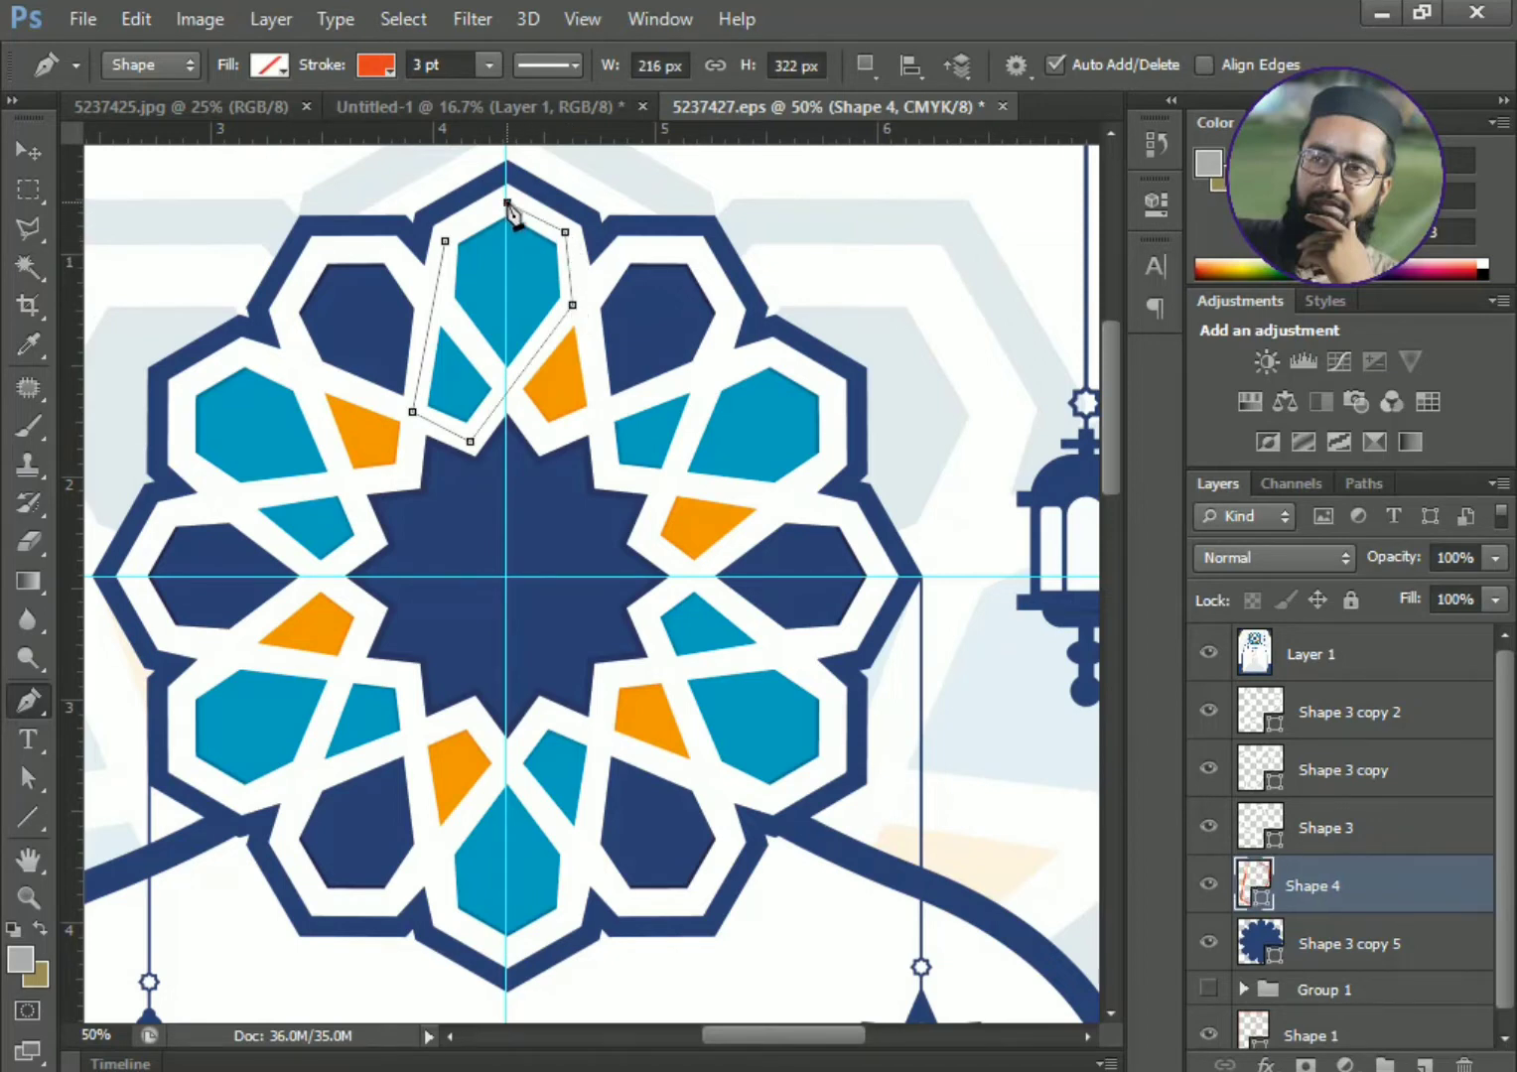
click(445, 241)
- Remove the stroke from Shape 4 and fill it with the reference petal's sampled teal, 00a3bd
click(375, 66)
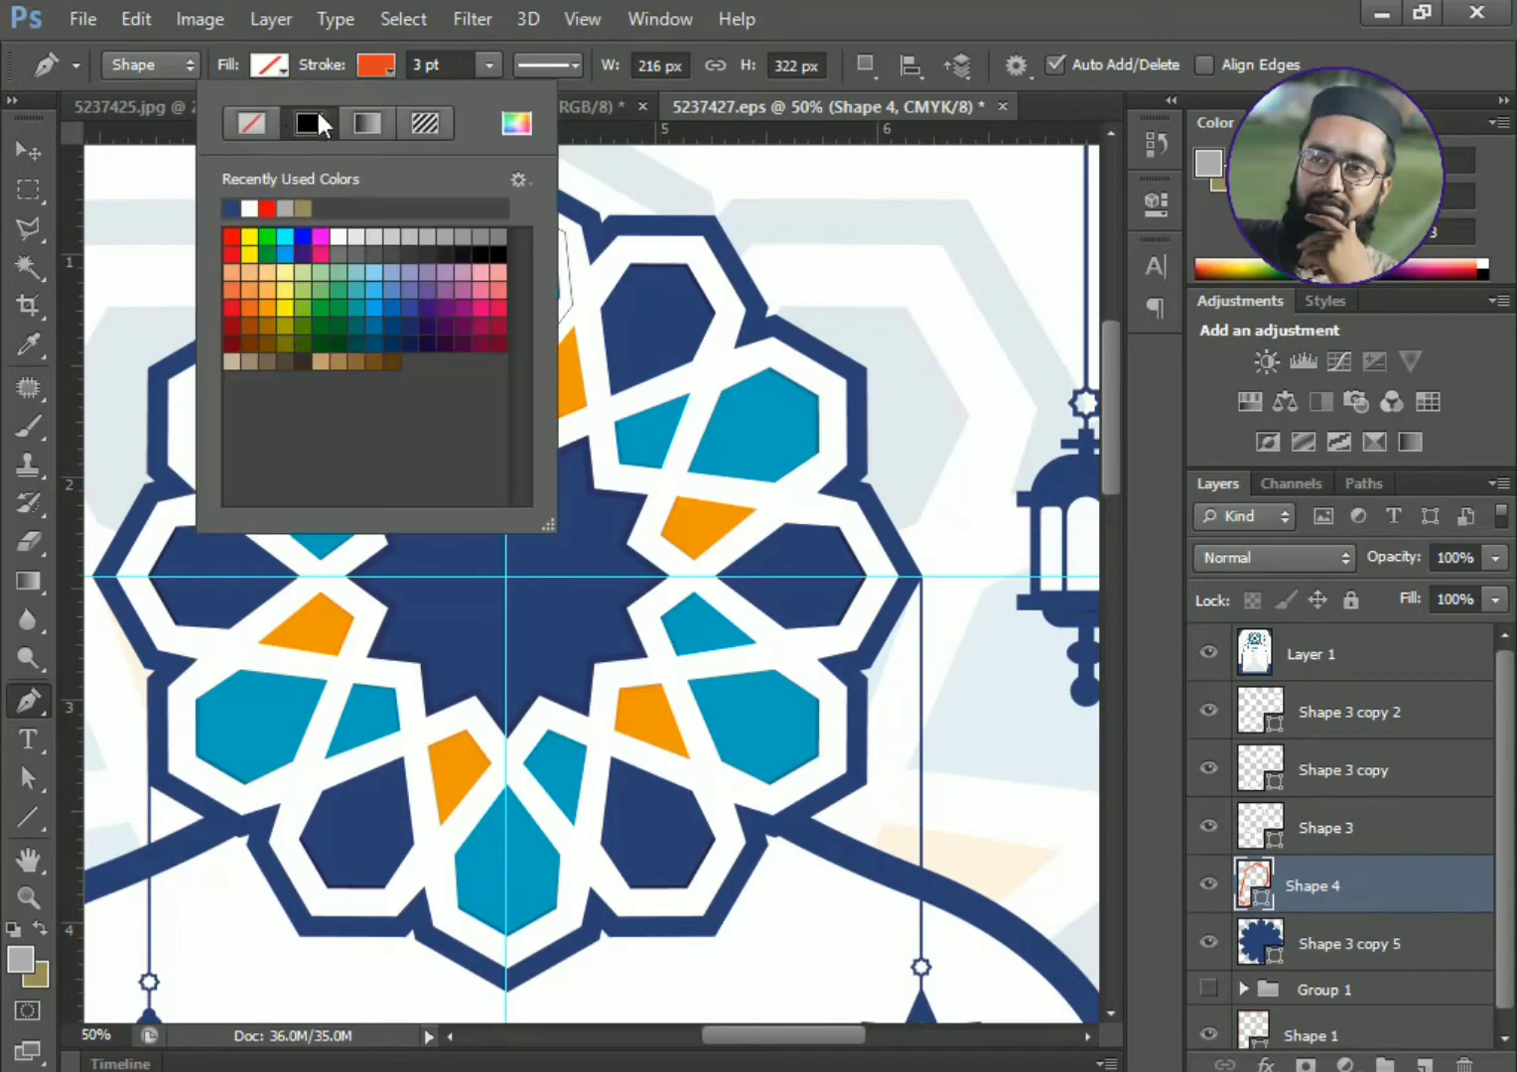
click(243, 133)
click(259, 75)
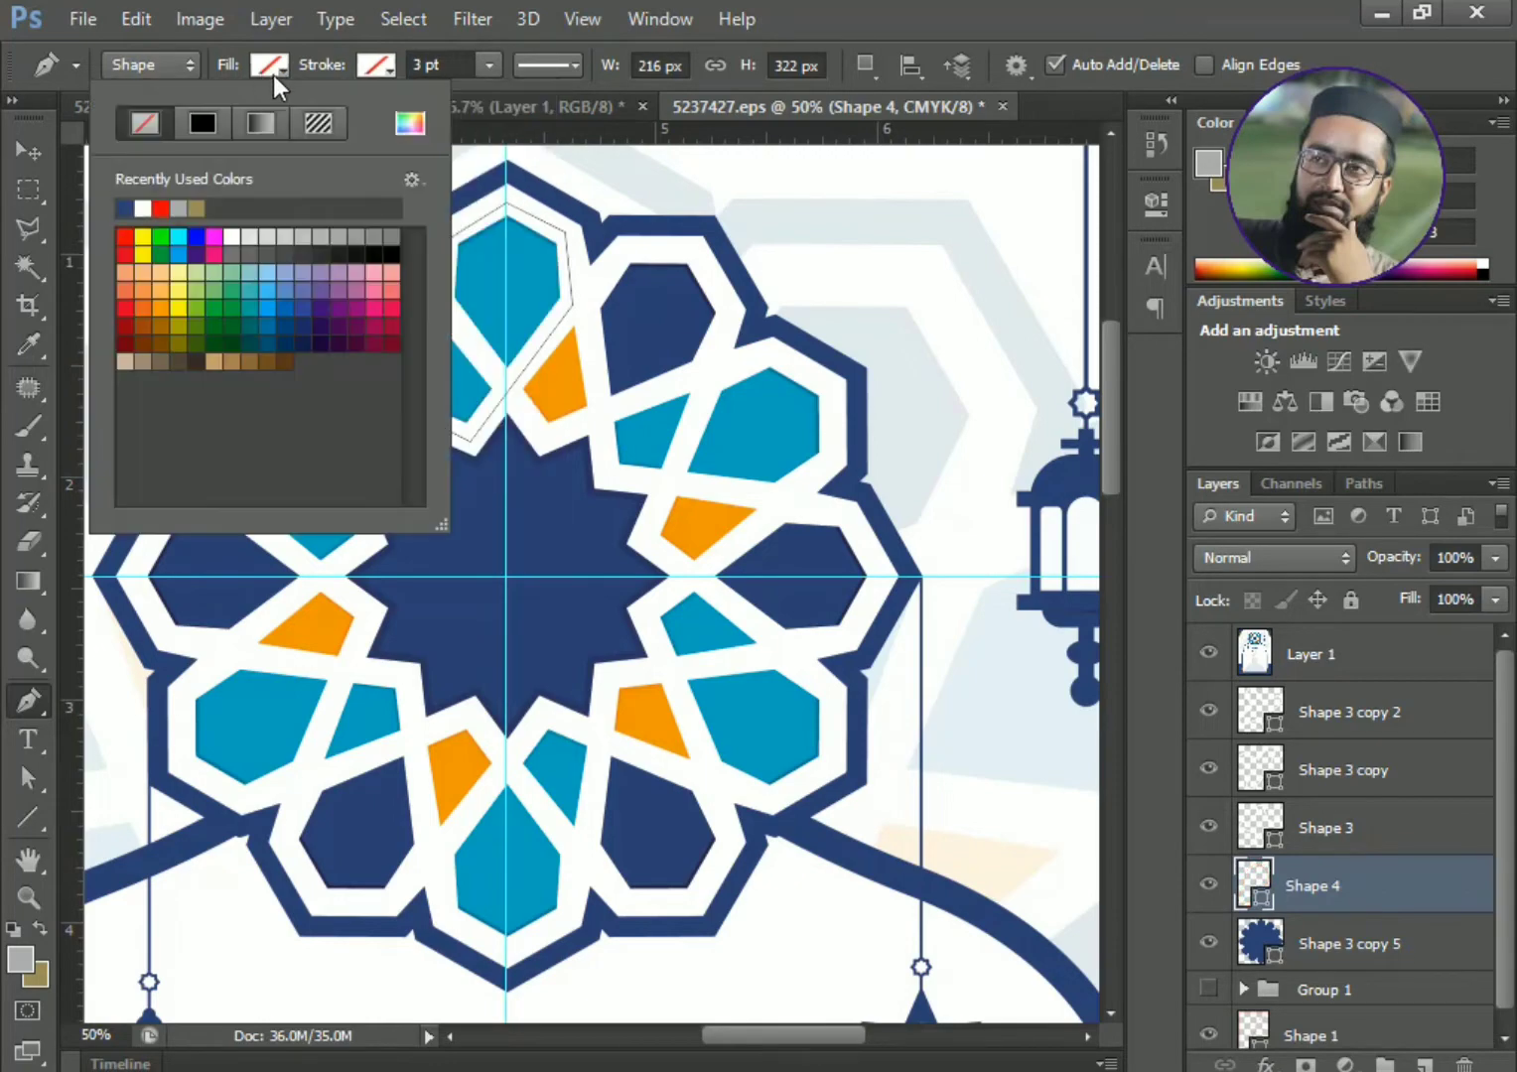
click(410, 123)
click(490, 271)
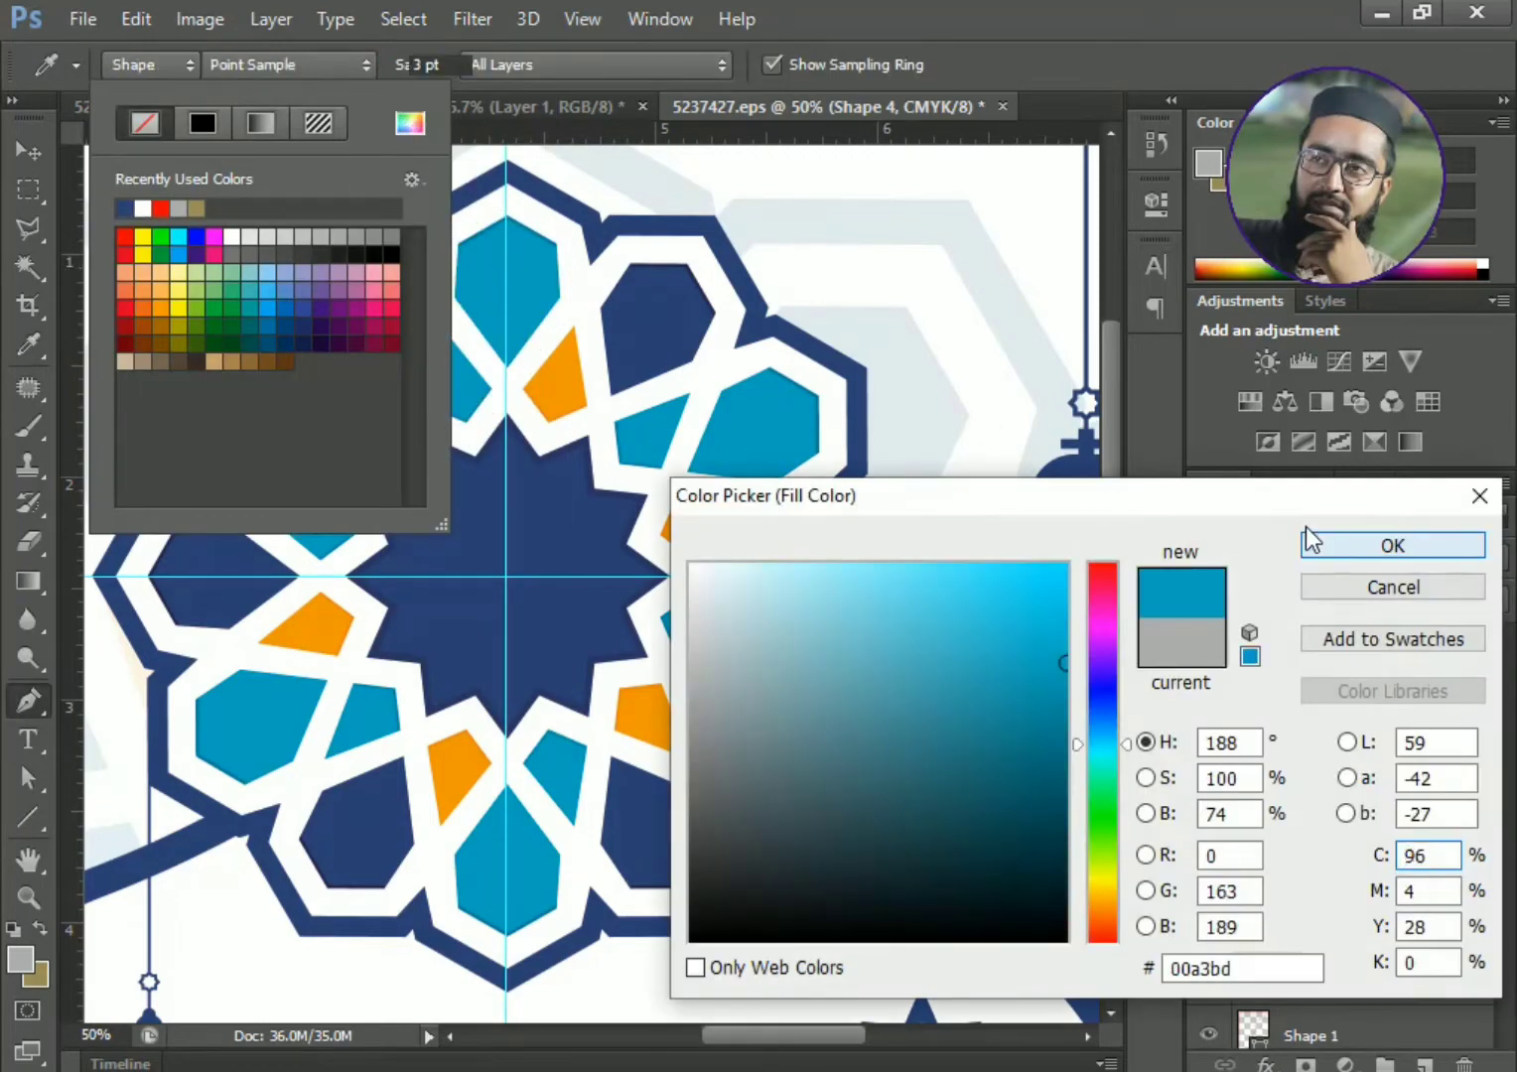
click(1309, 541)
- Duplicate Shape 4 and rotate the copy 60 degrees clockwise about the intersection of the guides
click(25, 145)
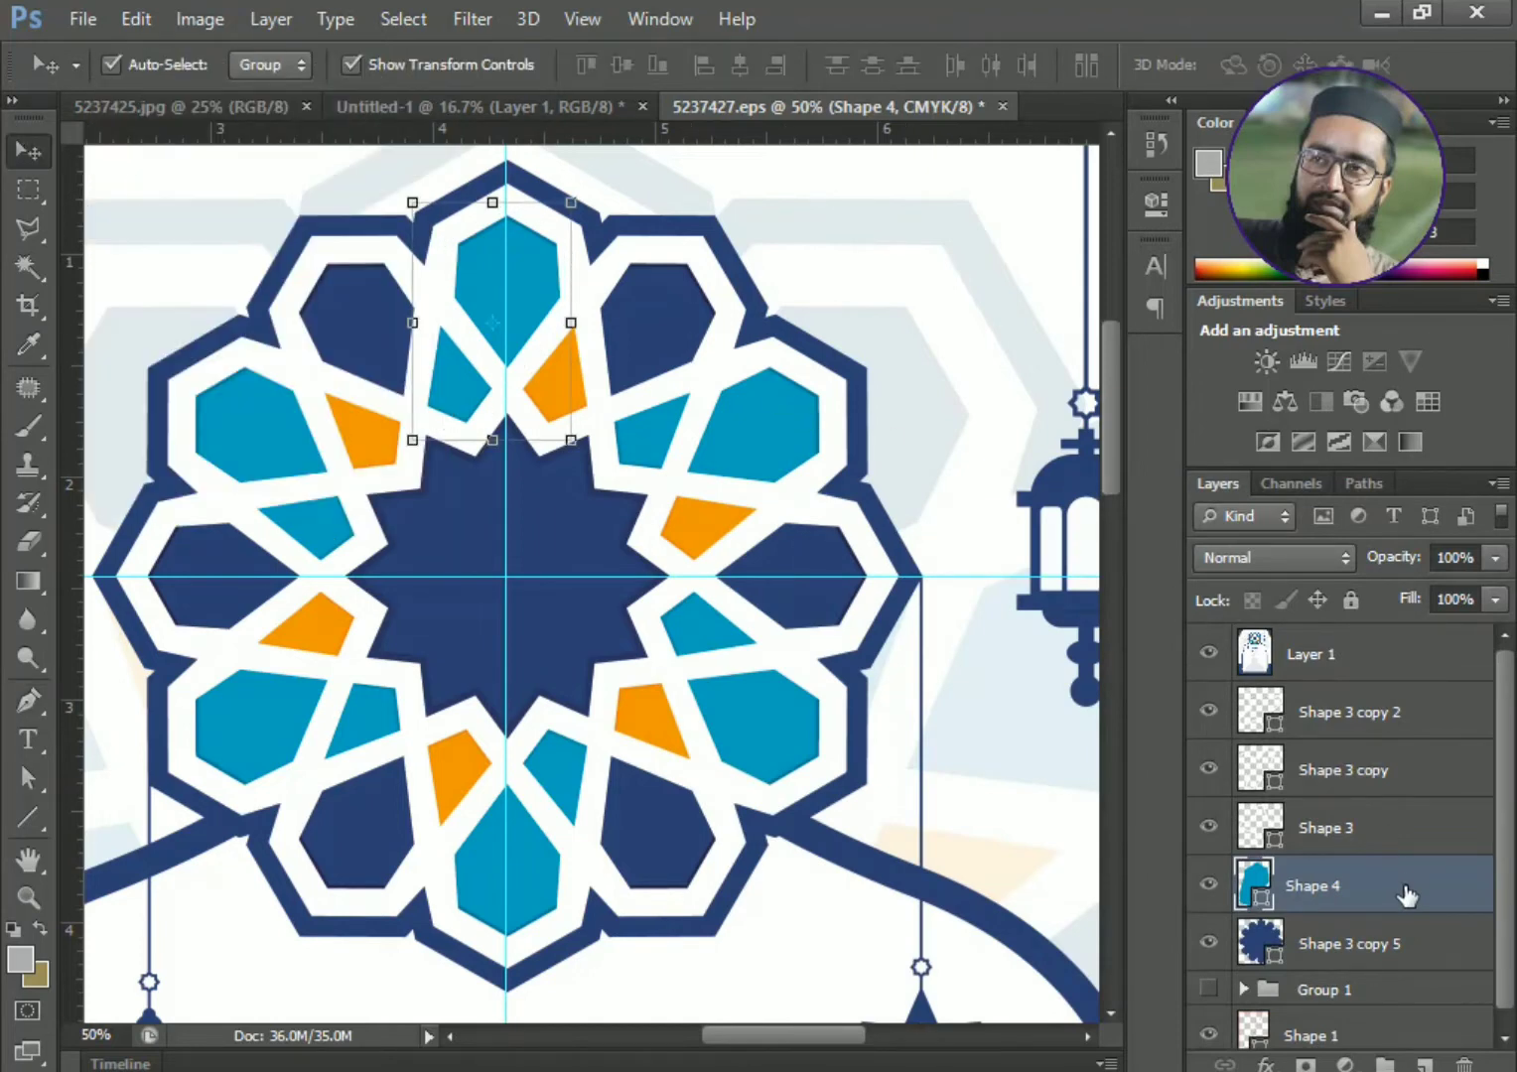
drag(1409, 896, 1424, 1062)
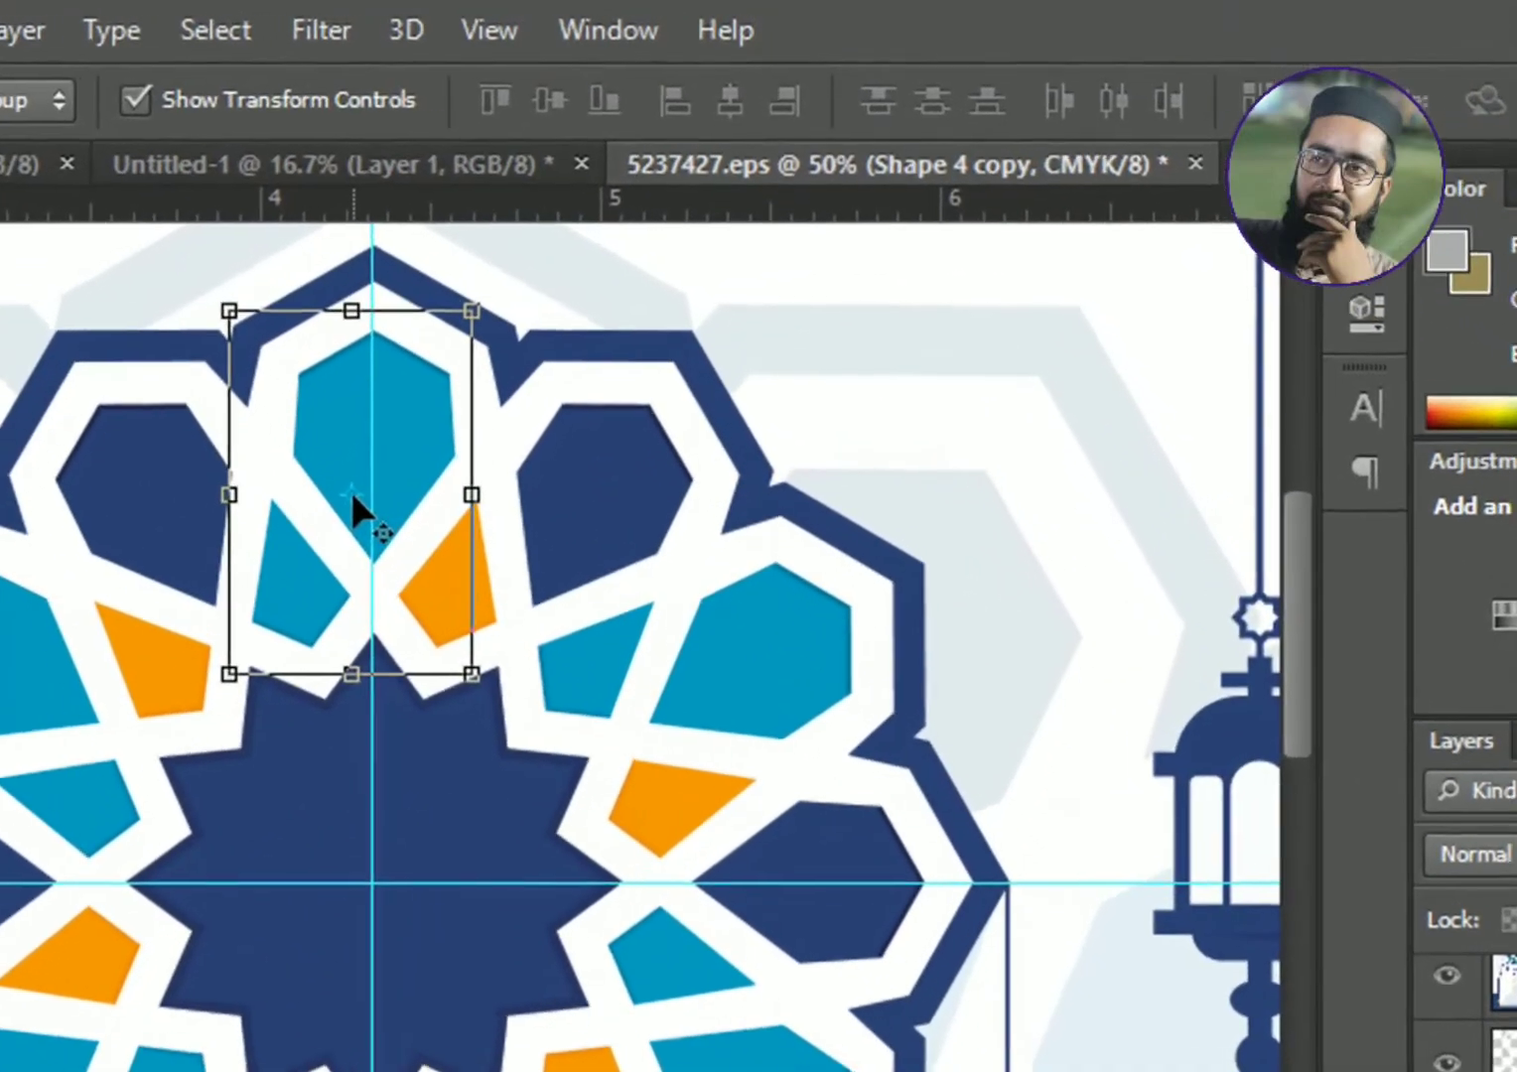
key(ctrl+t)
drag(492, 322, 503, 578)
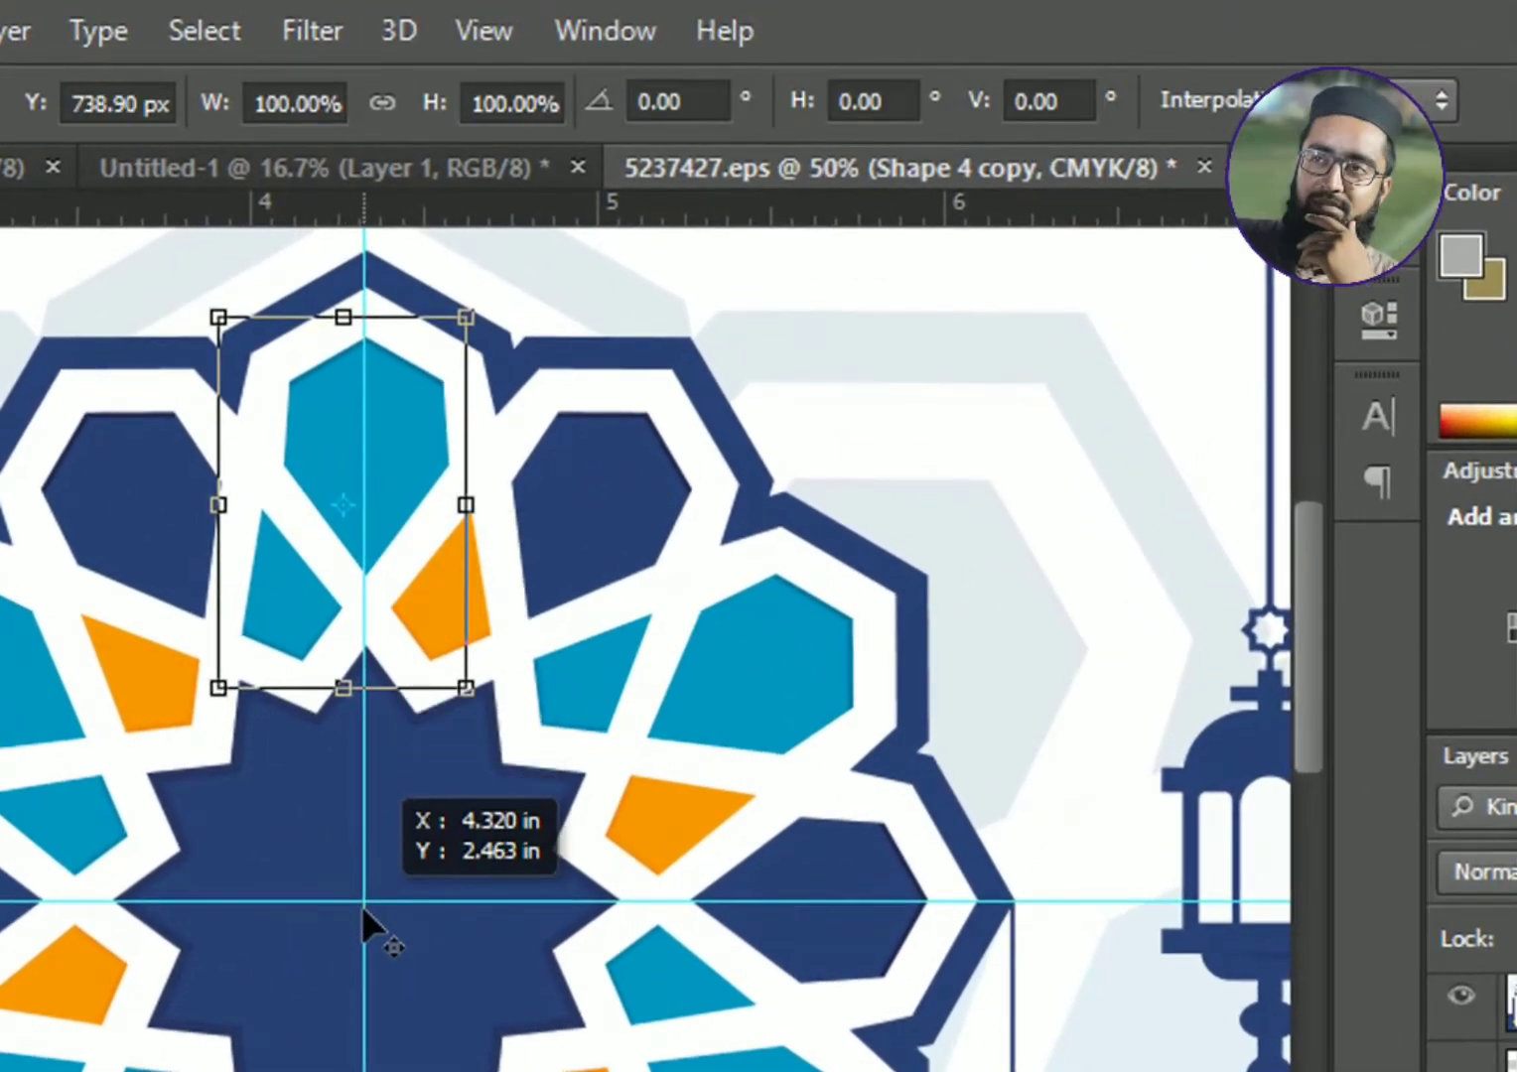
mouse_move(361, 906)
mouse_down()
mouse_move(369, 917)
mouse_move(364, 905)
mouse_up()
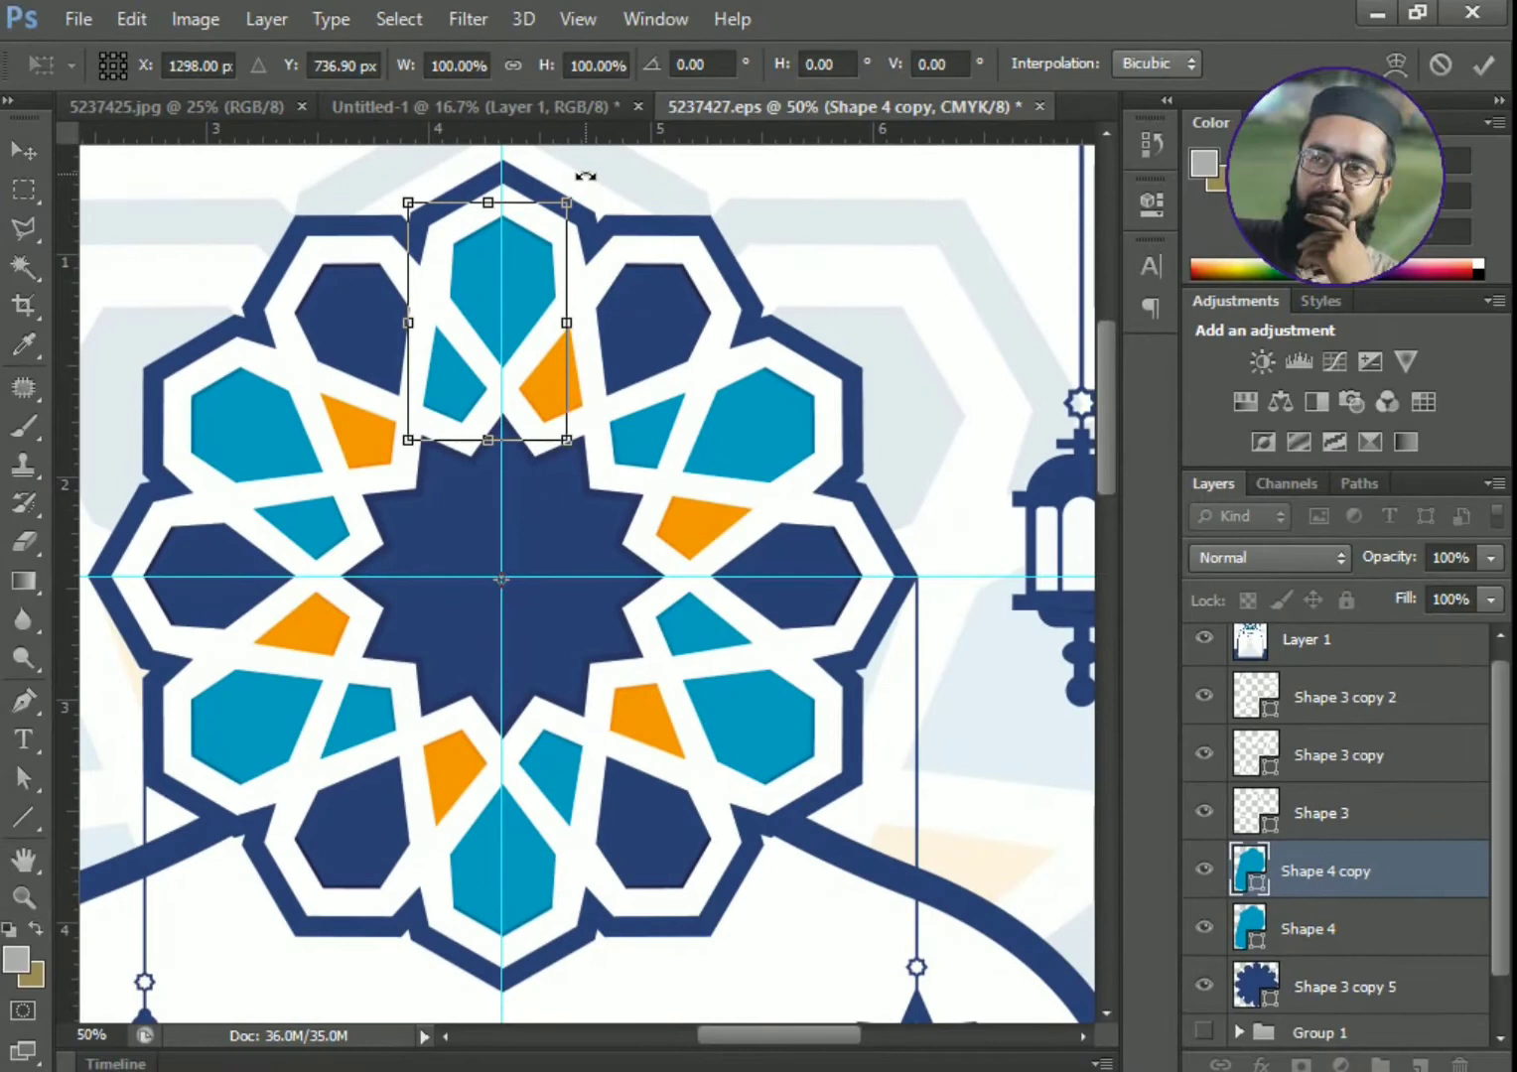
drag(586, 176, 906, 407)
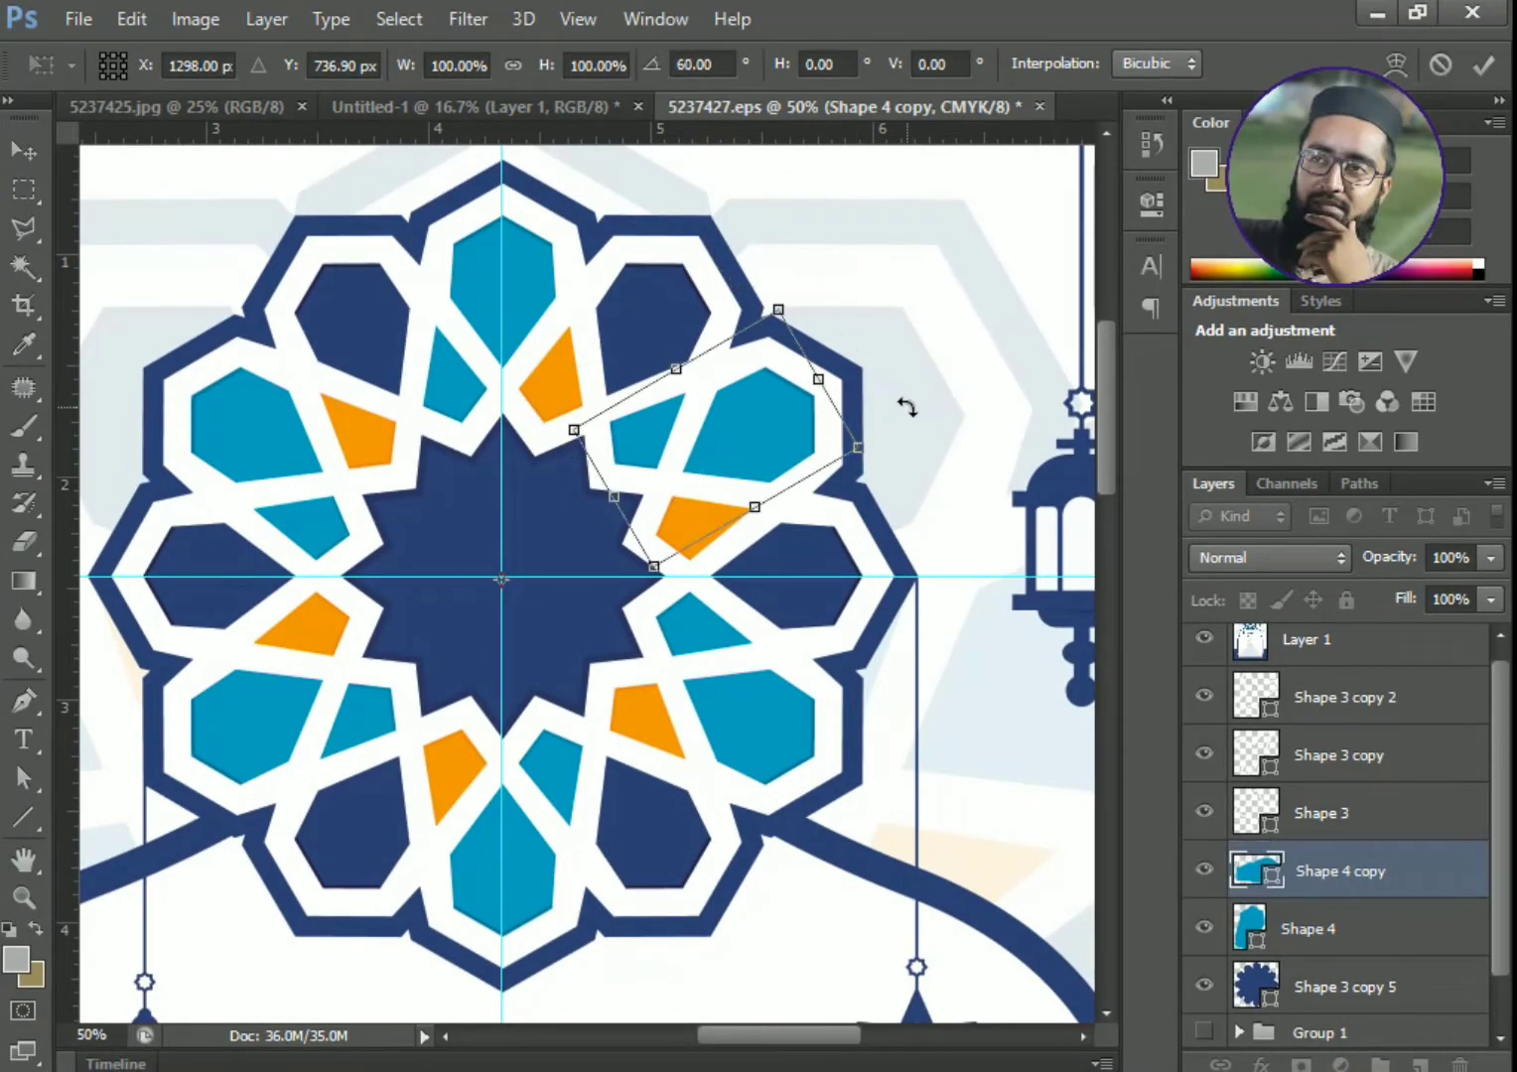
key(Return)
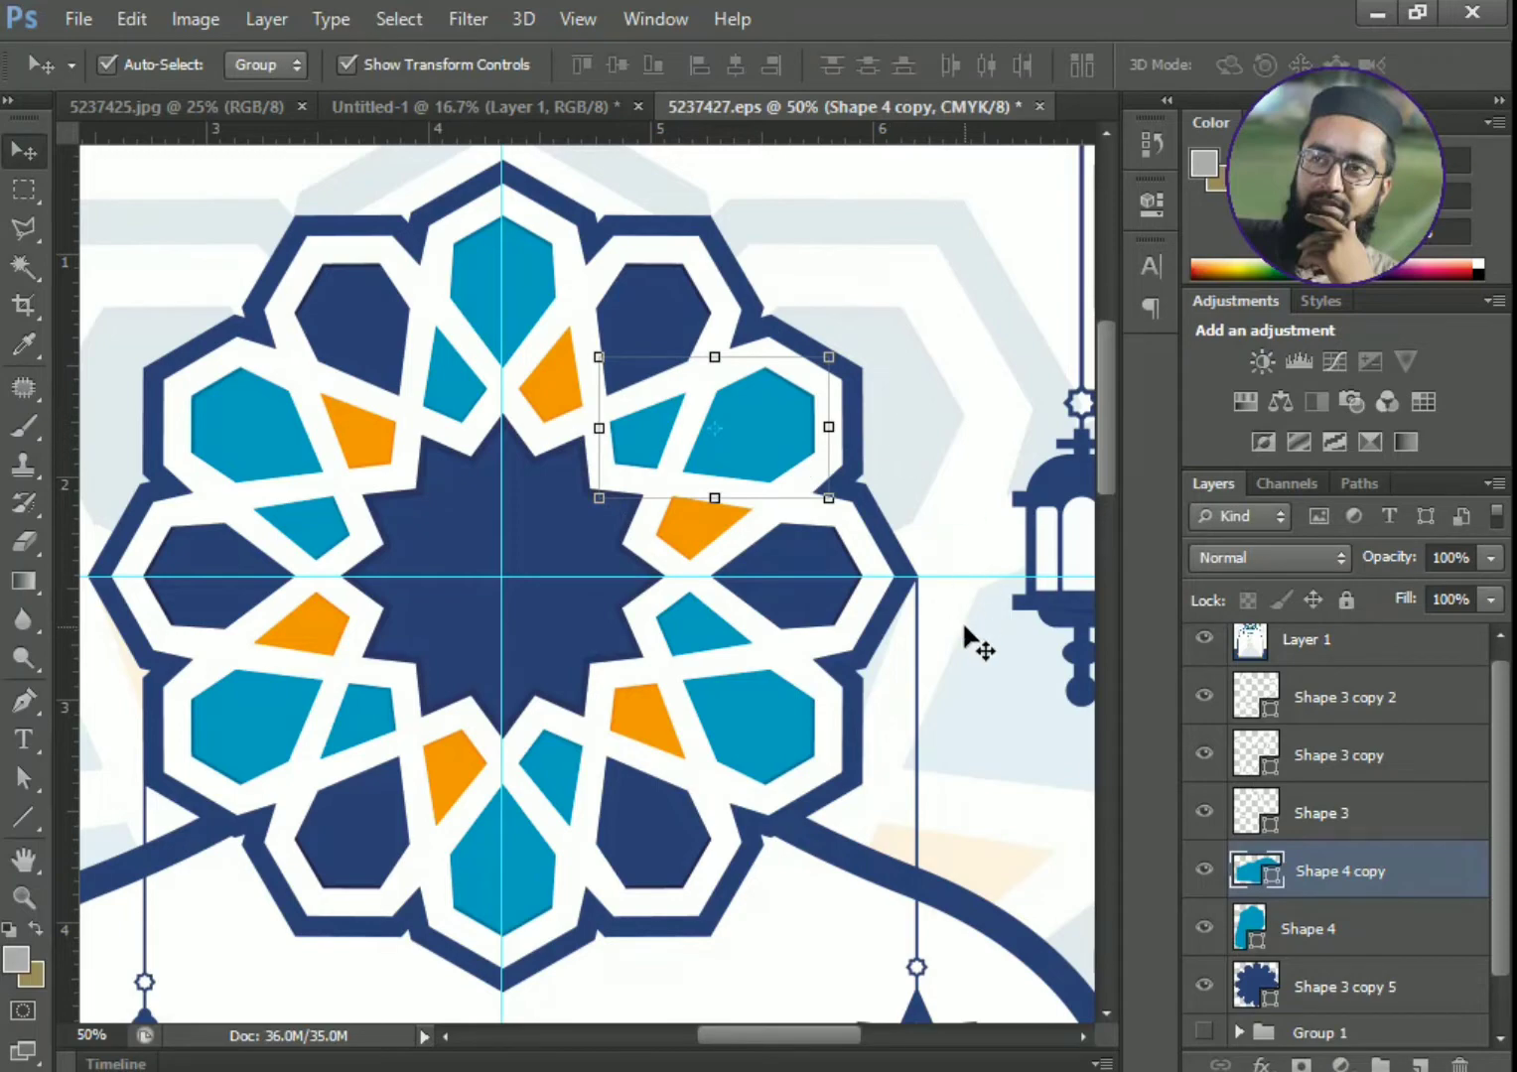
- Hide Layer 1, duplicate the rotated teal shape and turn the new copy clockwise about the guide intersection to the lower-right petal
click(1205, 640)
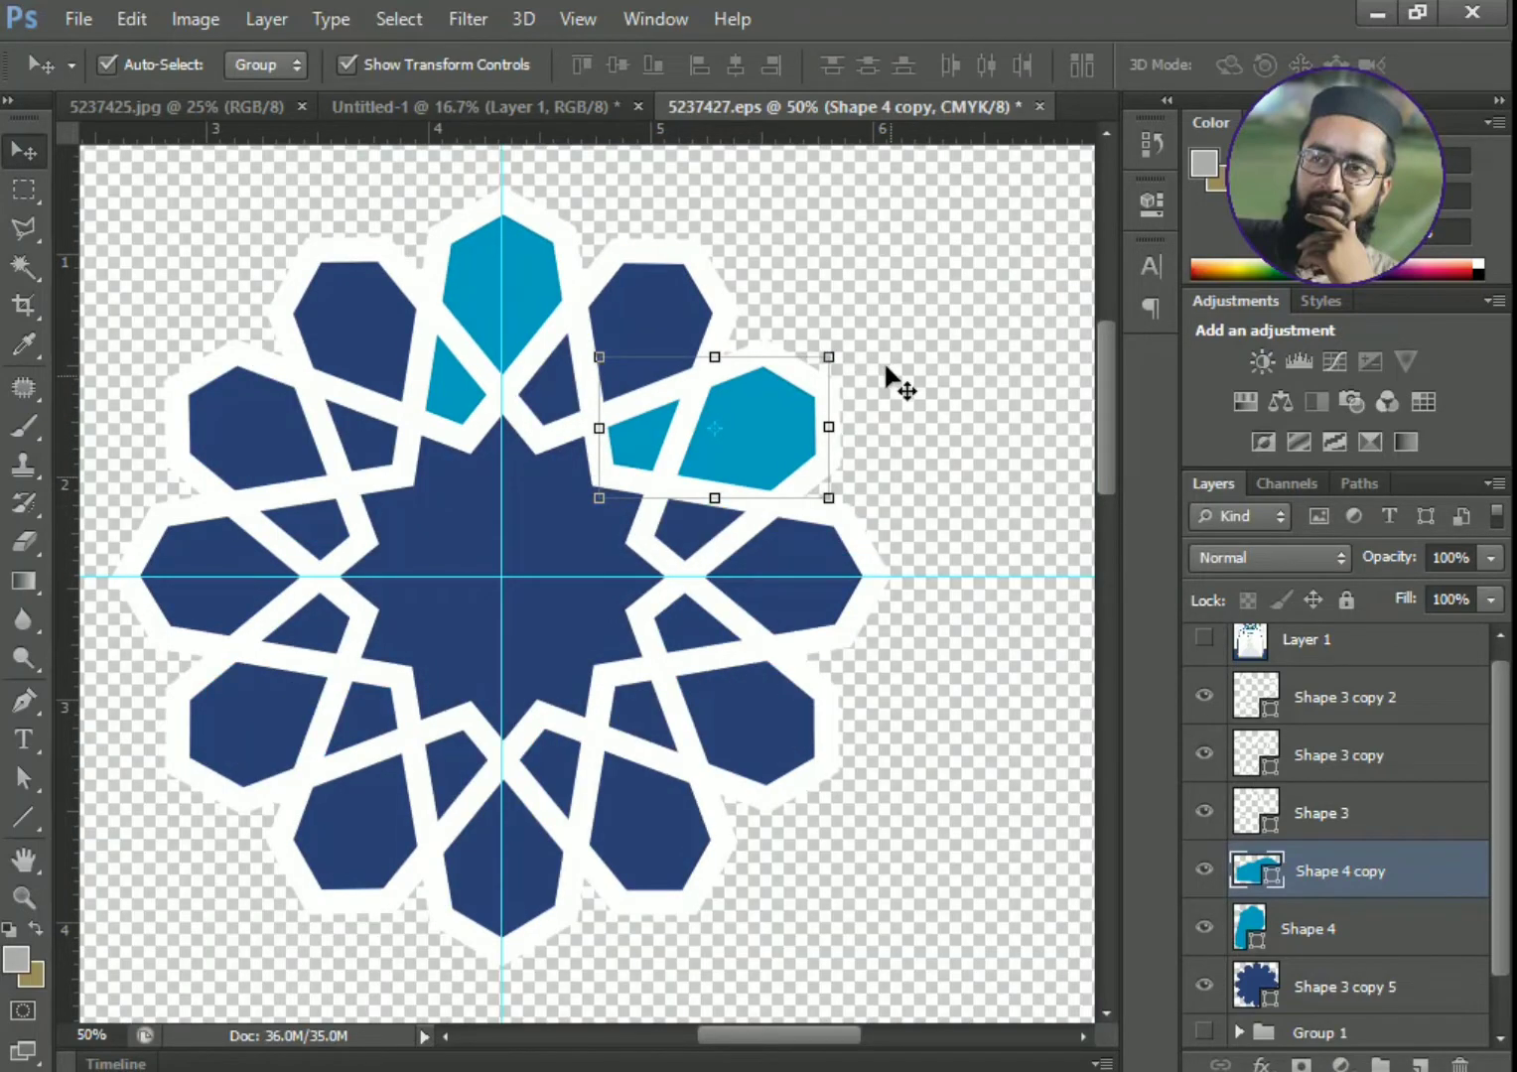
drag(1306, 879, 1422, 1062)
drag(854, 324, 891, 352)
key(ctrl+z)
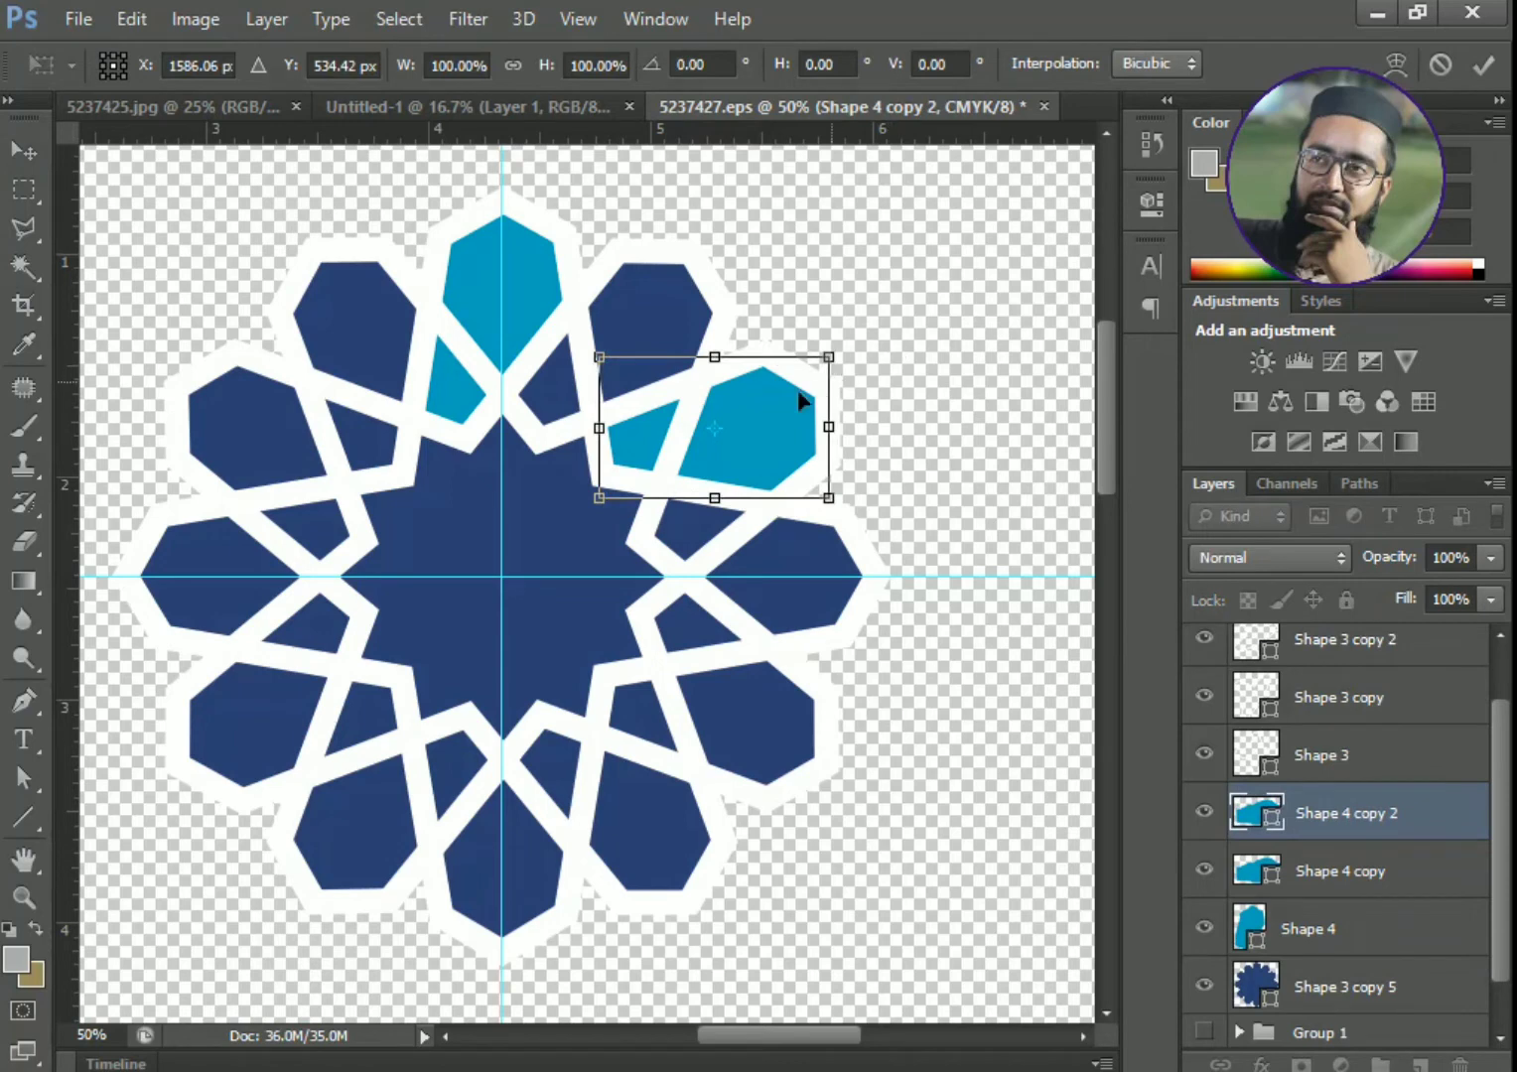
drag(710, 429, 497, 583)
drag(882, 324, 950, 775)
key(Return)
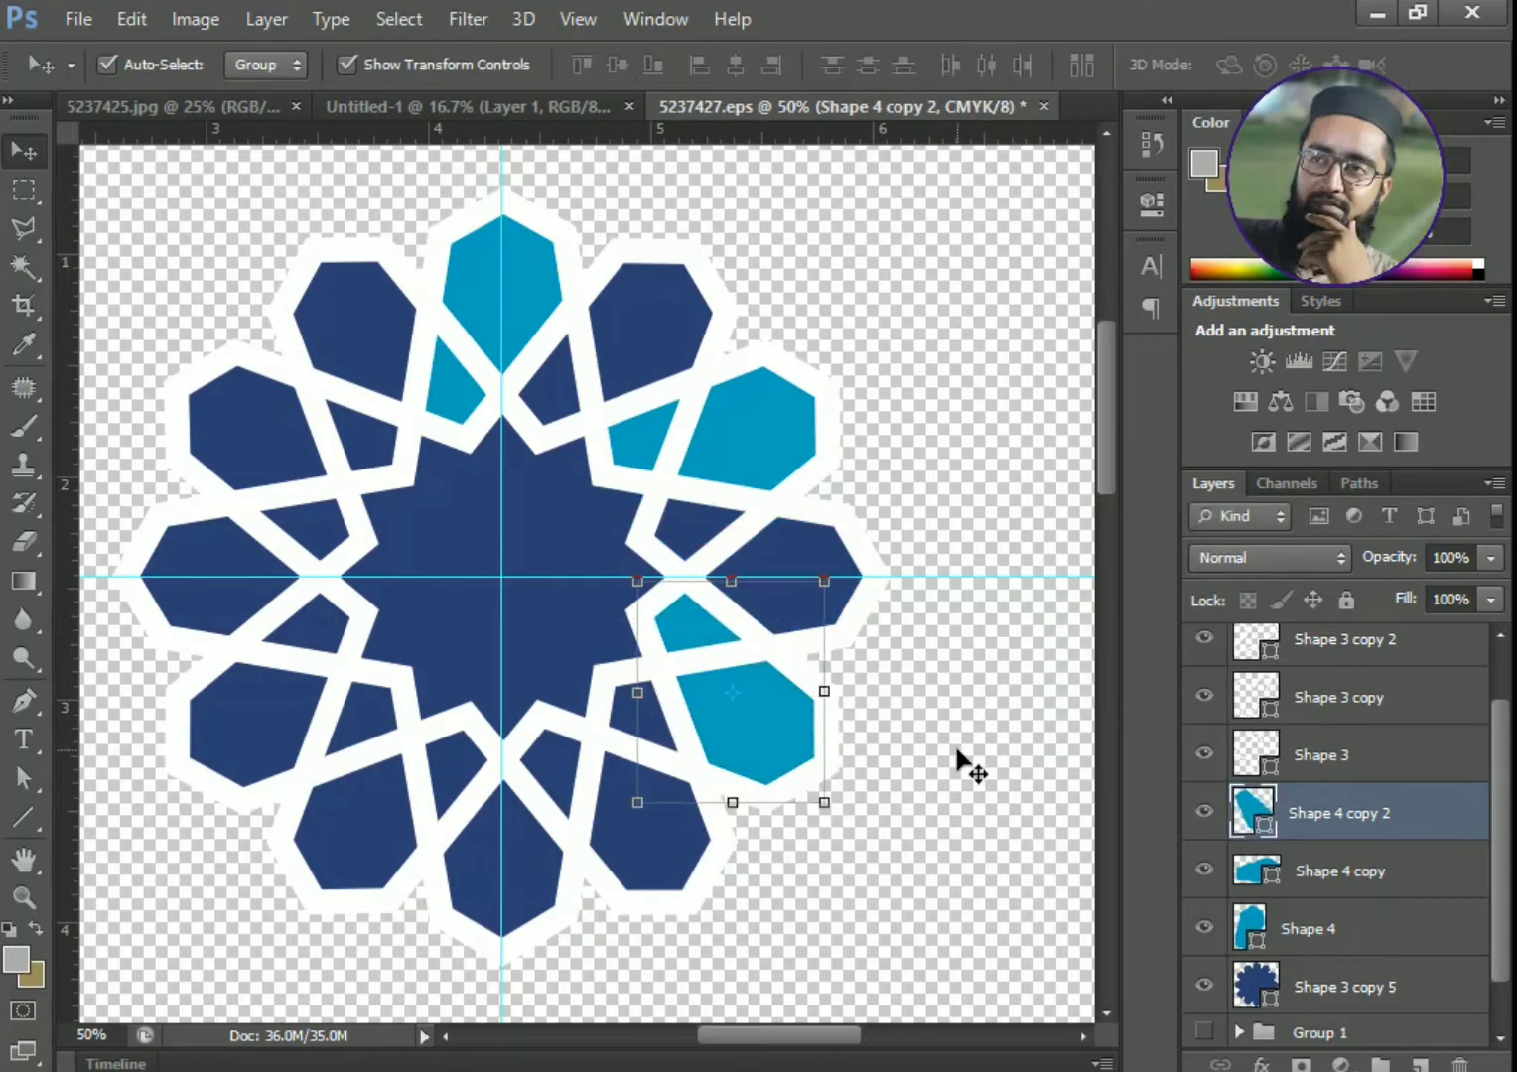
- Duplicate the lower-right teal shape and rotate the copy clockwise about the guide intersection to the bottom petal
drag(1318, 820, 1420, 1064)
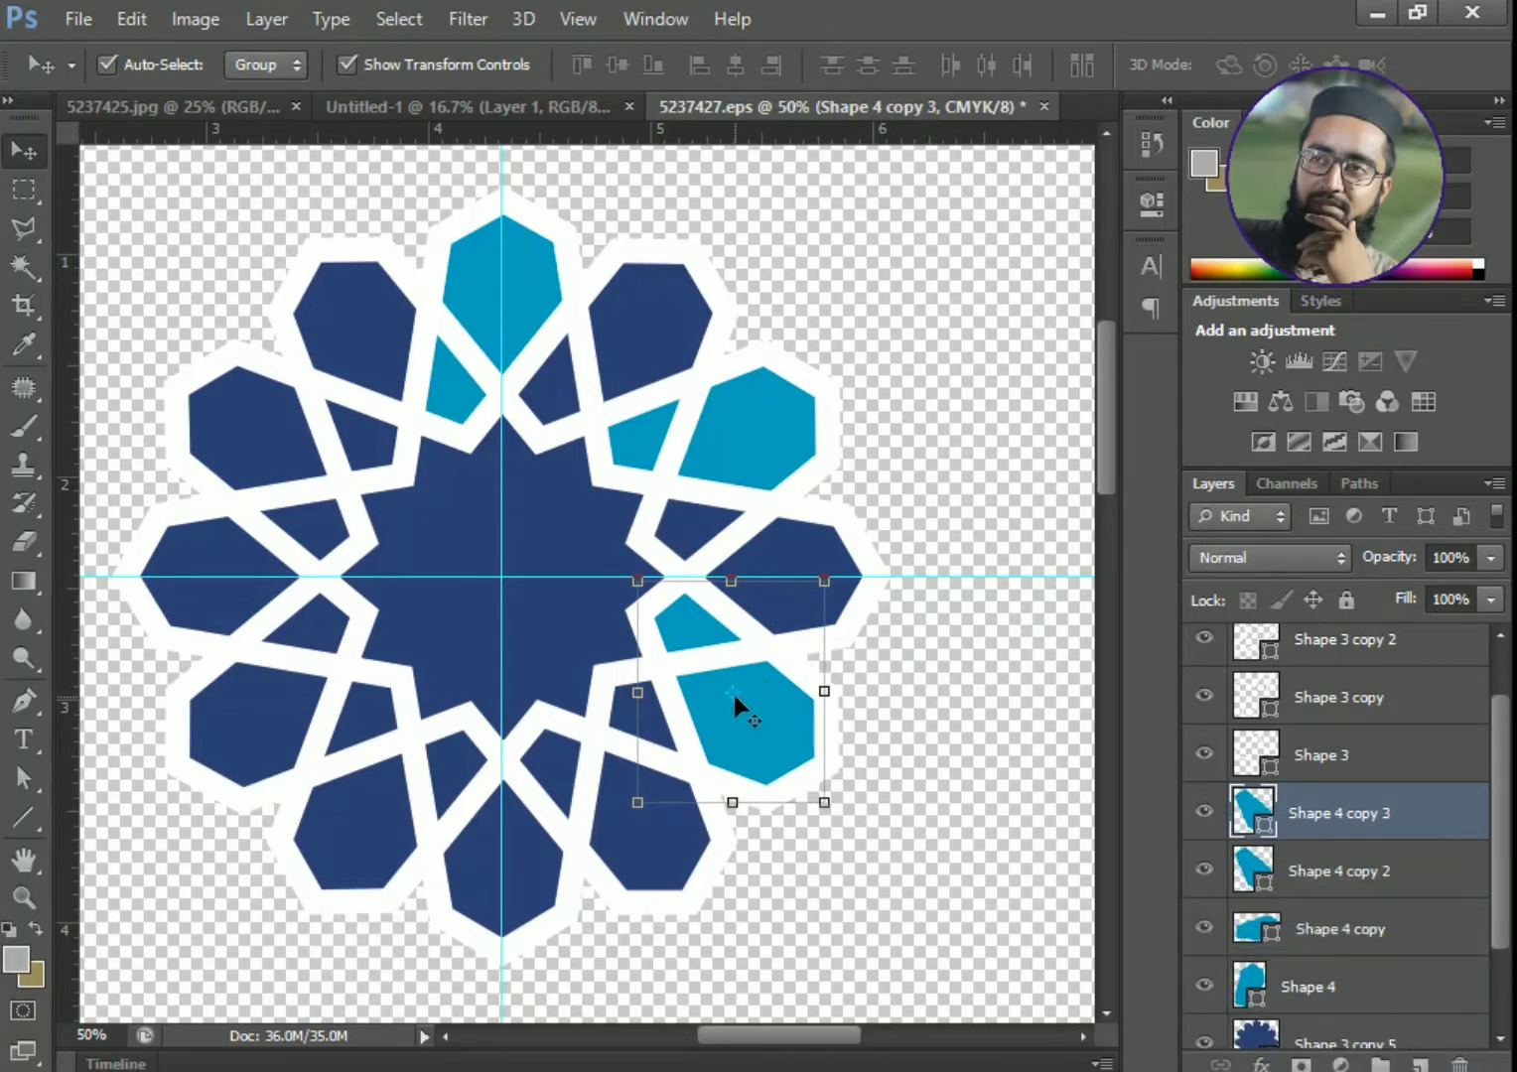
key(ctrl+t)
drag(718, 687, 499, 579)
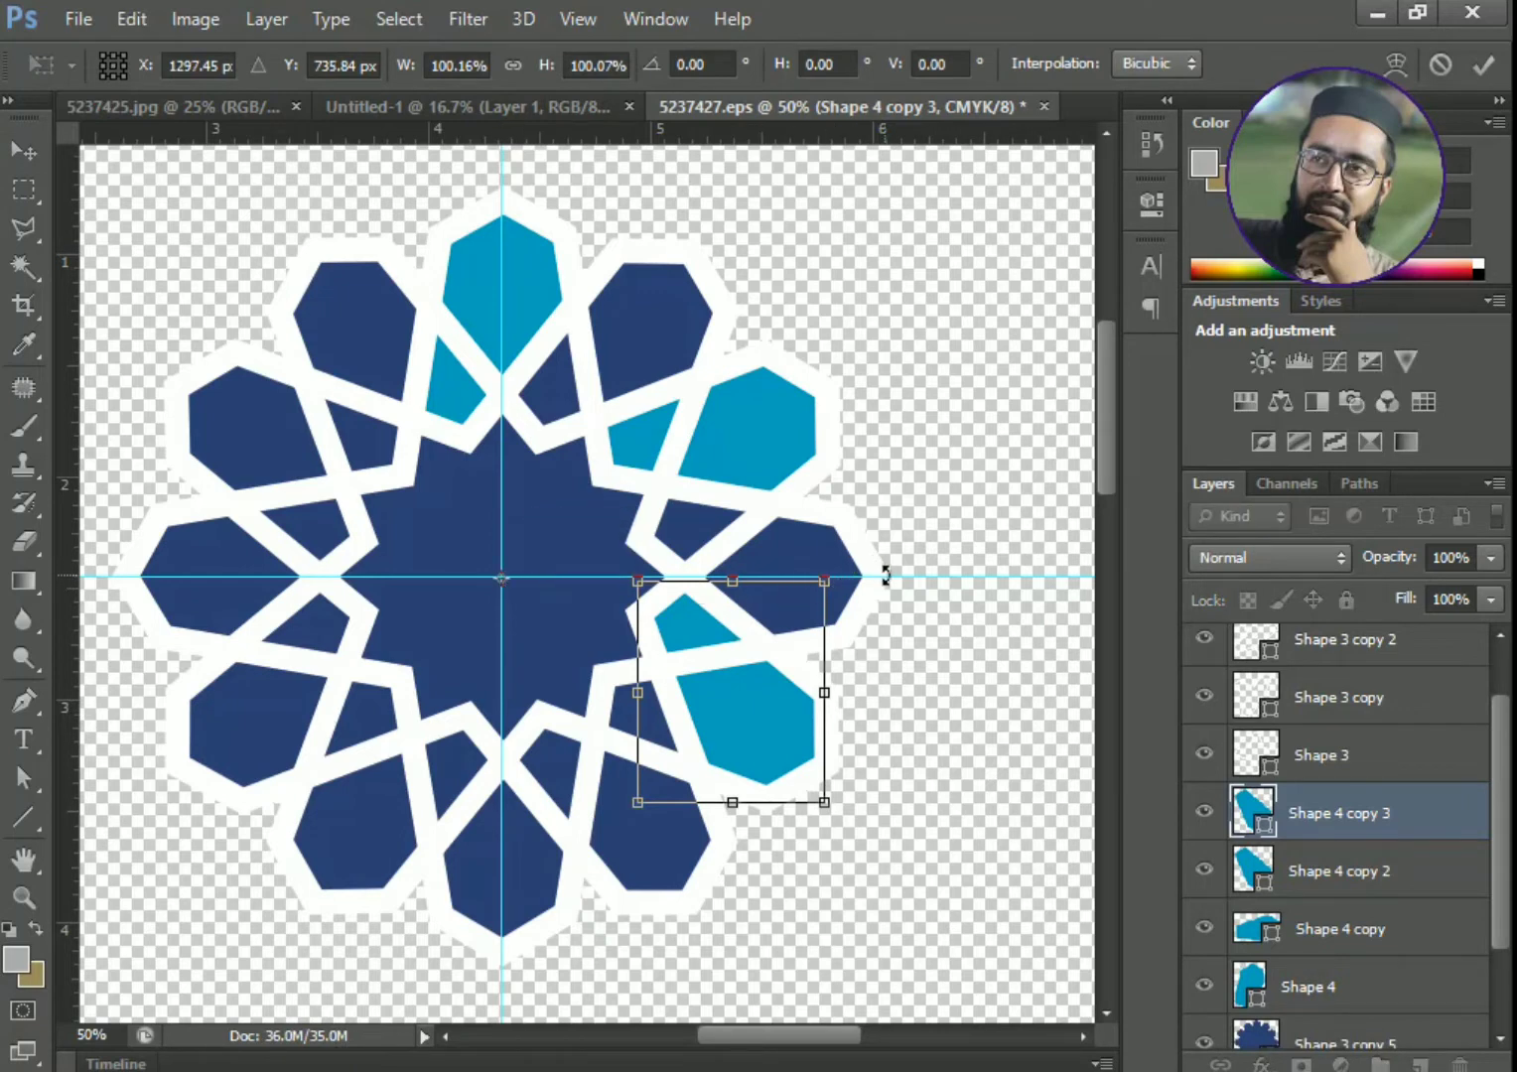
drag(886, 576, 702, 894)
key(Return)
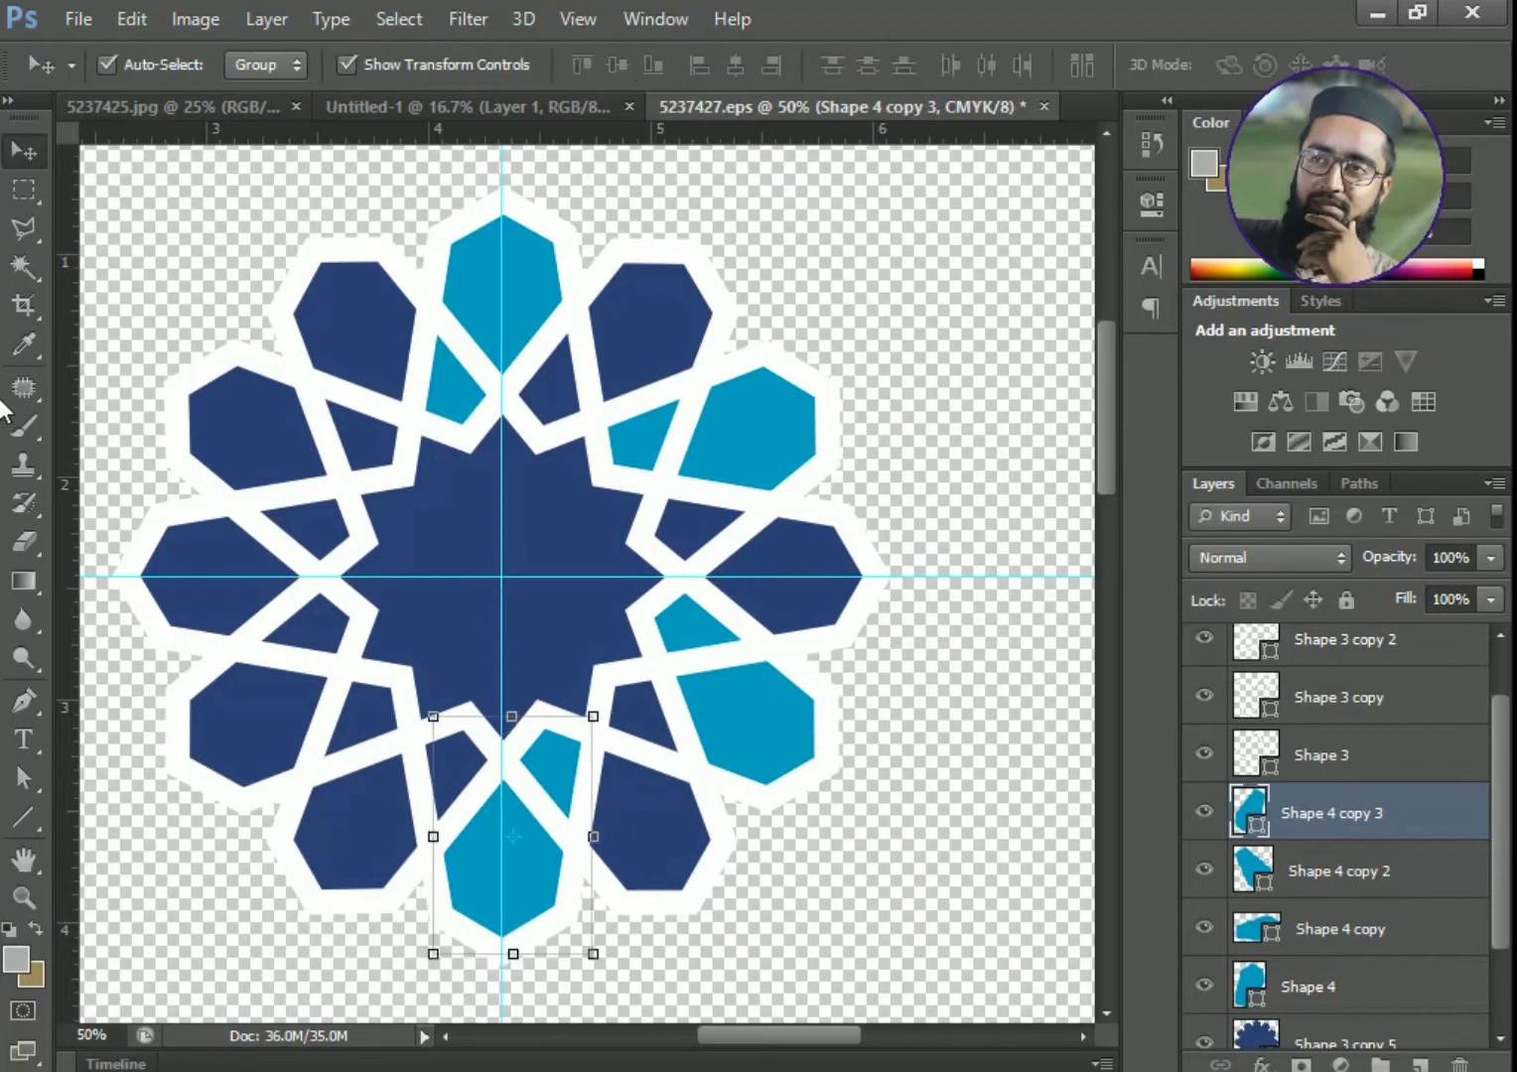
- Duplicate the bottom teal shape and rotate the copy 60 degrees clockwise about the guide intersection to the lower-left petal
drag(1309, 819, 1421, 1065)
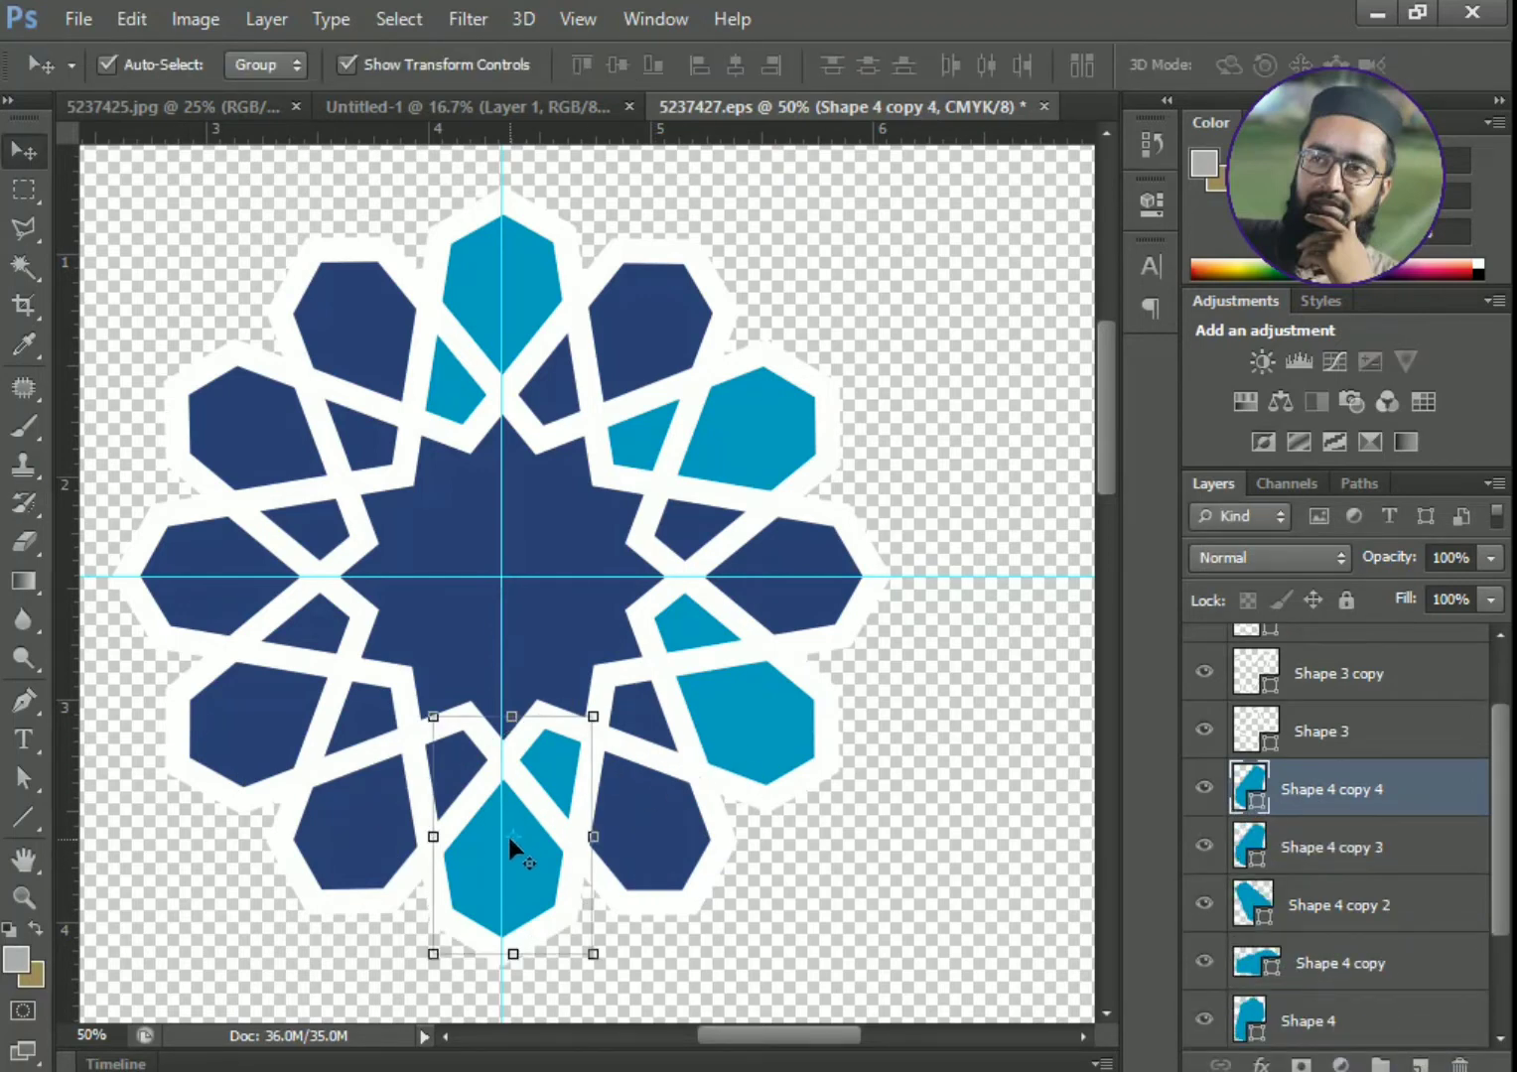
key(ctrl+t)
drag(508, 833, 499, 577)
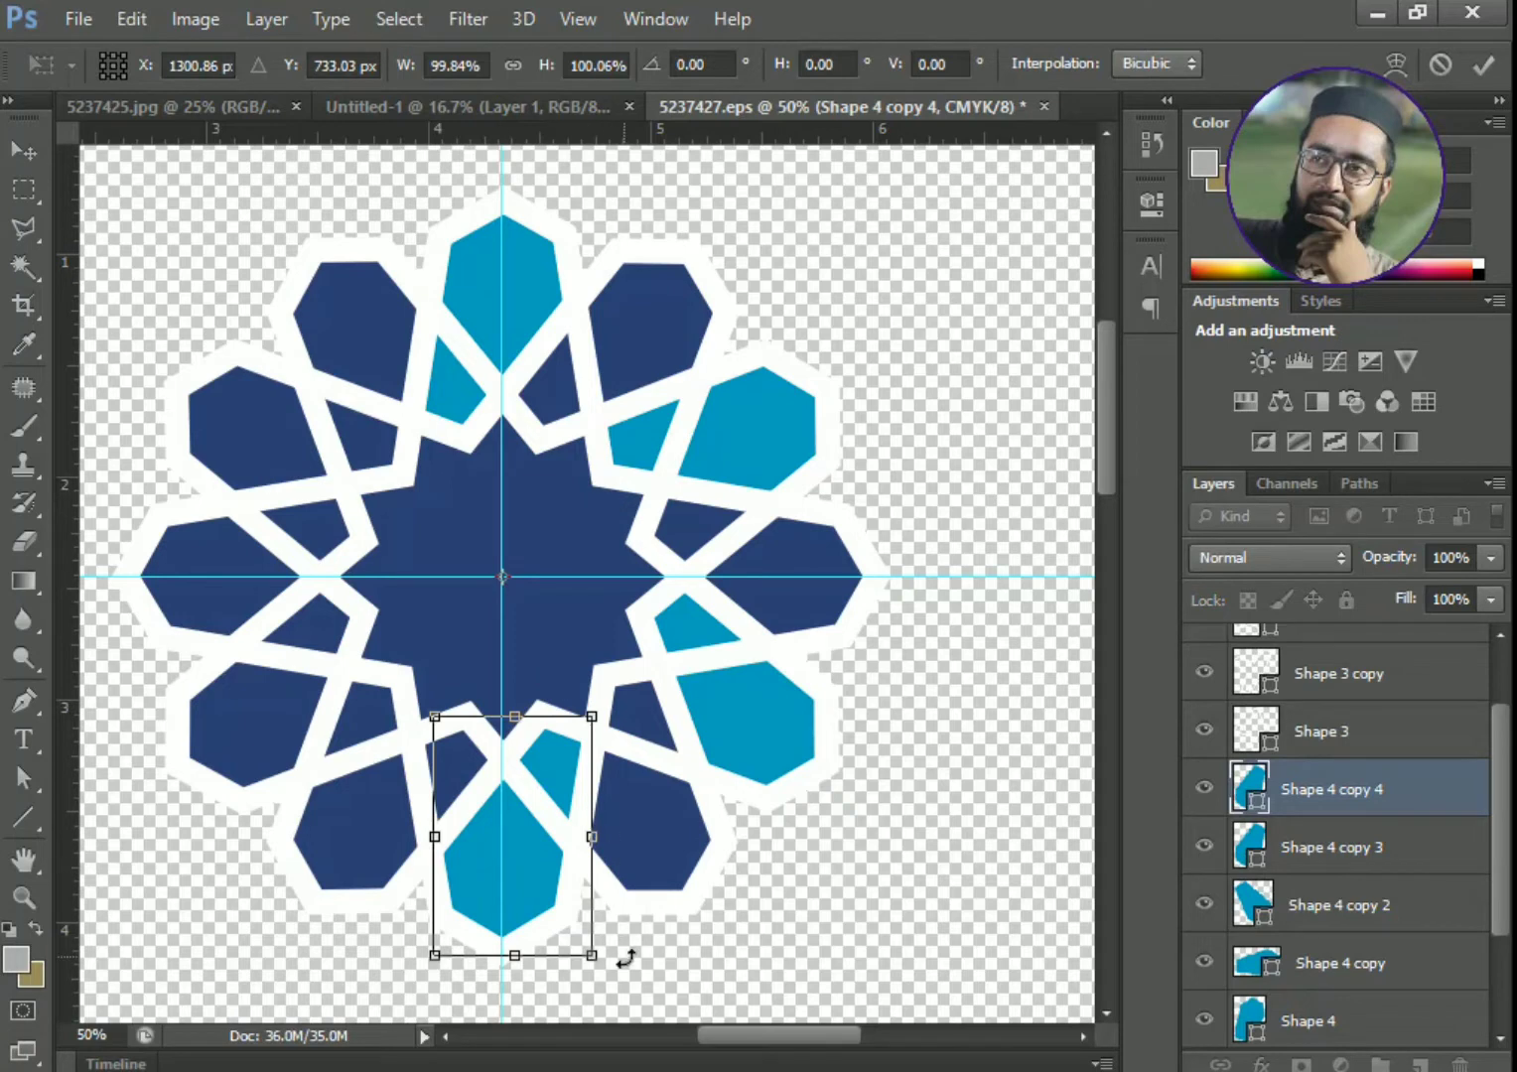
drag(593, 983, 187, 870)
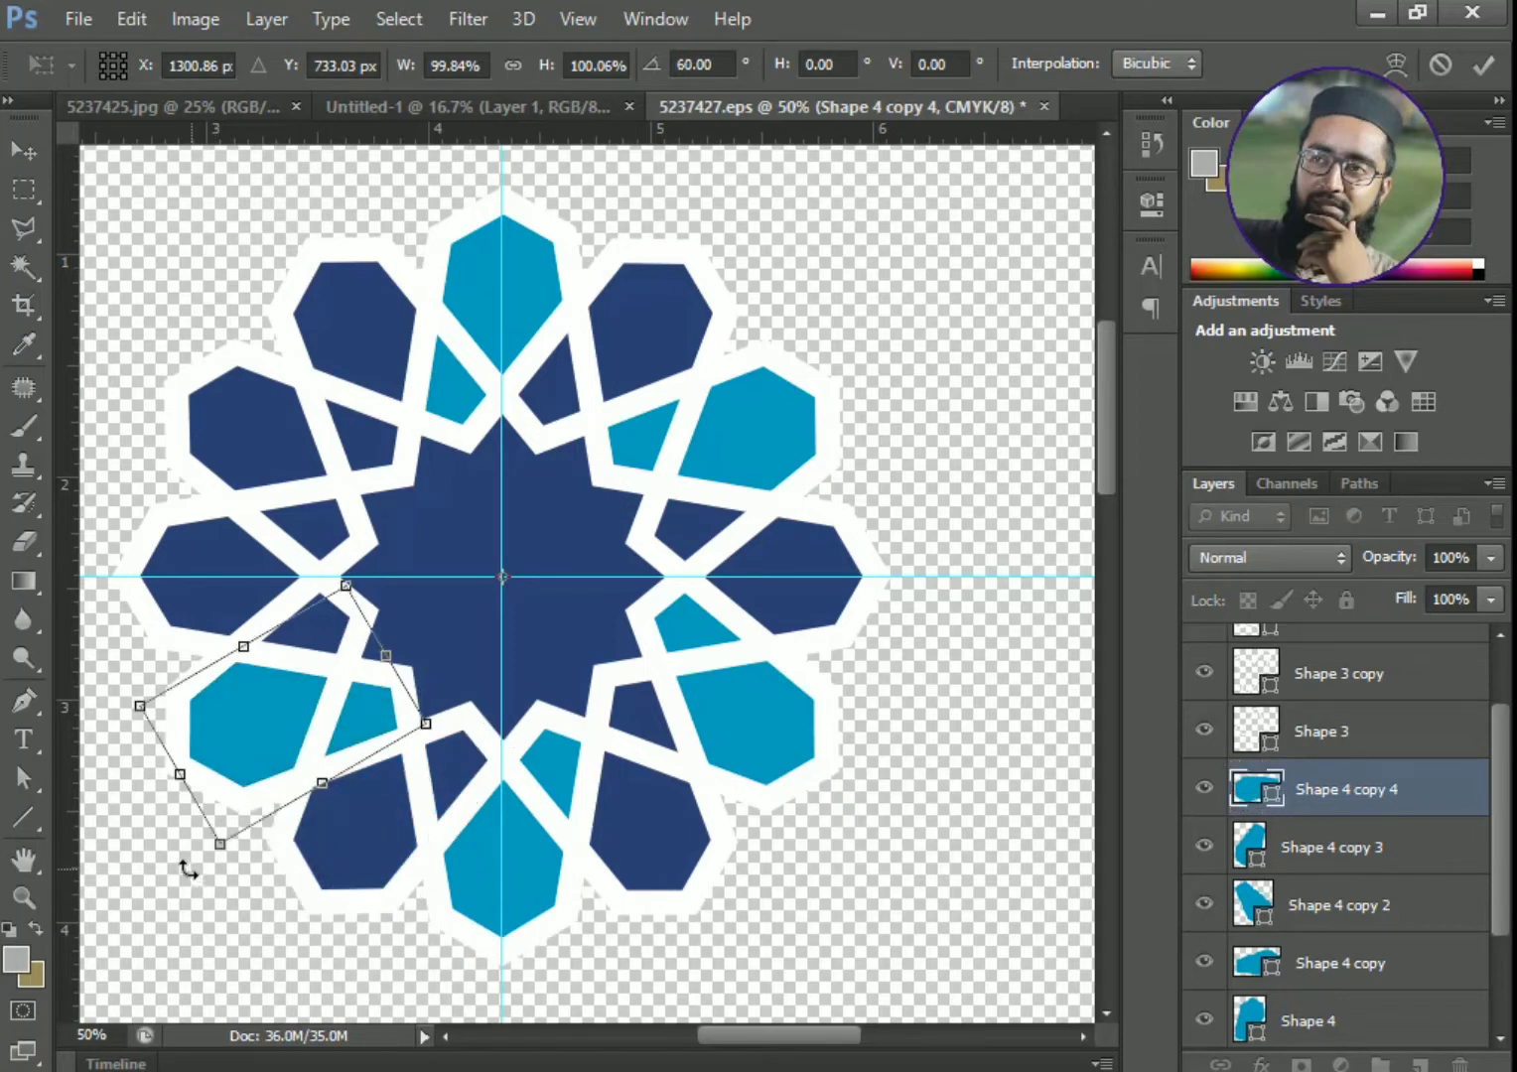
key(Return)
- Duplicate the lower-left teal shape and rotate the copy clockwise about the guide intersection to the upper-left petal
drag(1360, 794, 1420, 1062)
key(ctrl+t)
drag(285, 725, 501, 577)
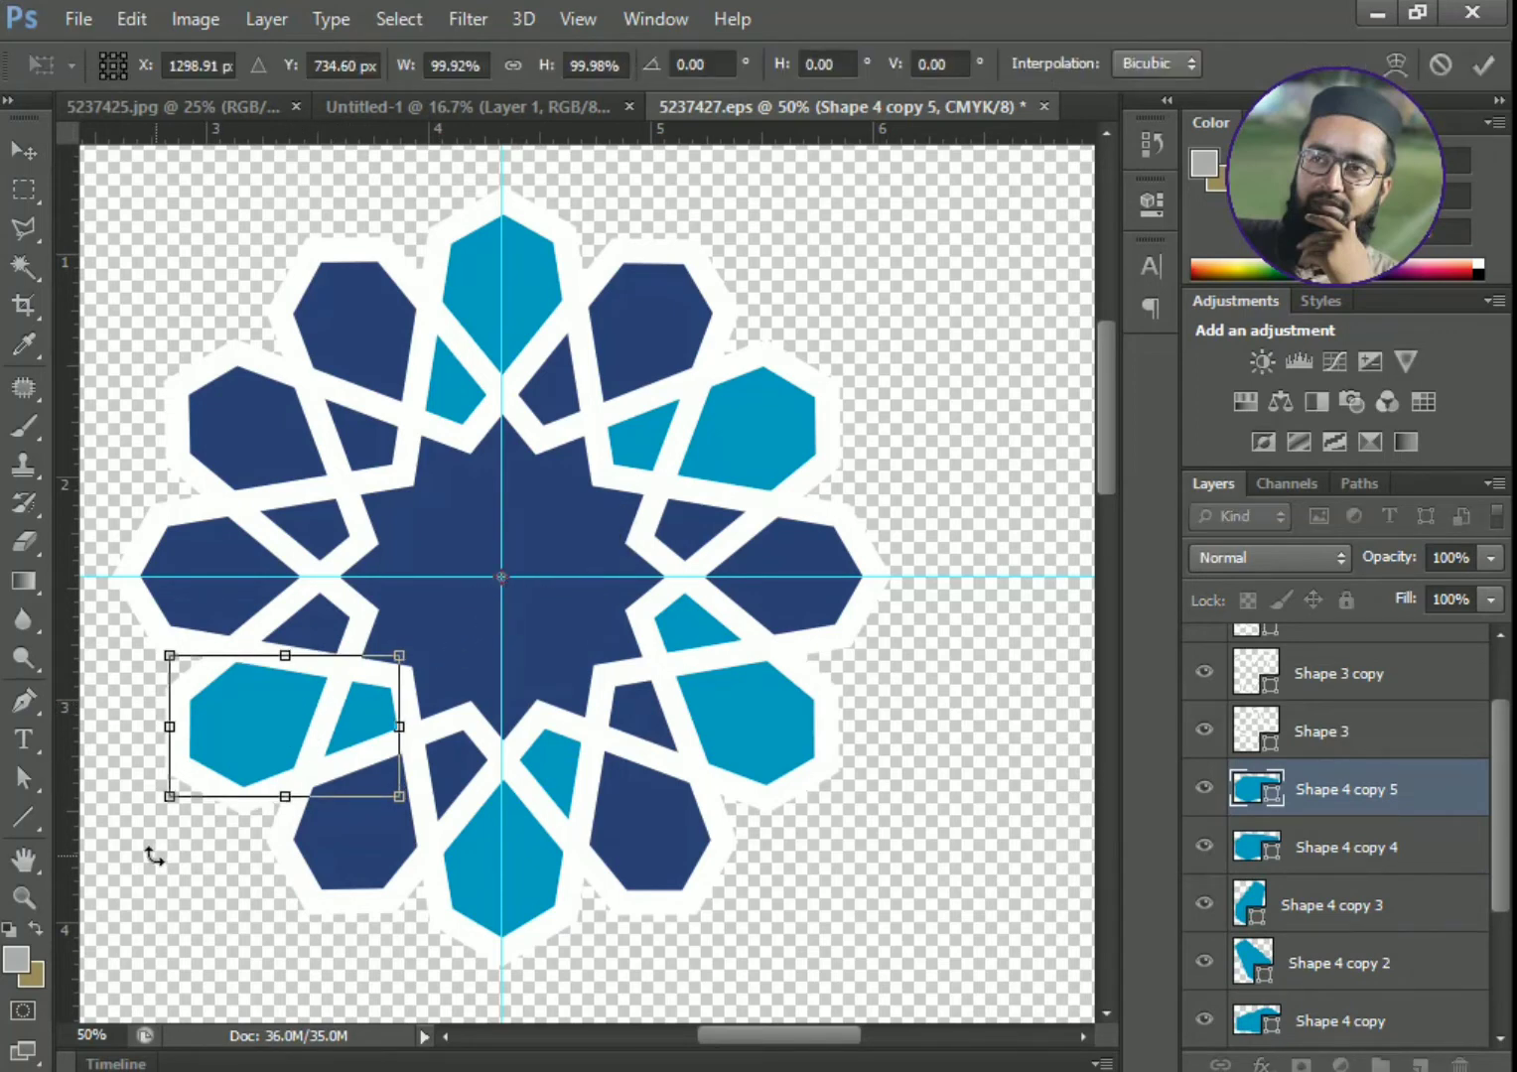
drag(154, 856, 154, 473)
key(Return)
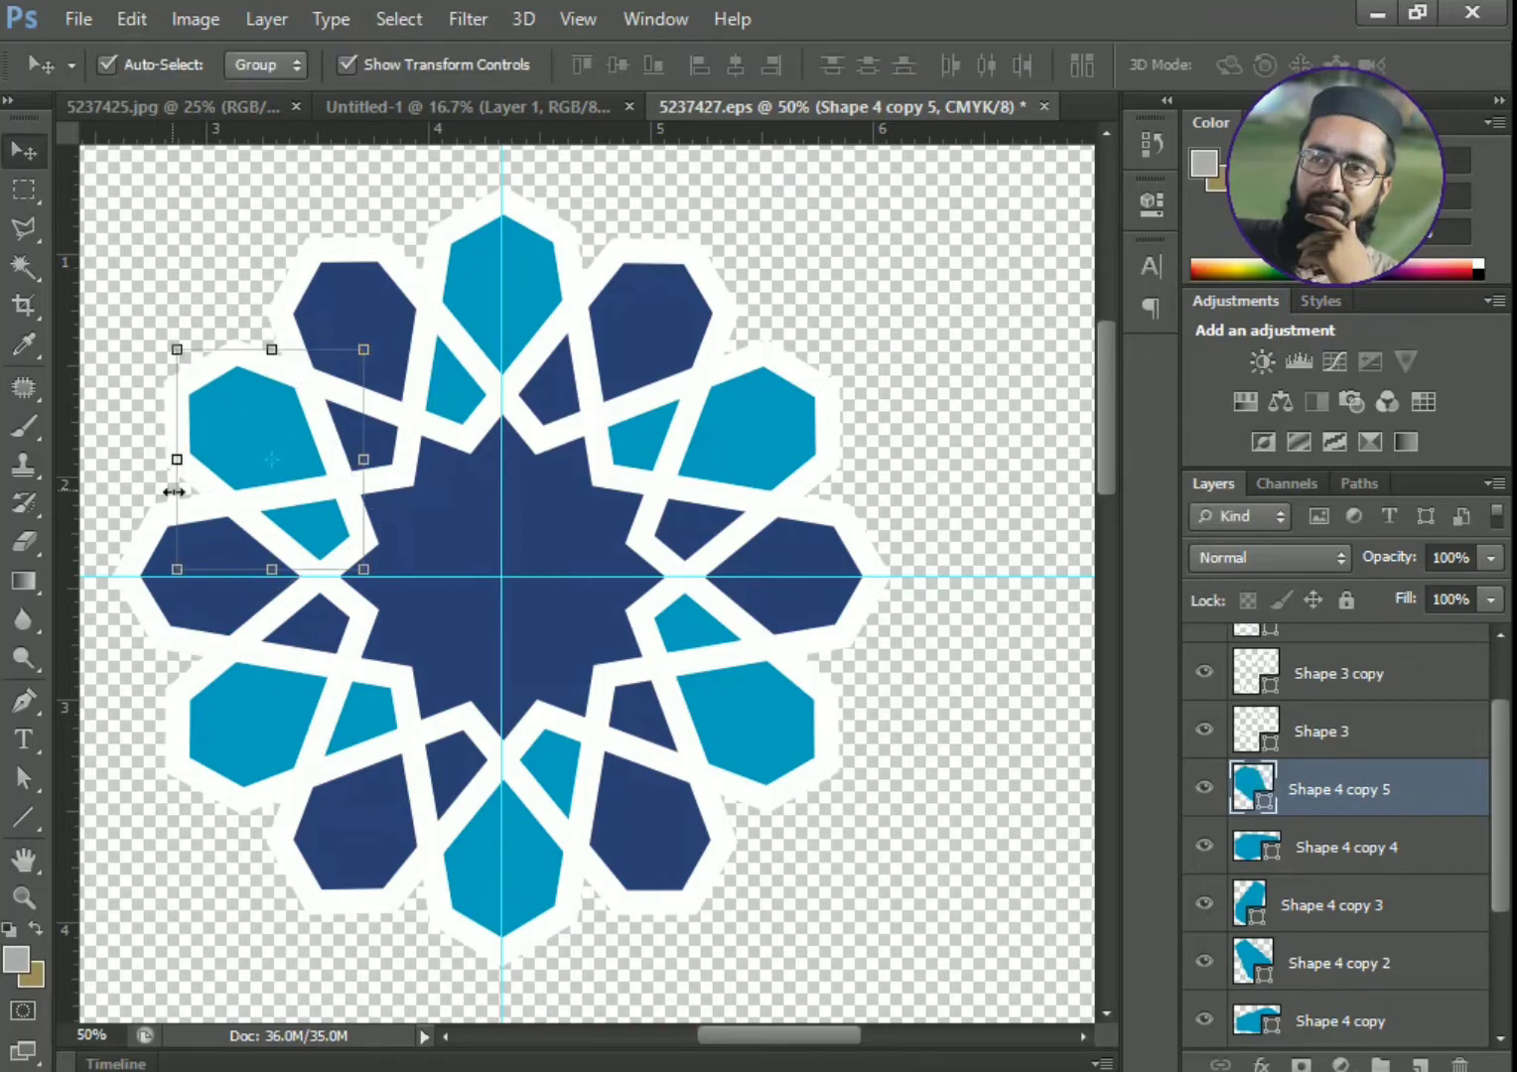
- Slightly enlarge the navy base shape, Shape 3 copy 5, about its centre
scroll(1330, 894, down, 3)
click(1331, 942)
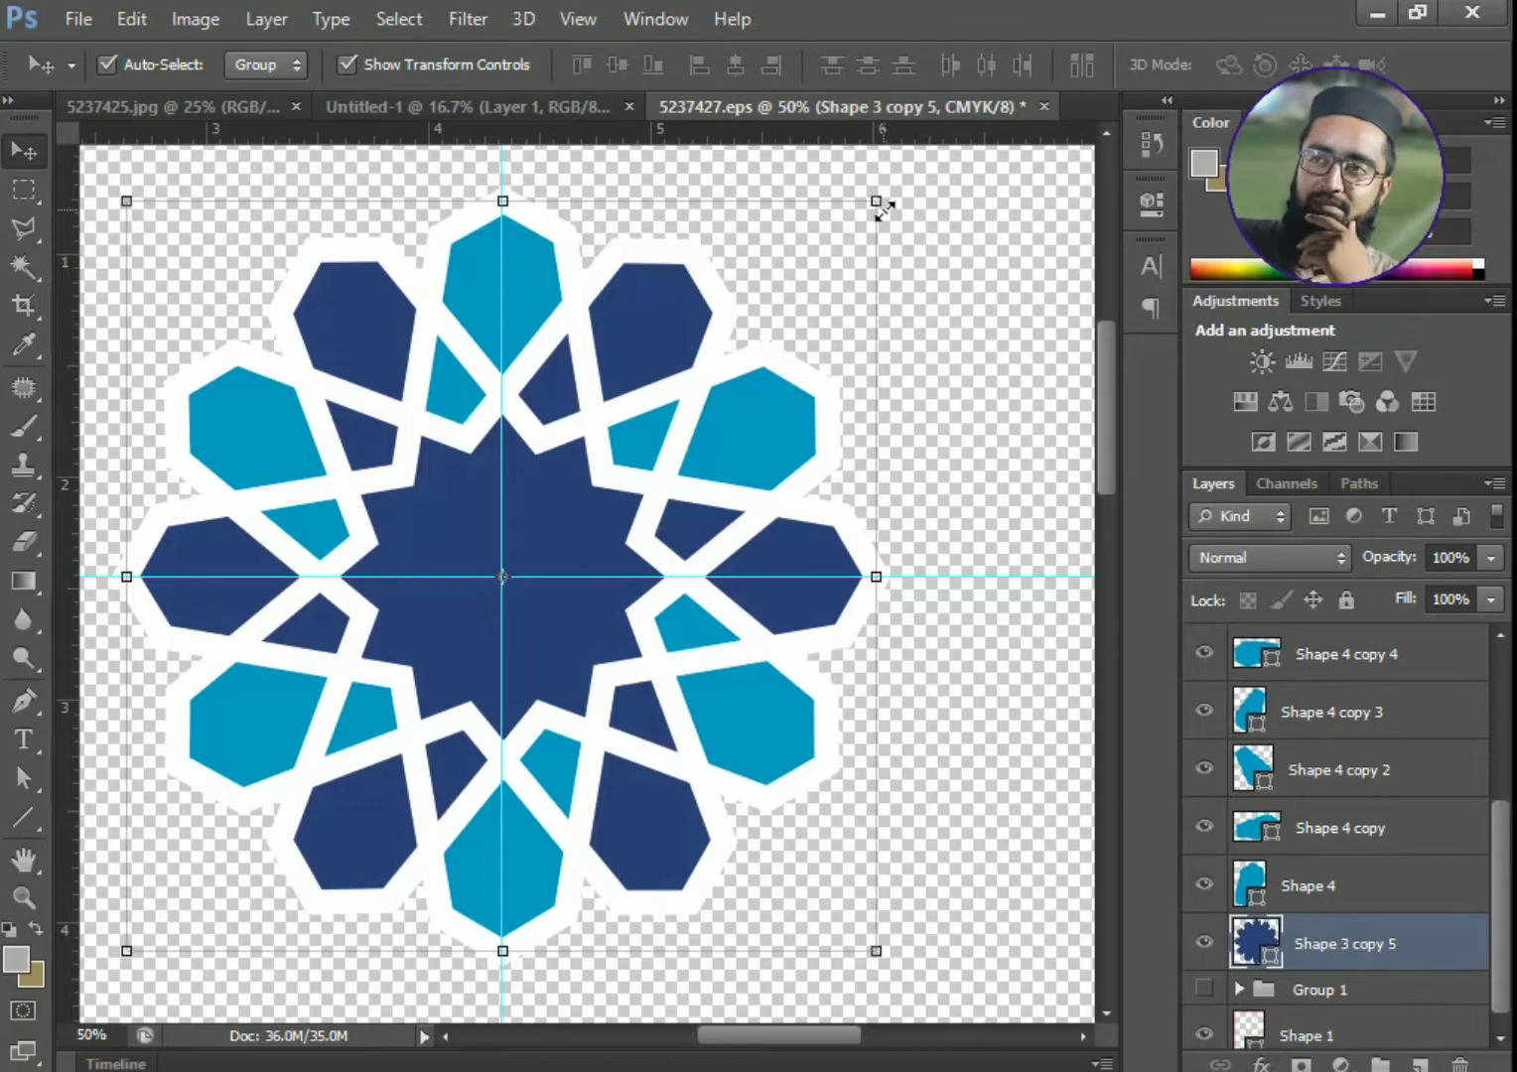
drag(883, 208, 939, 177)
key(Return)
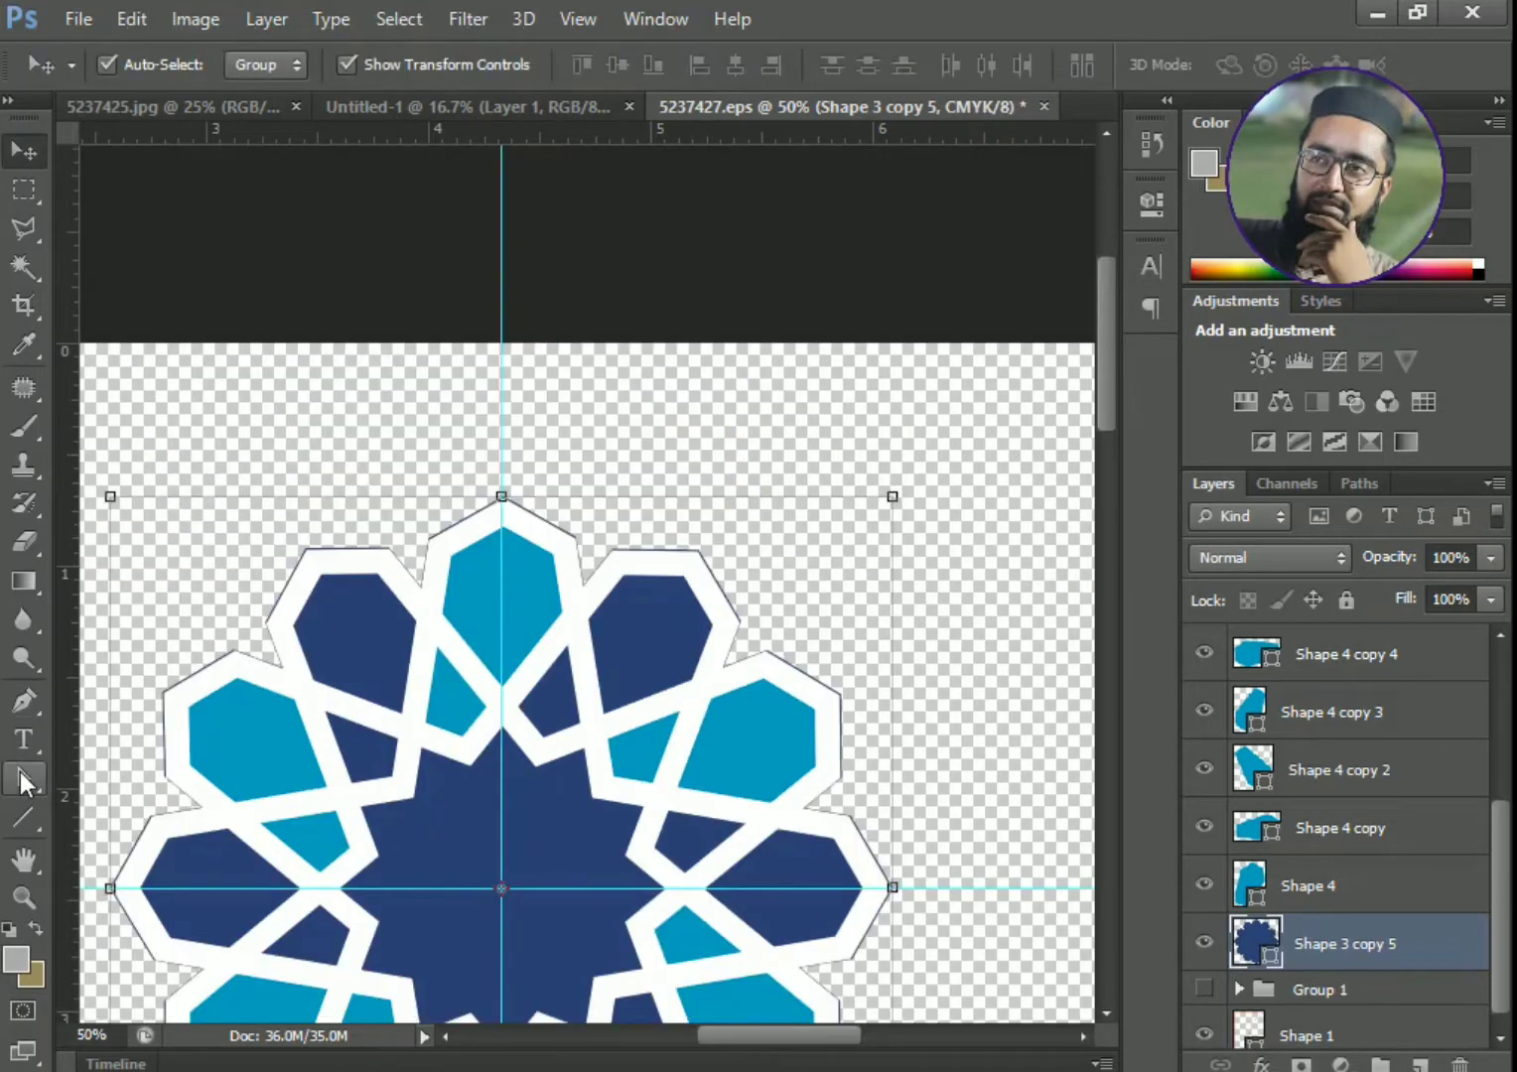
- Set the stroke alignment of the navy base shape to Outside
click(21, 819)
click(379, 62)
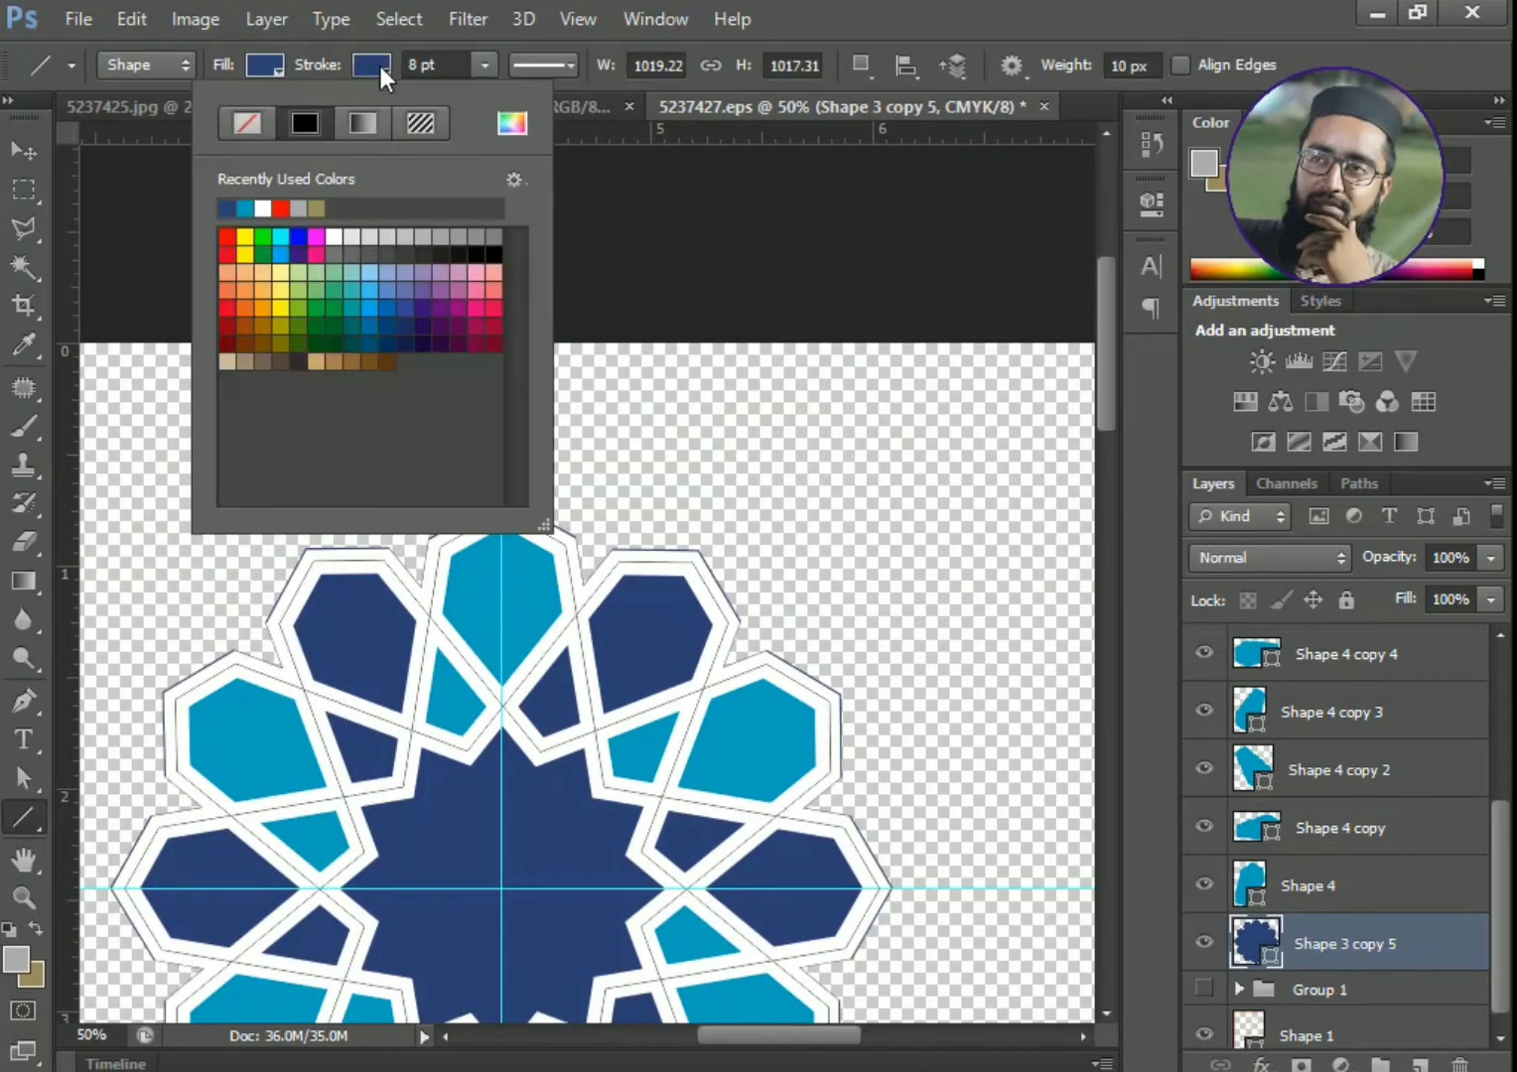
click(378, 62)
click(537, 64)
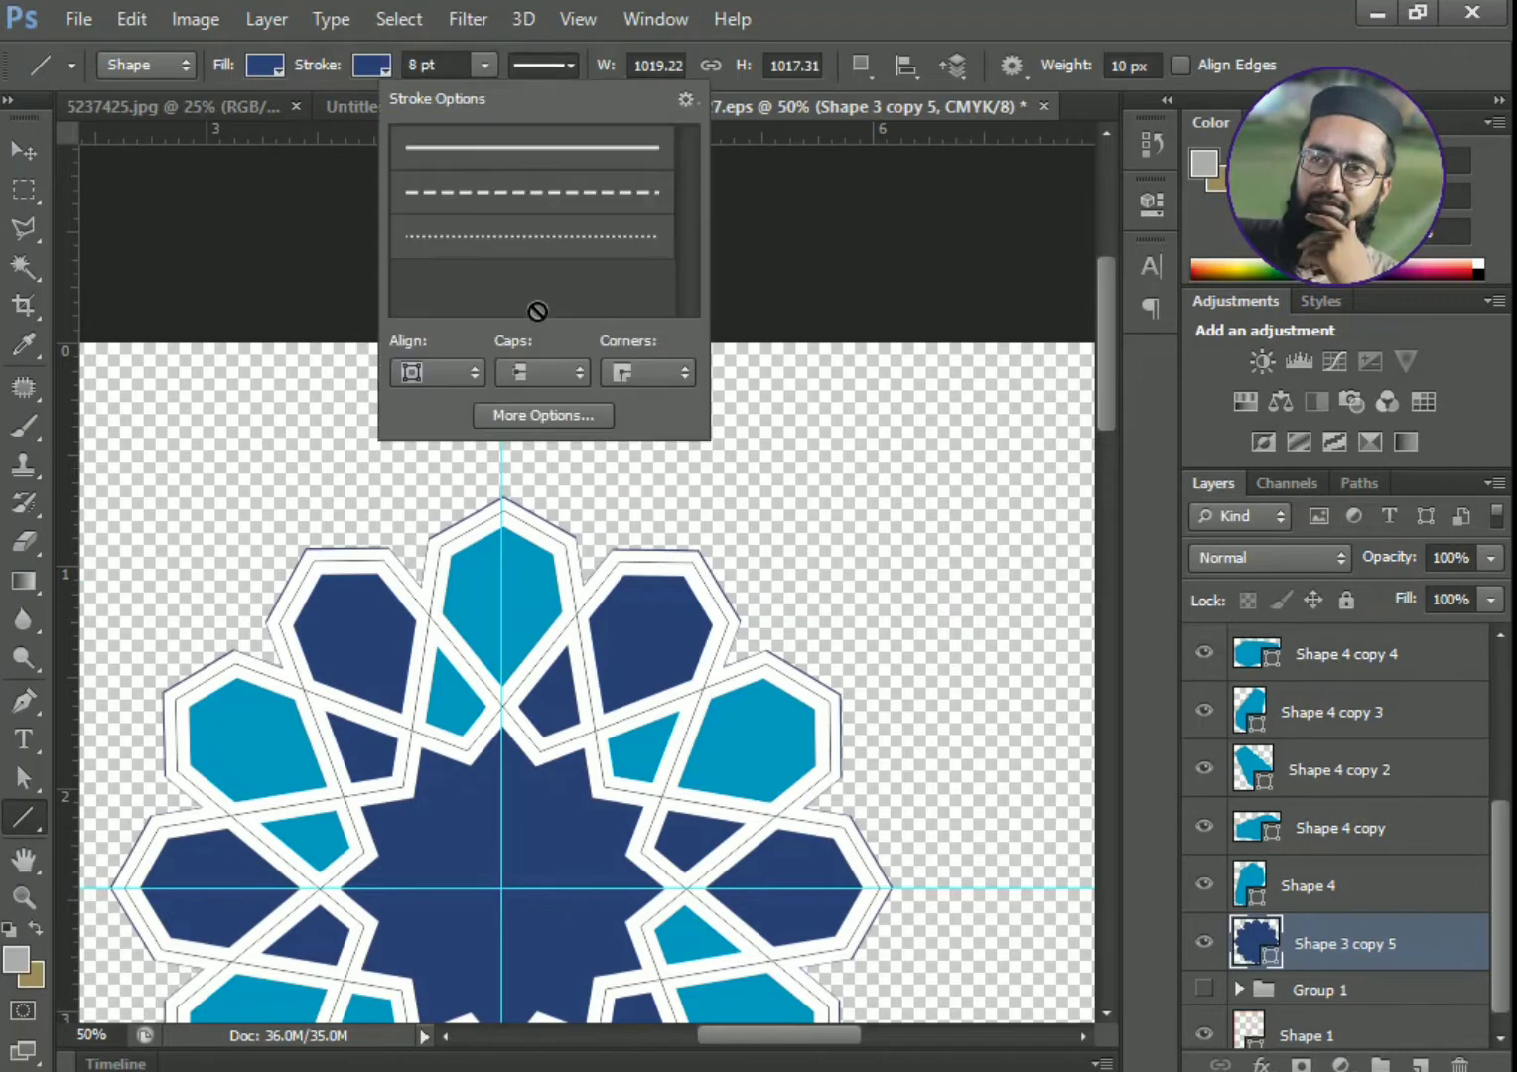
click(531, 425)
click(596, 397)
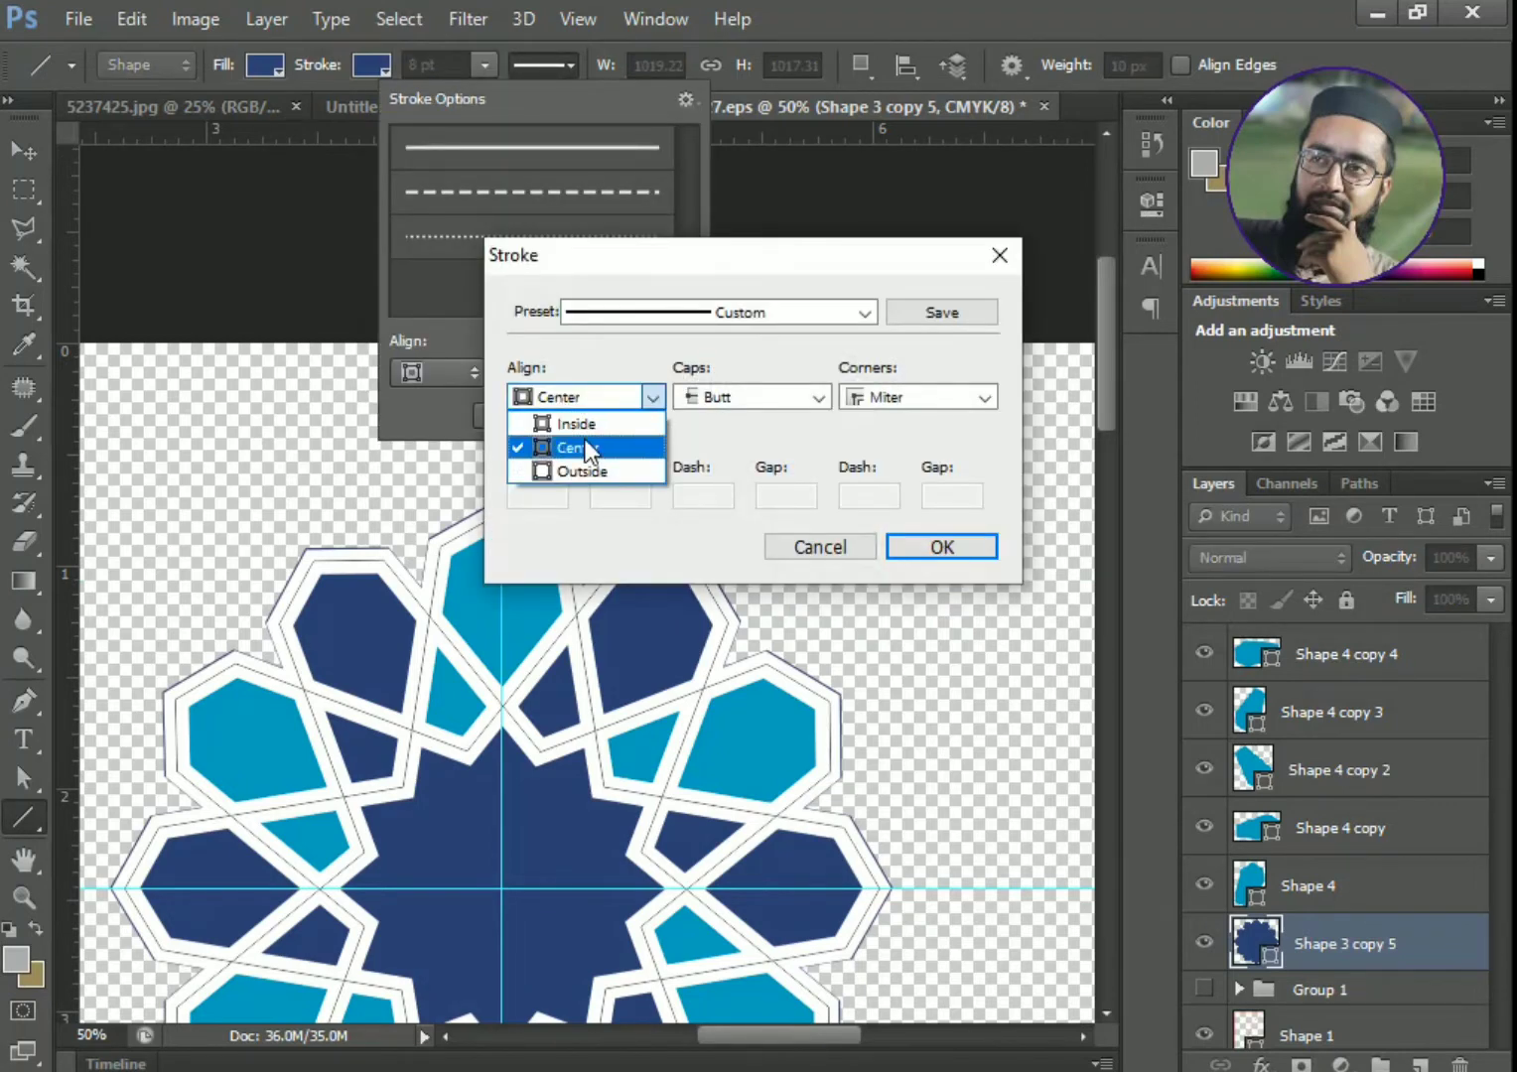
click(586, 470)
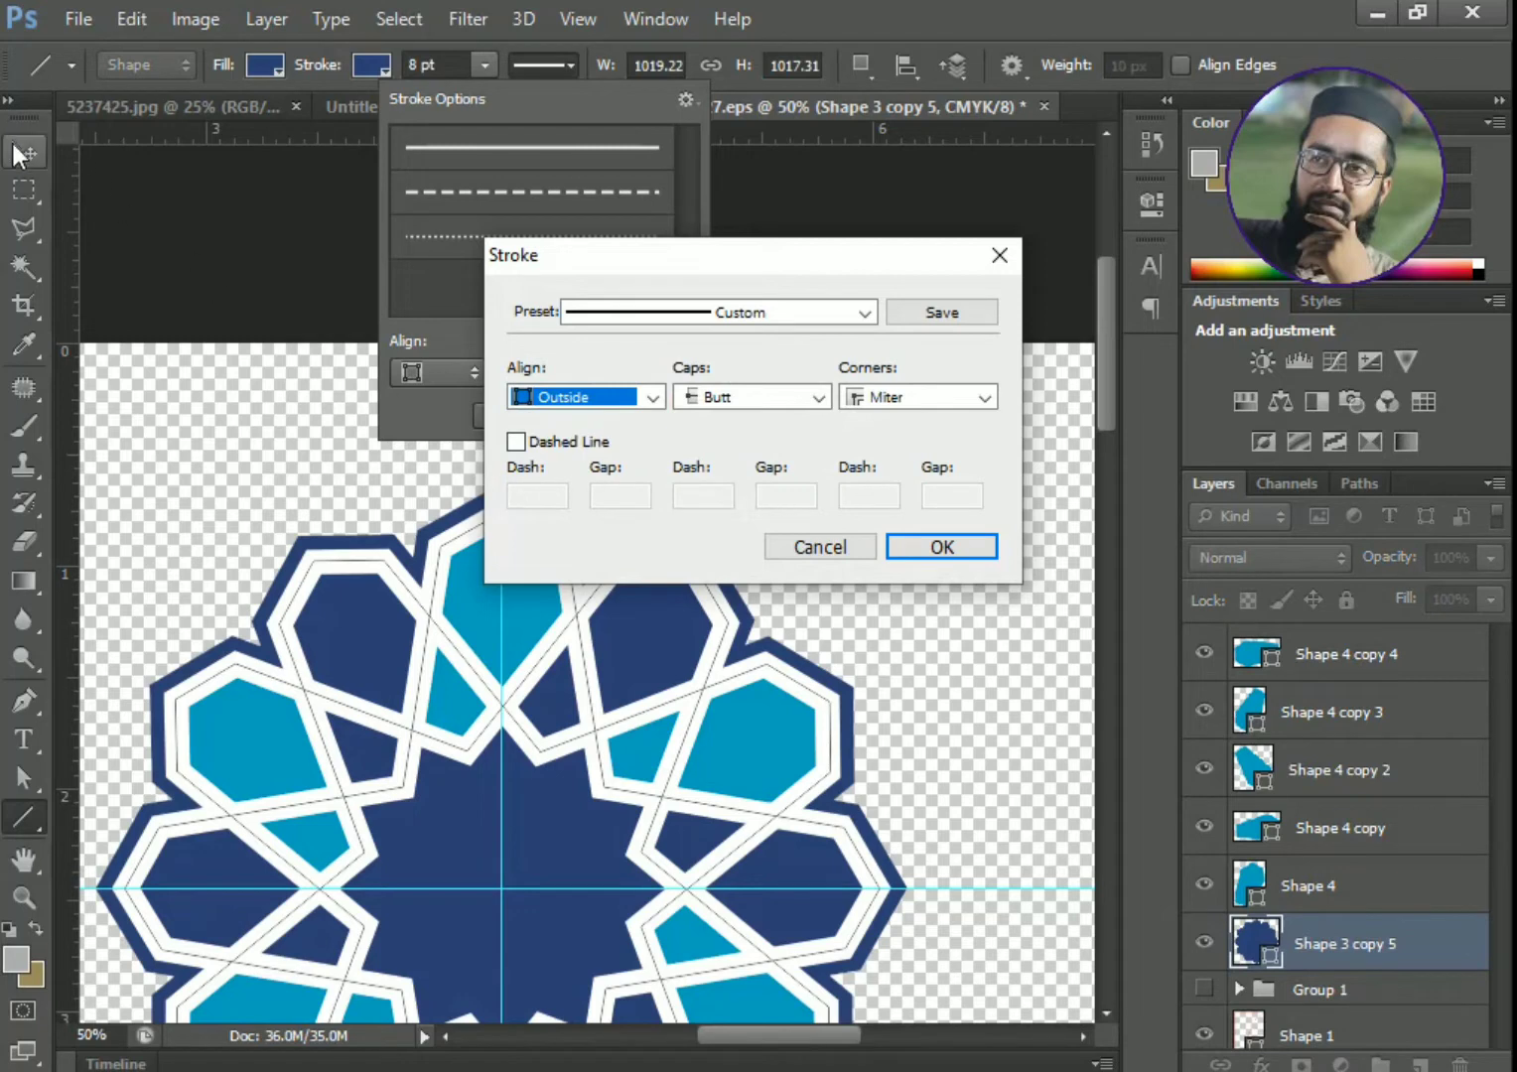
click(456, 65)
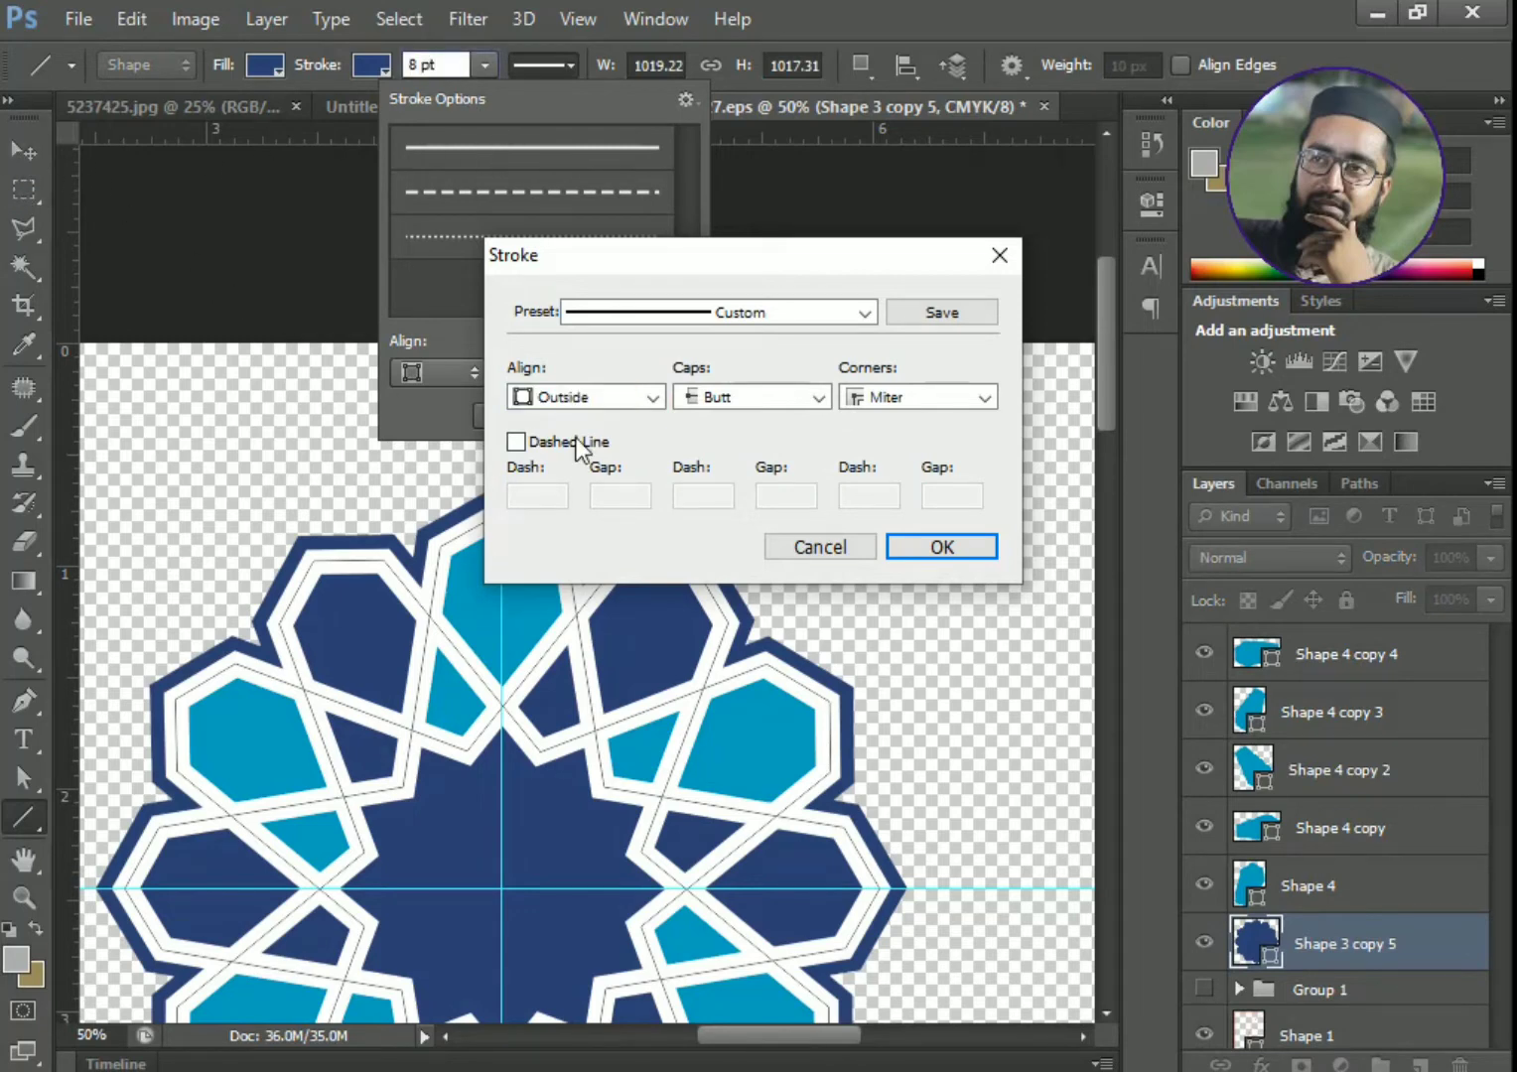
click(911, 541)
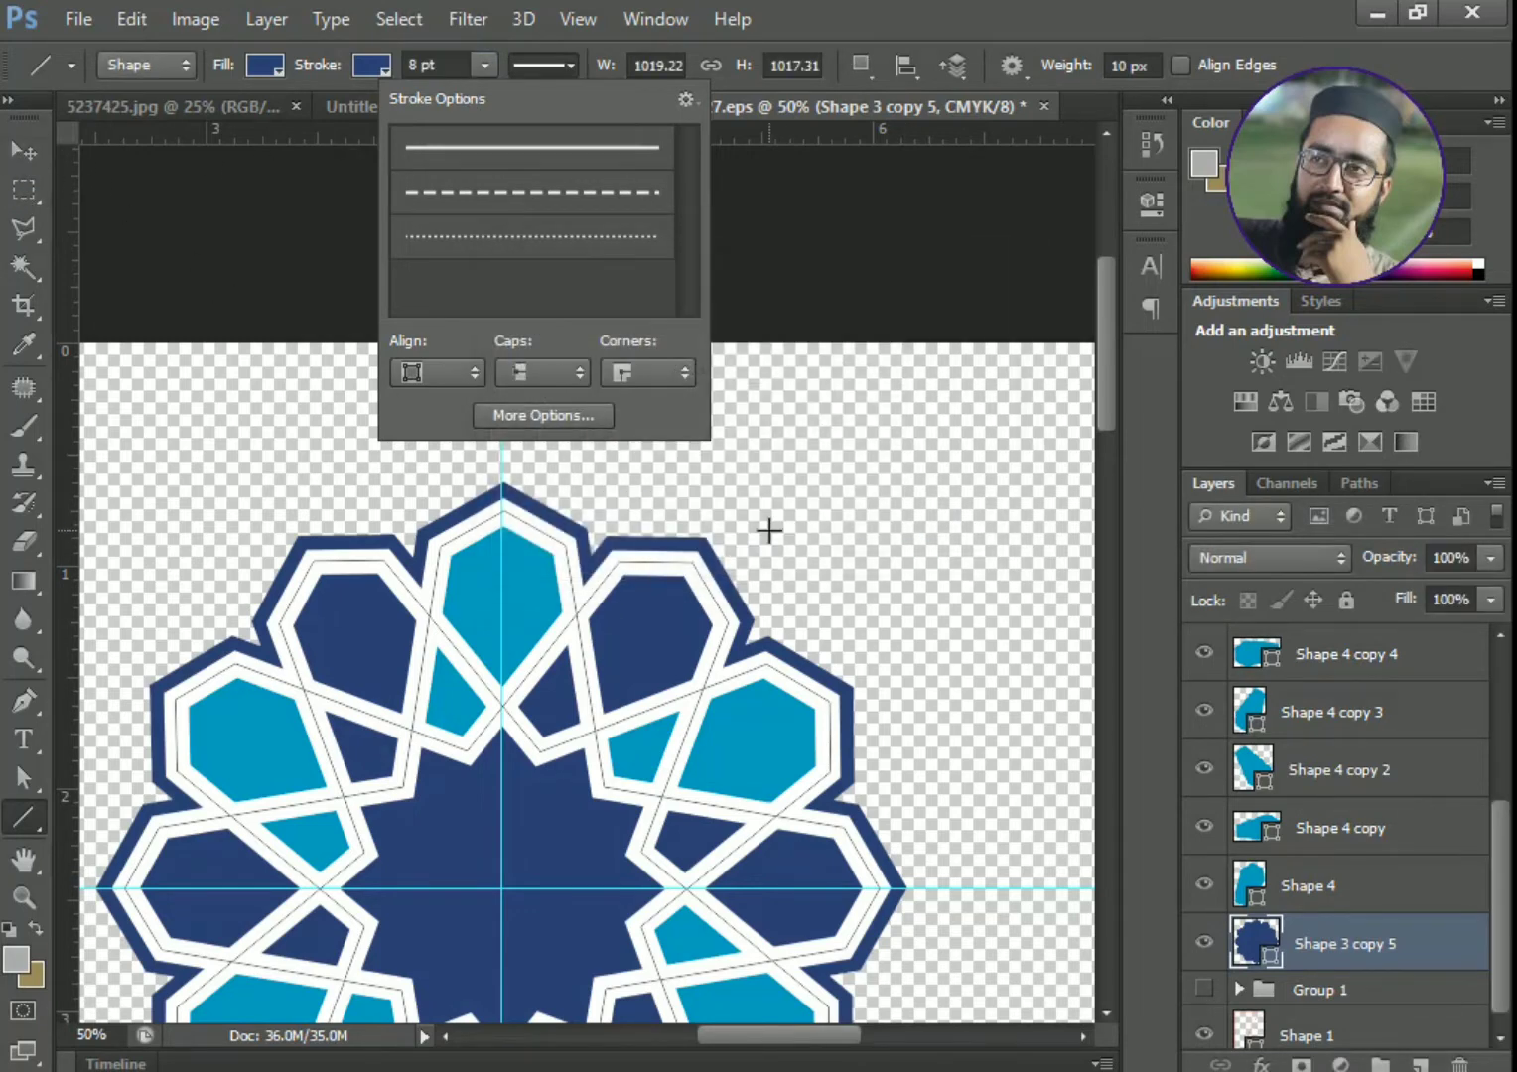
- Scale the navy base shape to 103.90% about its centre
key(ctrl+t)
drag(877, 512, 894, 499)
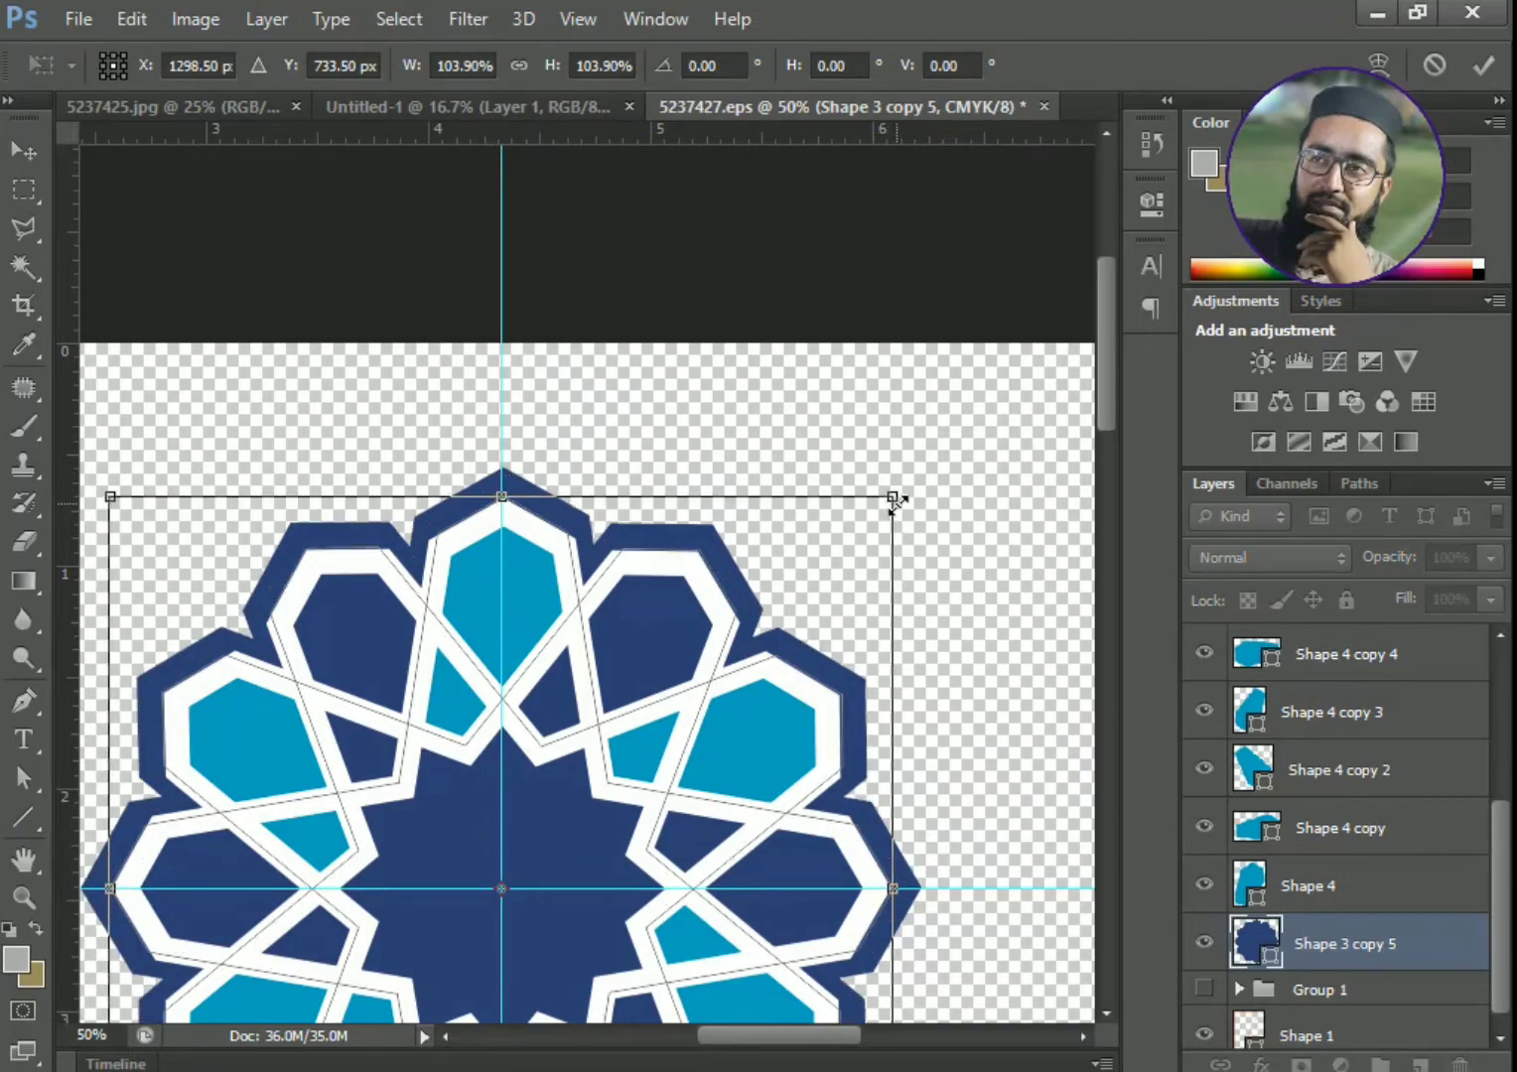
key(Return)
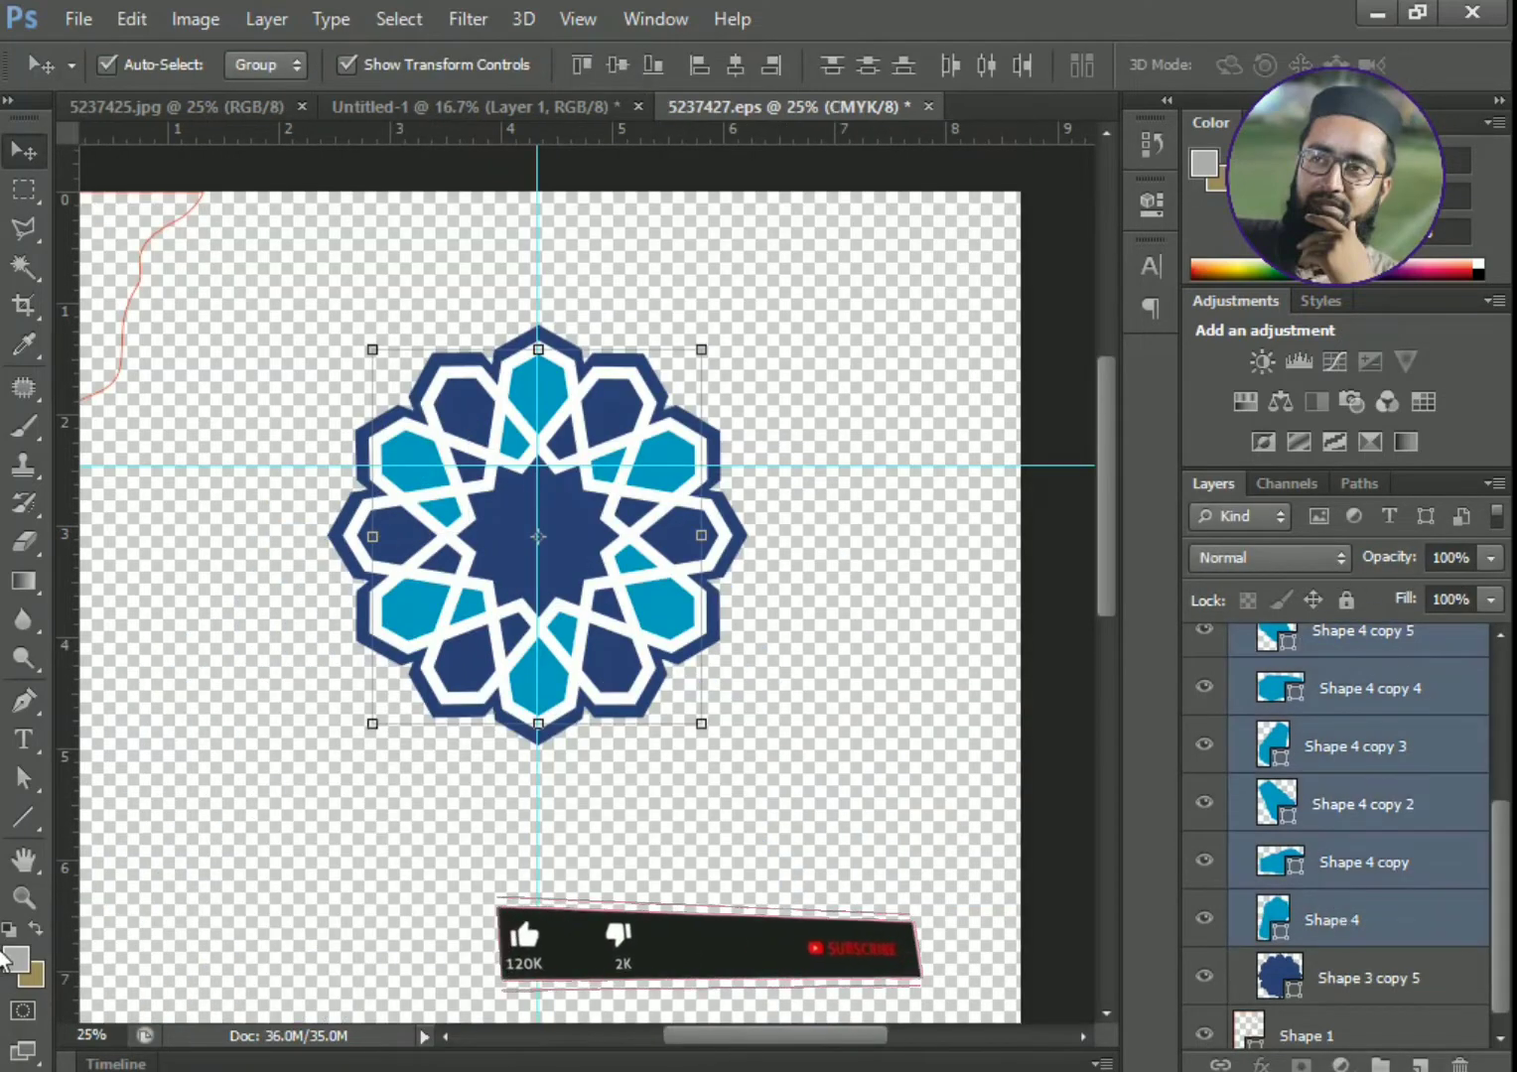
- Try lavender, pink and green fills on the selected teal petal shapes of the rosette
click(24, 818)
click(265, 67)
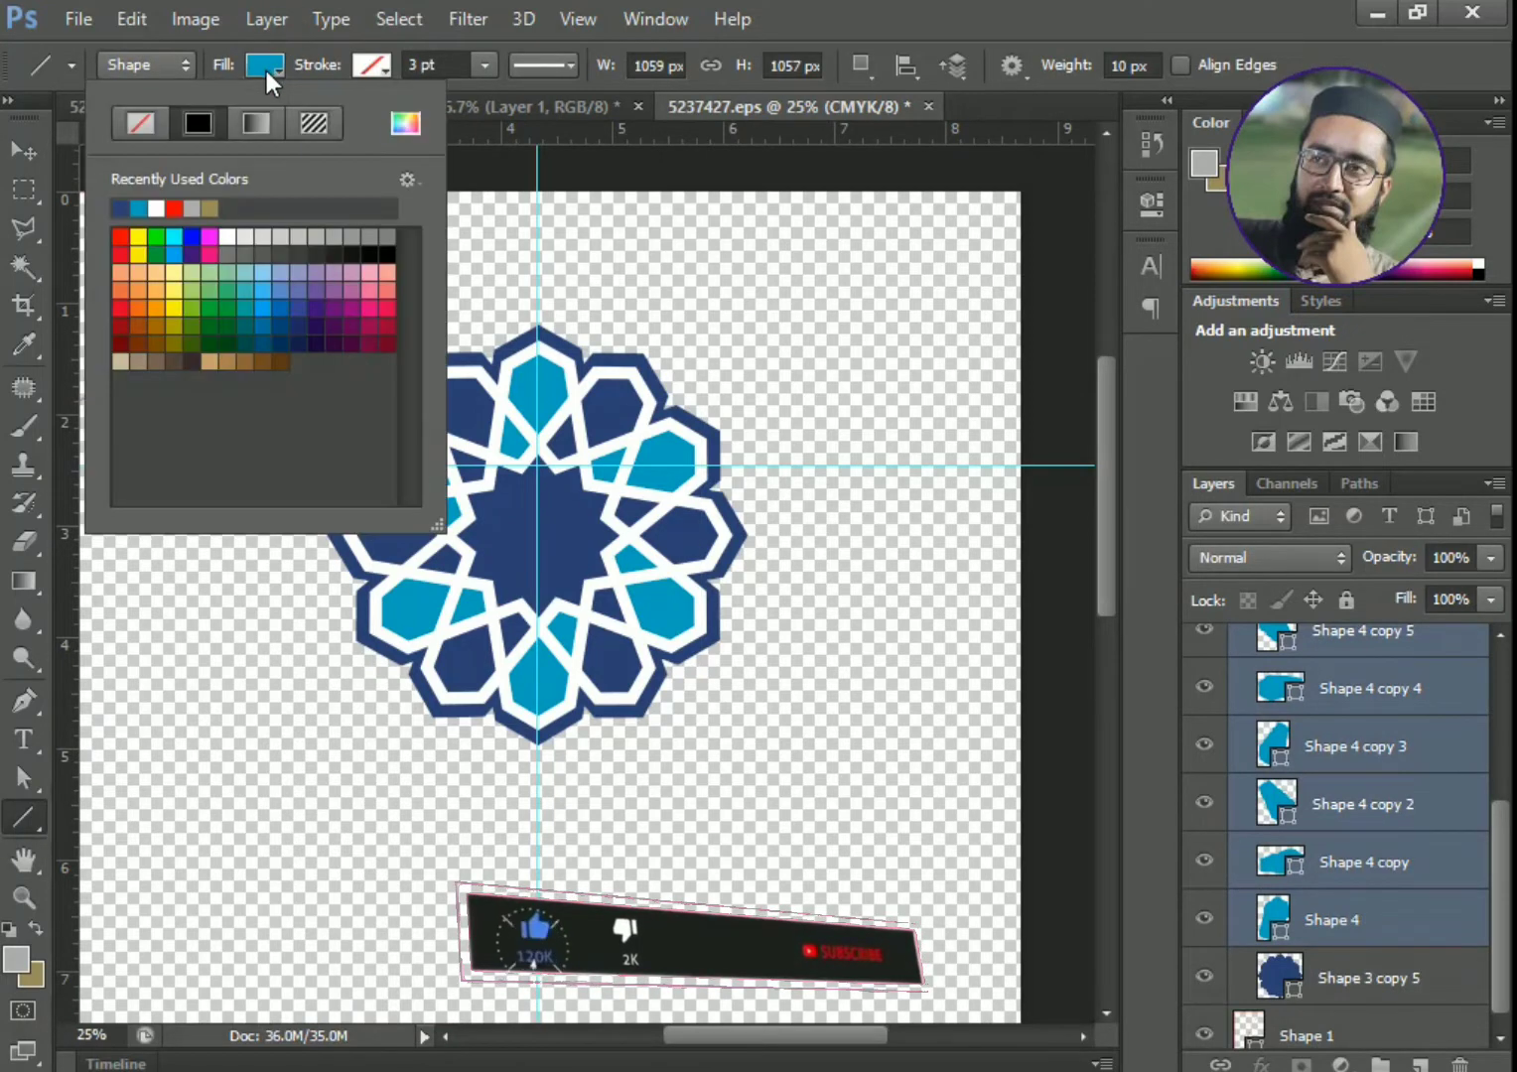
click(316, 275)
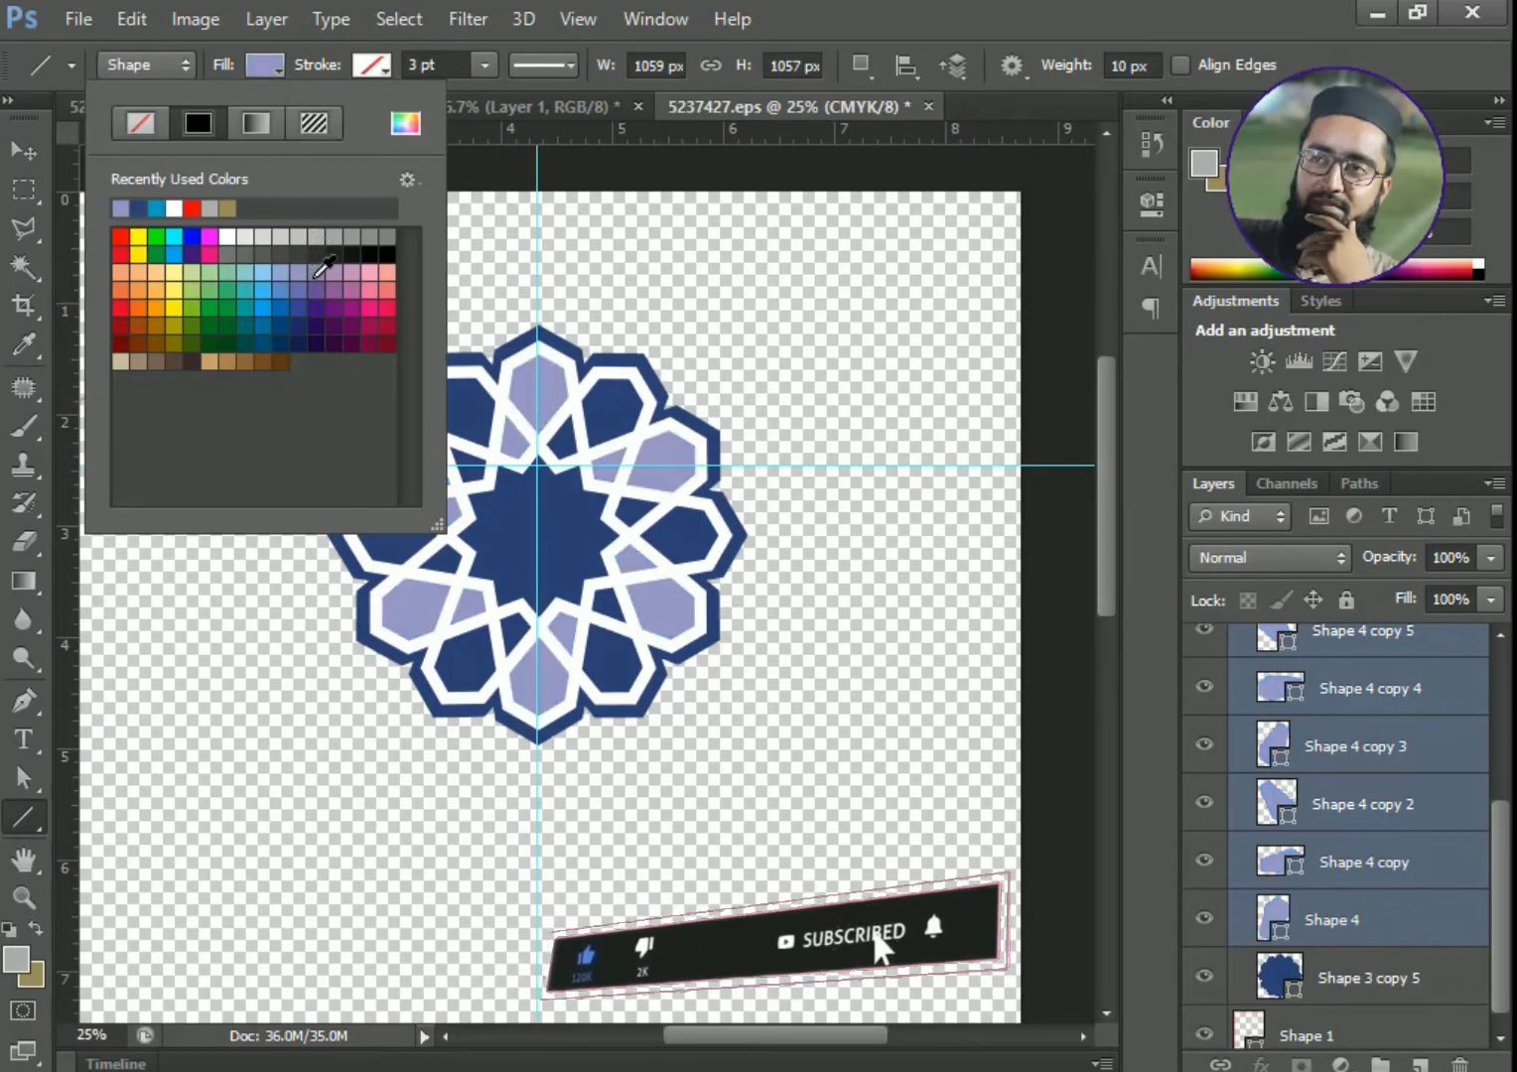
click(372, 309)
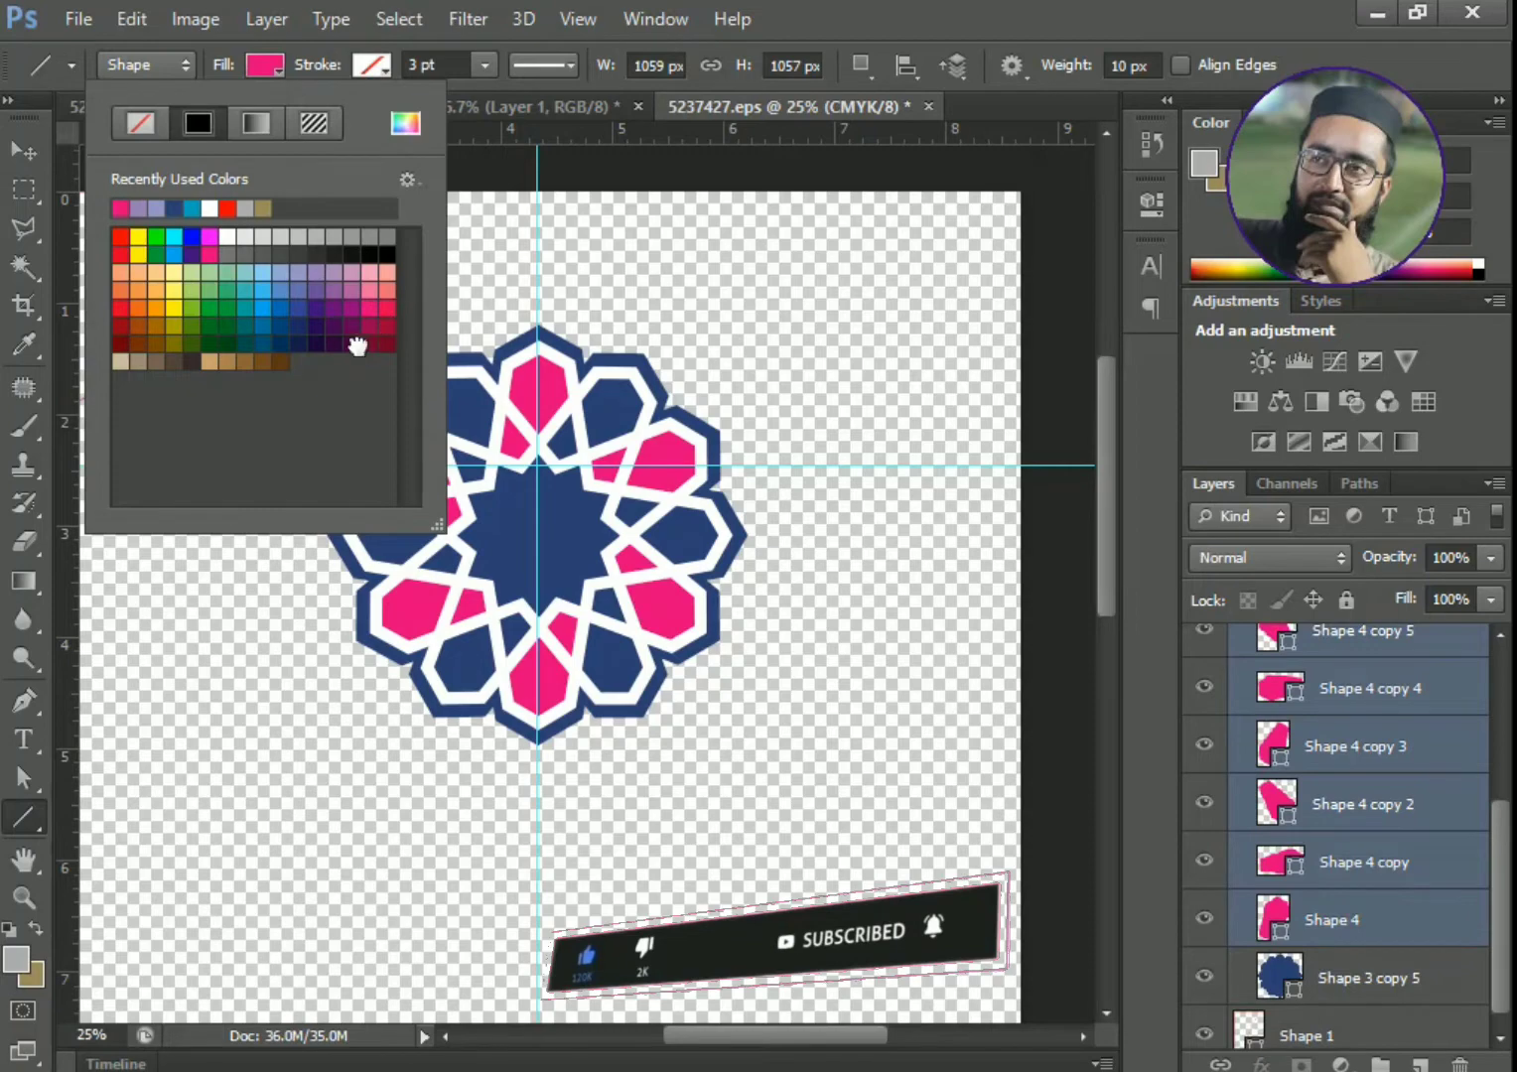
click(340, 343)
click(210, 325)
click(191, 290)
click(89, 295)
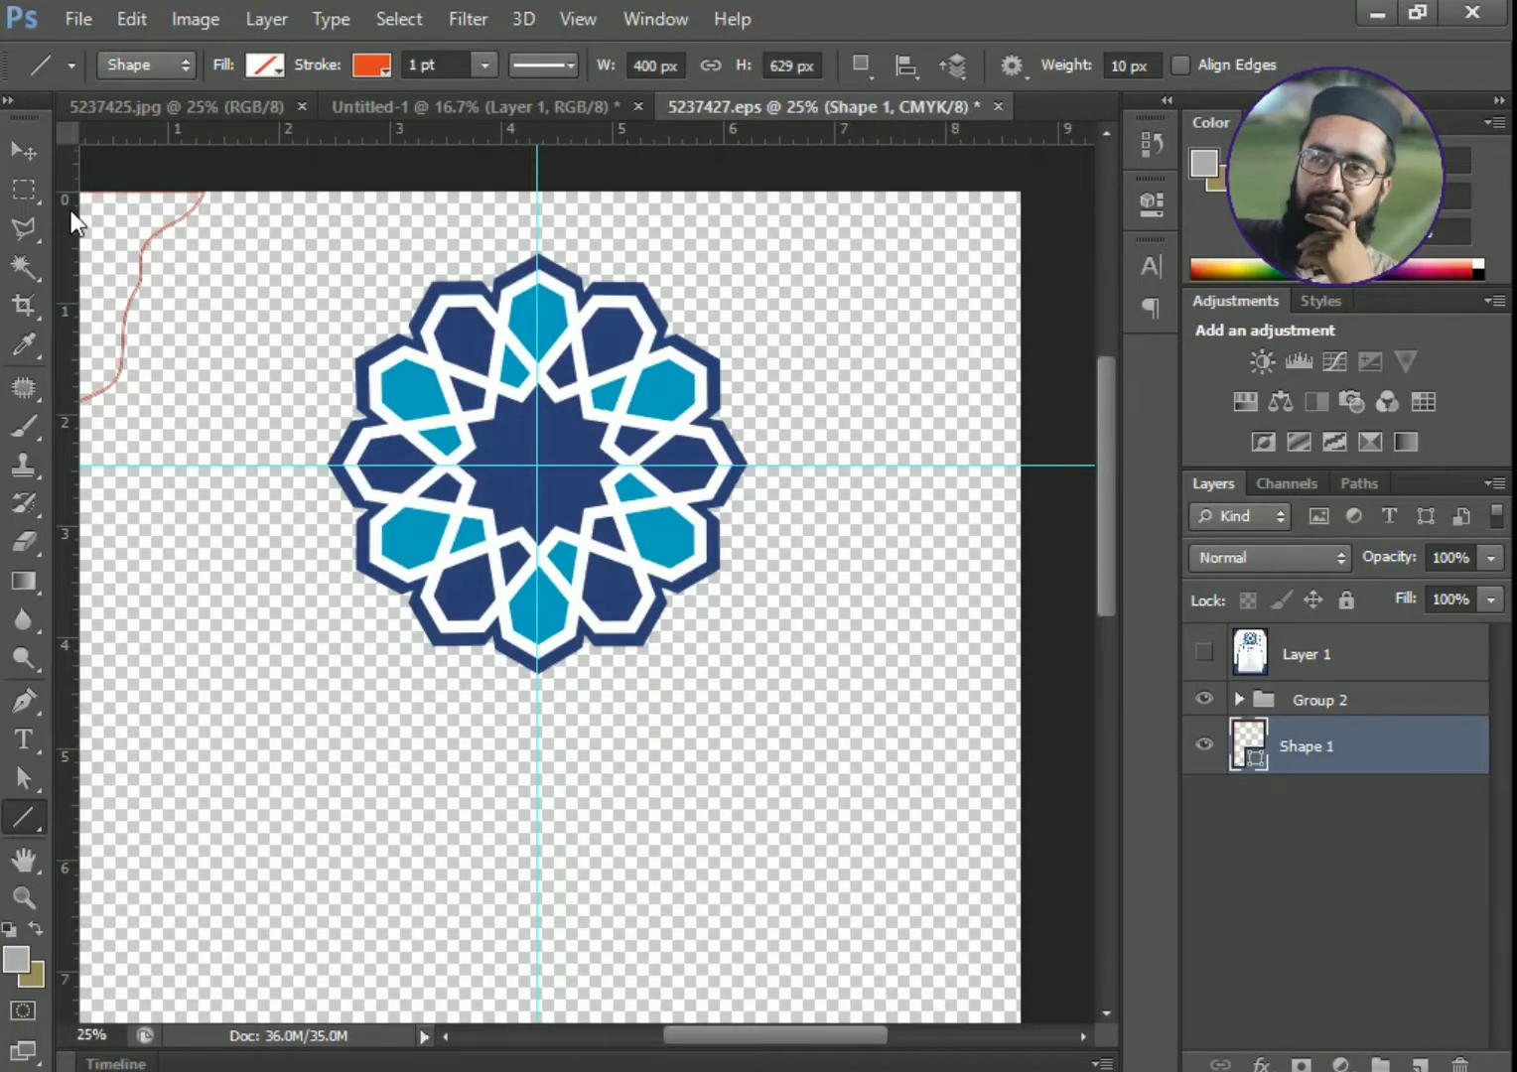
- Show Layer 1 and set Shape 1's stroke to the orange ee9706 sampled from the reference's corner border
key(v)
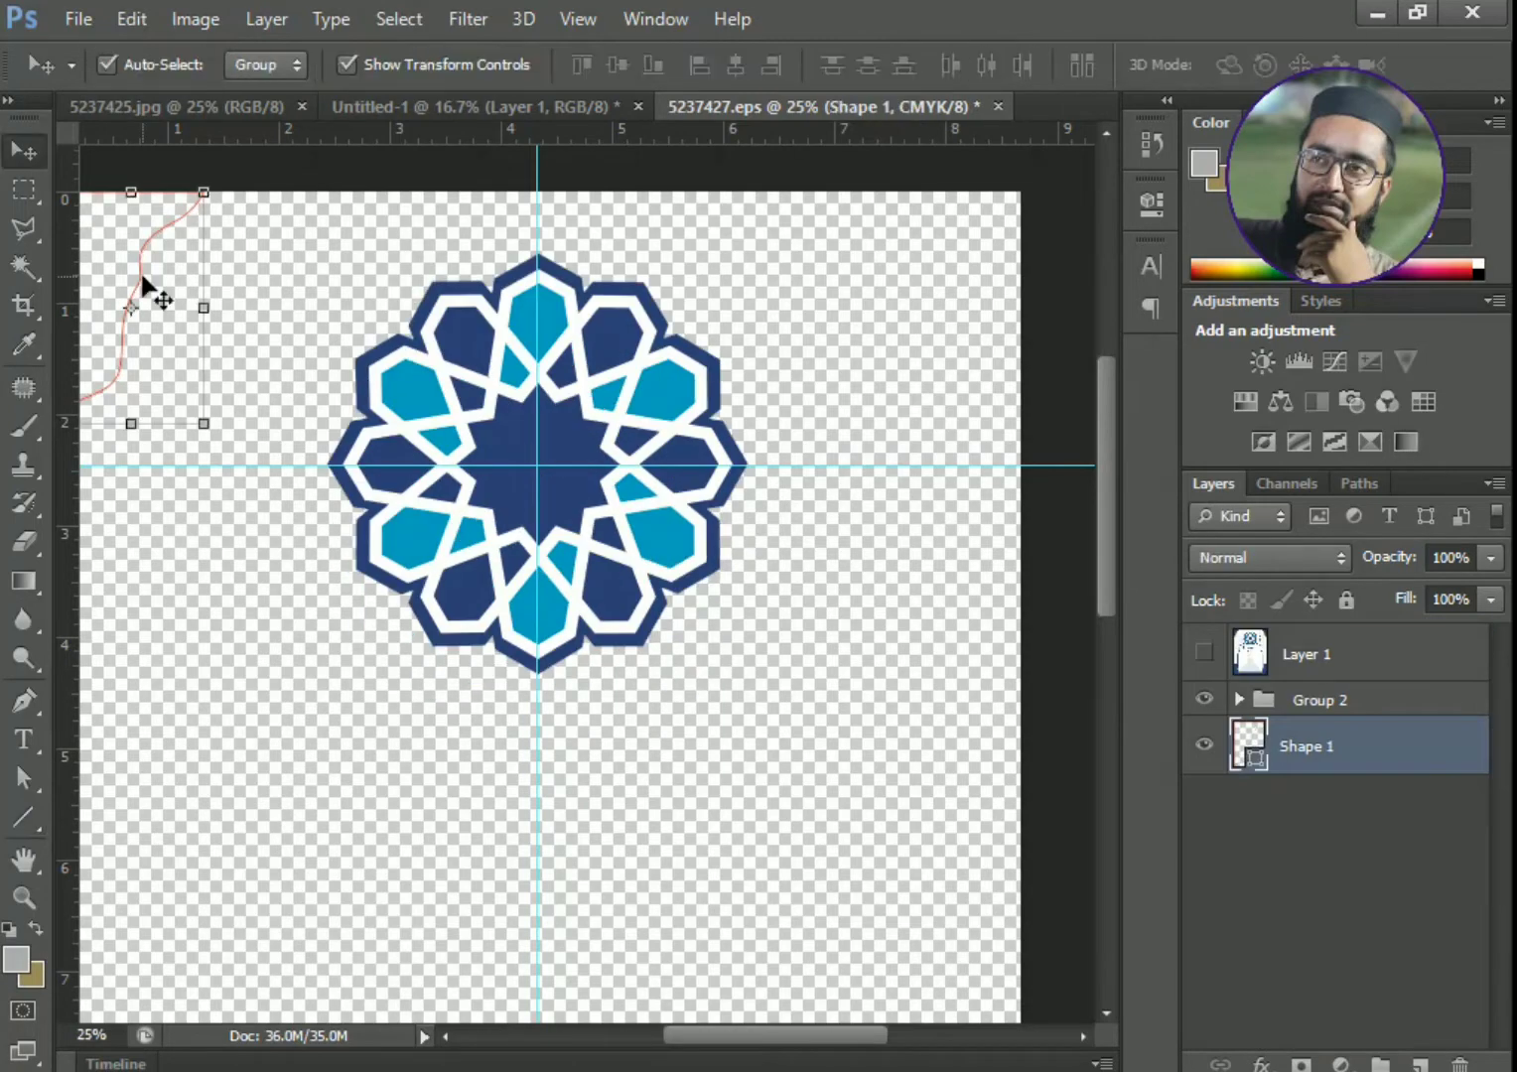
key(ctrl+plus)
key(ctrl+plus)
drag(447, 394, 713, 591)
click(1207, 651)
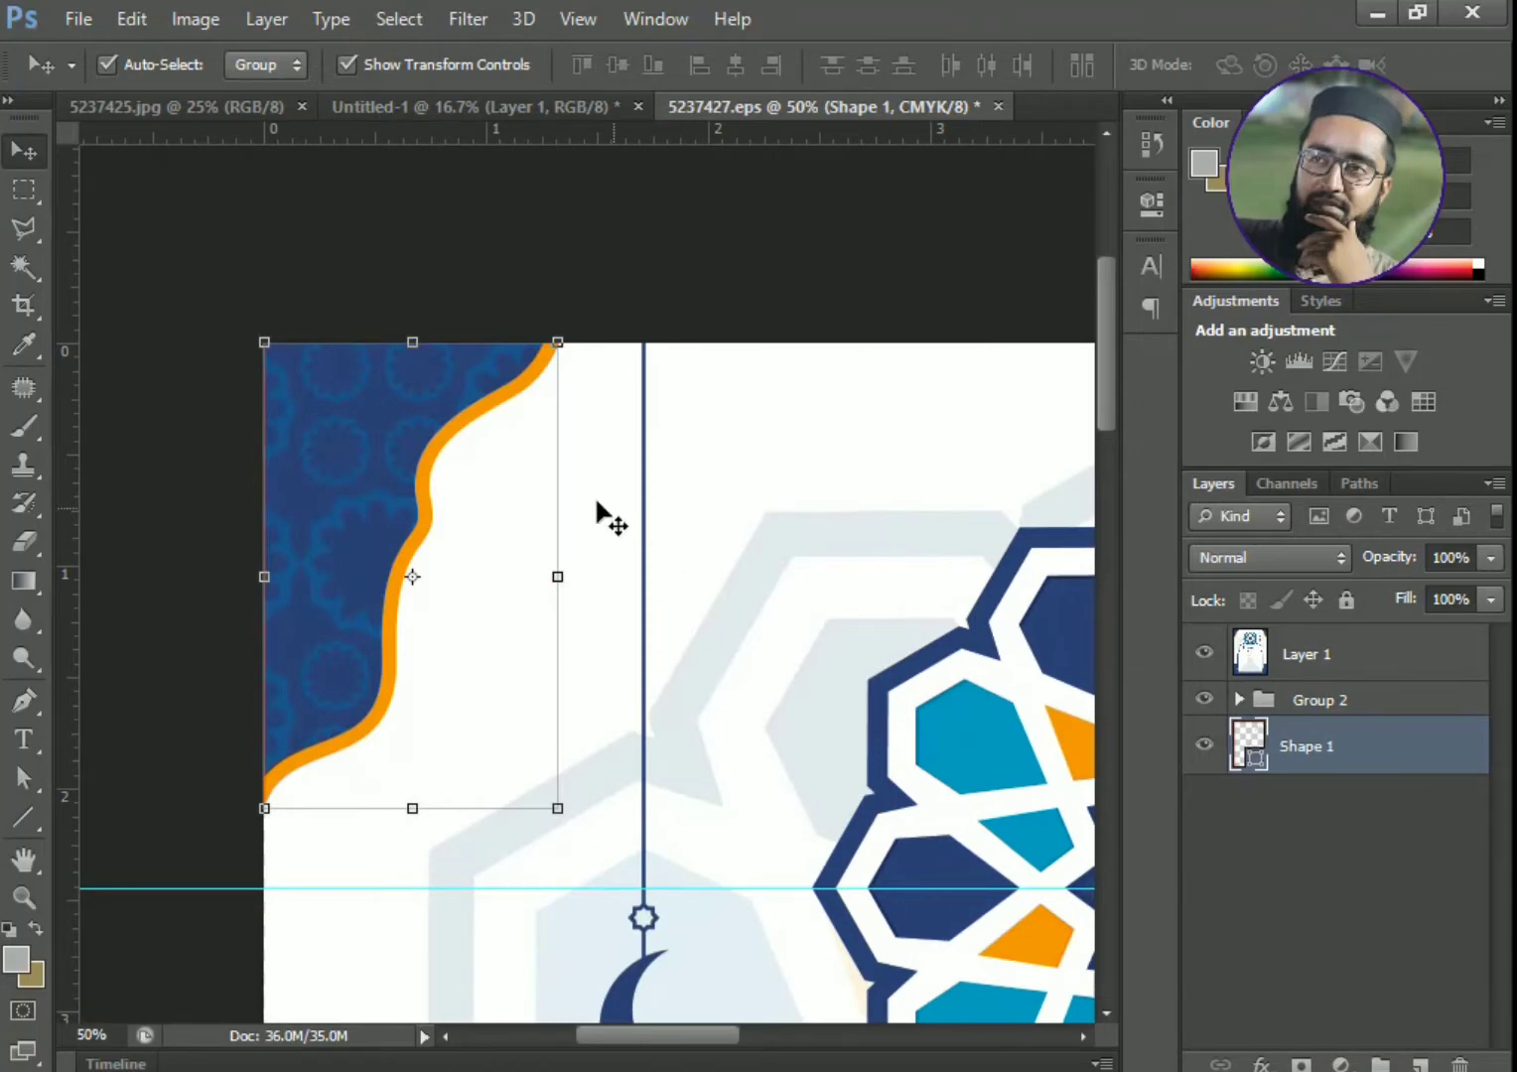
click(34, 812)
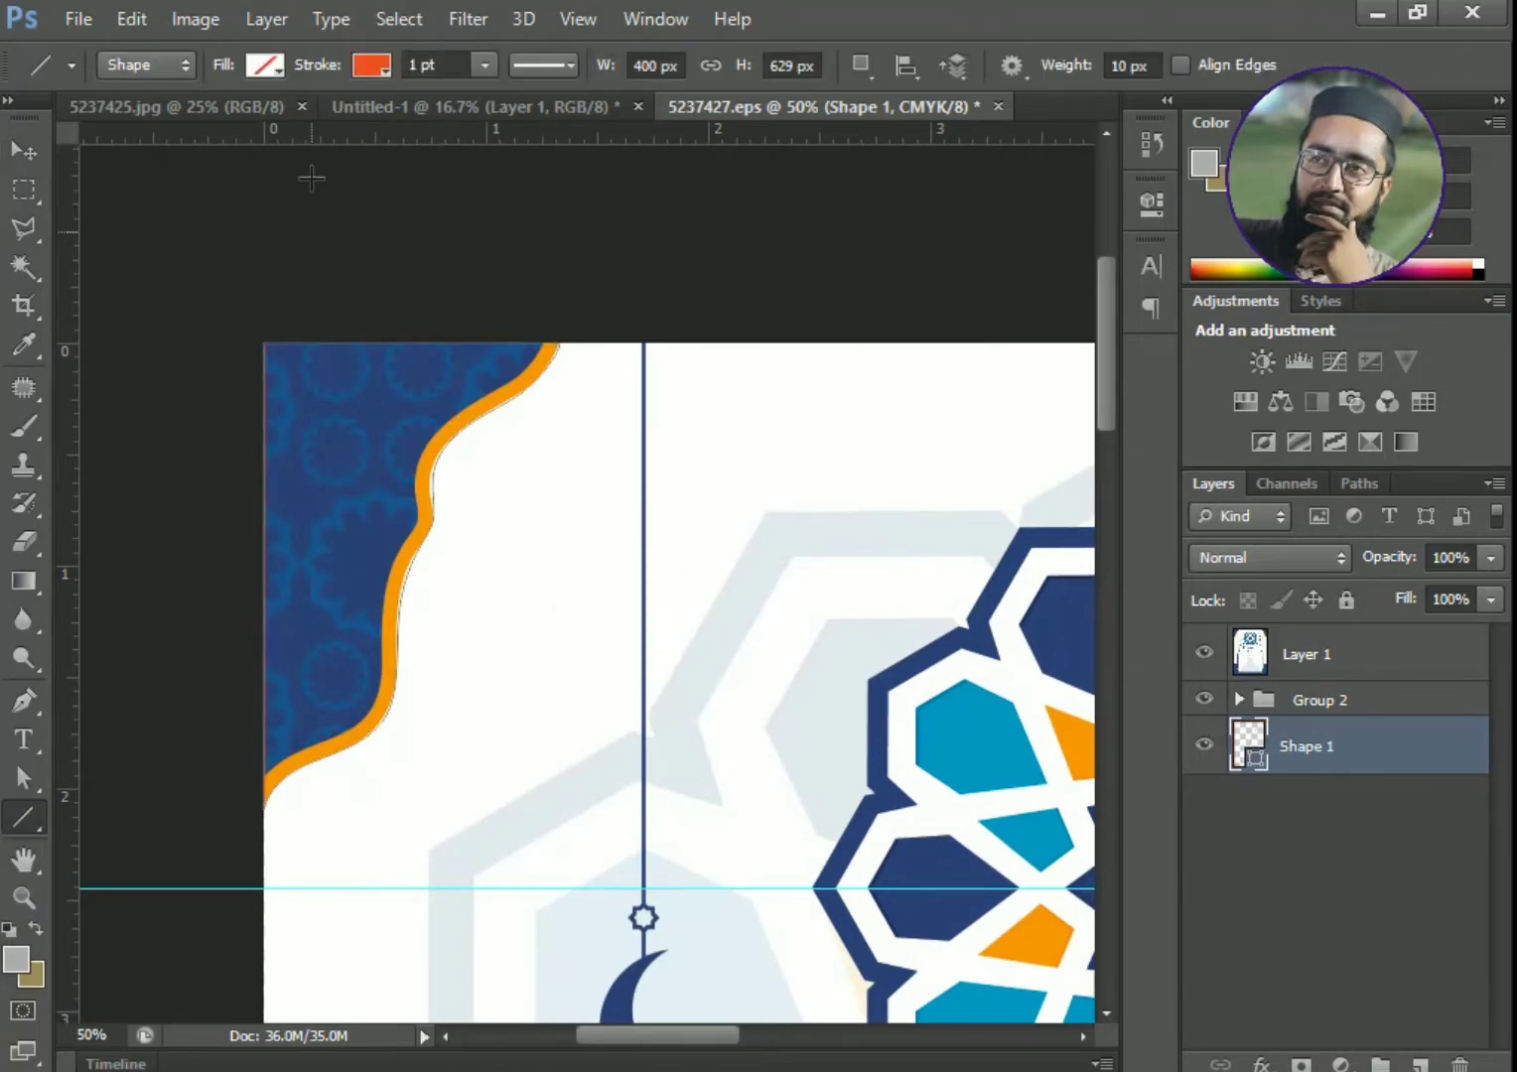
click(372, 65)
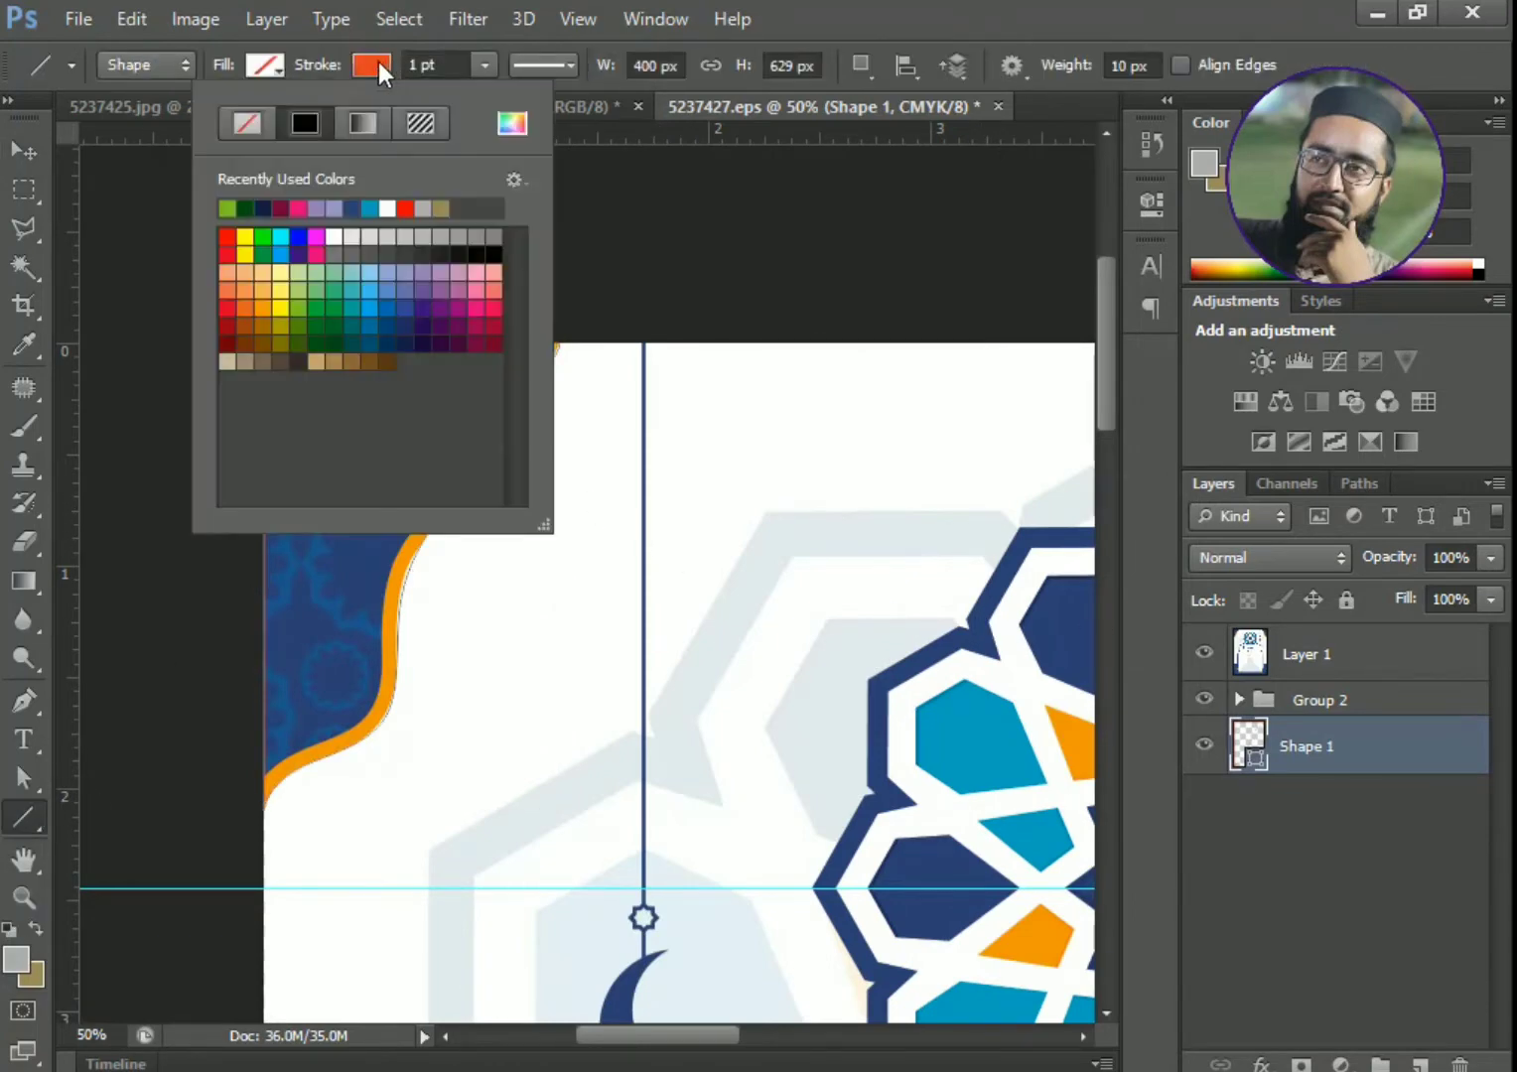
click(510, 128)
click(396, 602)
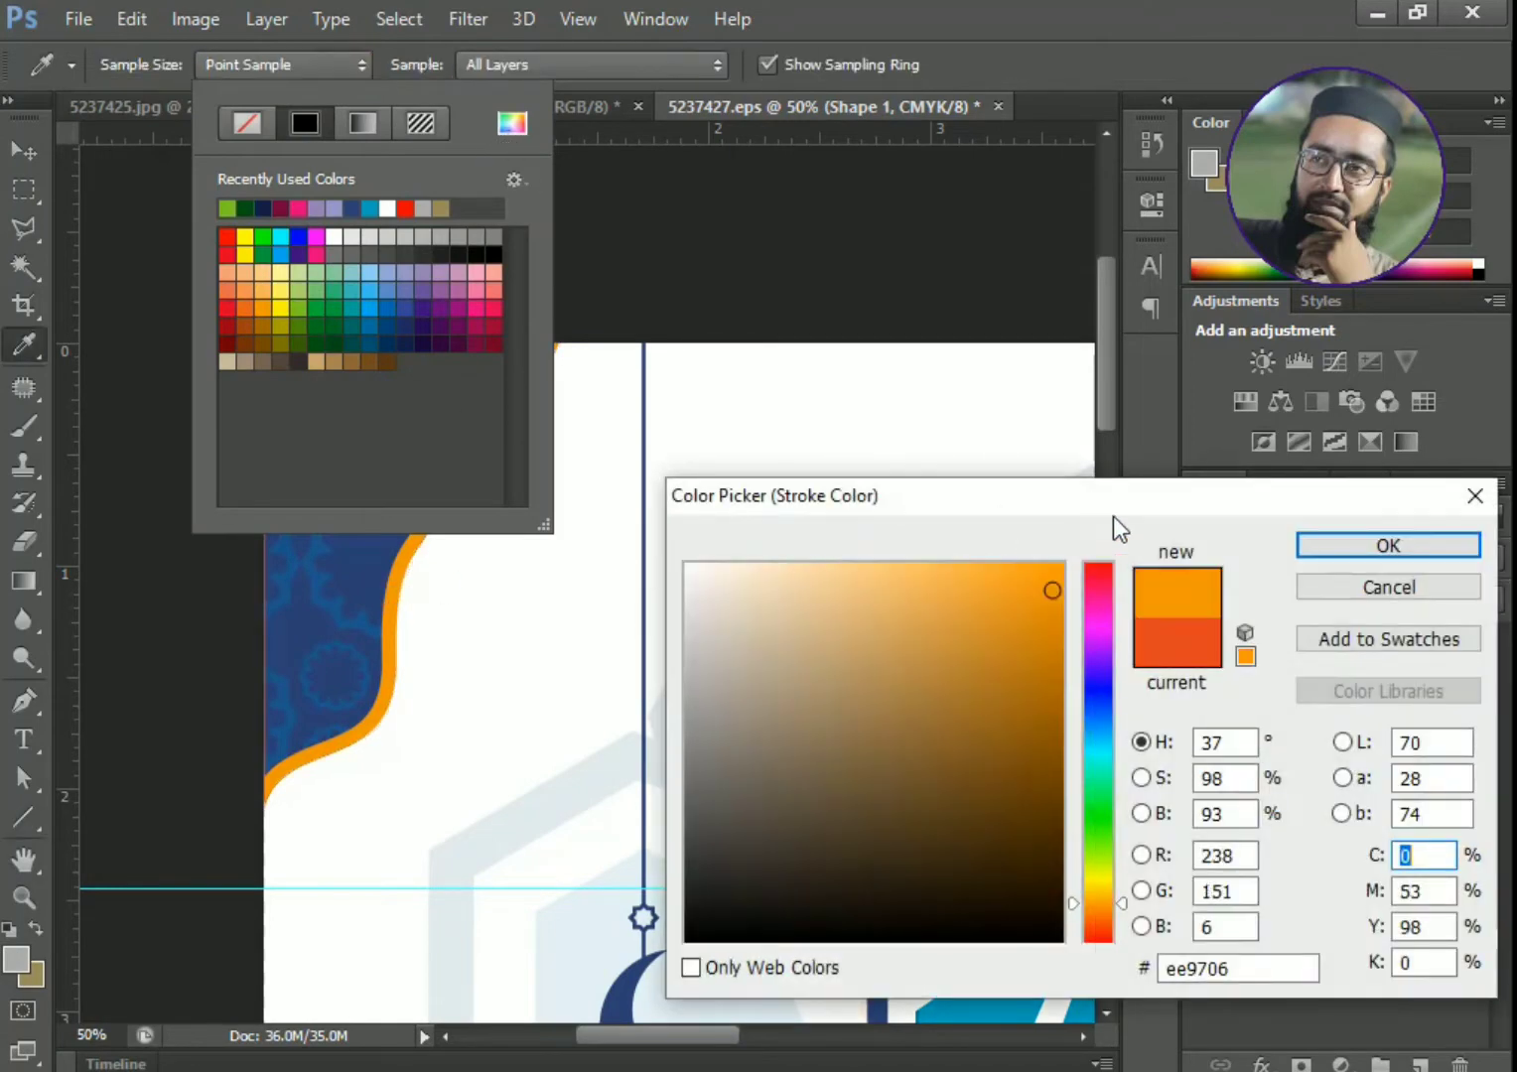
click(1342, 546)
- Move Shape 1 above Layer 1 and set its stroke width to 8 pt
click(19, 154)
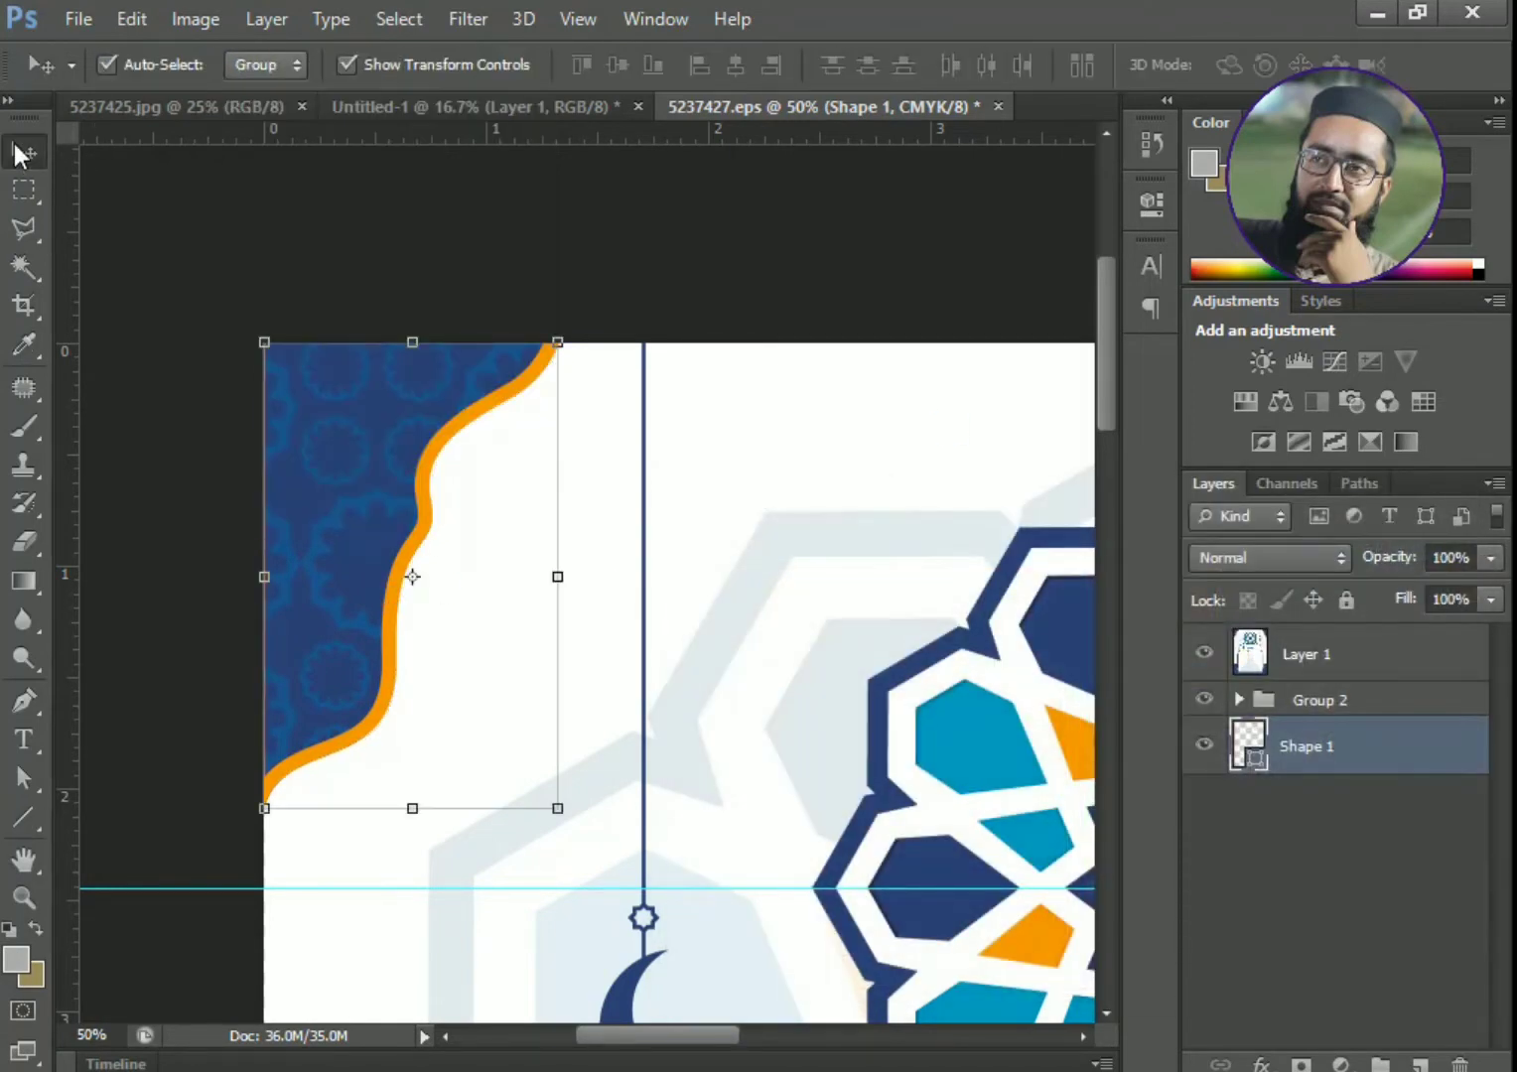
drag(1323, 751, 1315, 638)
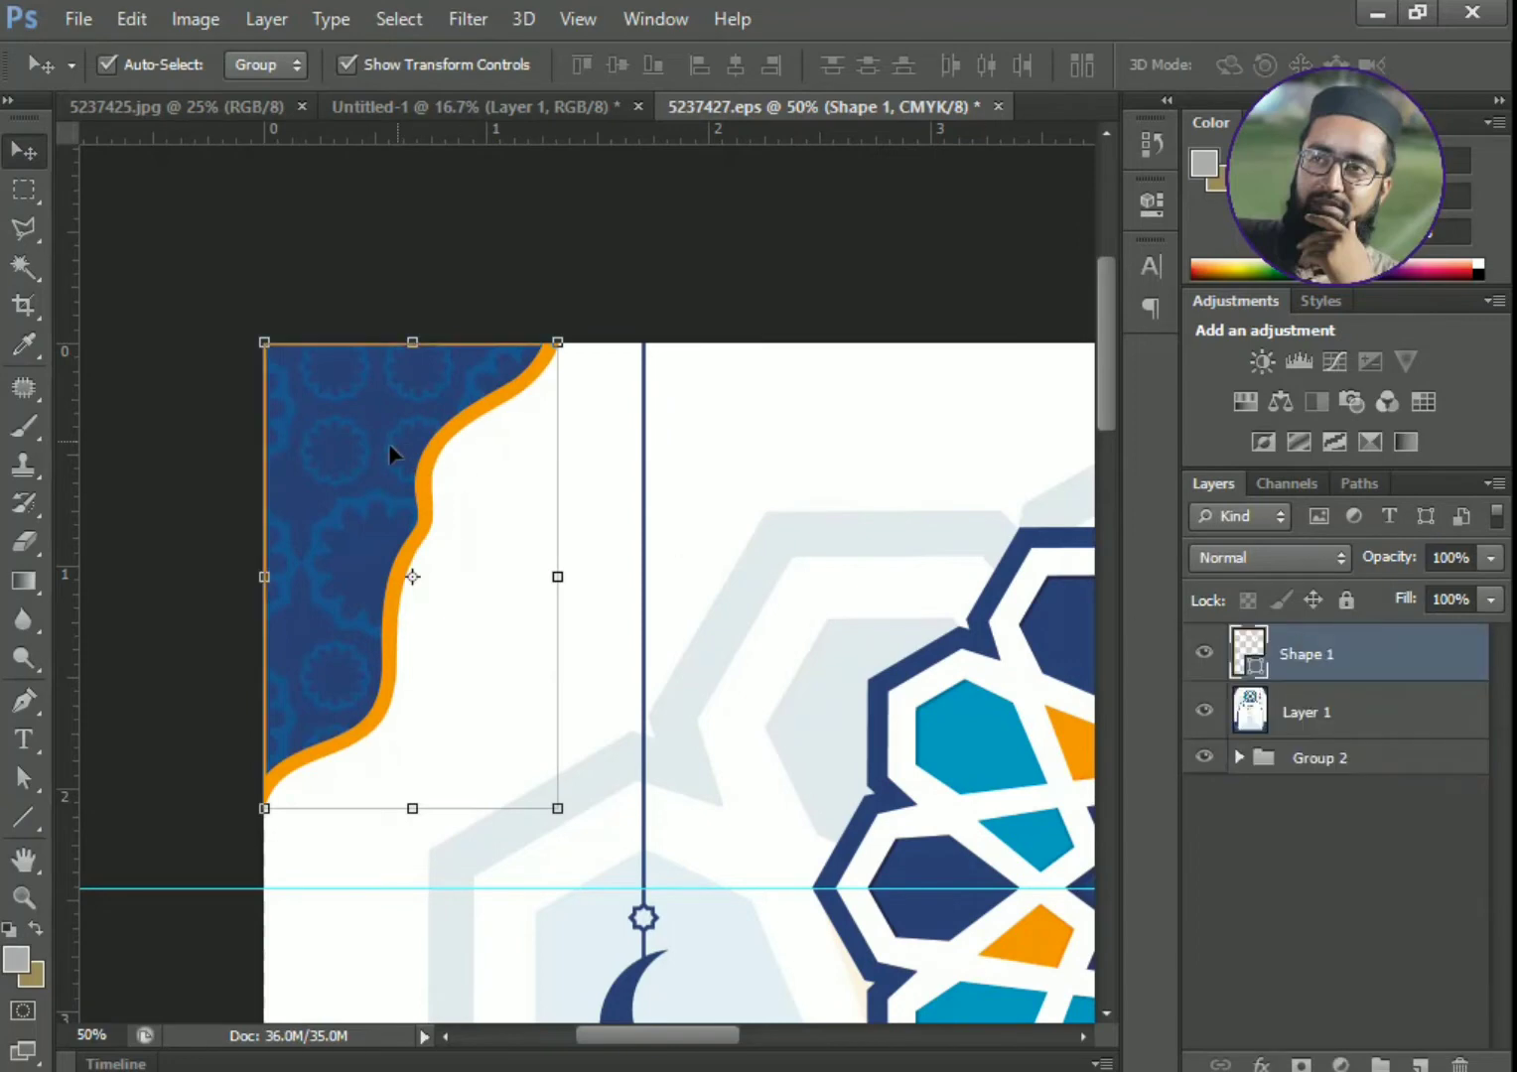
click(25, 820)
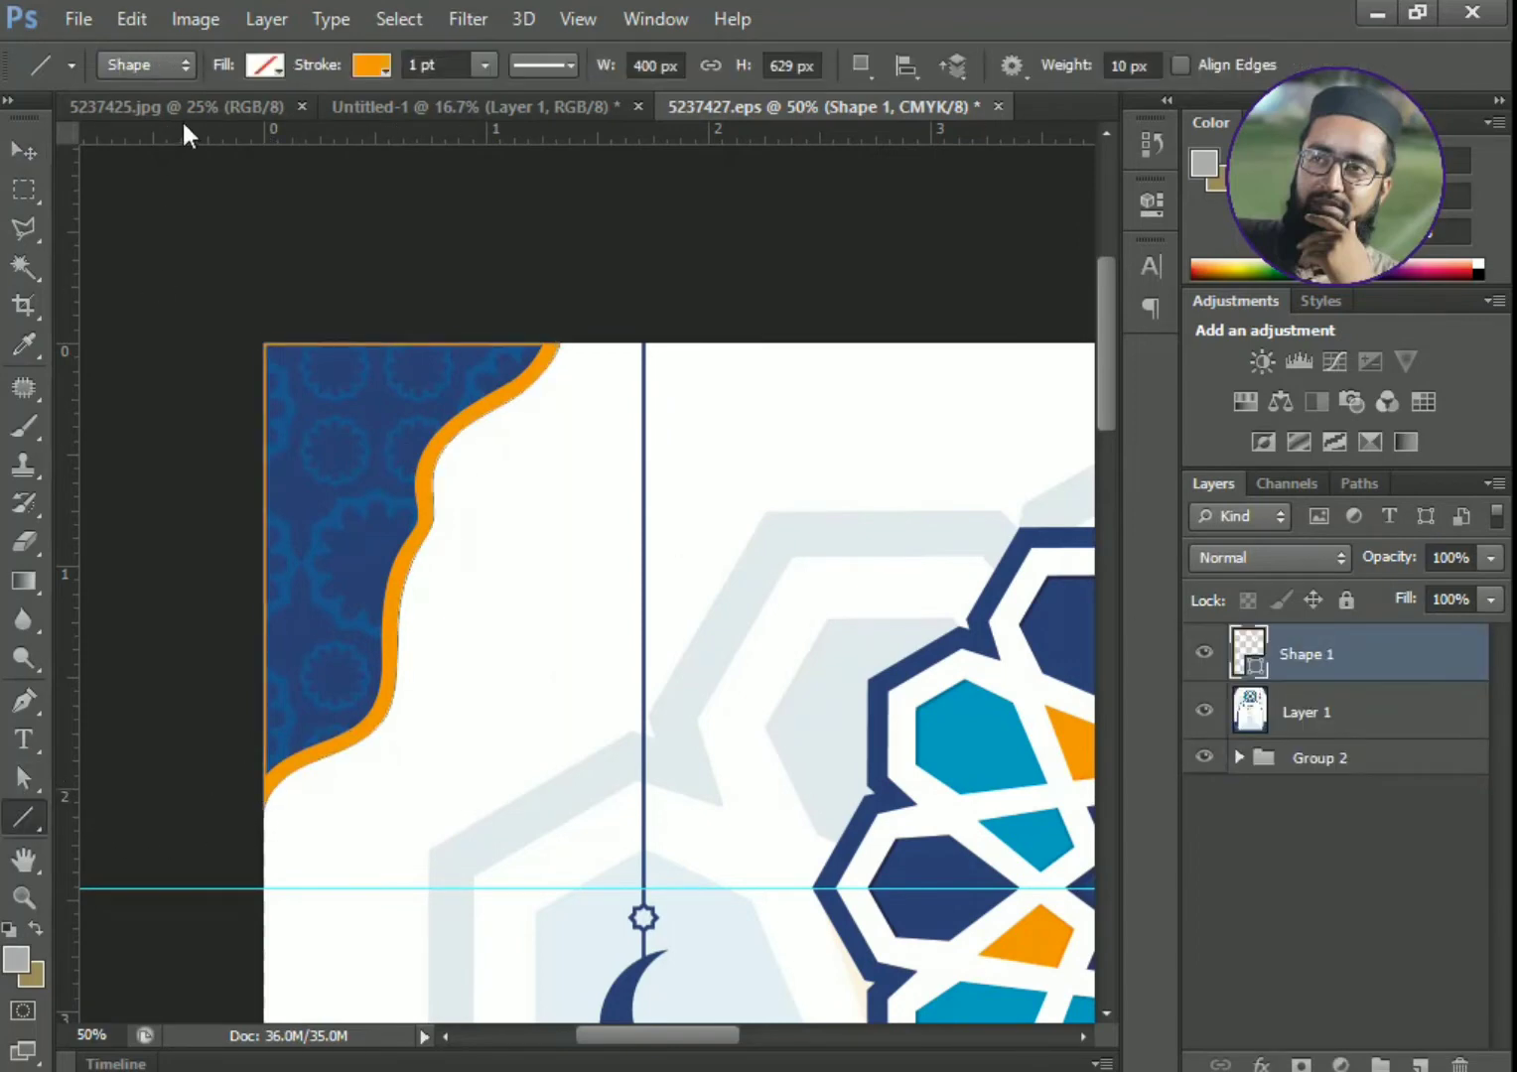
click(467, 62)
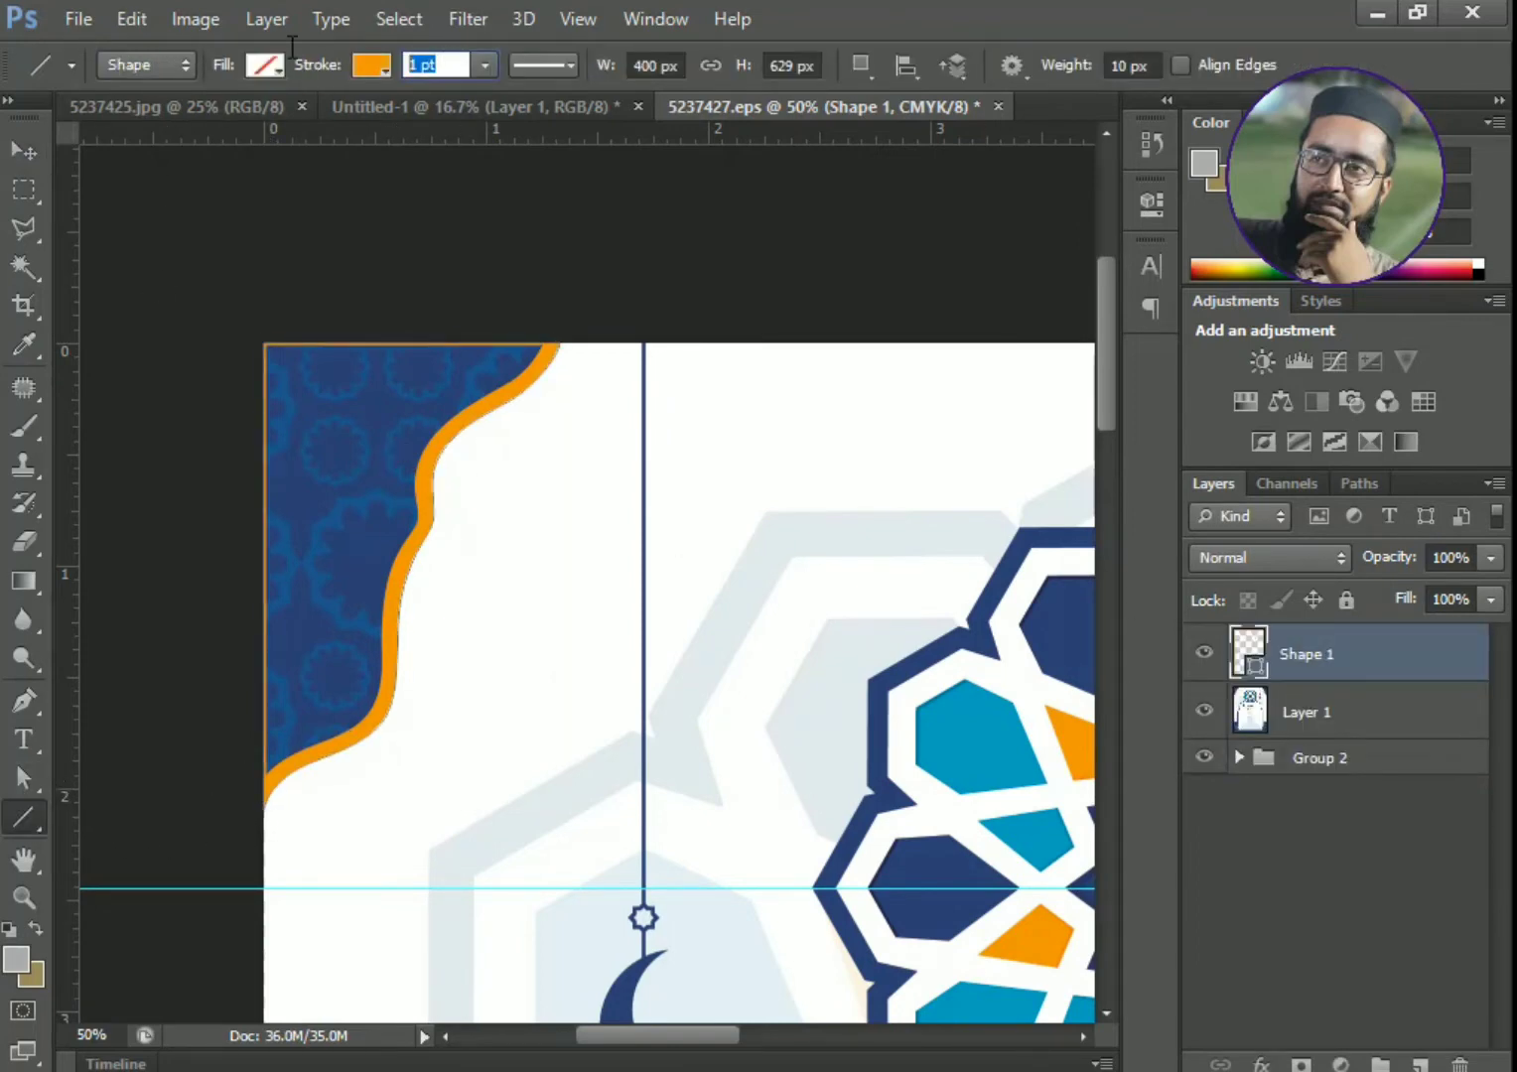
key(Return)
scroll(577, 379, up, 1)
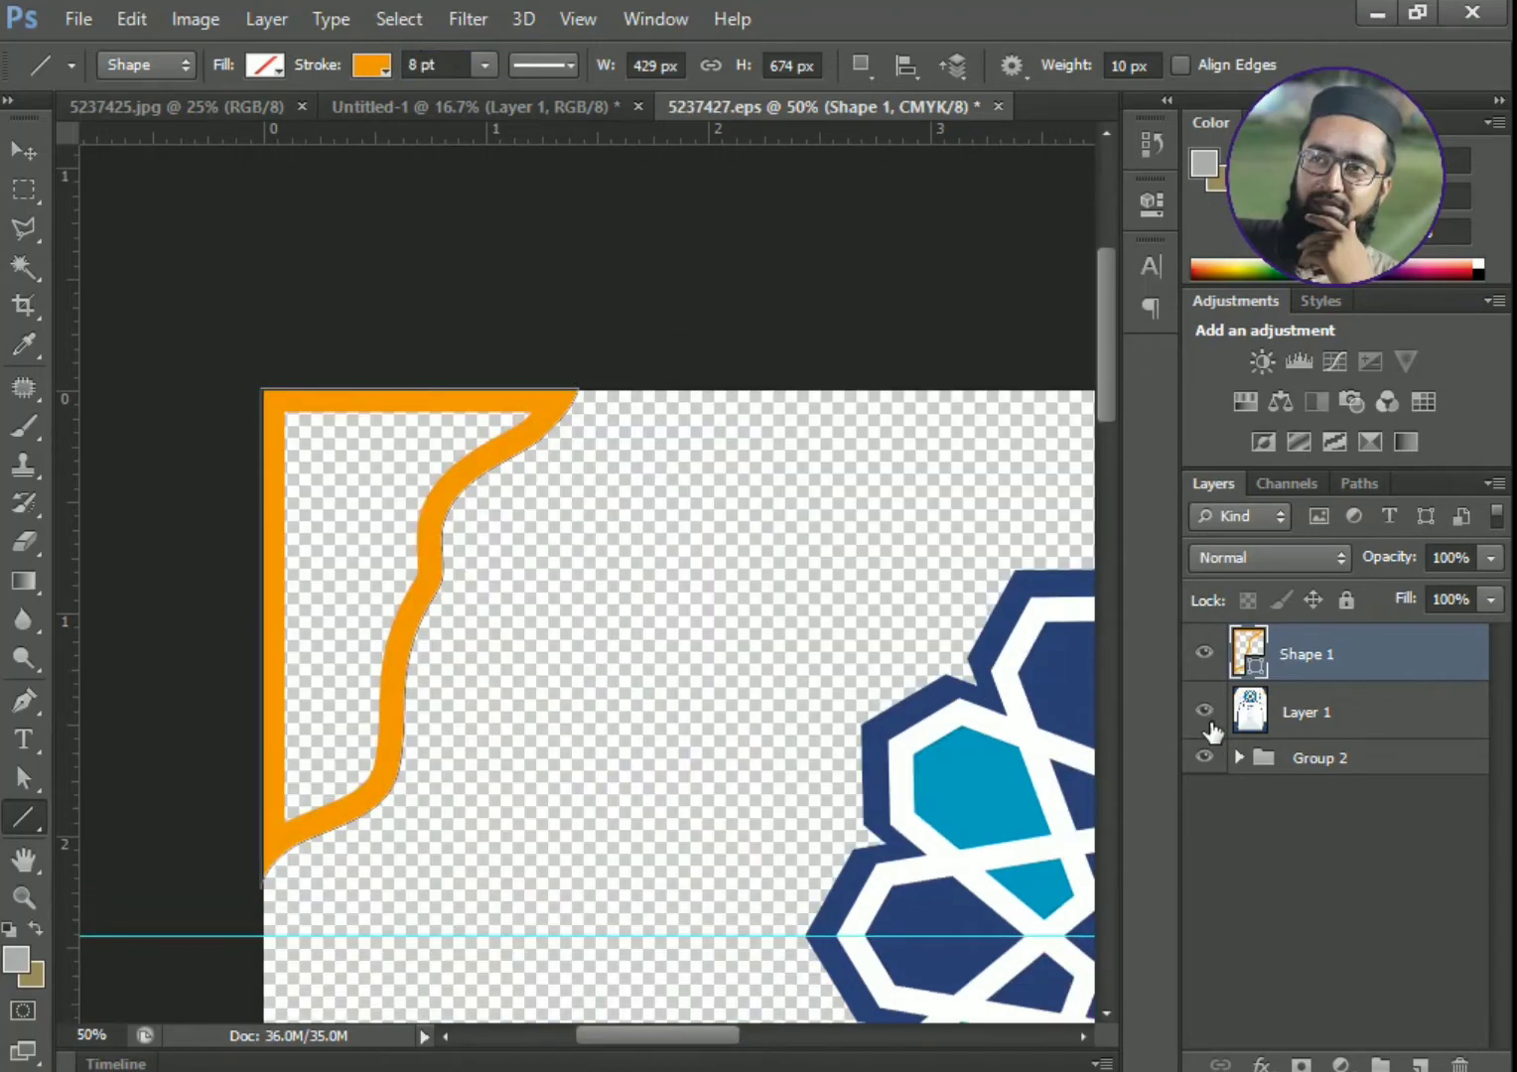
click(1204, 711)
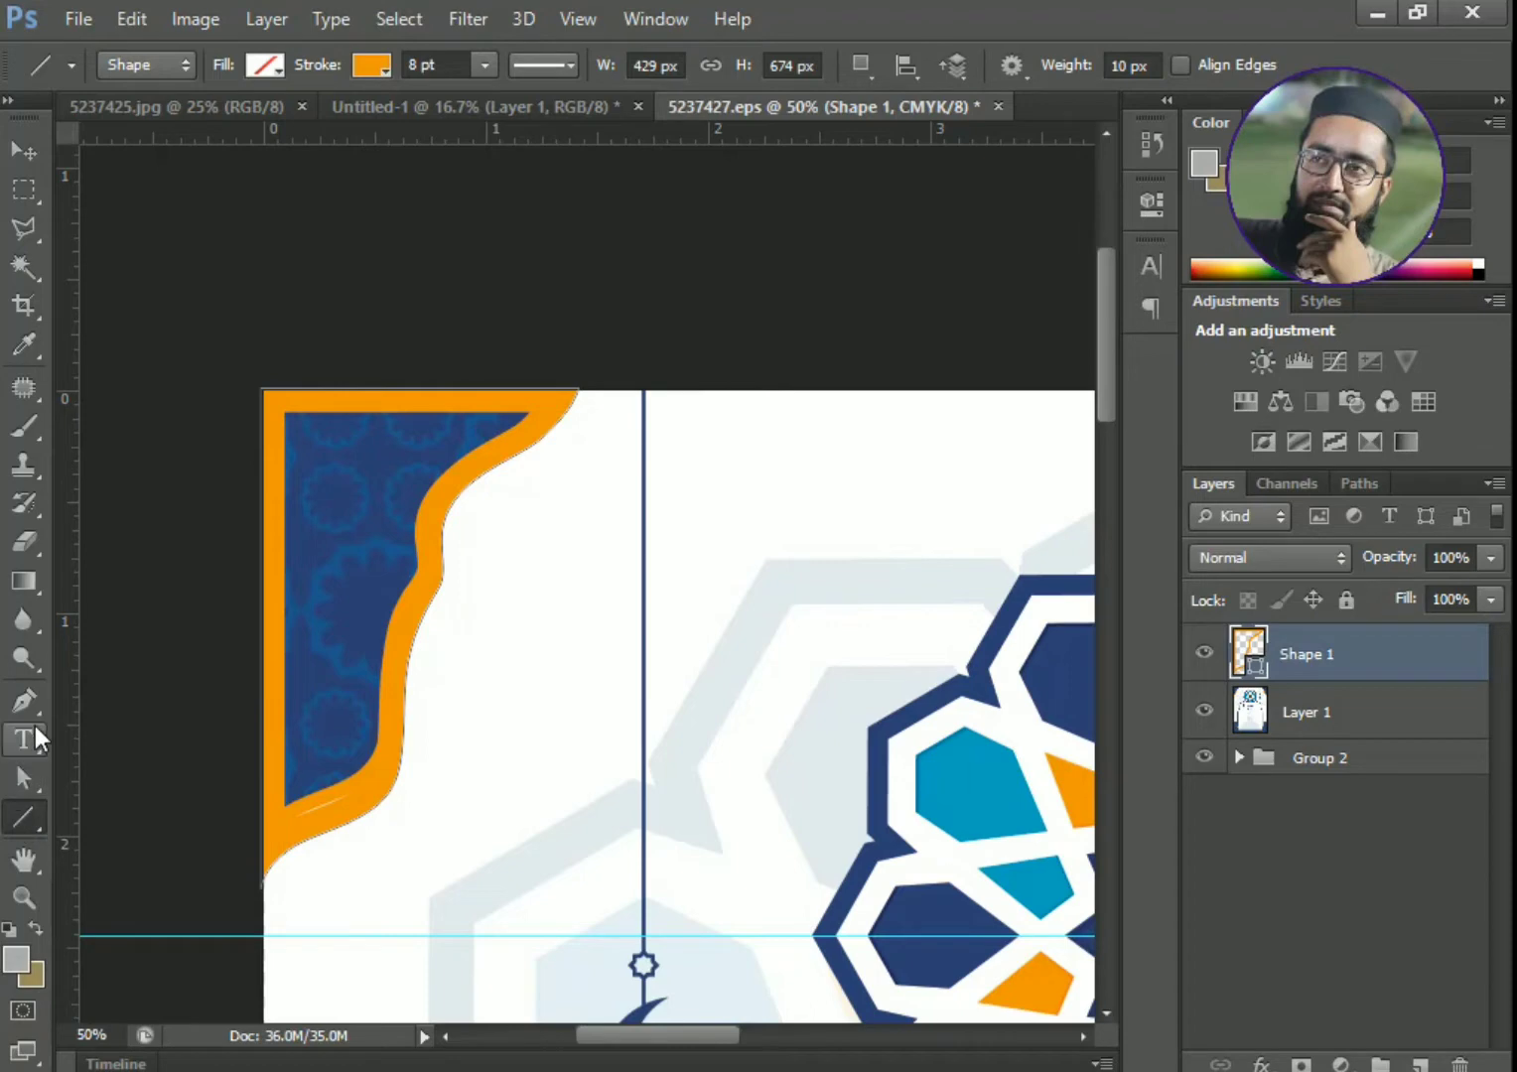
- Fill the corner shape, Shape 1, with the recently used navy blue
click(266, 65)
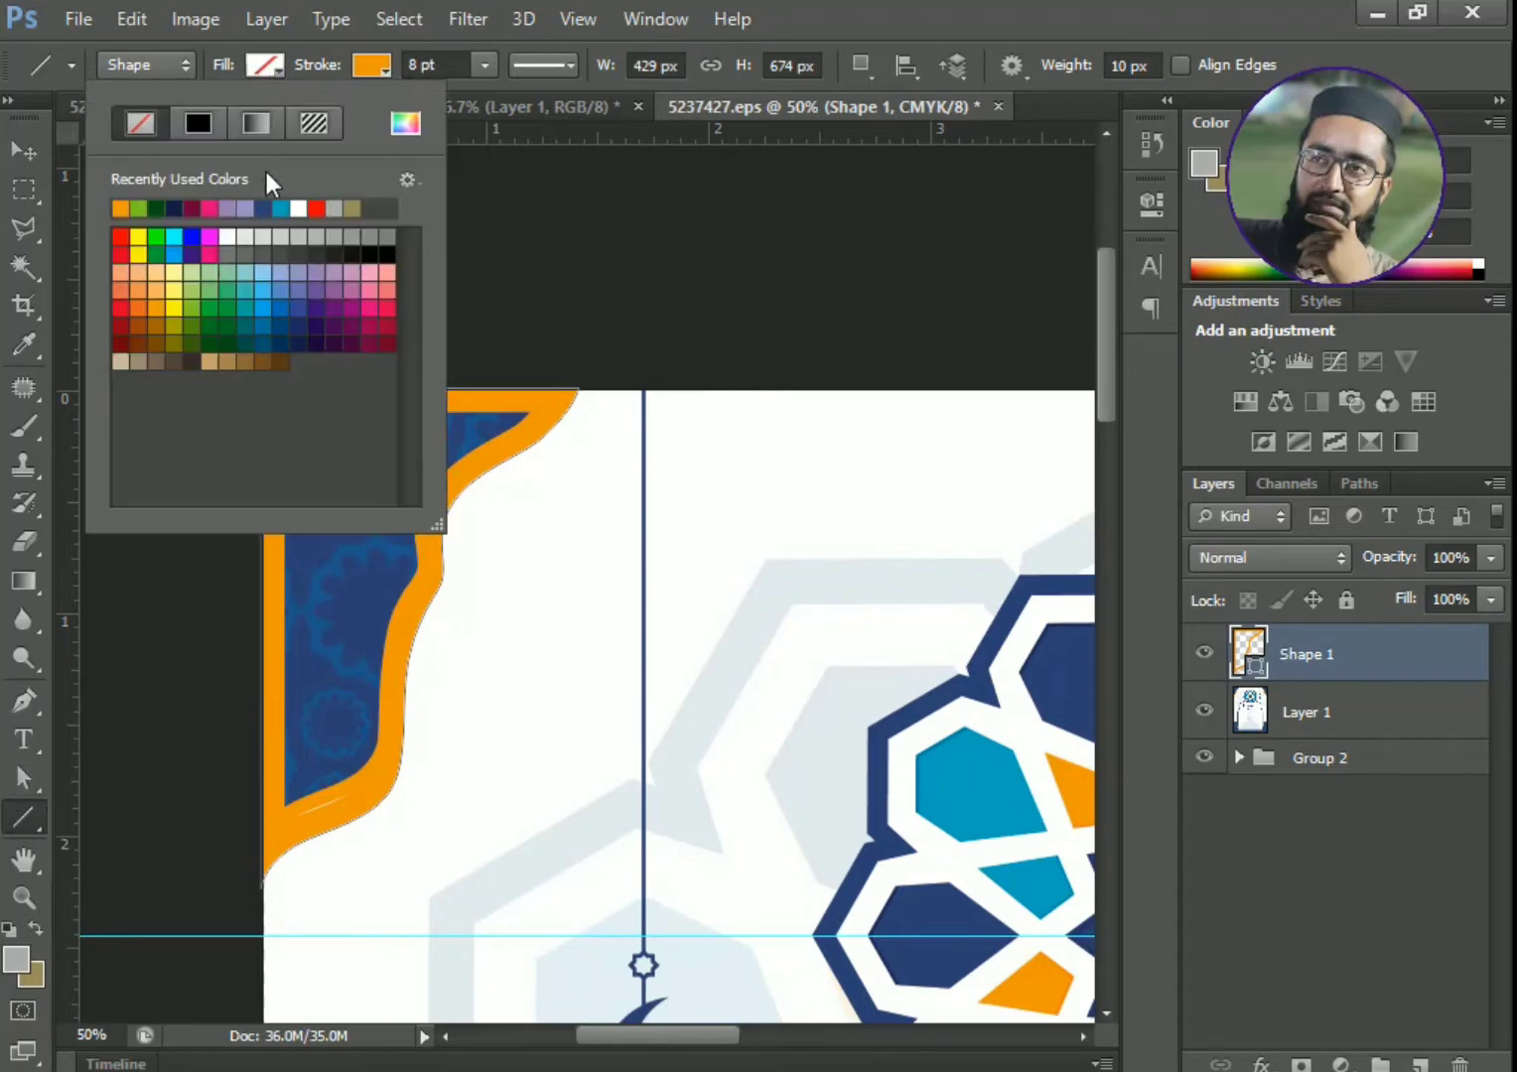
click(265, 209)
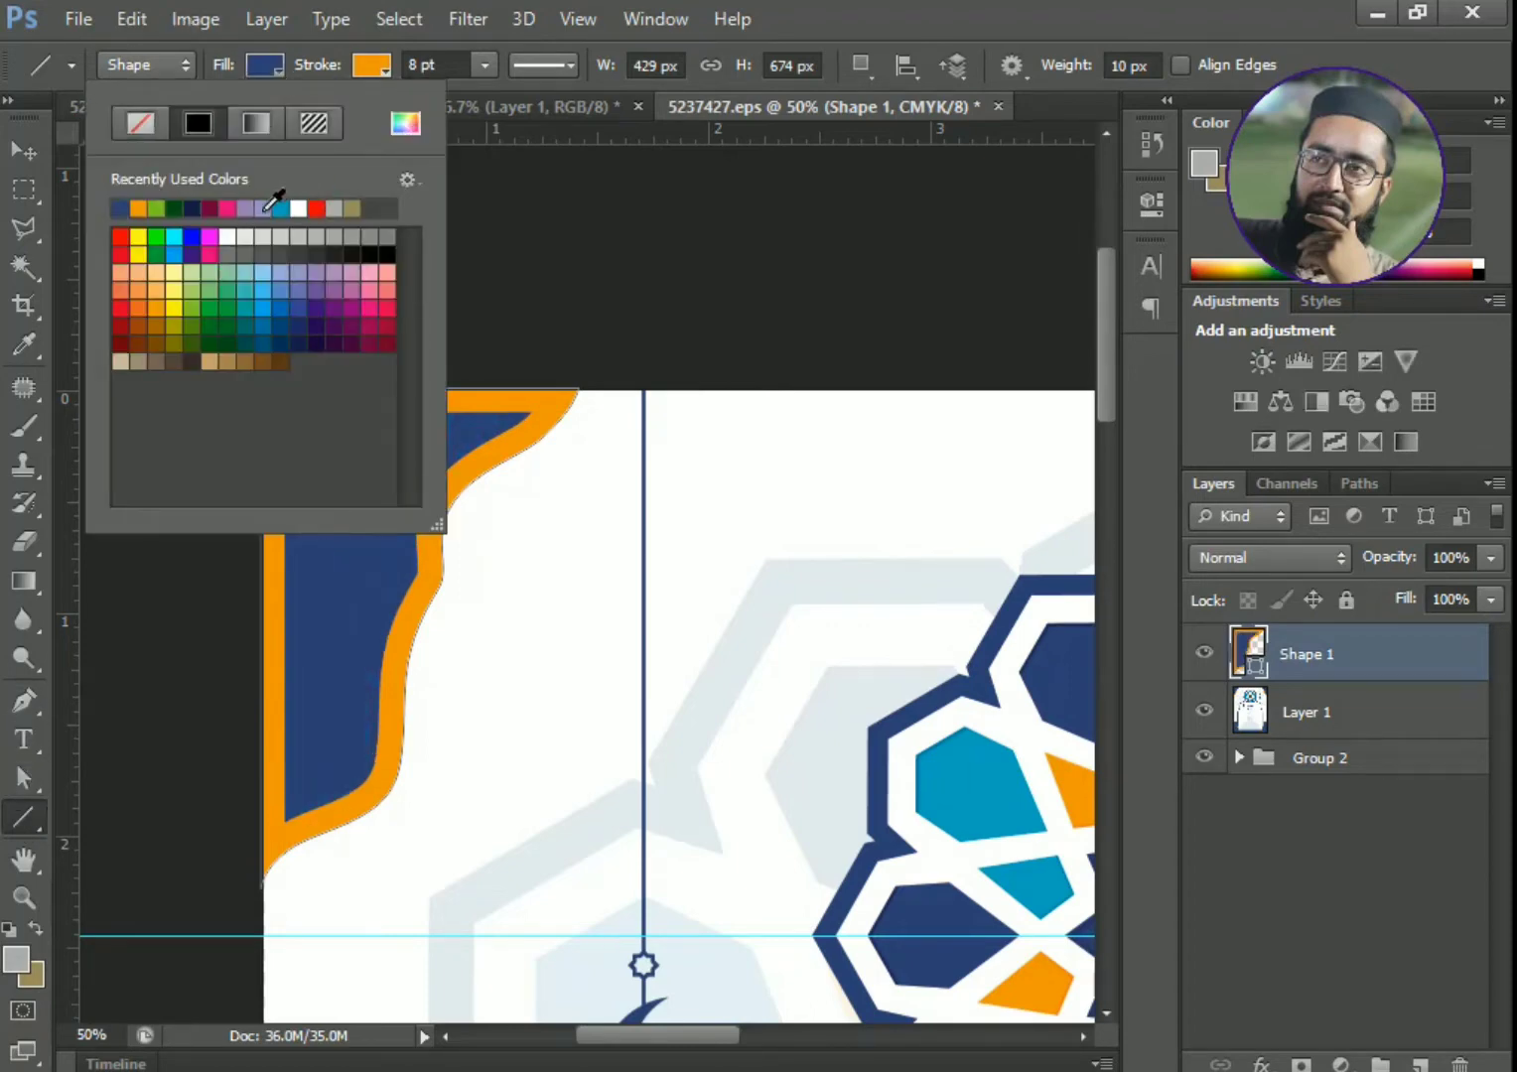
key(Escape)
- Move the two top anchor points of Shape 1 up past the canvas edge to push its top stroke off the page
key(a)
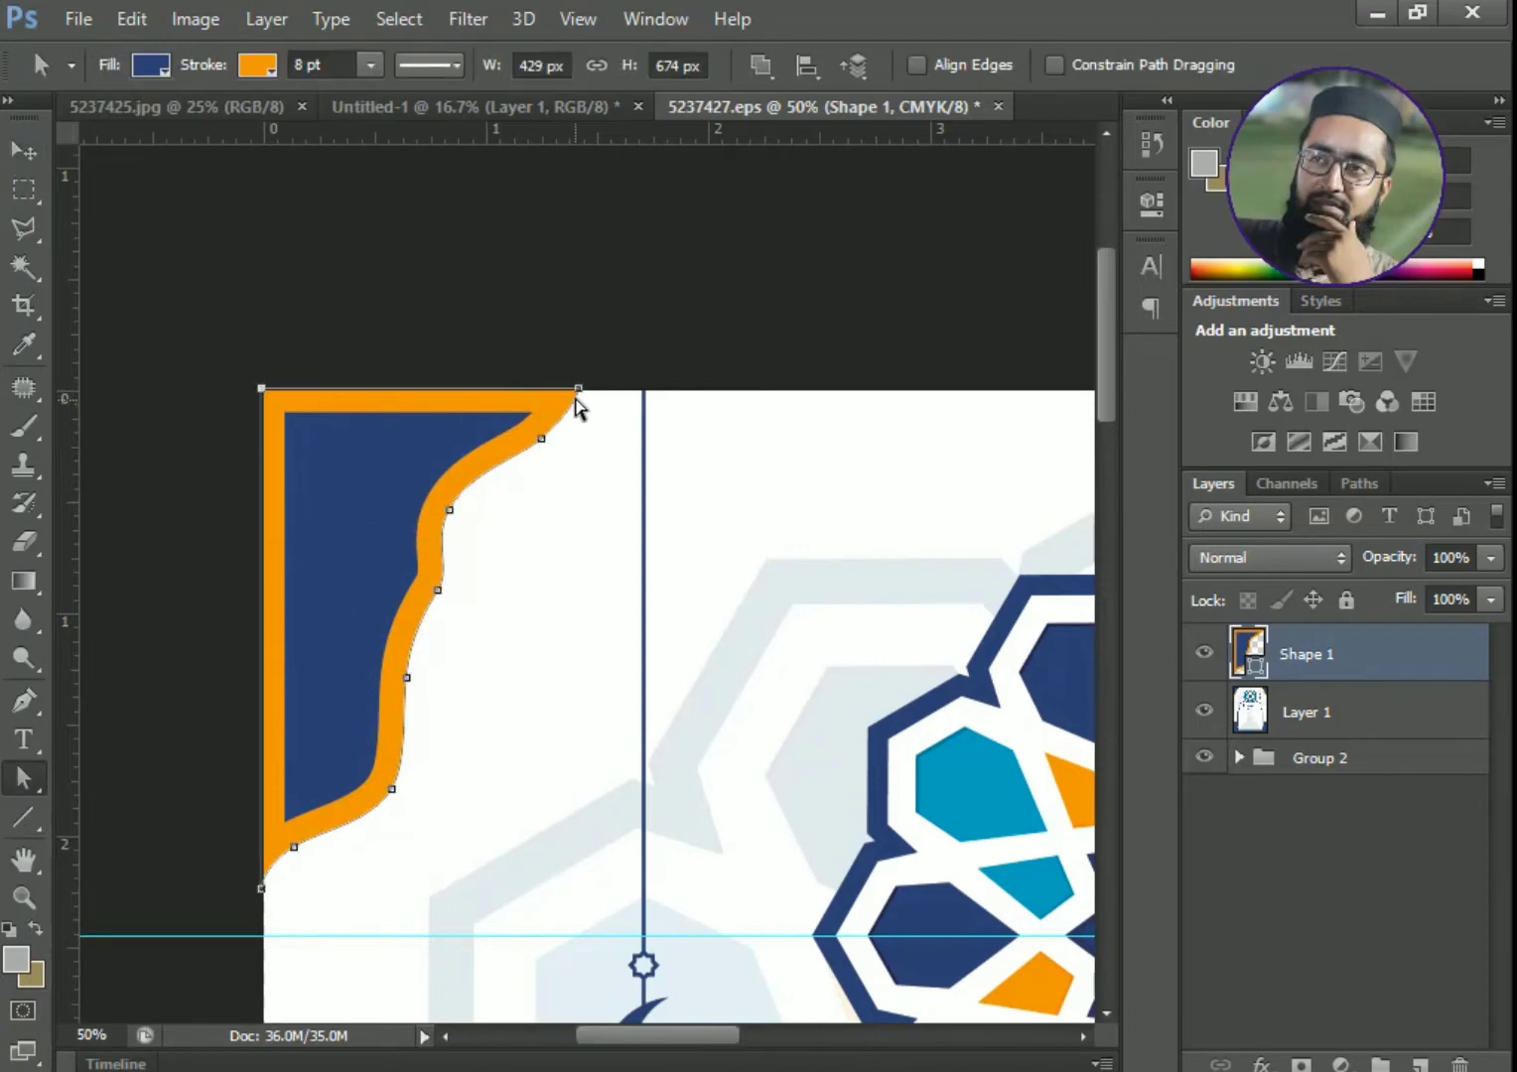
key(shift+Up)
key(shift+Up)
key(shift+Up)
key(shift+Up)
key(shift+Up)
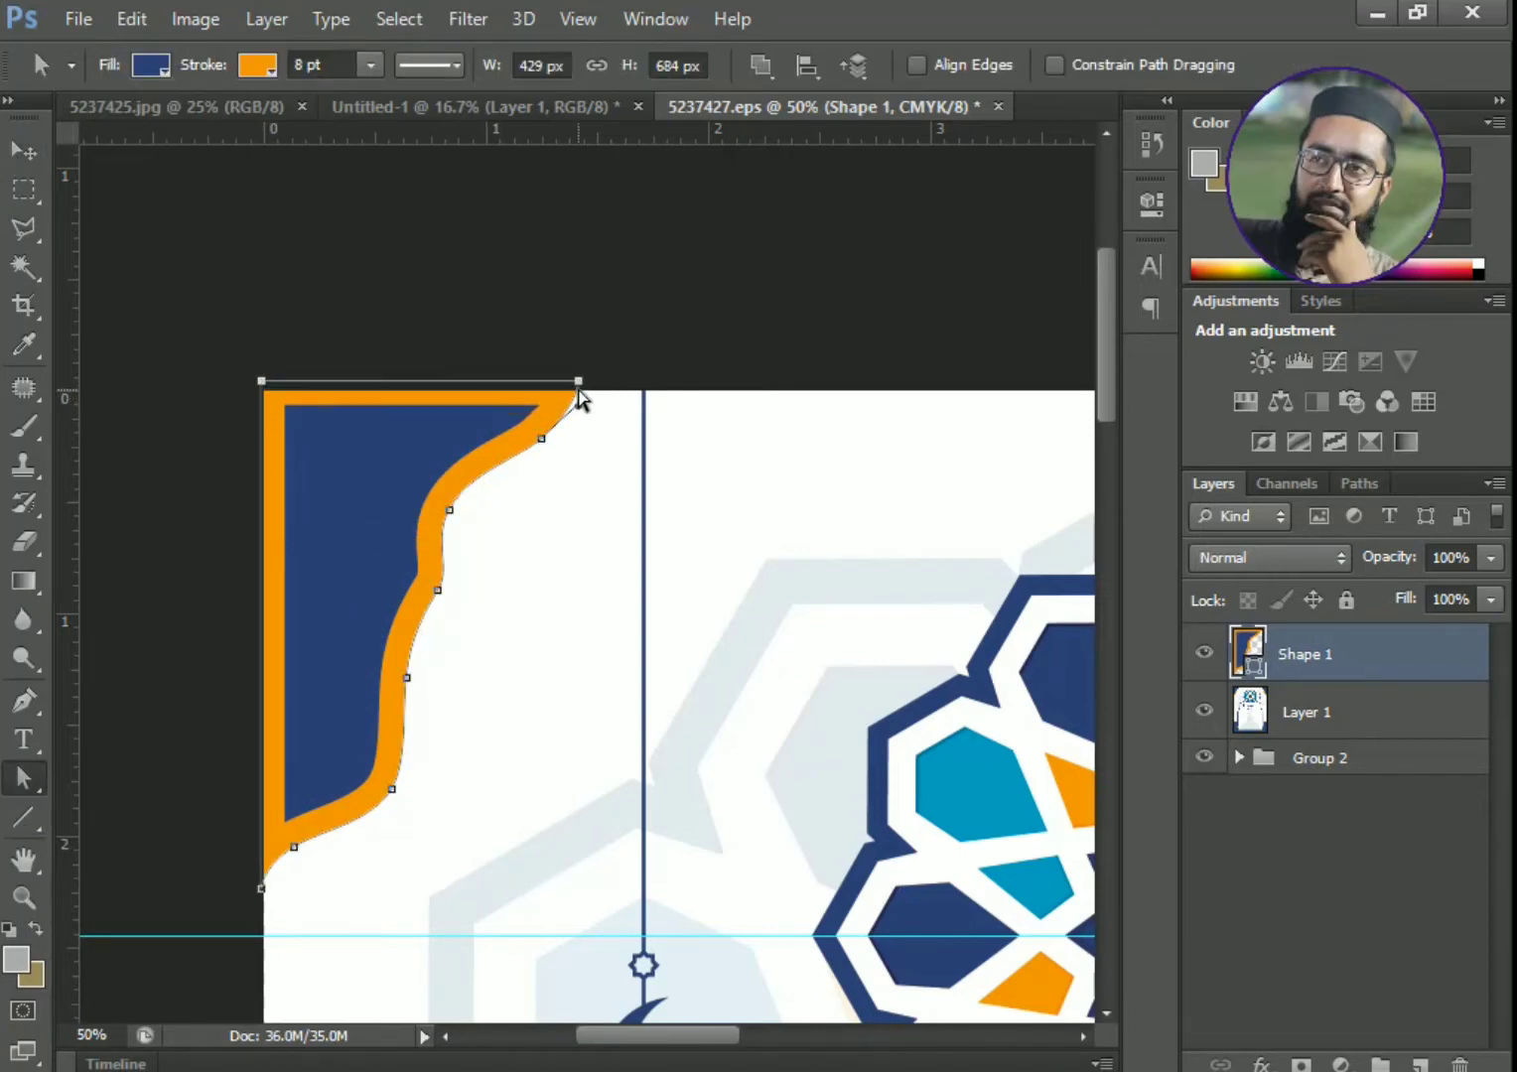
key(shift+Down)
key(shift+Down)
key(shift+Down)
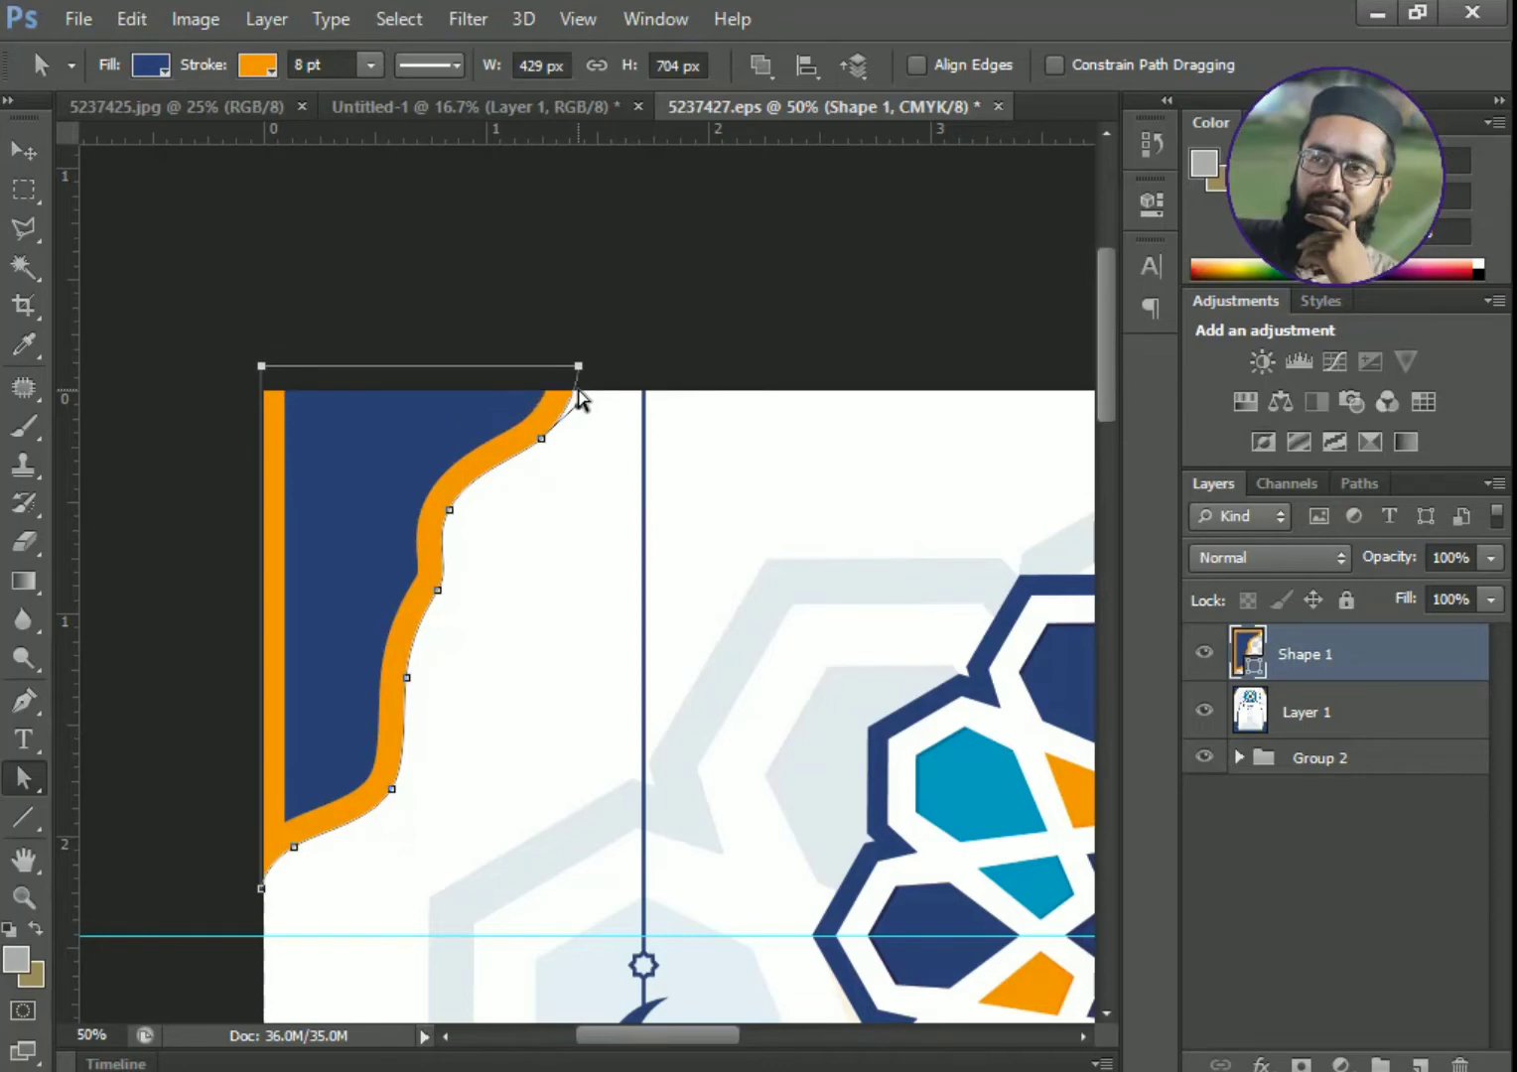
key(shift+Up)
key(shift+Left)
key(shift+Left)
key(shift+Left)
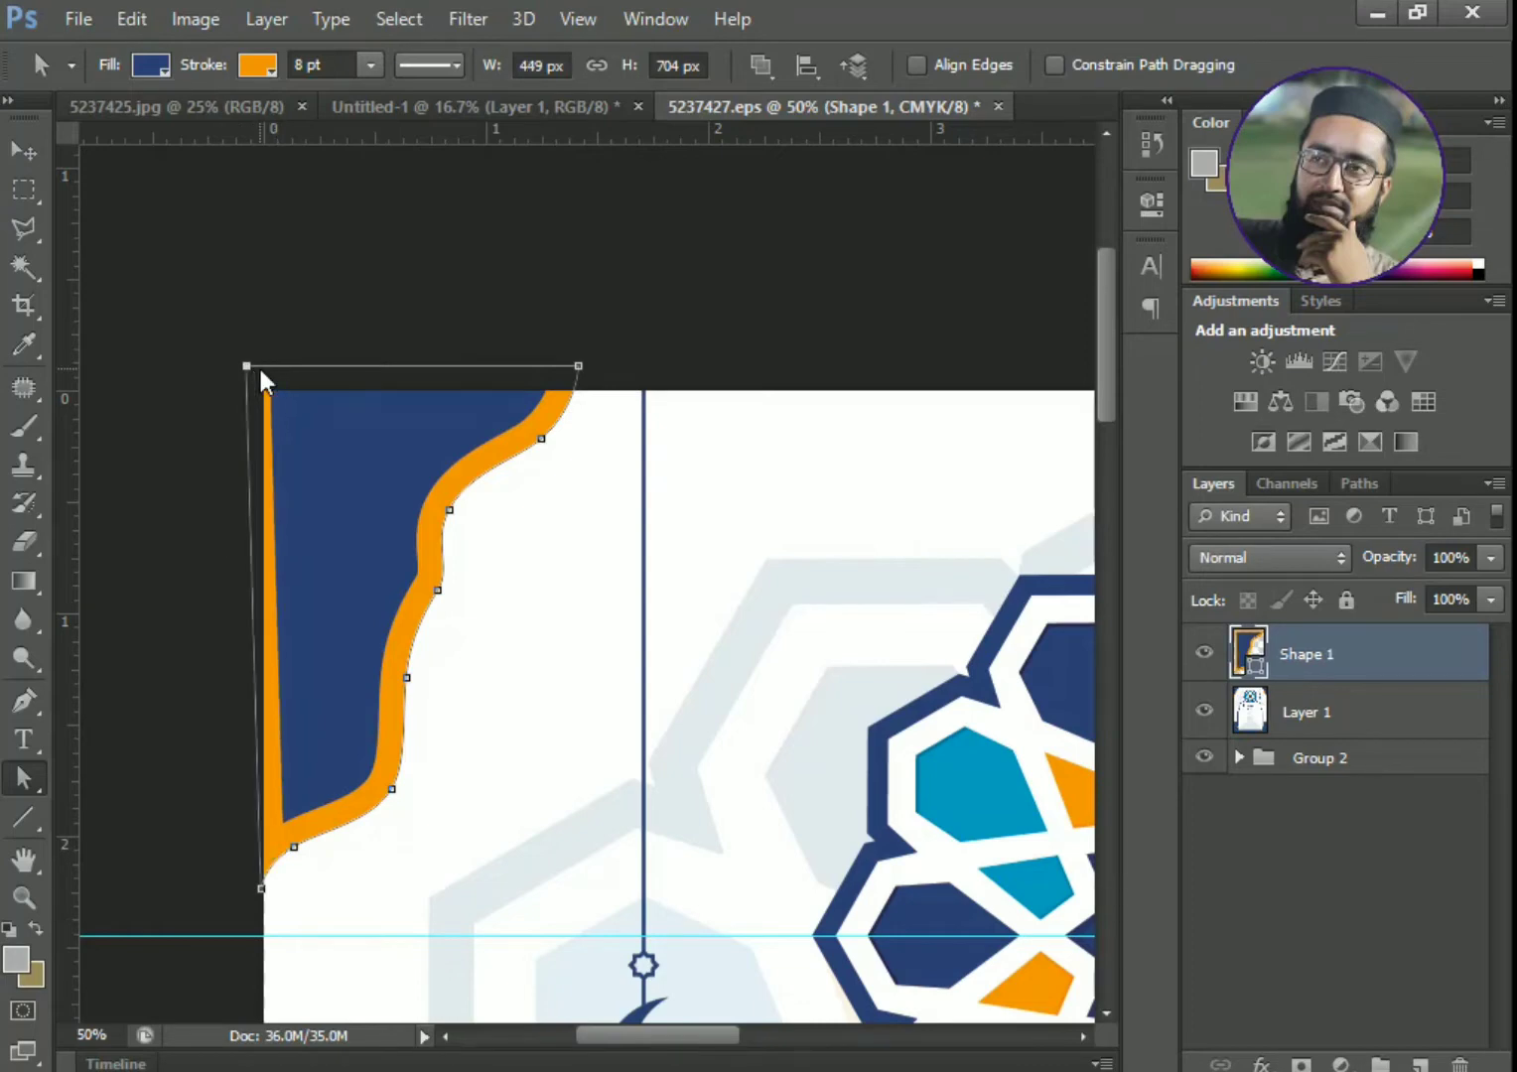
key(shift+Right)
key(shift+Right)
key(shift+Right)
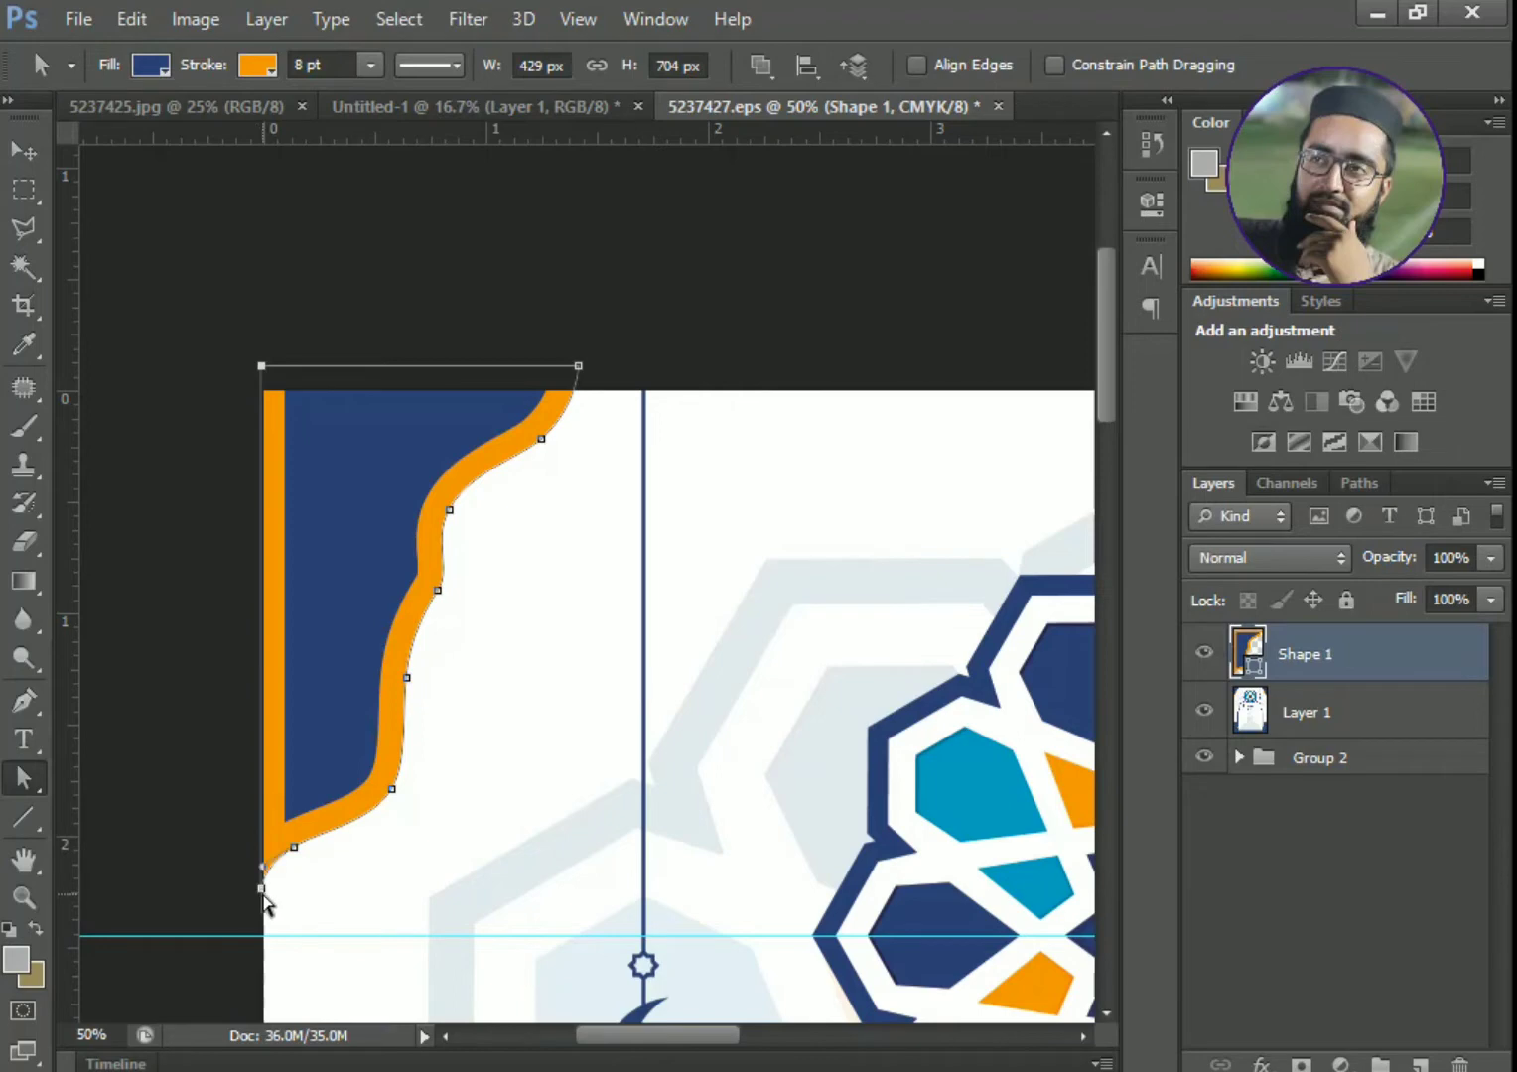
- Move Shape 1's top-left and bottom-left anchor points left past the canvas edge to push the left stroke off the page
key(shift+Left)
key(shift+Left)
key(shift+Left)
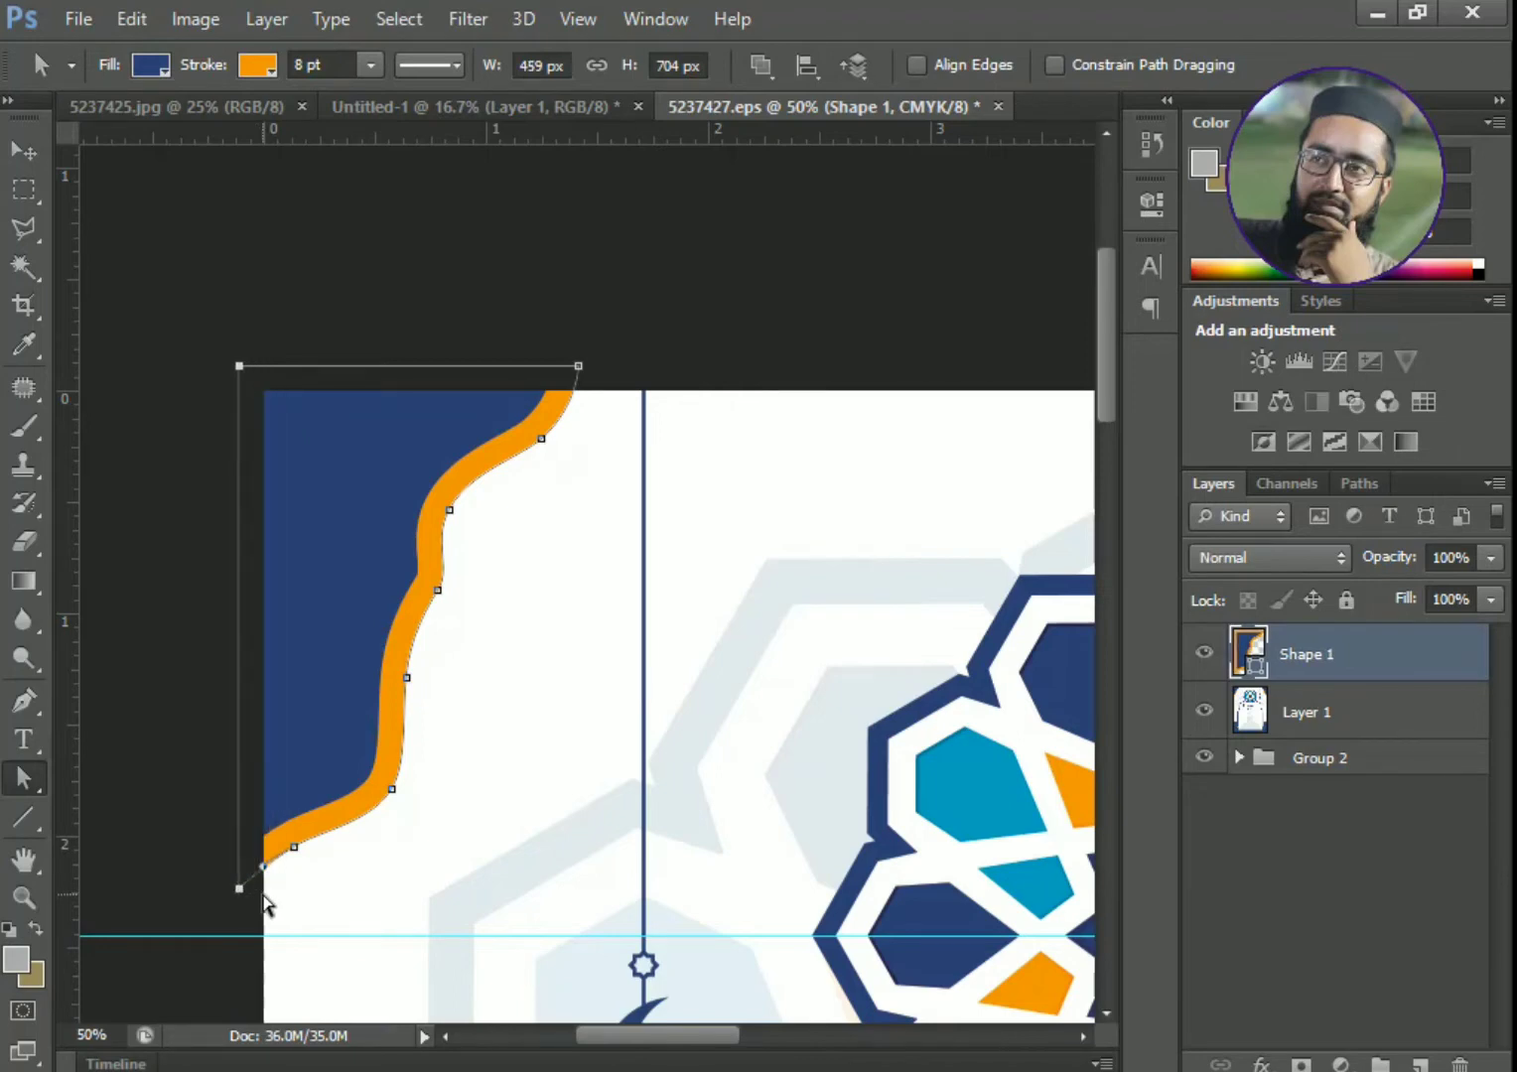
- Nudge Shape 1's outer anchor points vertically, keeping its top edge level and extending the shape further past the canvas, to 750 px high
key(Down)
key(Down)
key(Down)
key(Down)
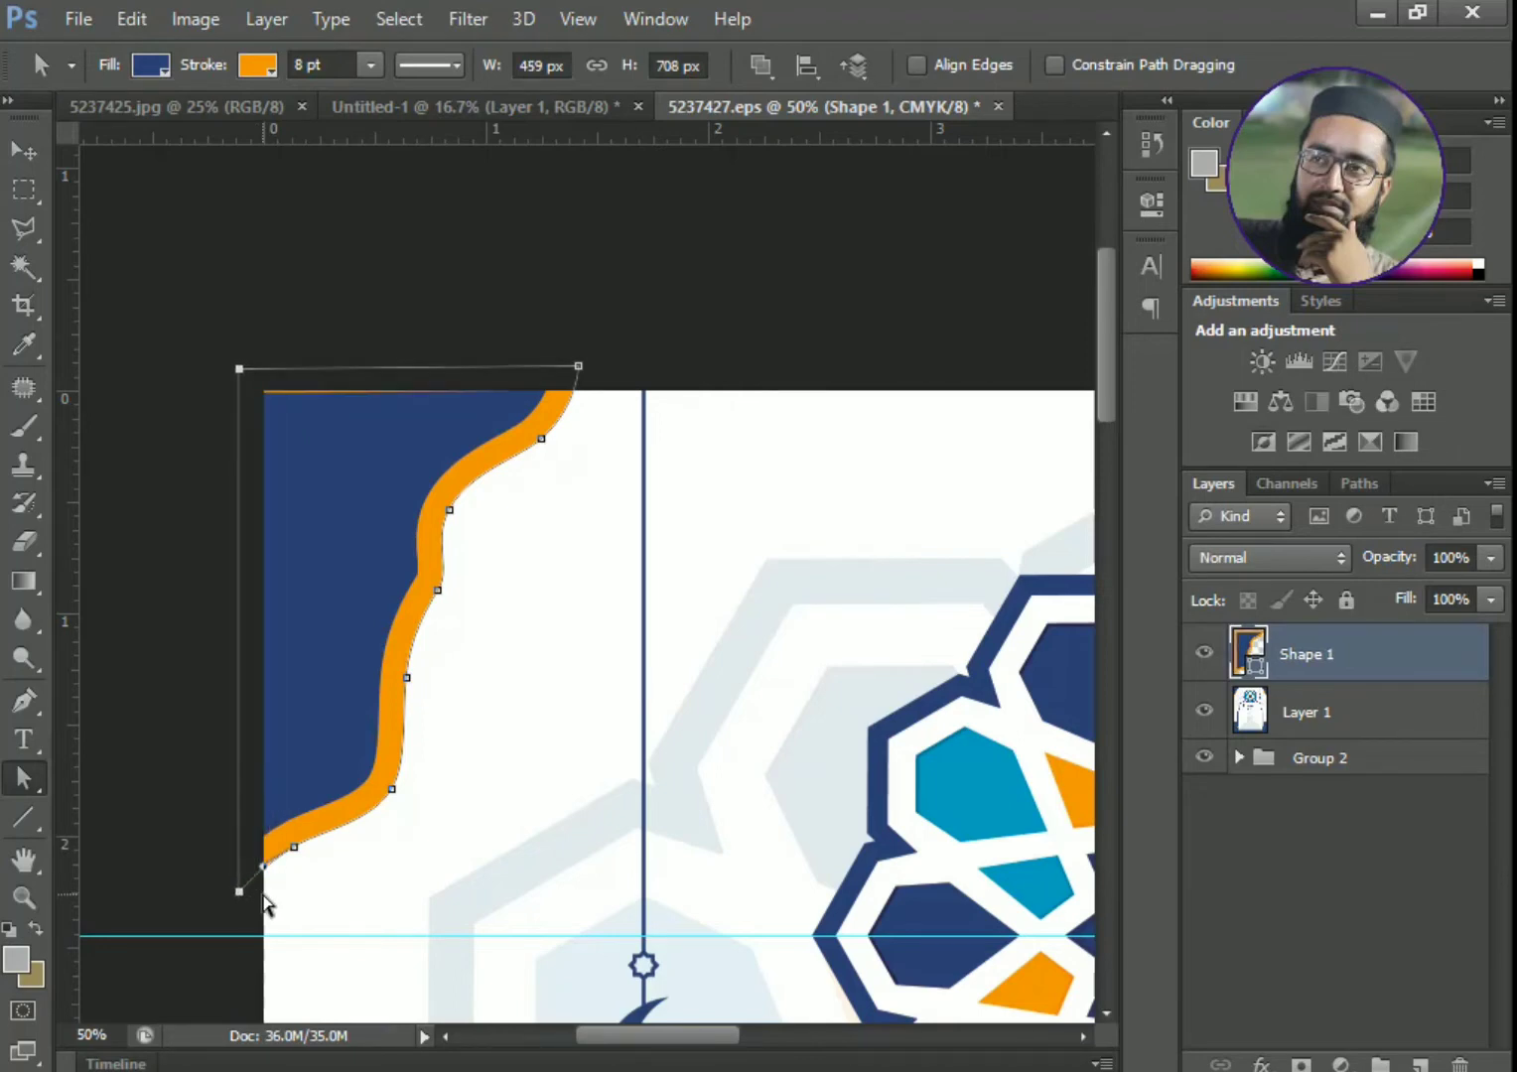
key(Up)
key(Up)
key(Up)
key(Up)
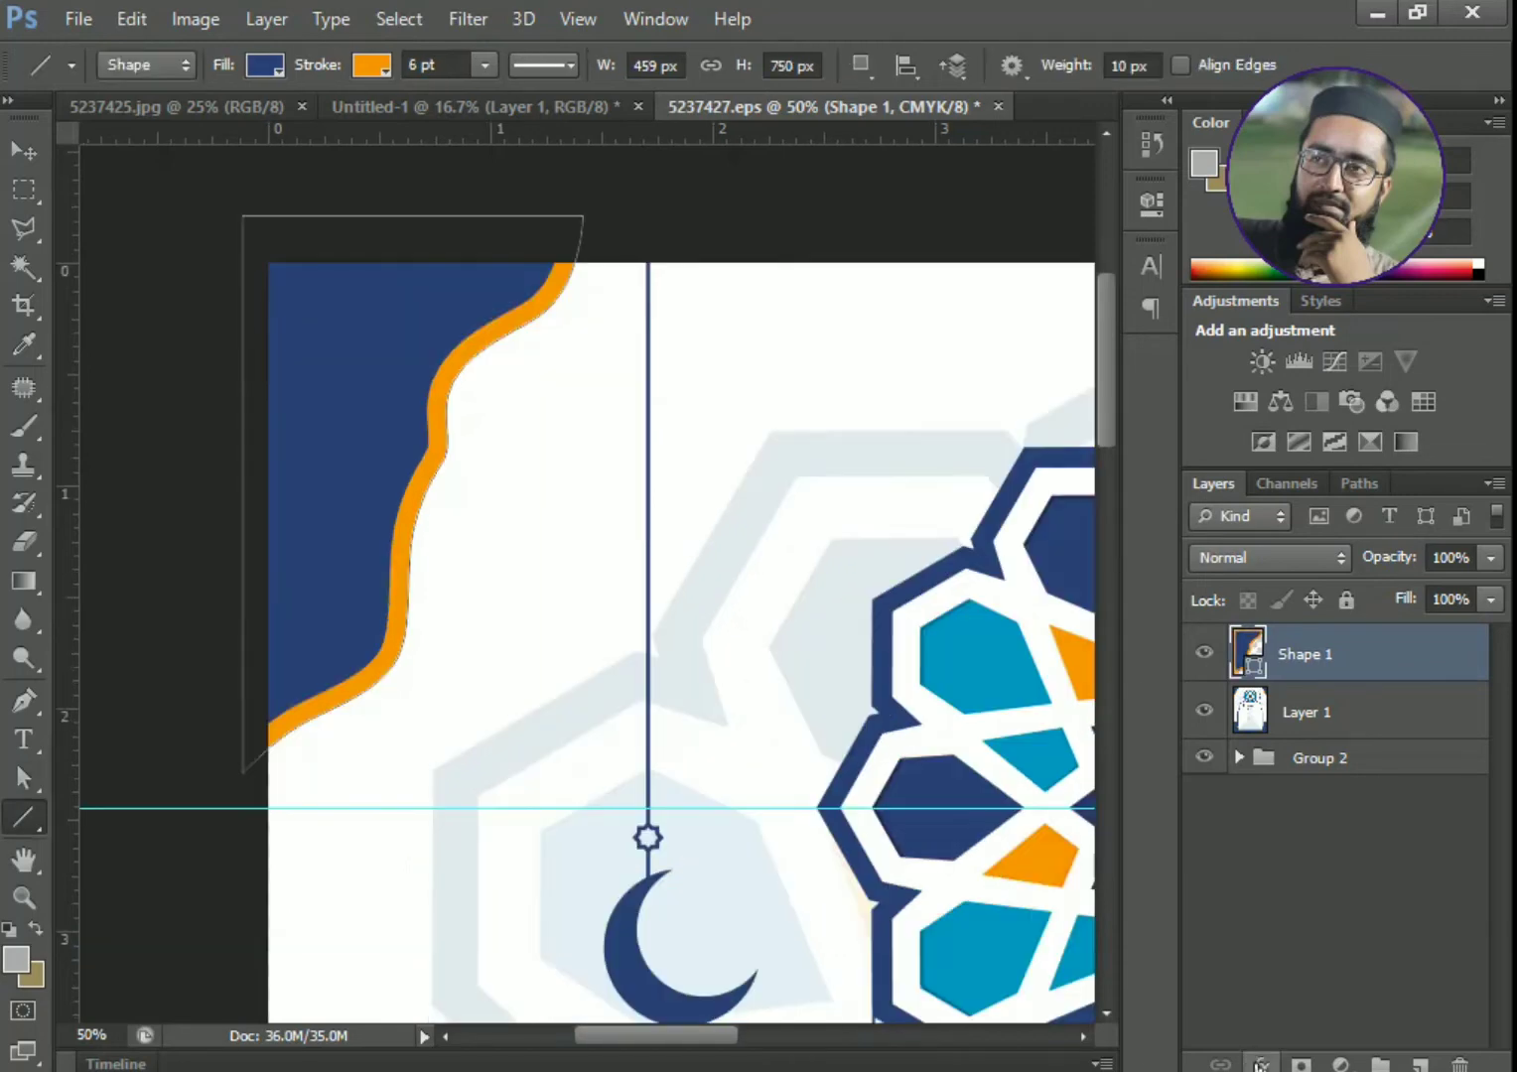
- Add a Pattern Overlay to Shape 1 using the thin-lined geometric lattice pattern at 165% scale
click(1261, 1064)
click(1281, 983)
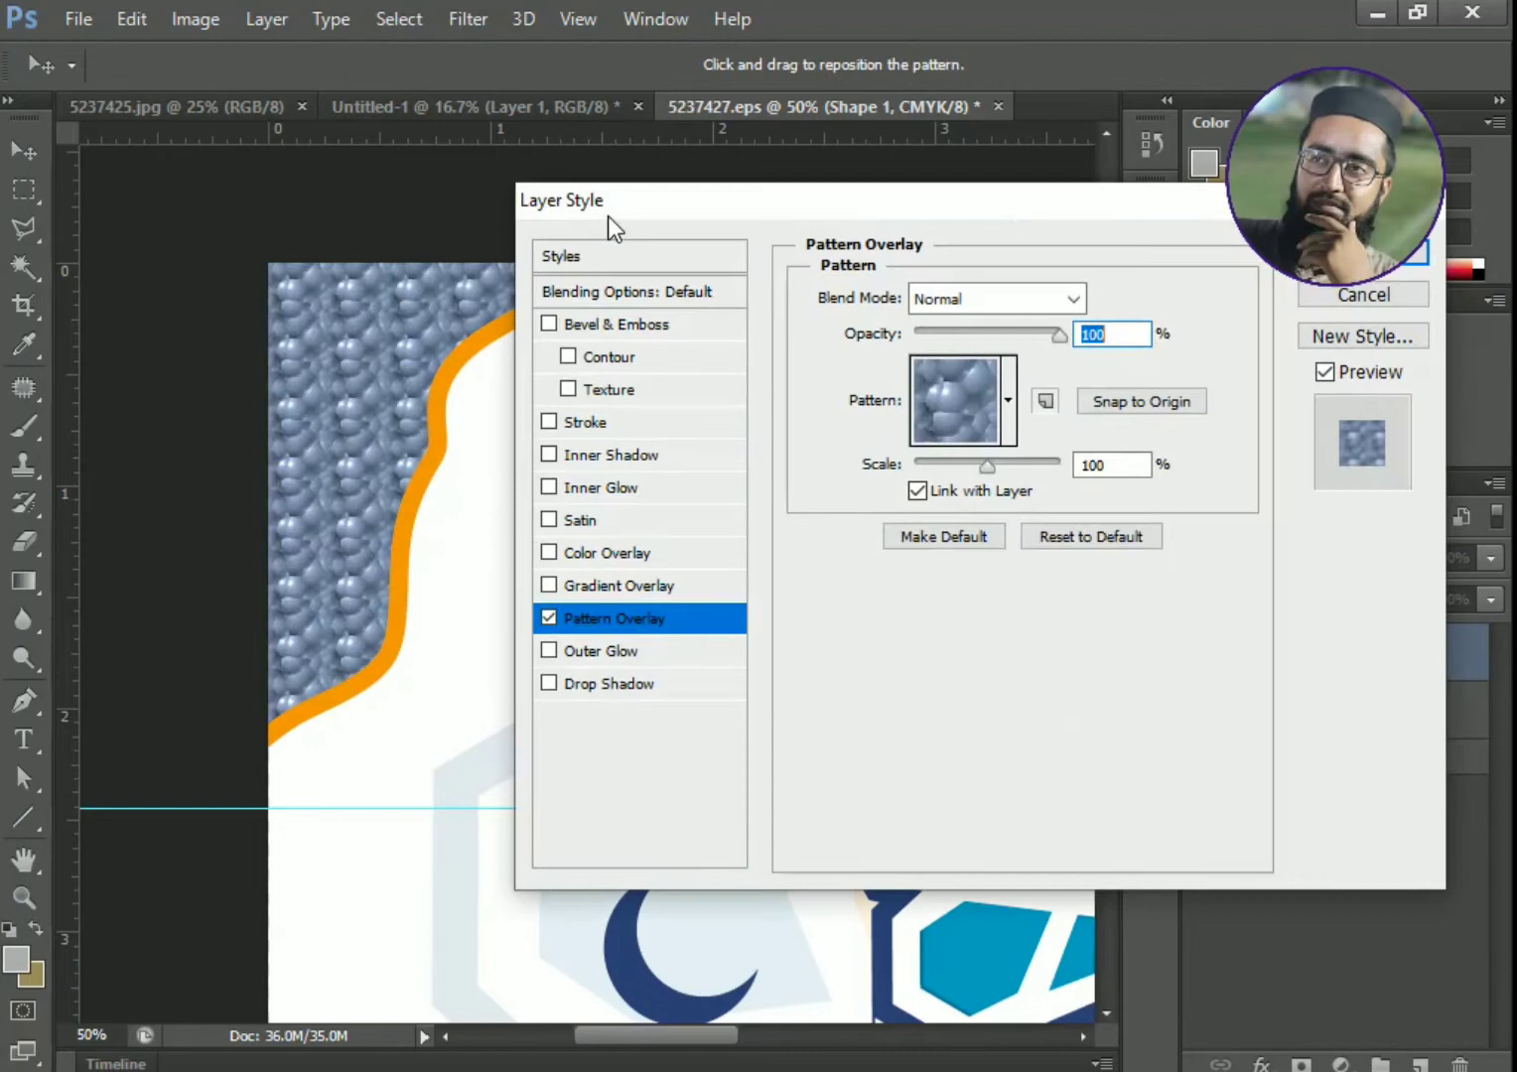
drag(609, 222, 837, 232)
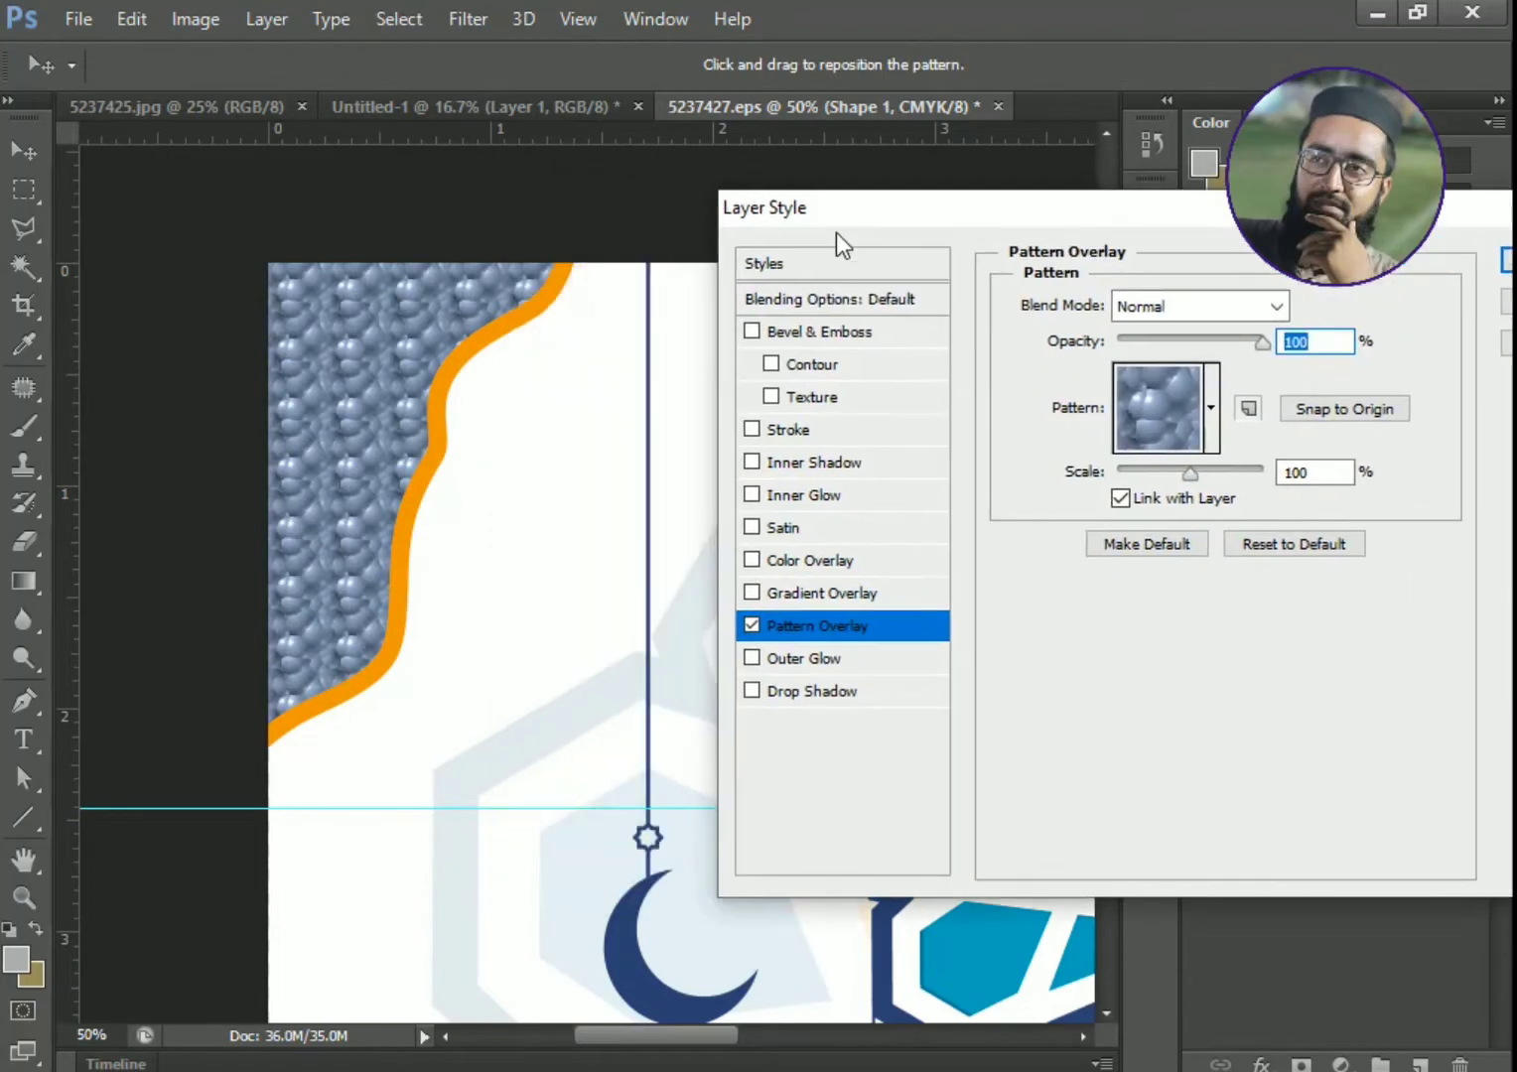
click(1155, 409)
click(1207, 640)
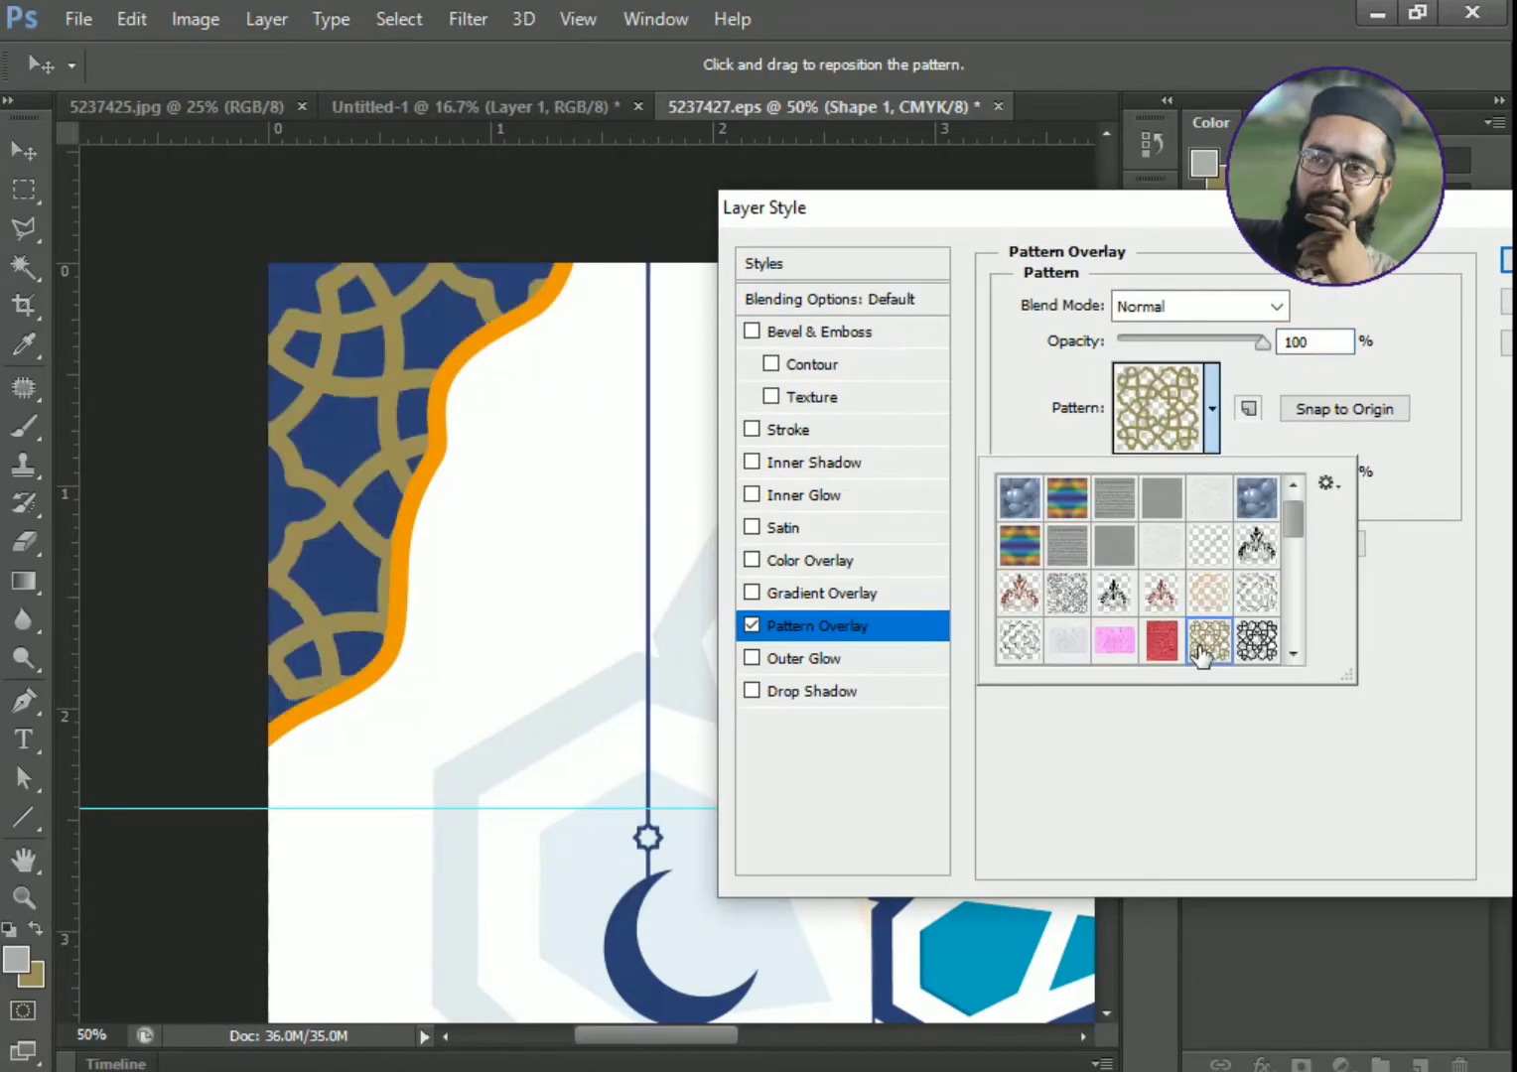
click(1162, 640)
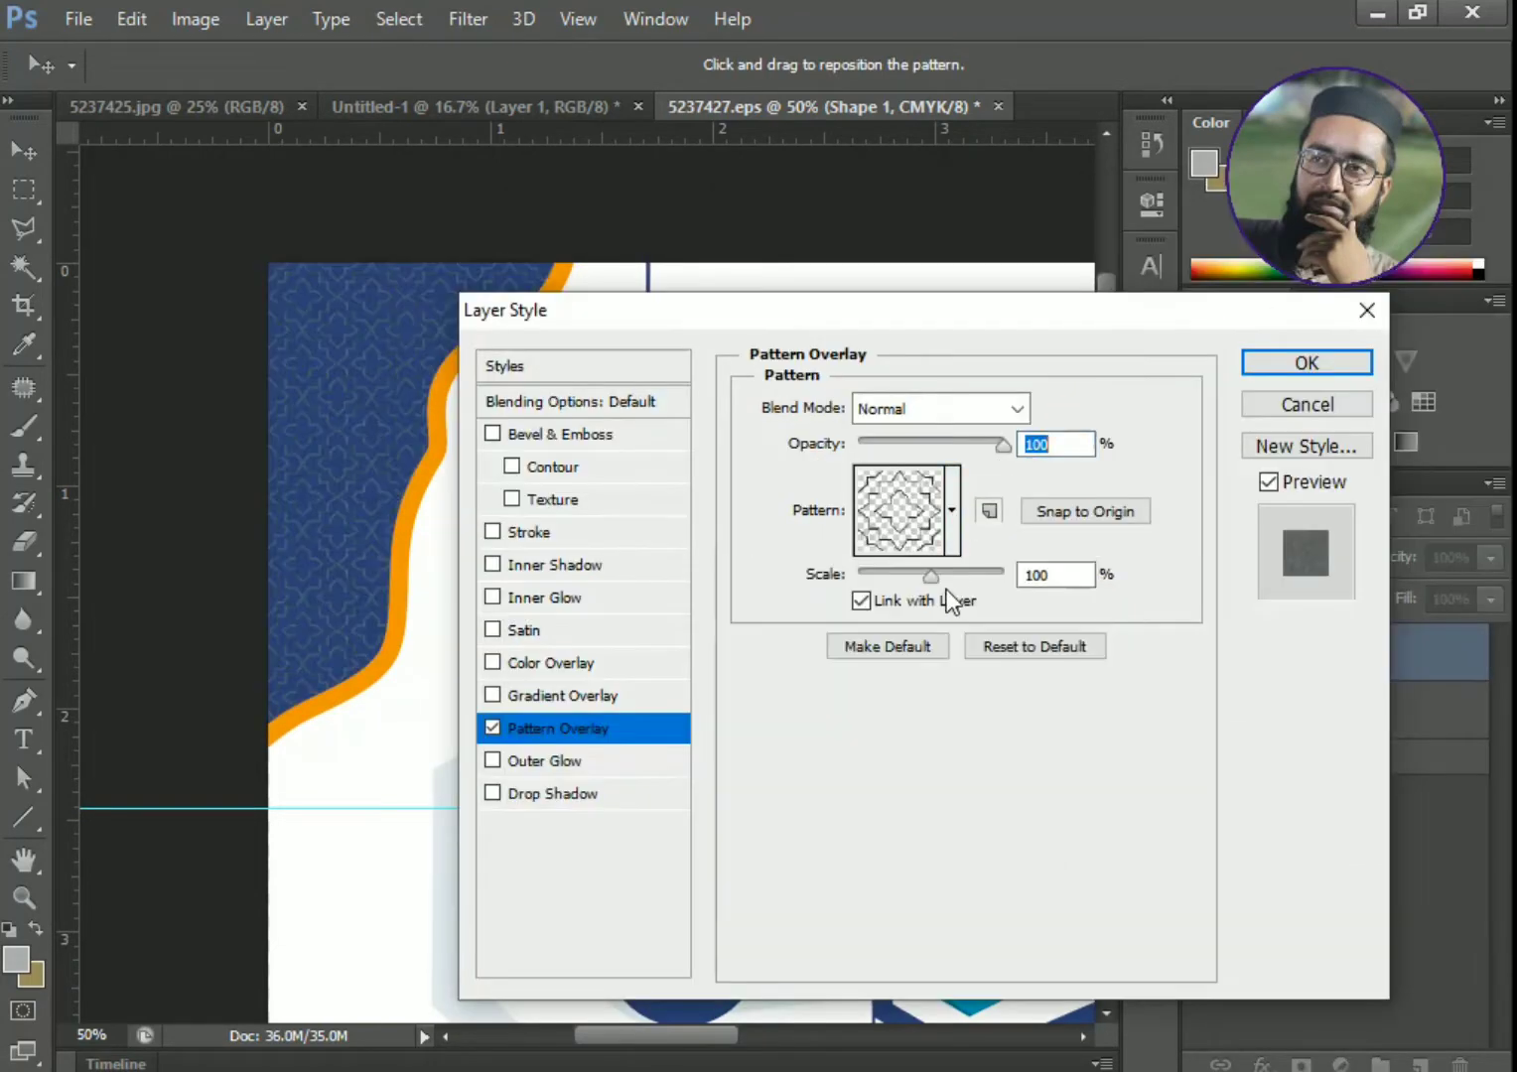
drag(942, 580, 934, 586)
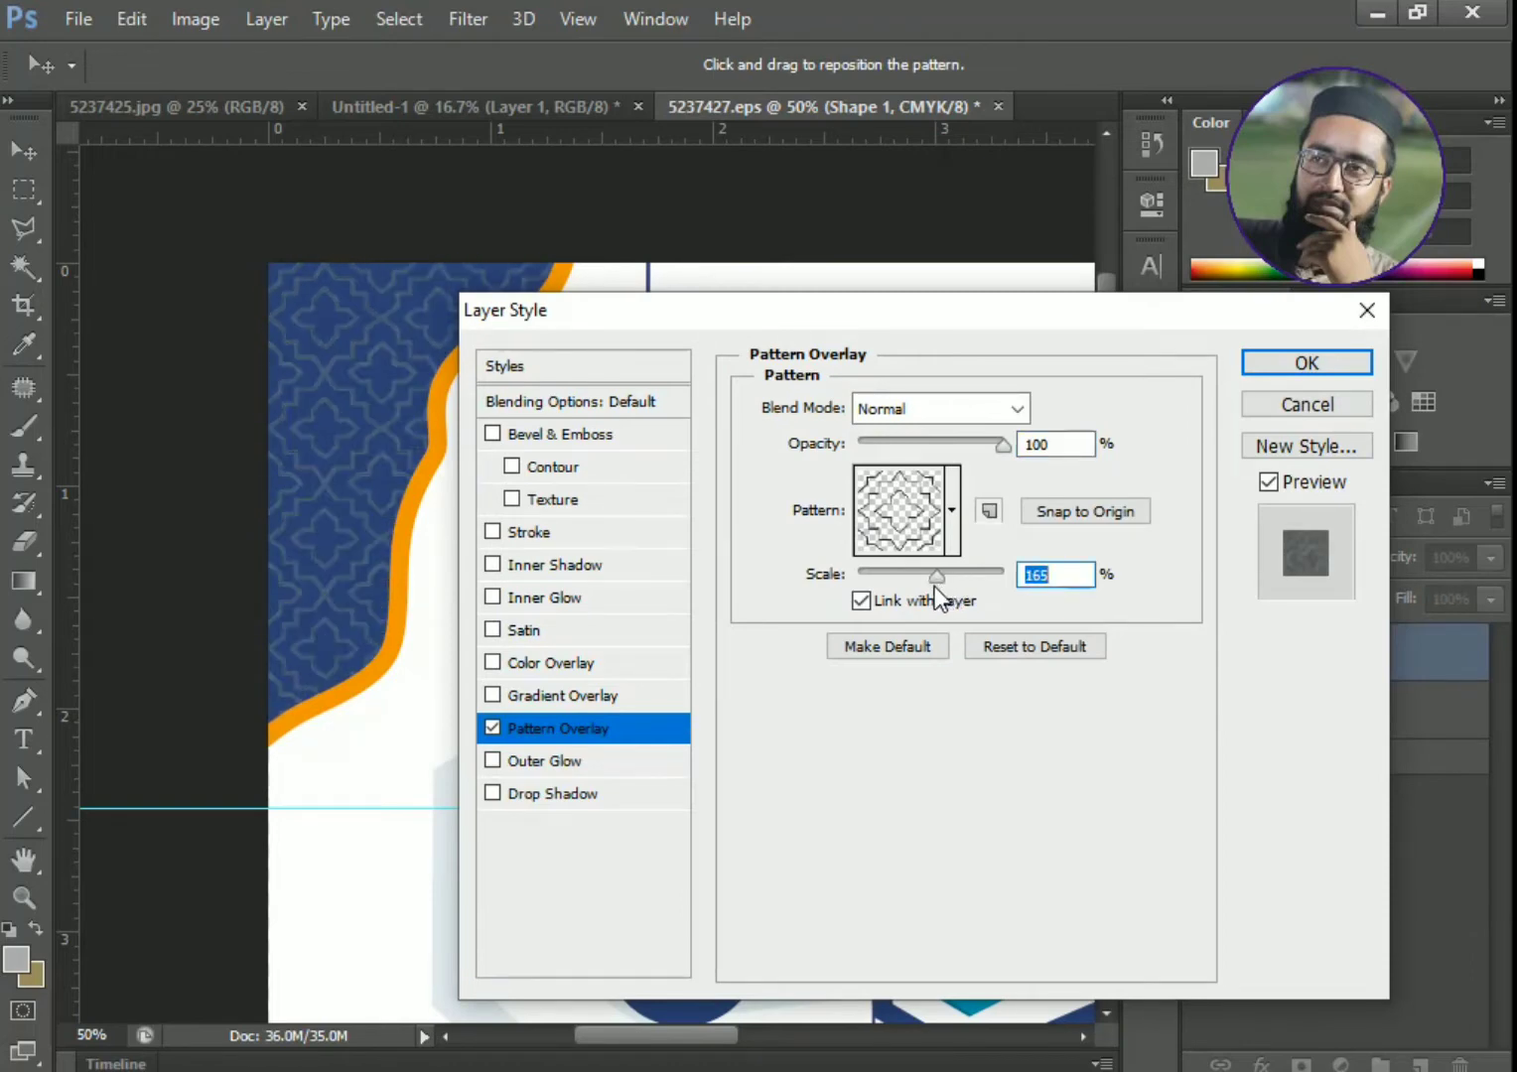
click(1301, 365)
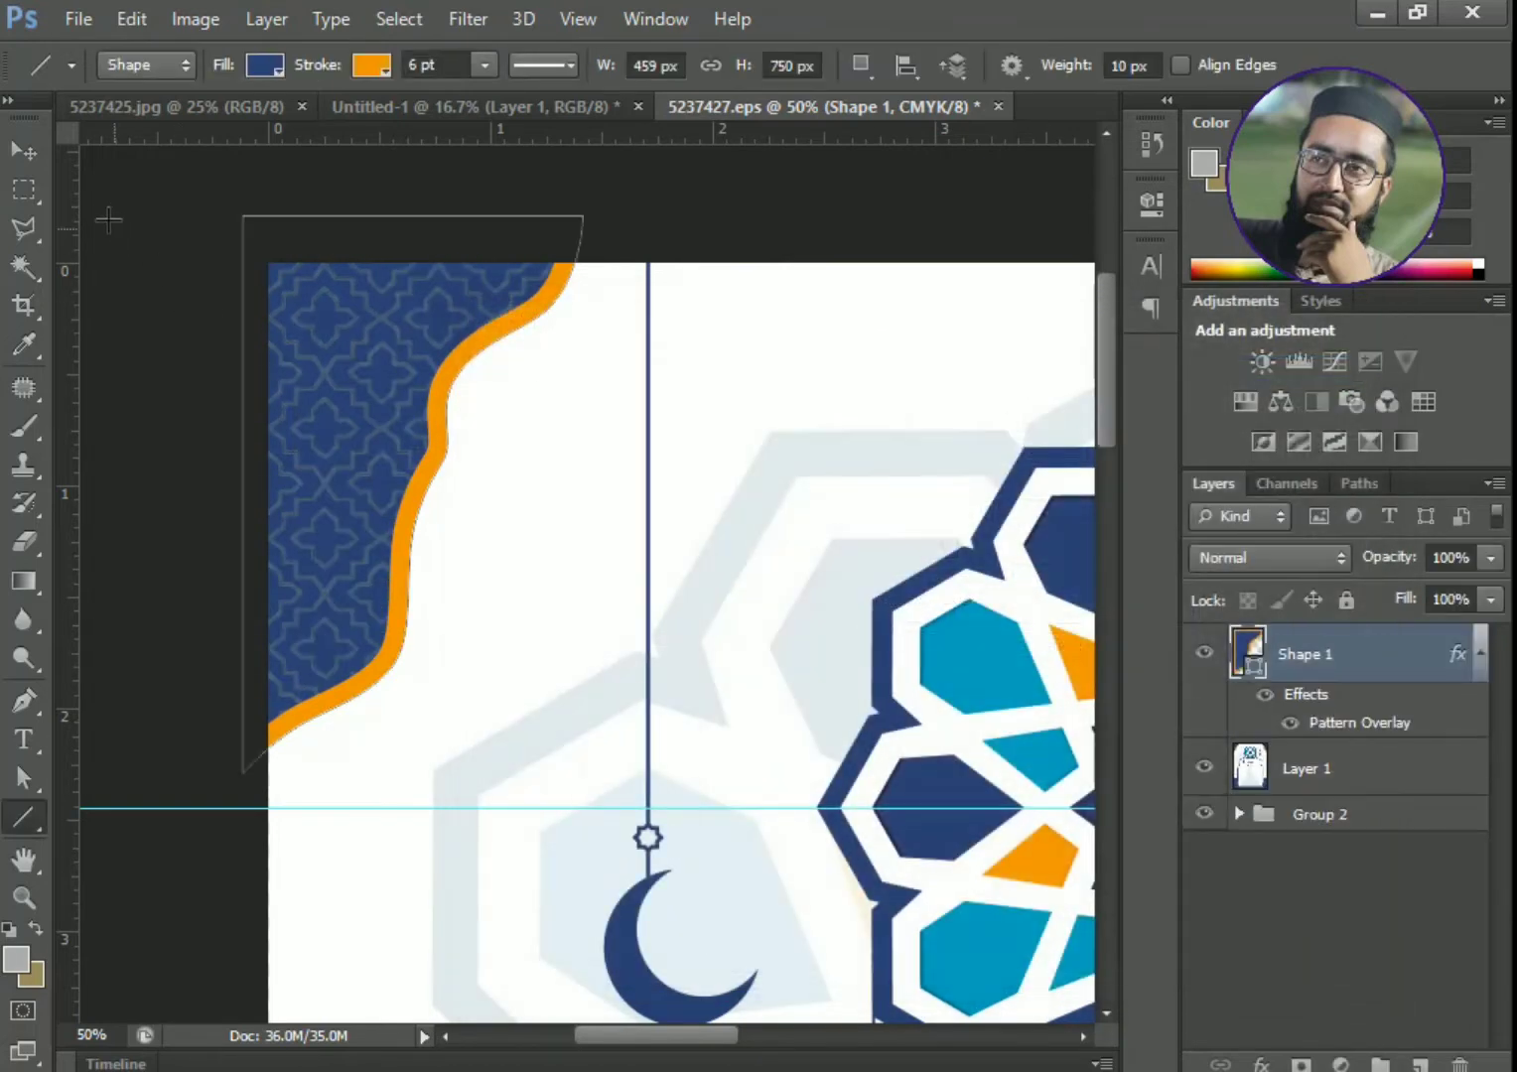
- Duplicate Shape 1 and move the copy over the reference ornament in the poster's top-right corner
click(24, 150)
click(110, 323)
key(ctrl+minus)
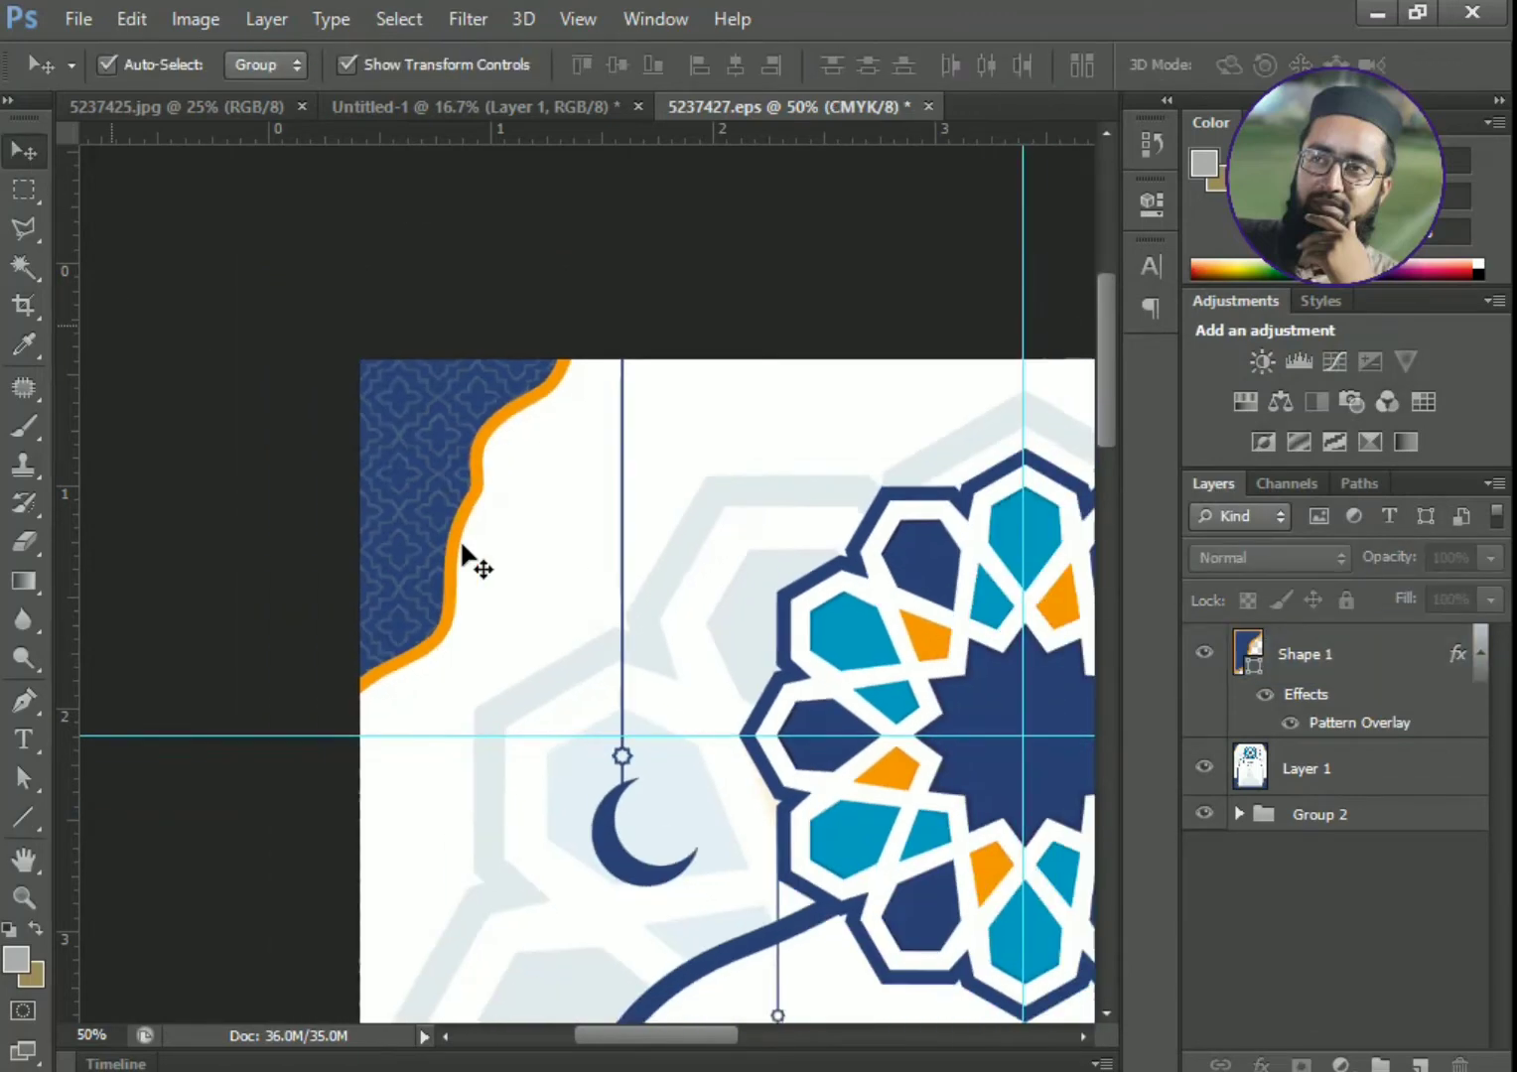
drag(526, 602, 328, 701)
key(ctrl+minus)
key(ctrl+minus)
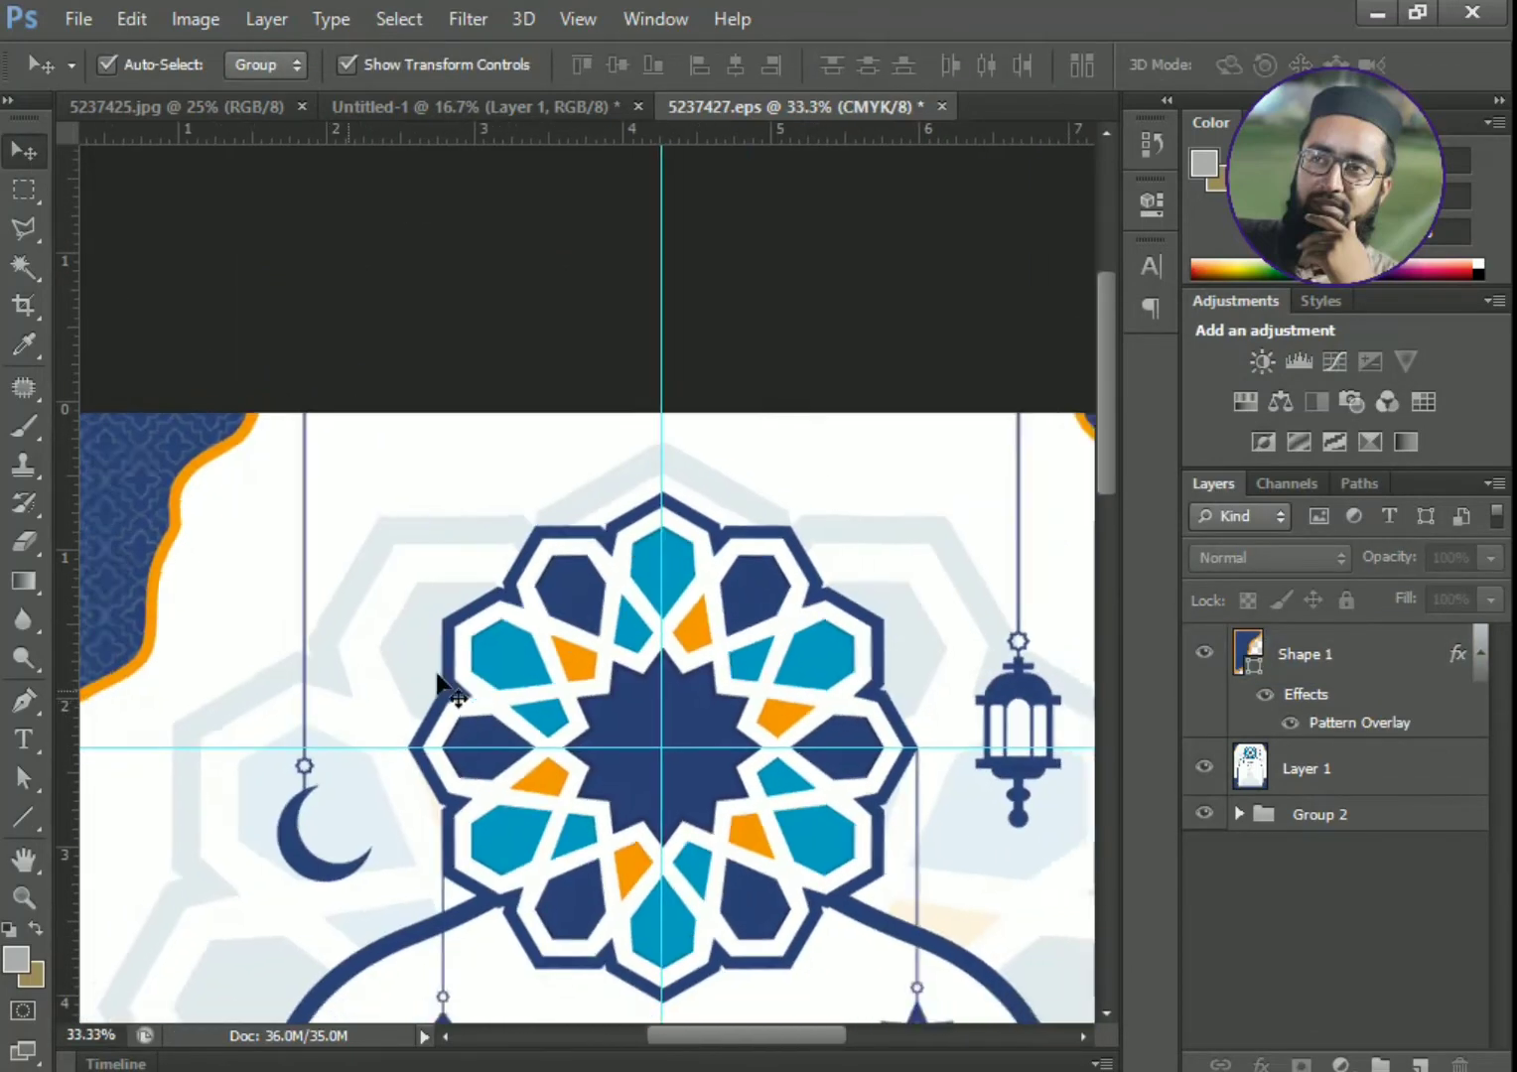
key(ctrl+plus)
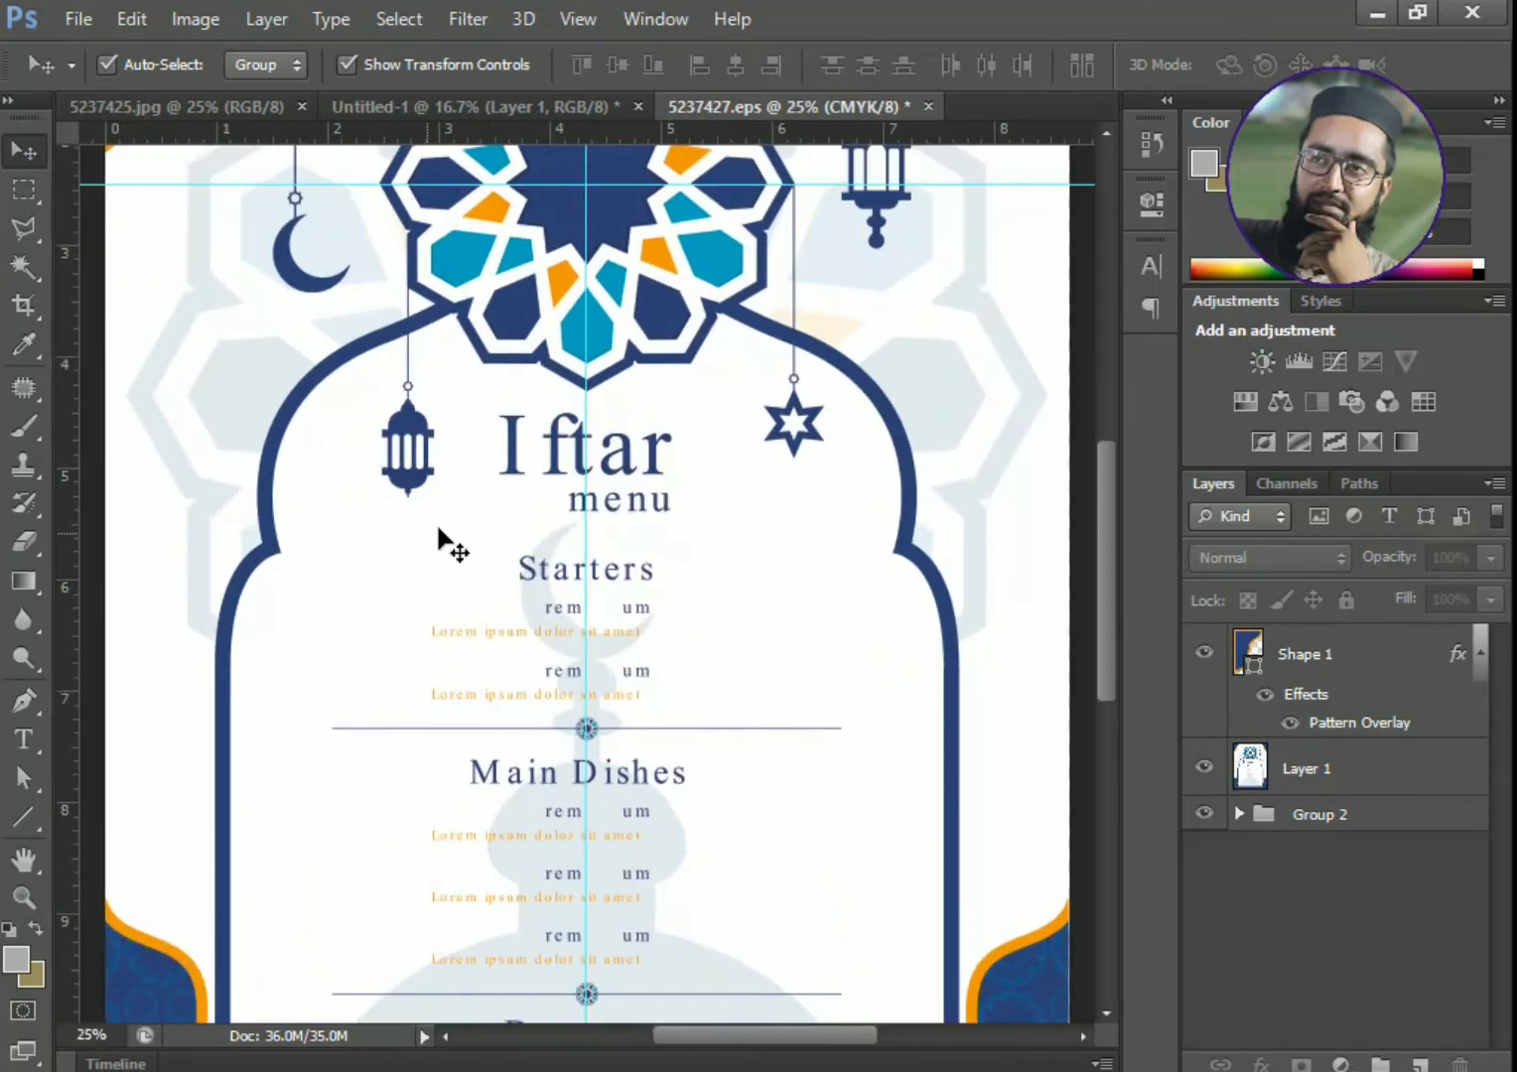
drag(437, 541, 556, 663)
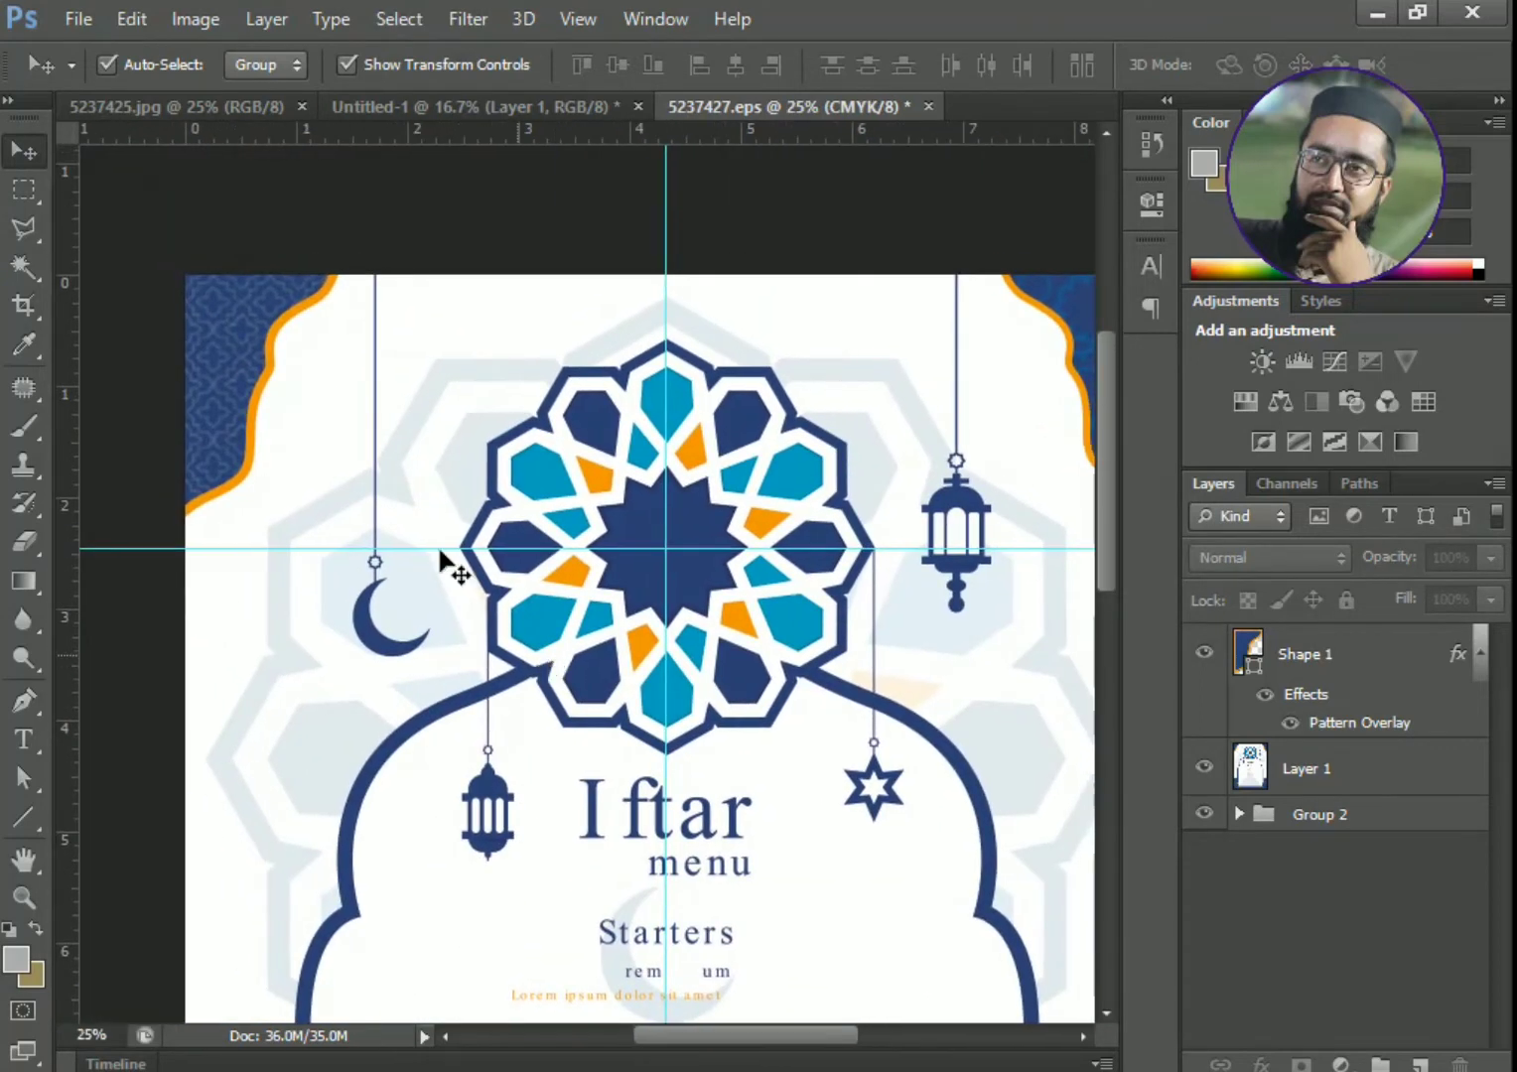
drag(1282, 660, 1422, 1064)
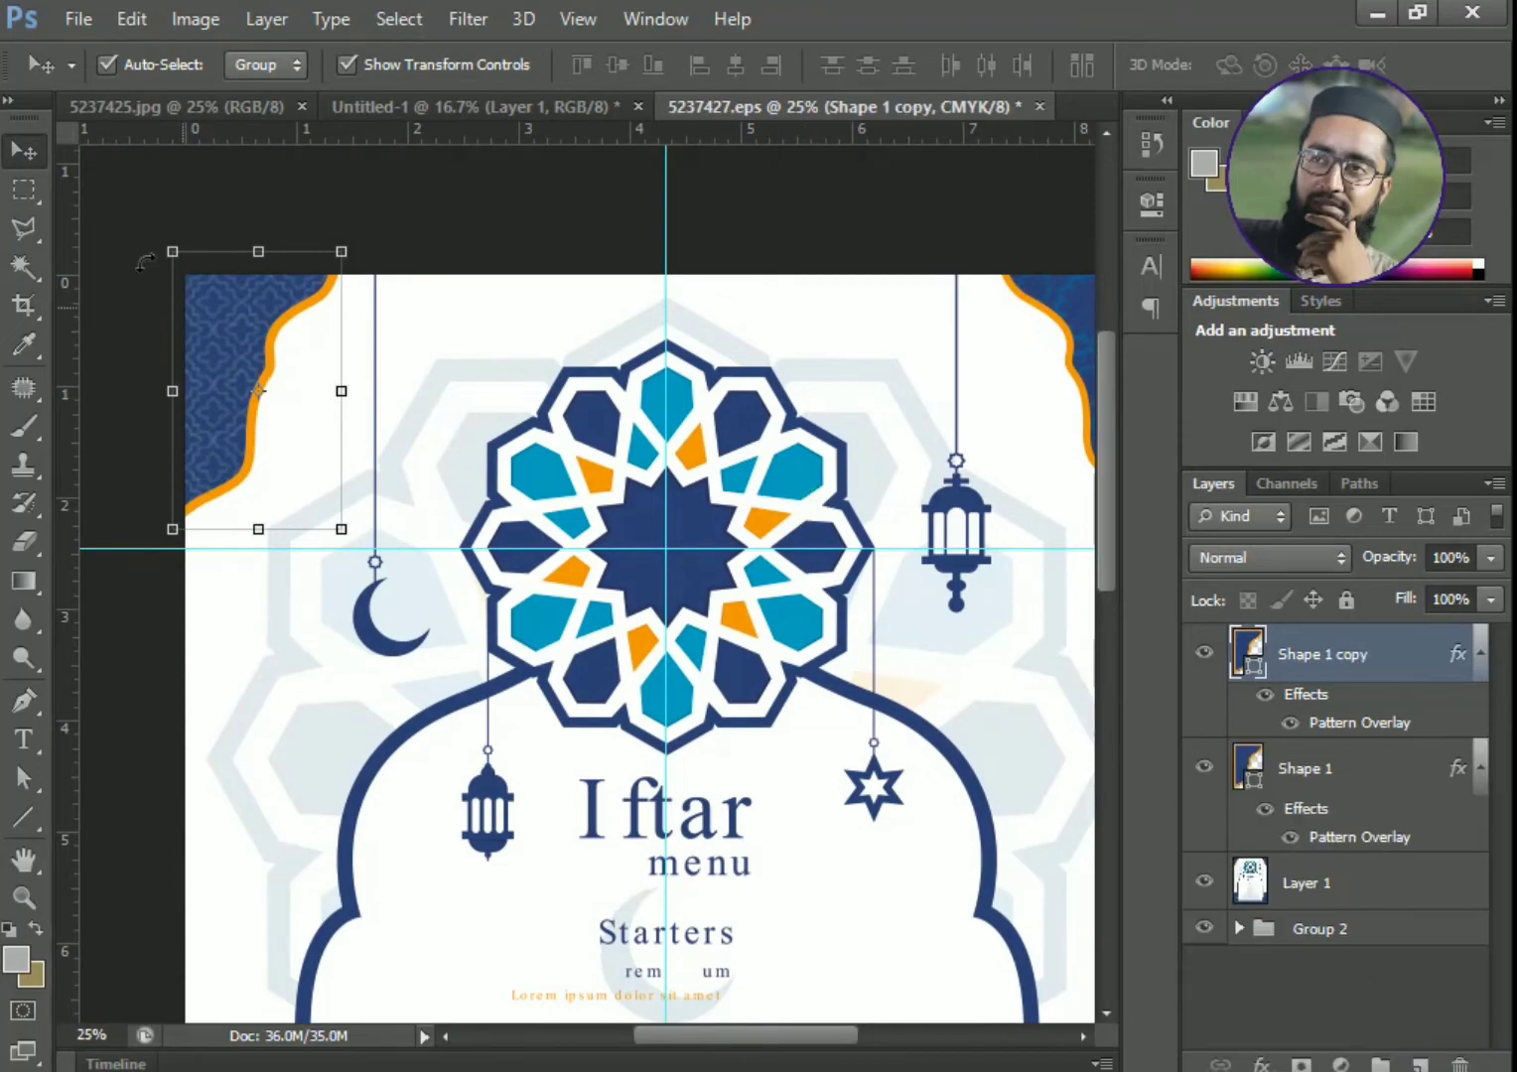
drag(250, 343, 608, 458)
- Flip Shape 1 copy horizontally and nudge it right until its outer stroke lies past the canvas edge
click(131, 19)
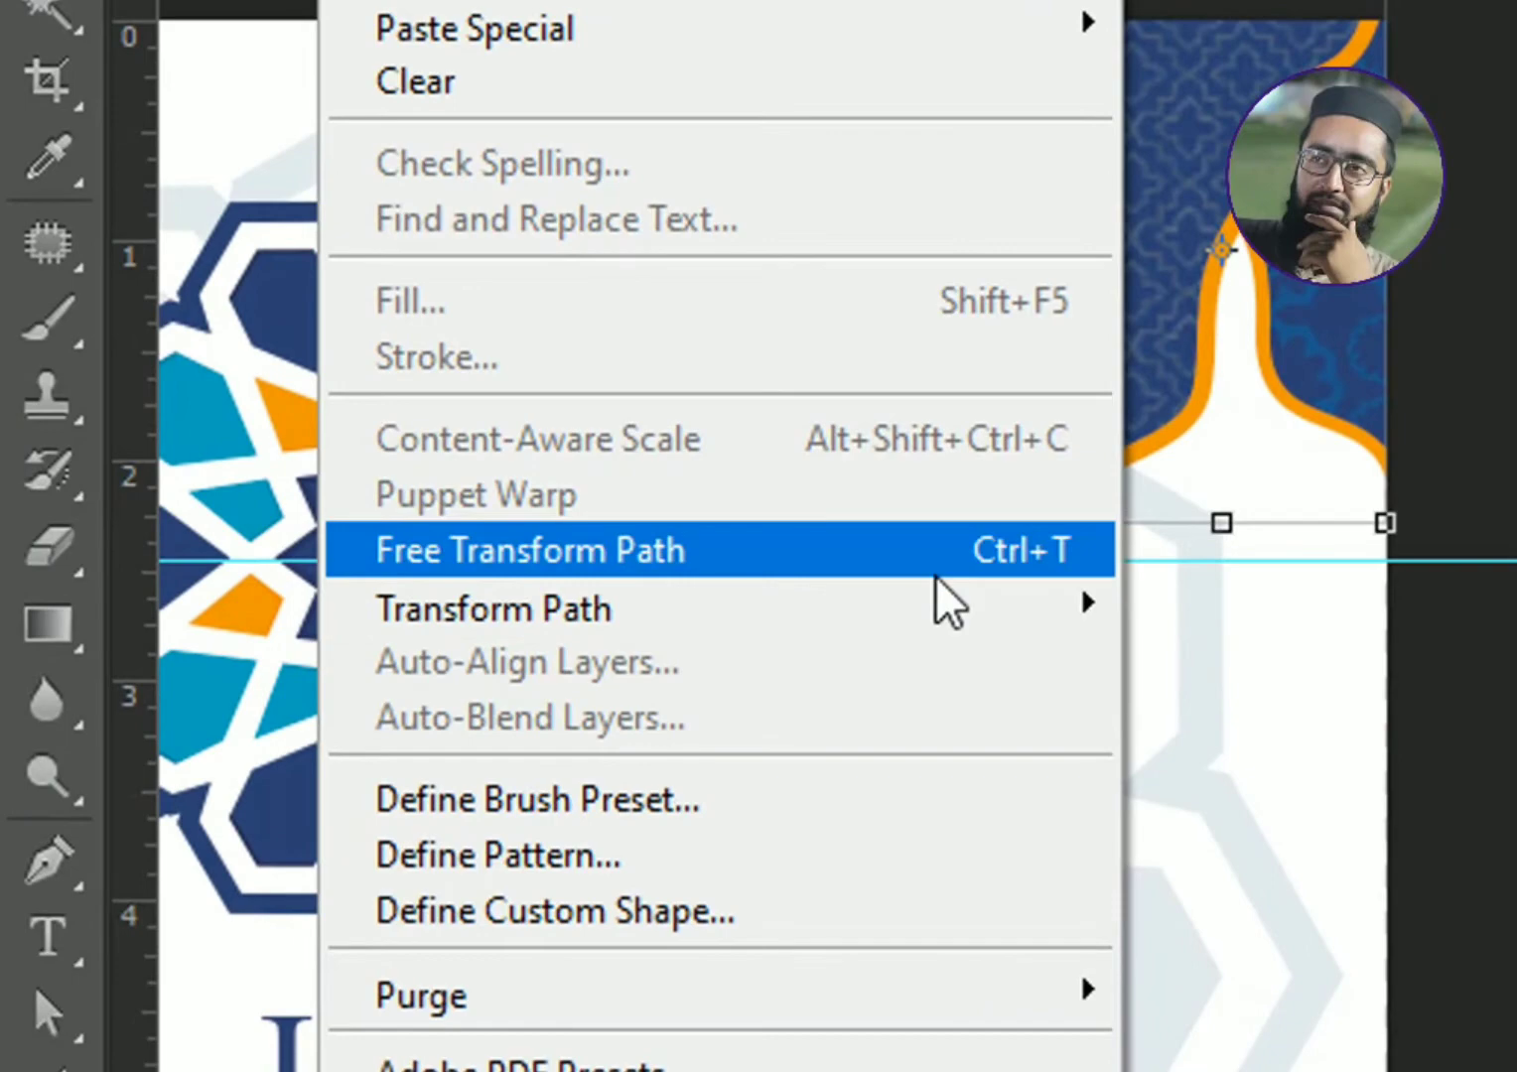
mouse_move(997, 623)
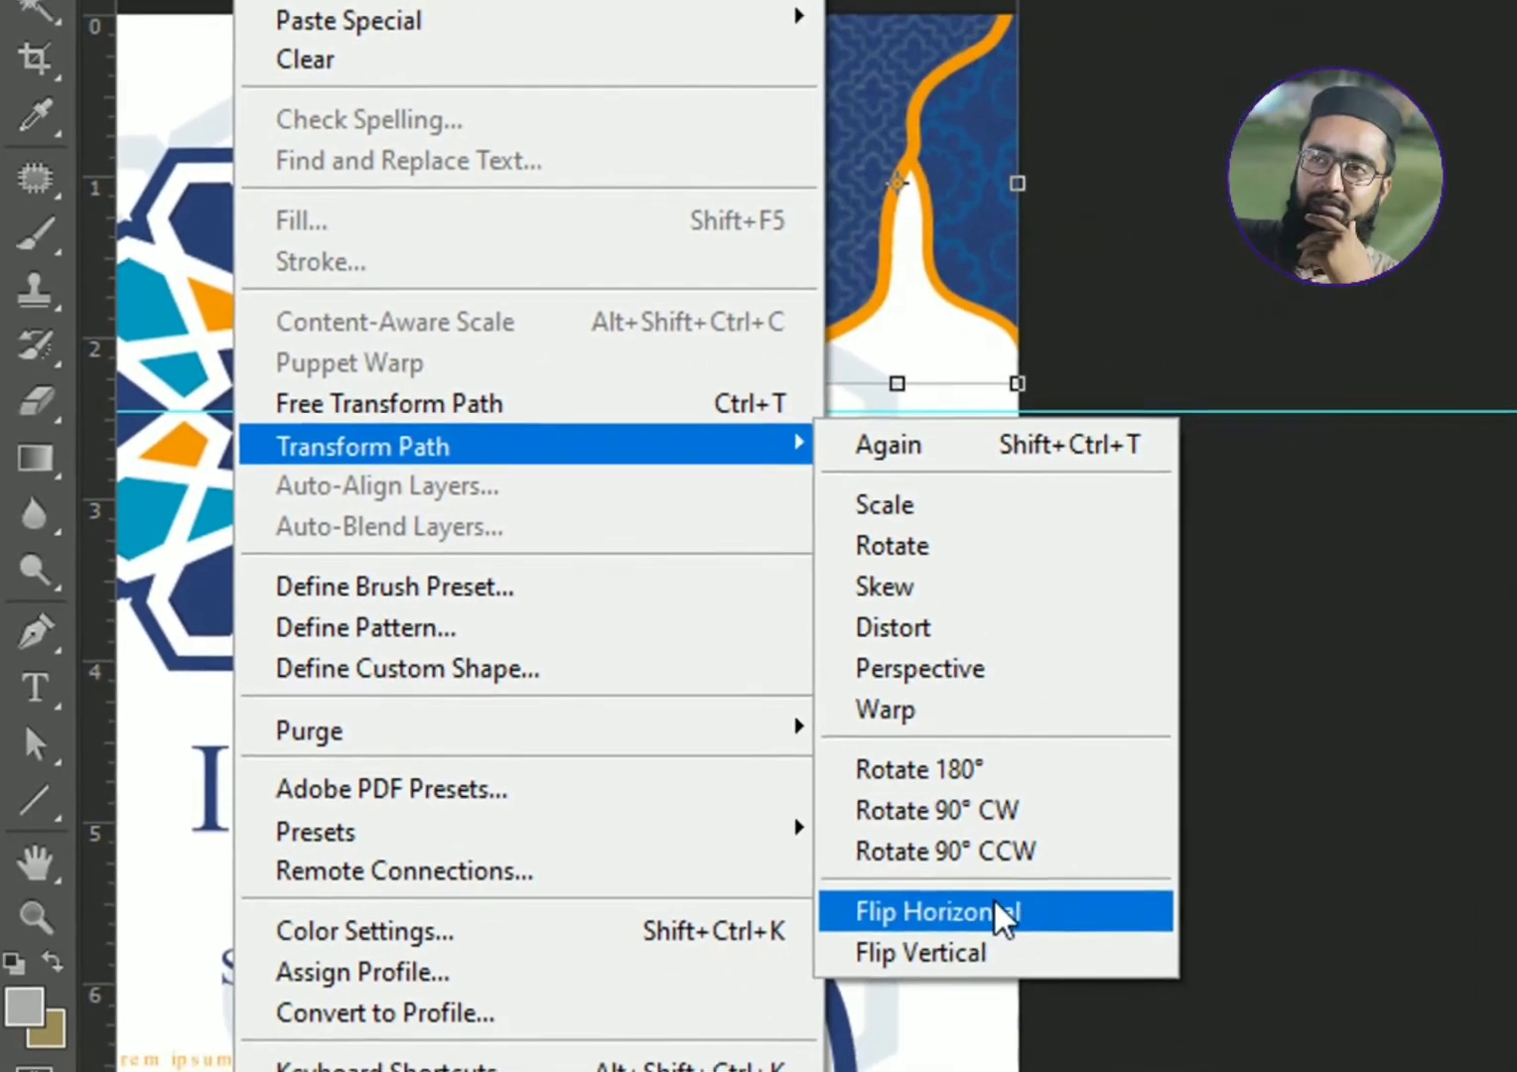
click(995, 903)
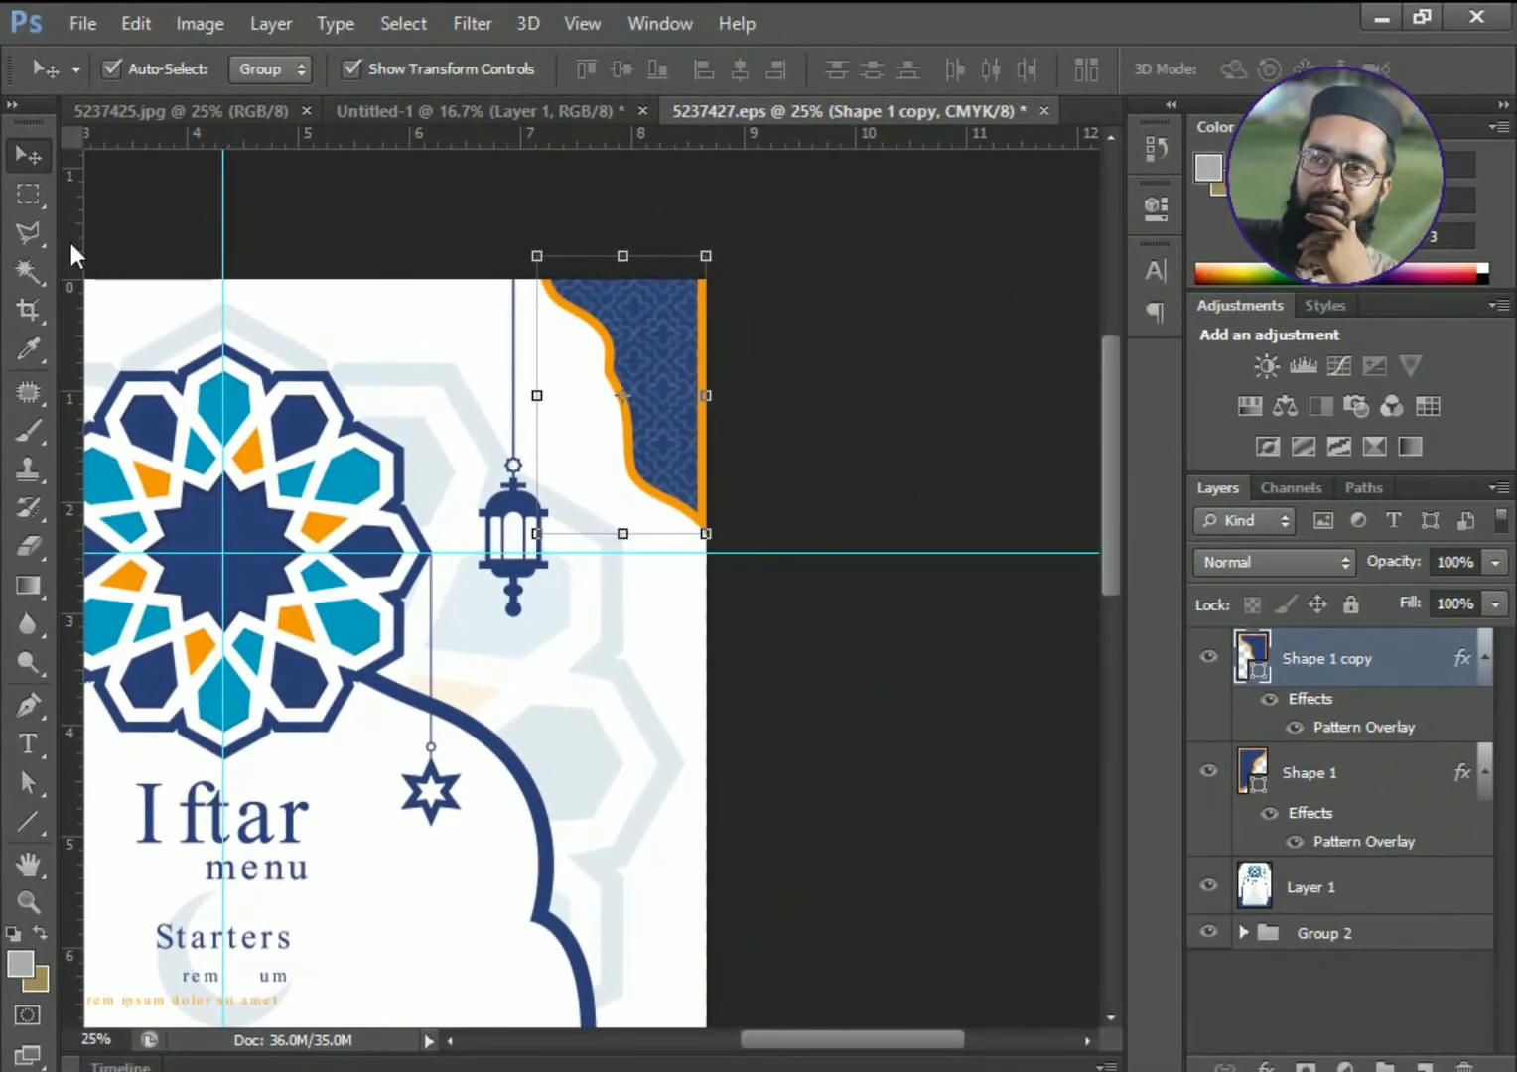
key(shift+Right)
key(shift+Right)
key(shift+Right)
key(shift+Right)
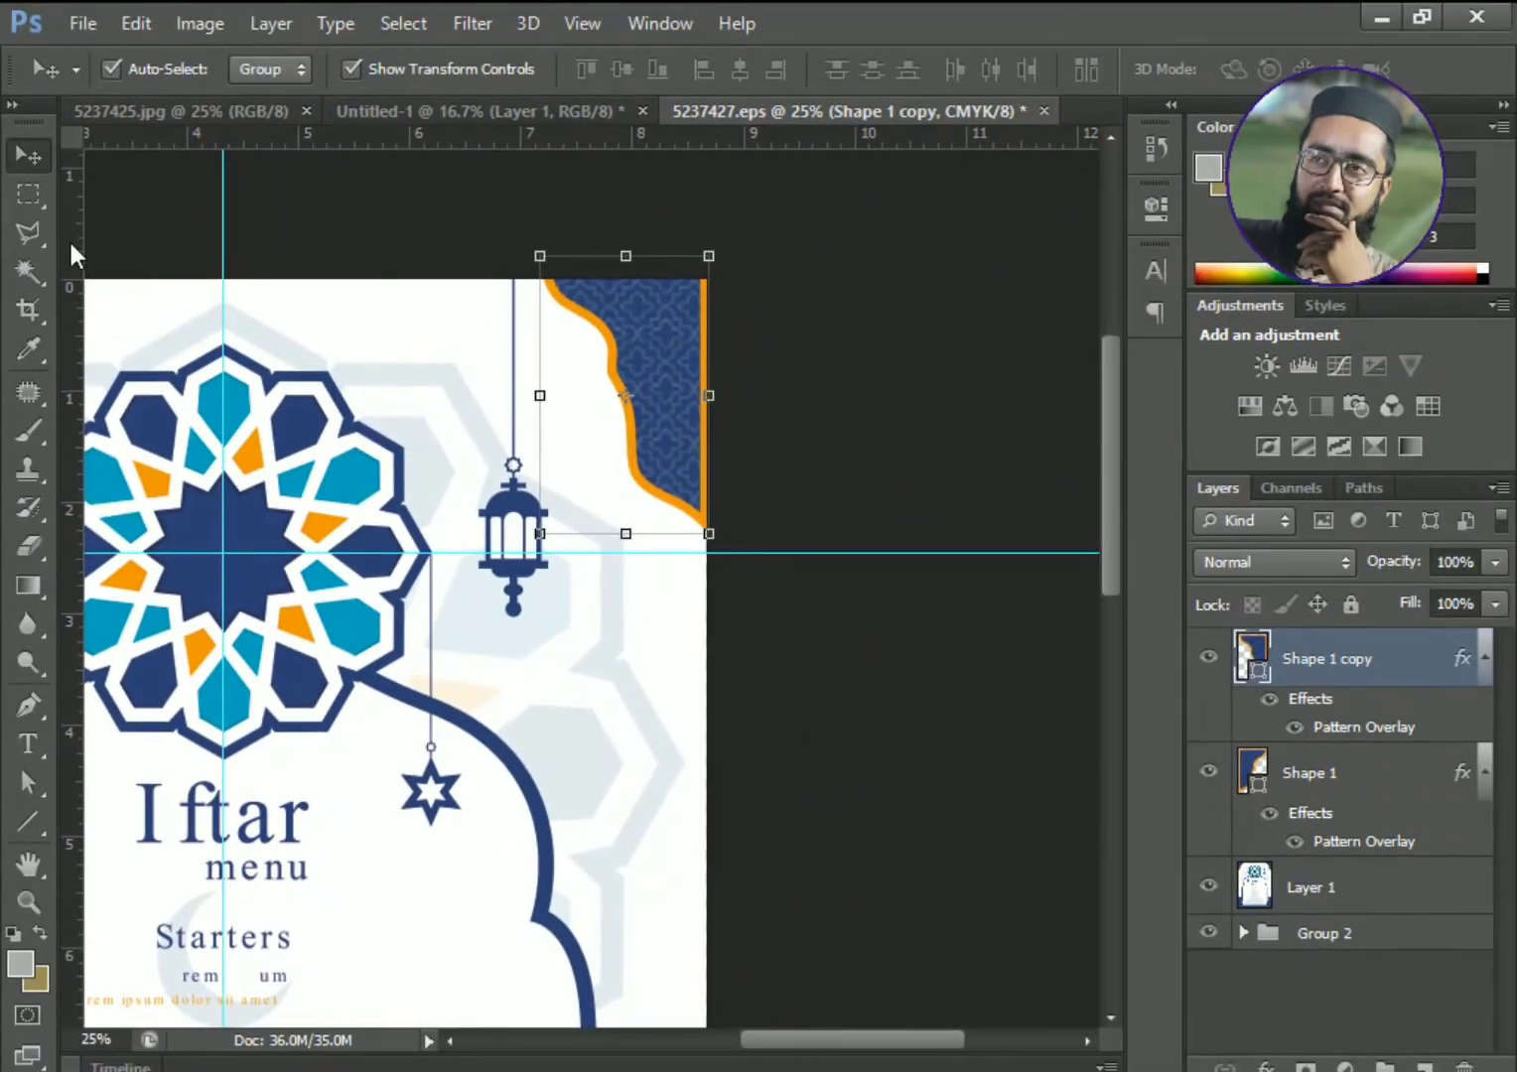
- Duplicate both top corner shapes together and move the copies straight down to the poster's bottom corners
key(ctrl+minus)
key(ctrl+minus)
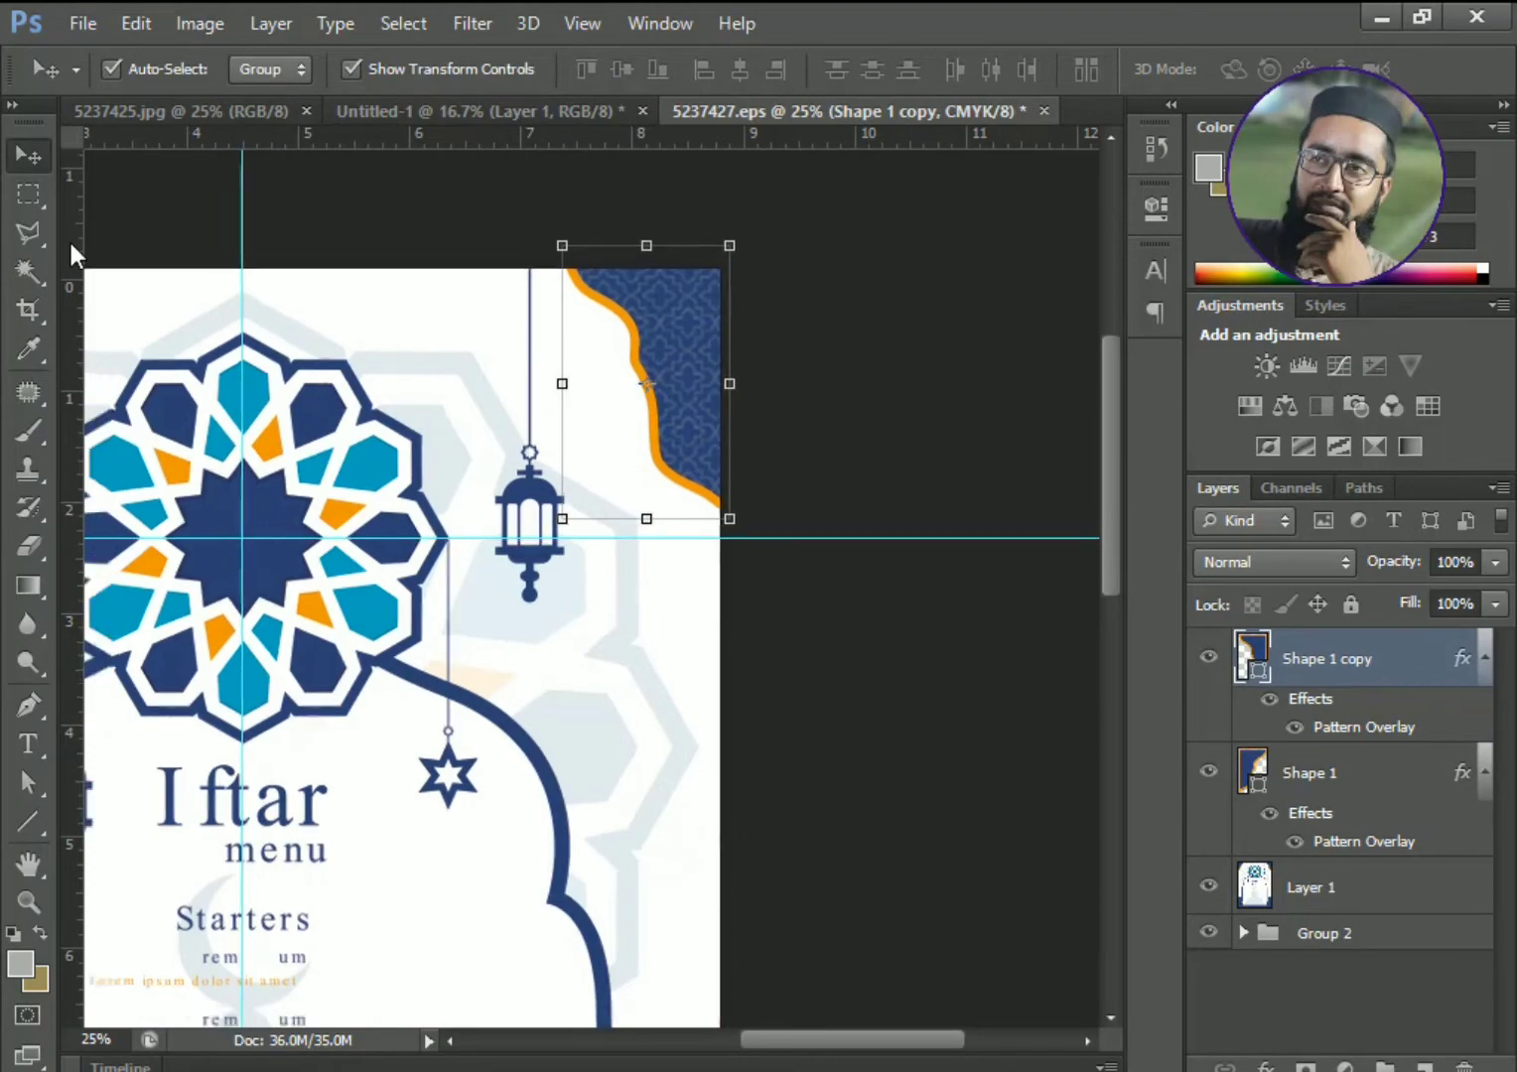
shift+click(373, 303)
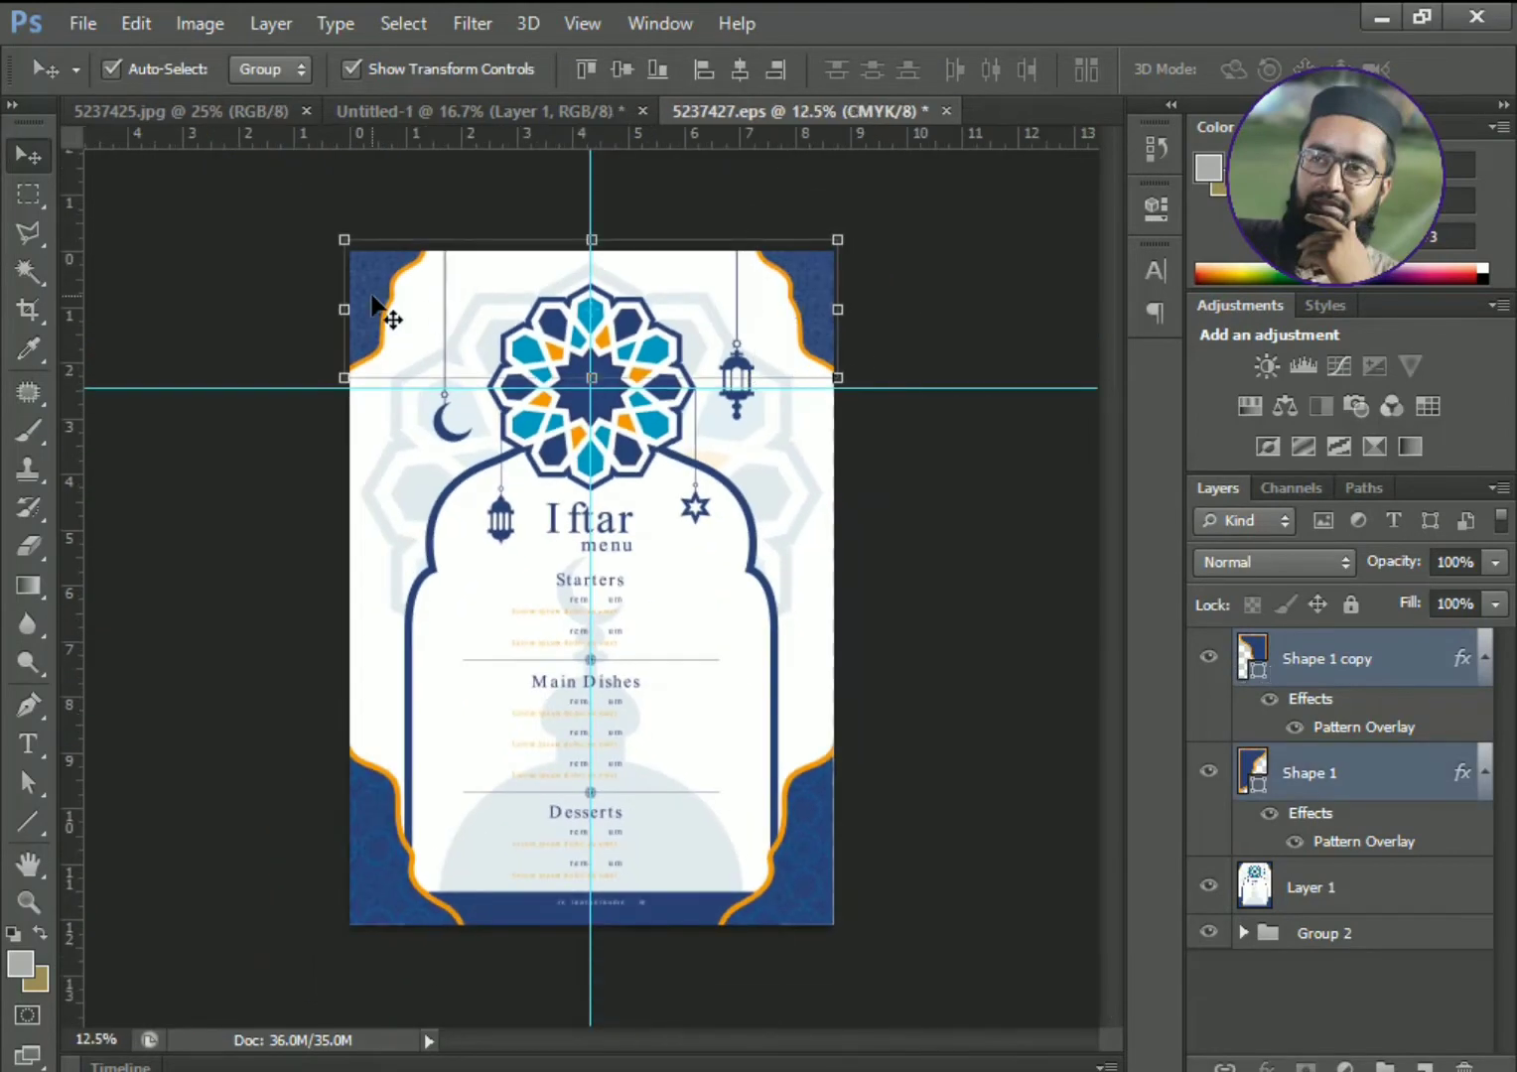
key(ctrl+j)
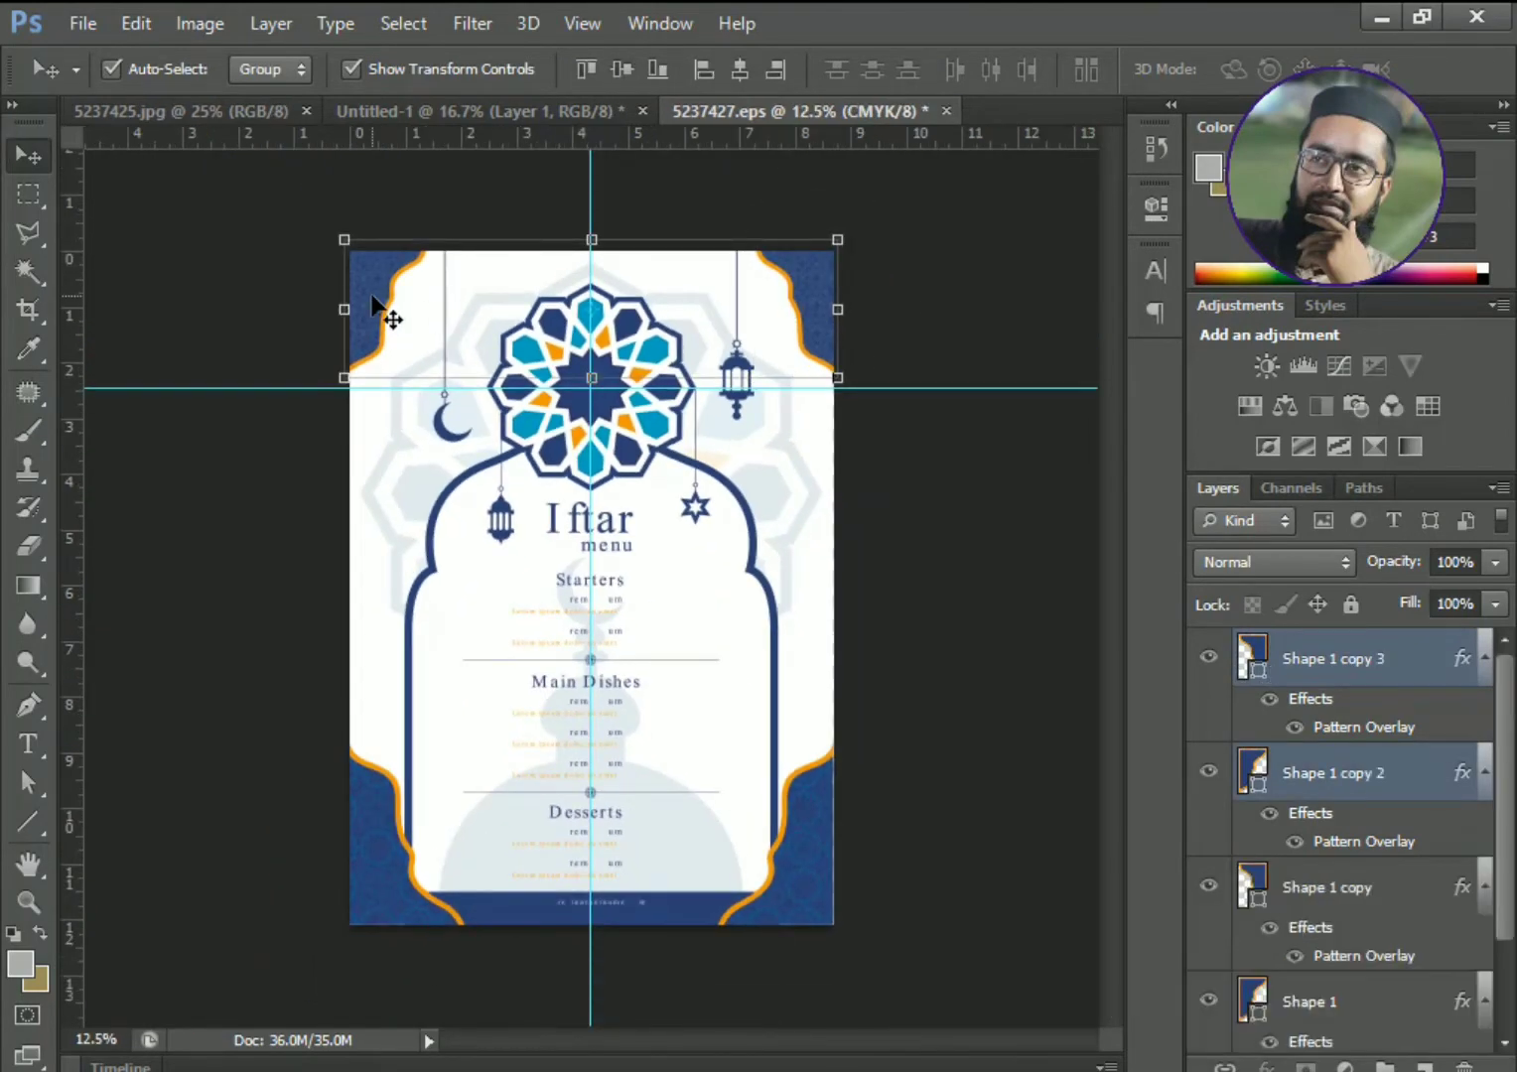
key(ctrl+t)
key(shift+Down)
key(shift+Down)
key(shift+Down)
key(shift+Down)
key(shift+Down)
key(shift+Down)
key(shift+Down)
key(shift+Down)
key(shift+Down)
key(shift+Down)
key(shift+Down)
key(shift+Down)
key(shift+Down)
key(shift+Down)
key(shift+Down)
key(shift+Down)
key(shift+Down)
key(shift+Down)
key(shift+Down)
key(shift+Down)
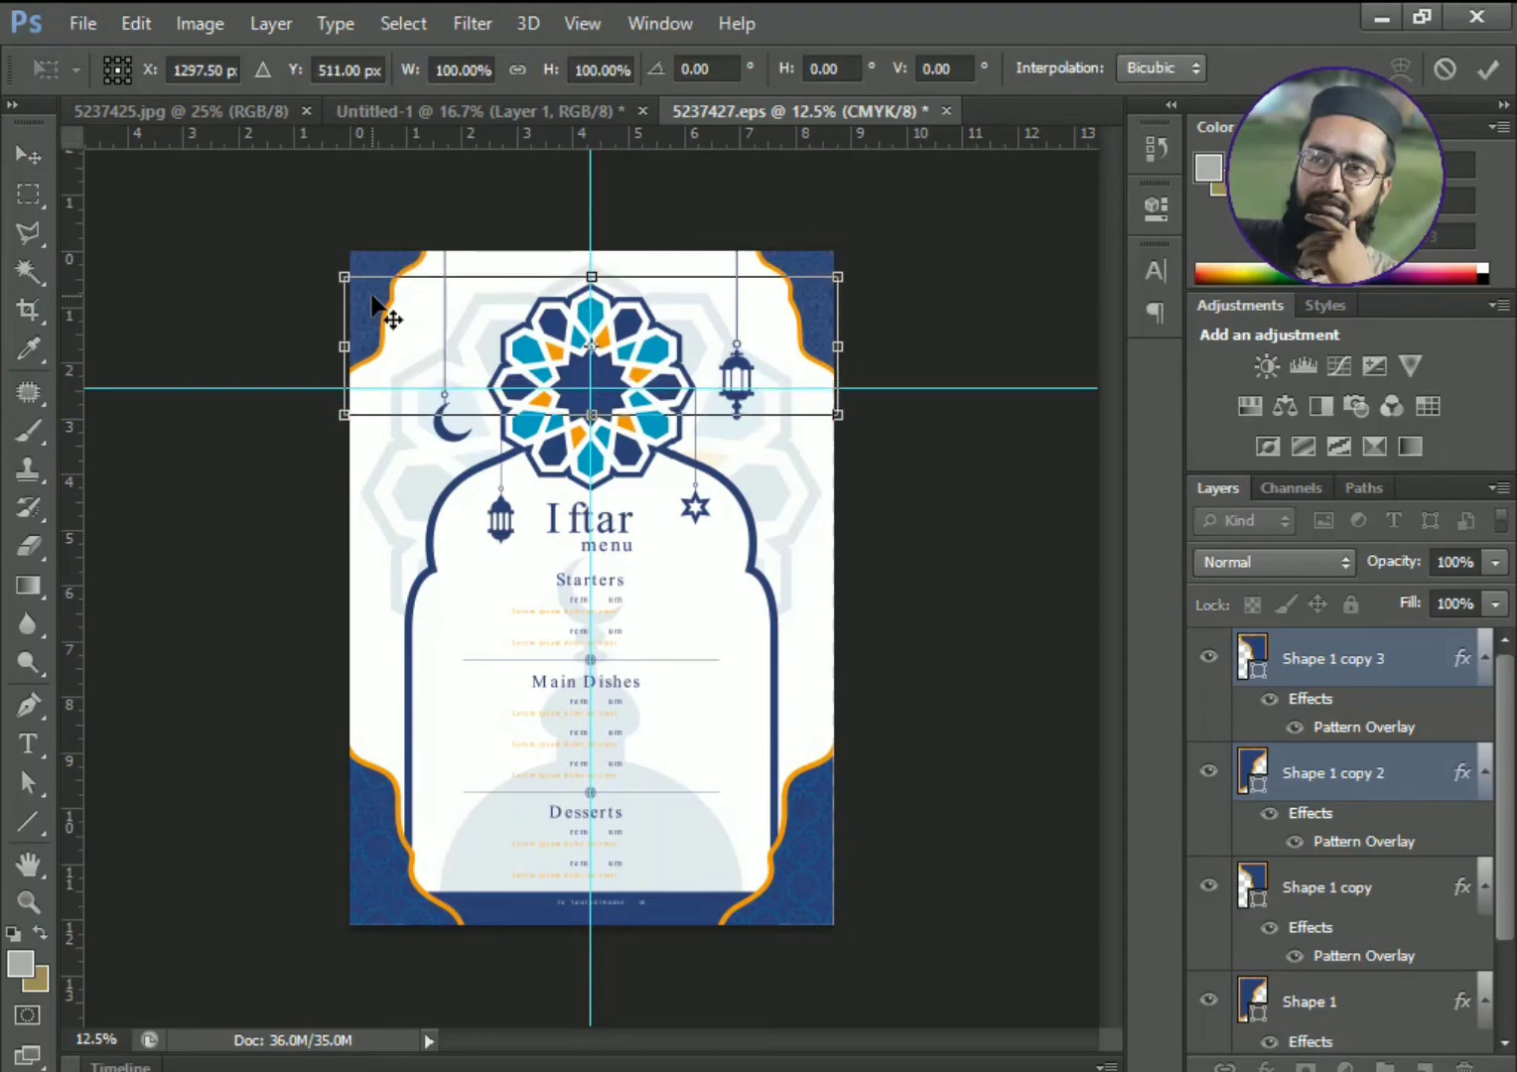
key(shift+Down)
key(shift+Down)
key(shift+Down)
drag(395, 313, 860, 839)
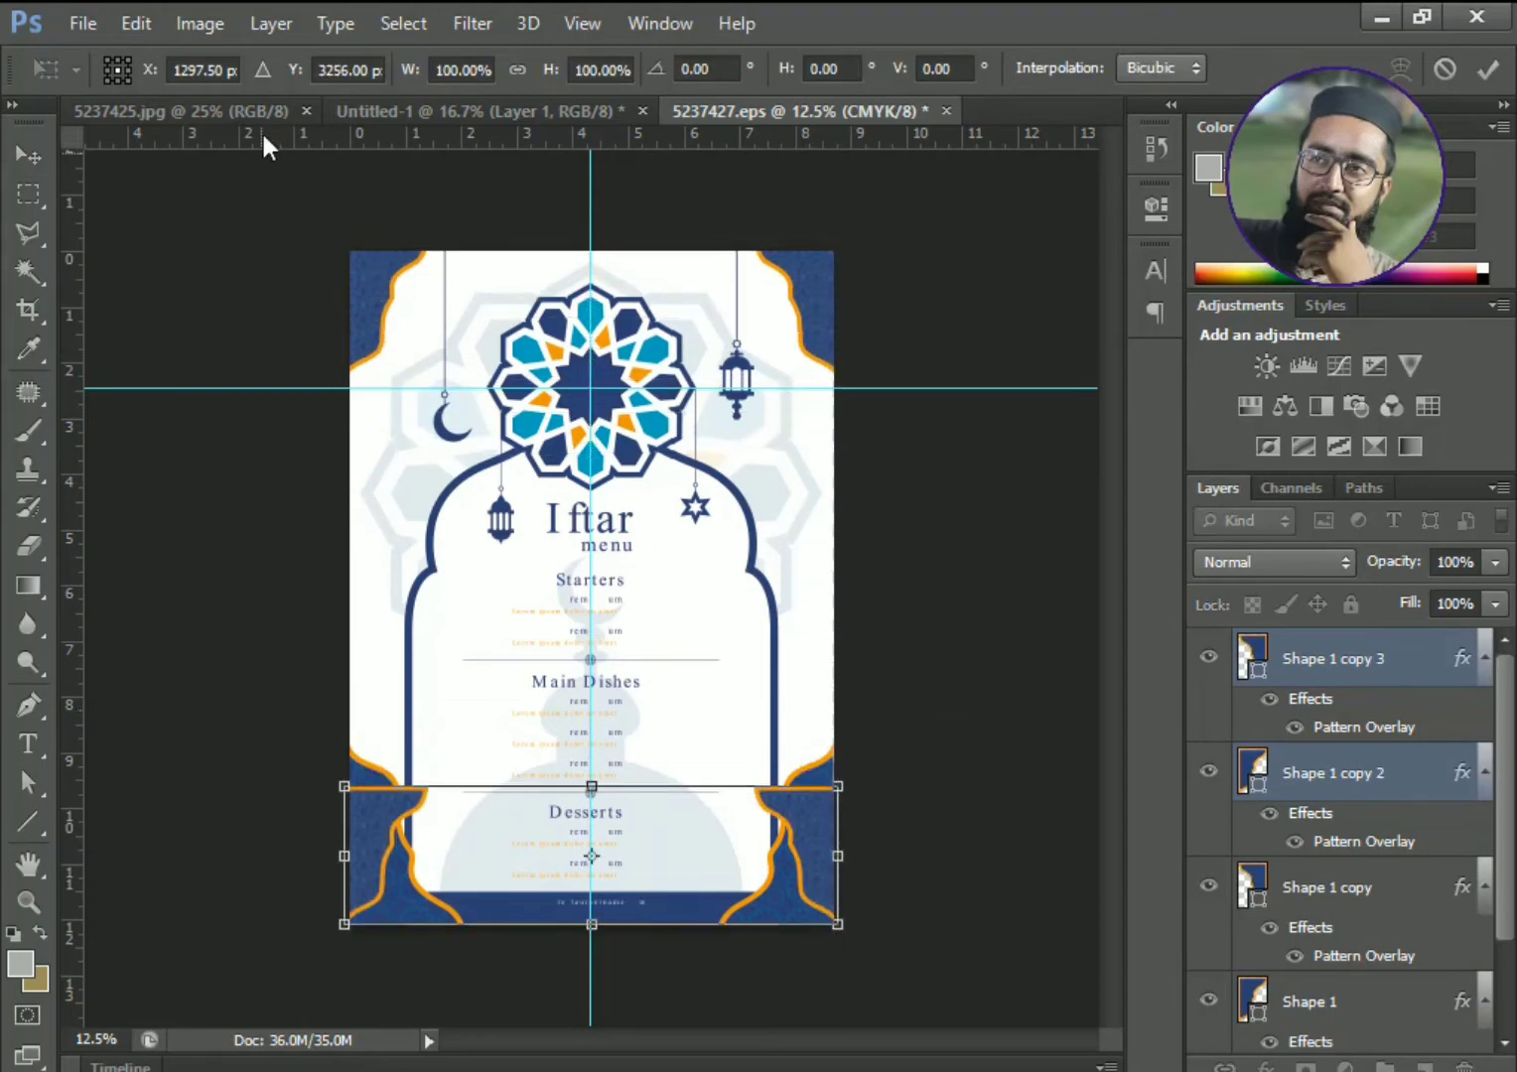
- Flip the two bottom corner copies vertically and apply the transform
click(87, 24)
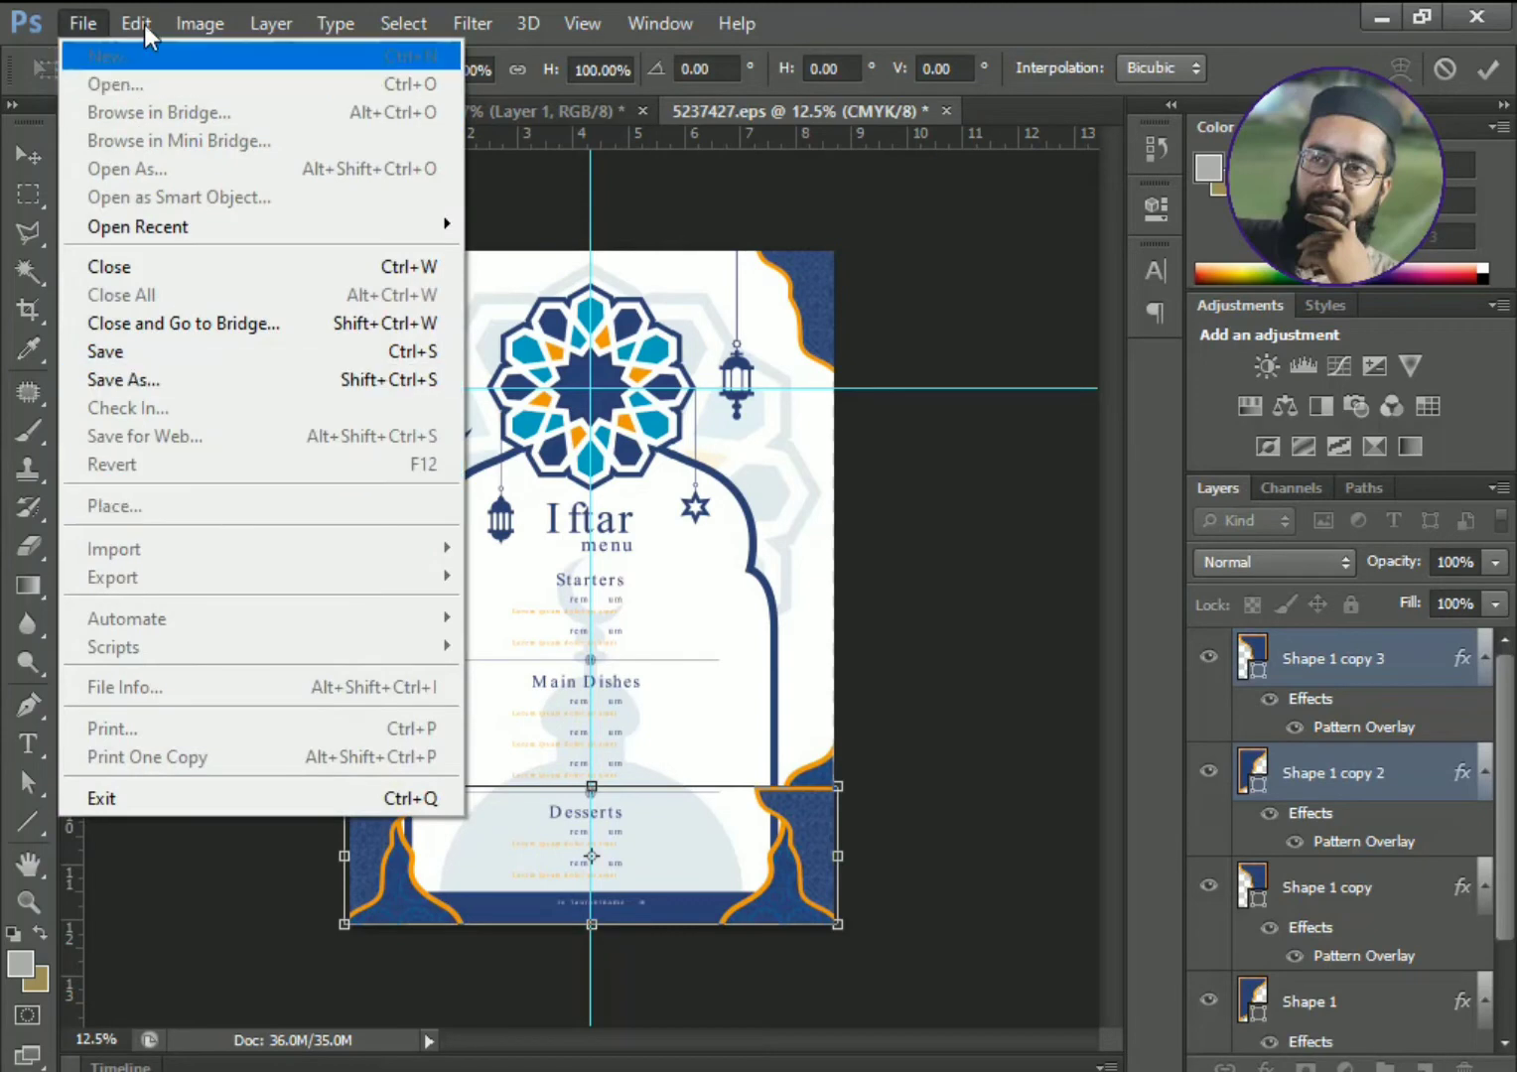
mouse_move(136, 23)
mouse_move(549, 576)
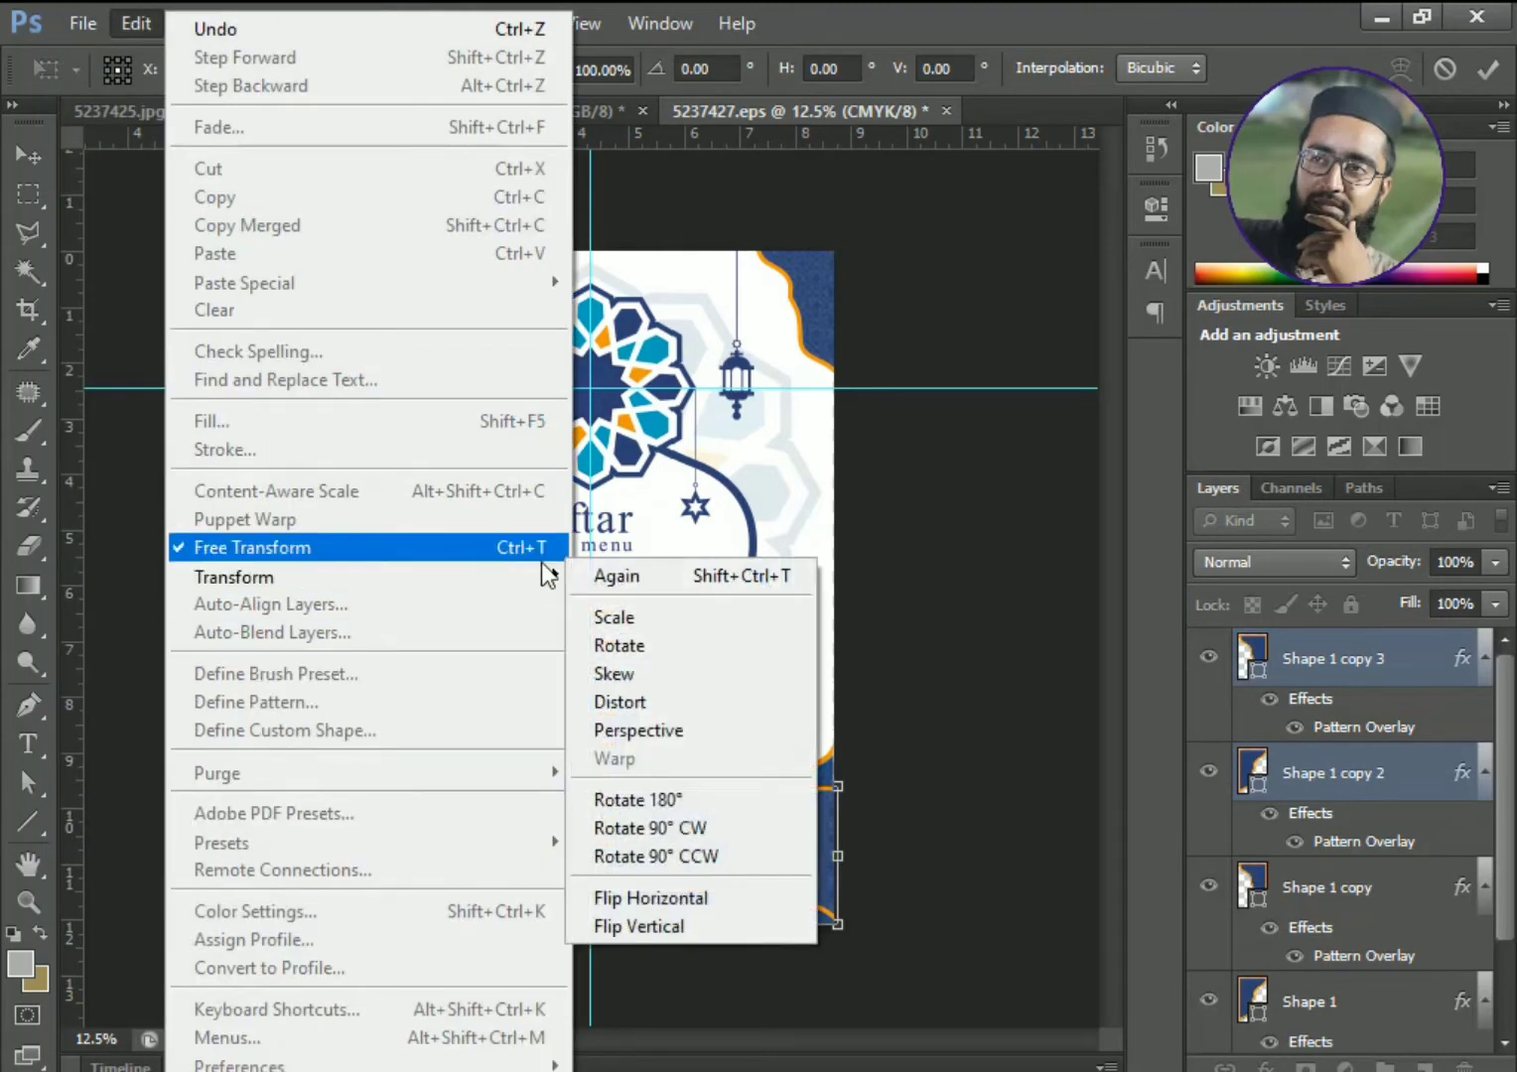
click(665, 927)
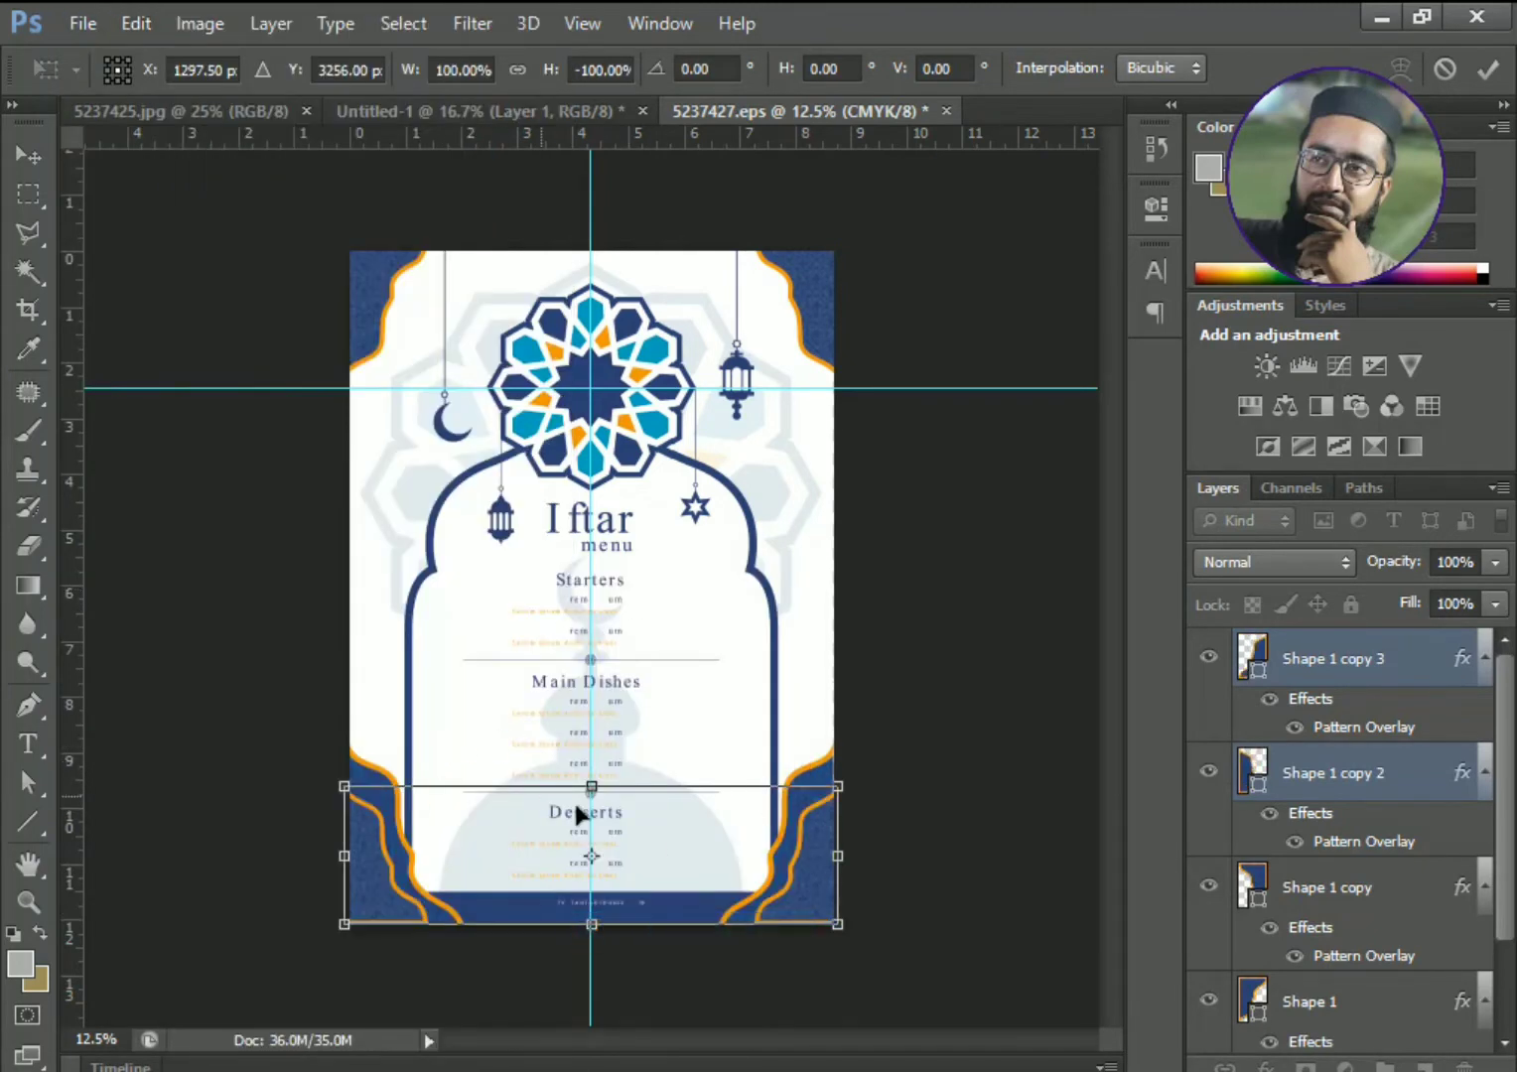
key(Return)
click(996, 822)
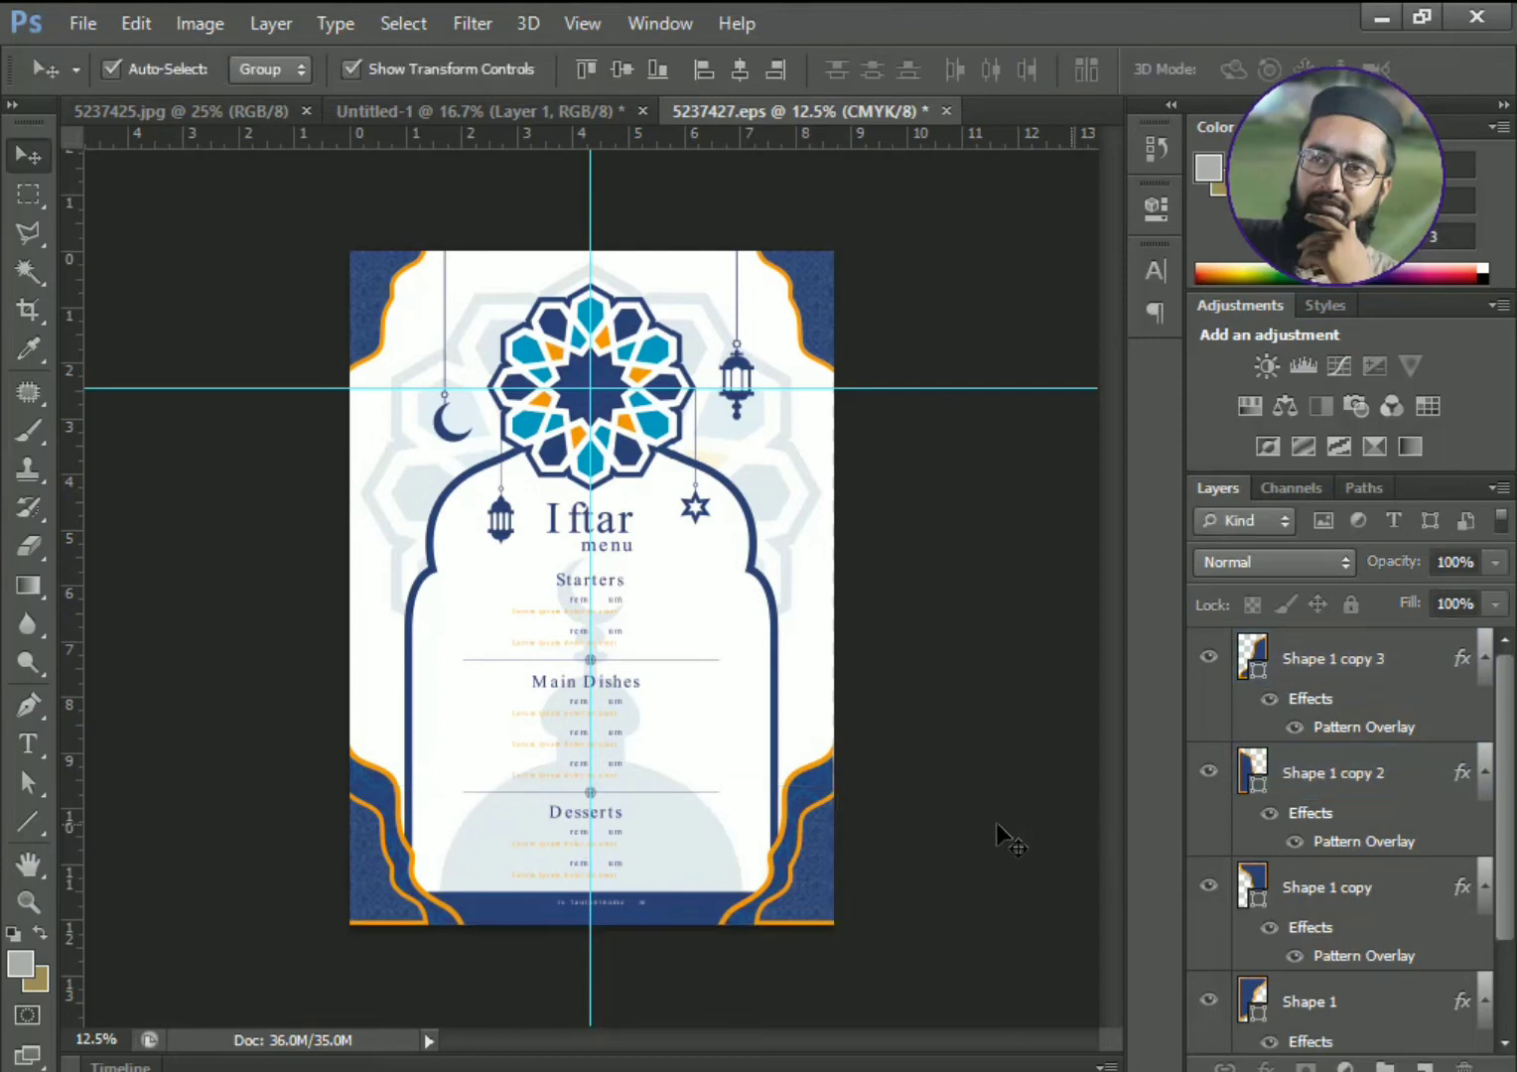
- Enlarge the two bottom corner shapes proportionally and align them over the reference's bottom corner ornaments, with their outer strokes off the page
click(805, 849)
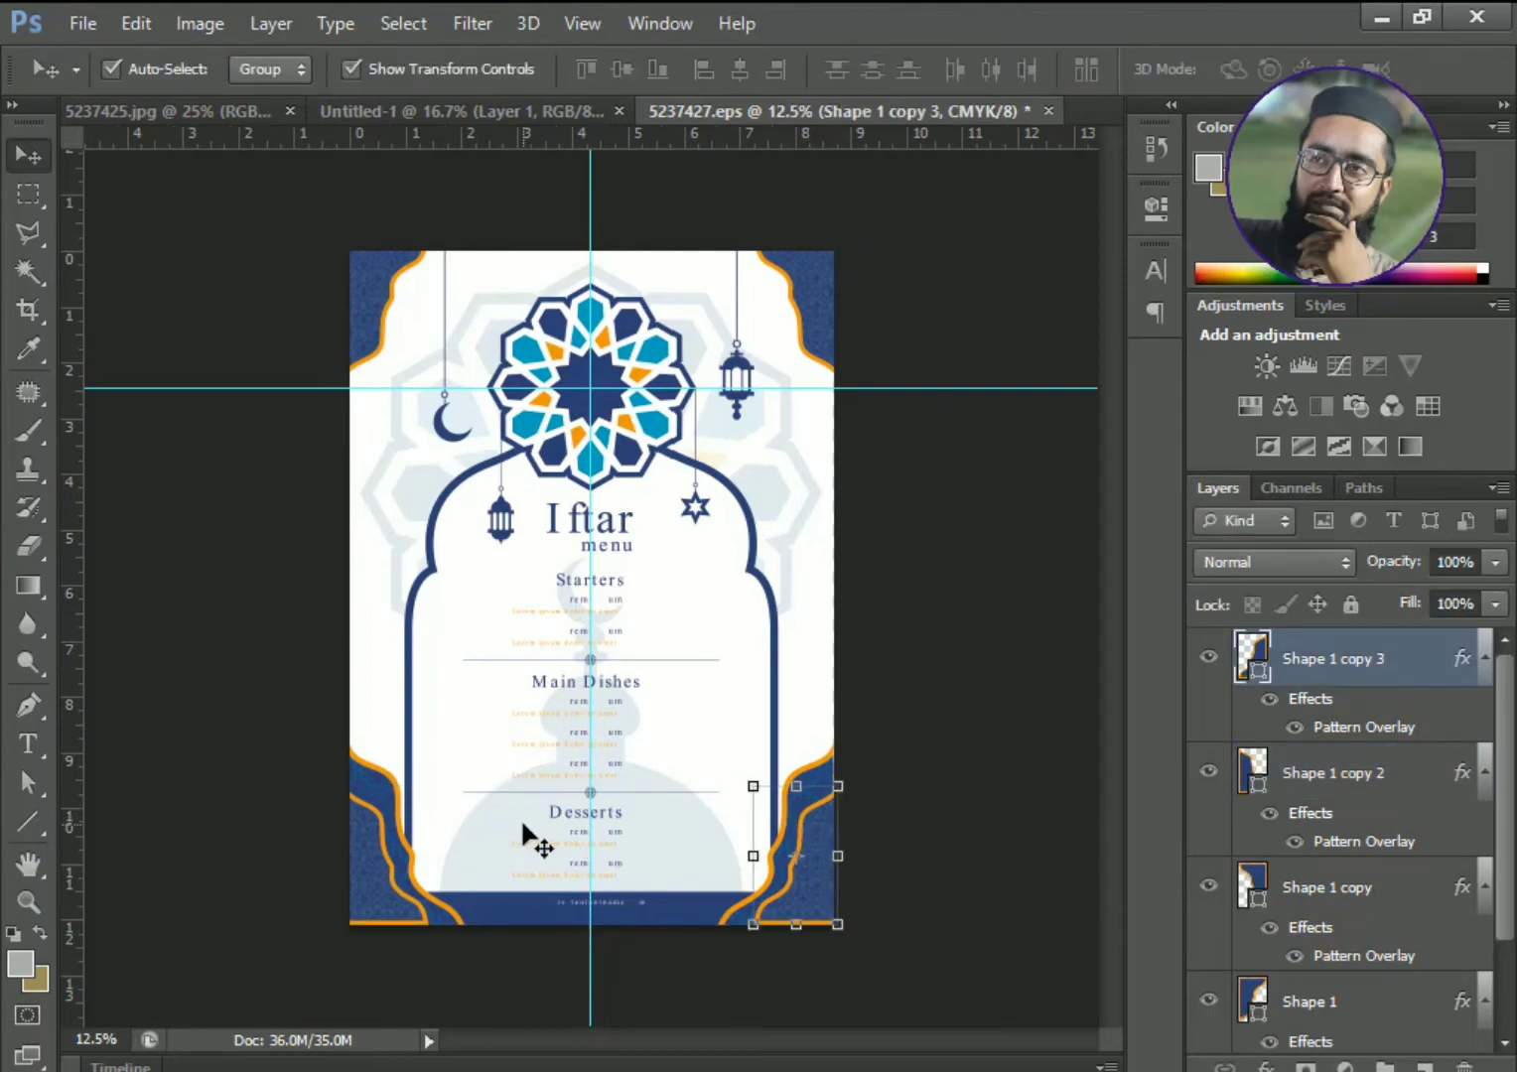
shift+click(371, 880)
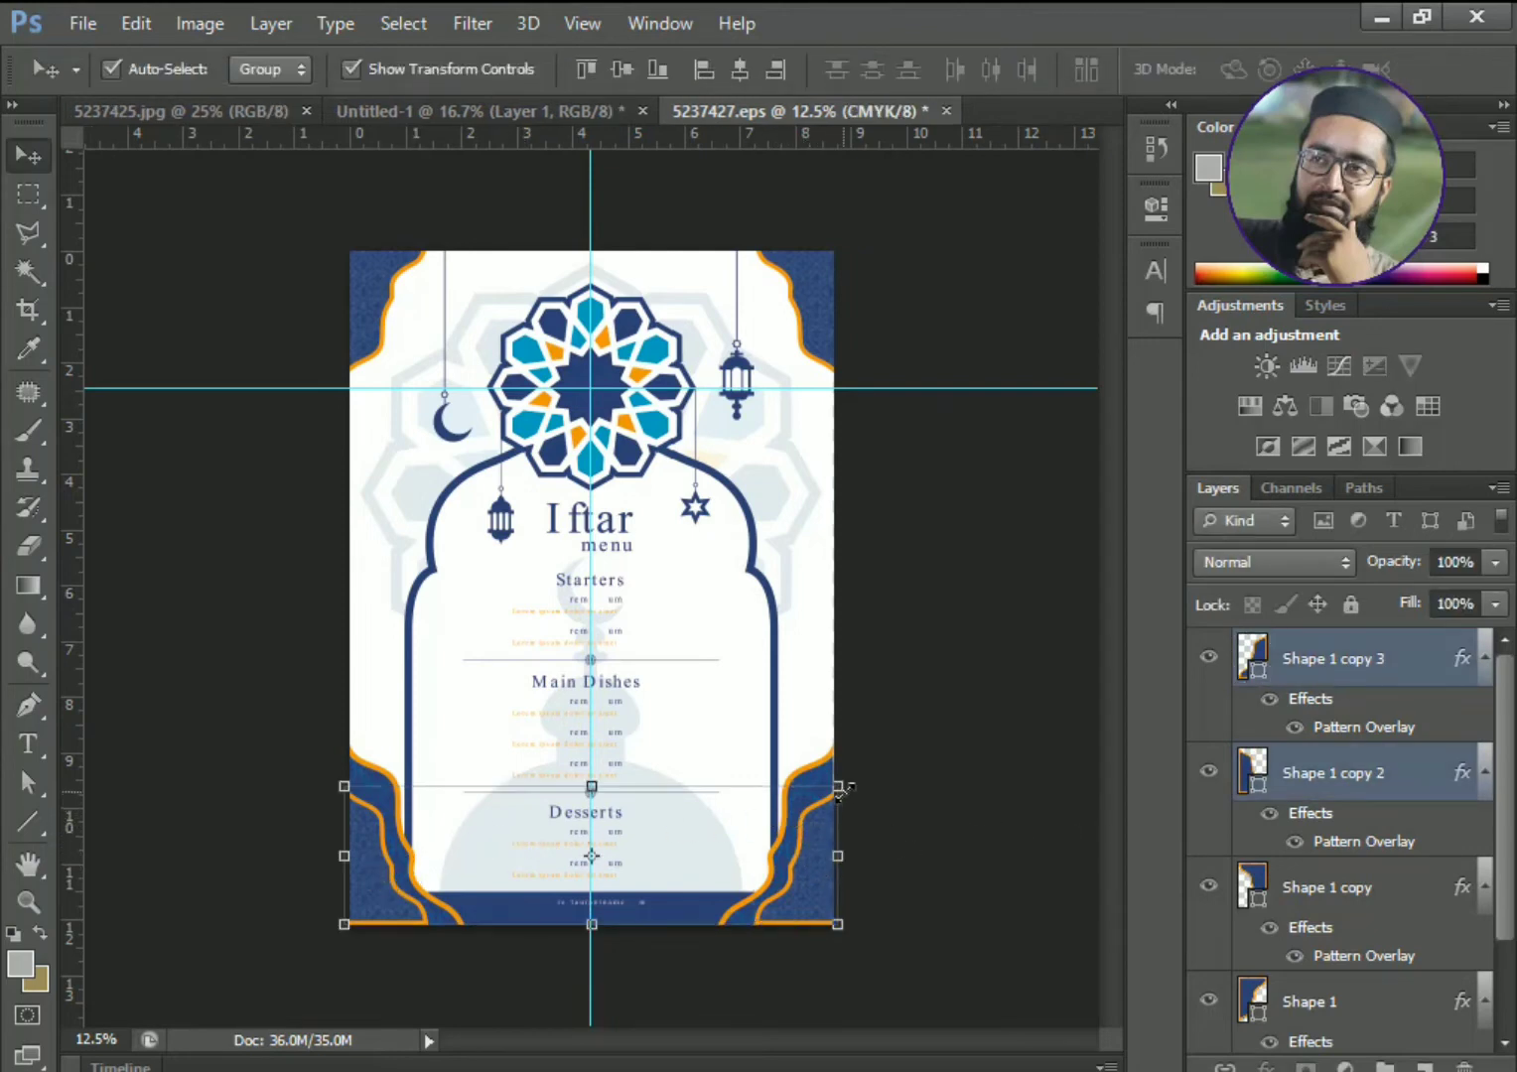
drag(839, 789, 1002, 681)
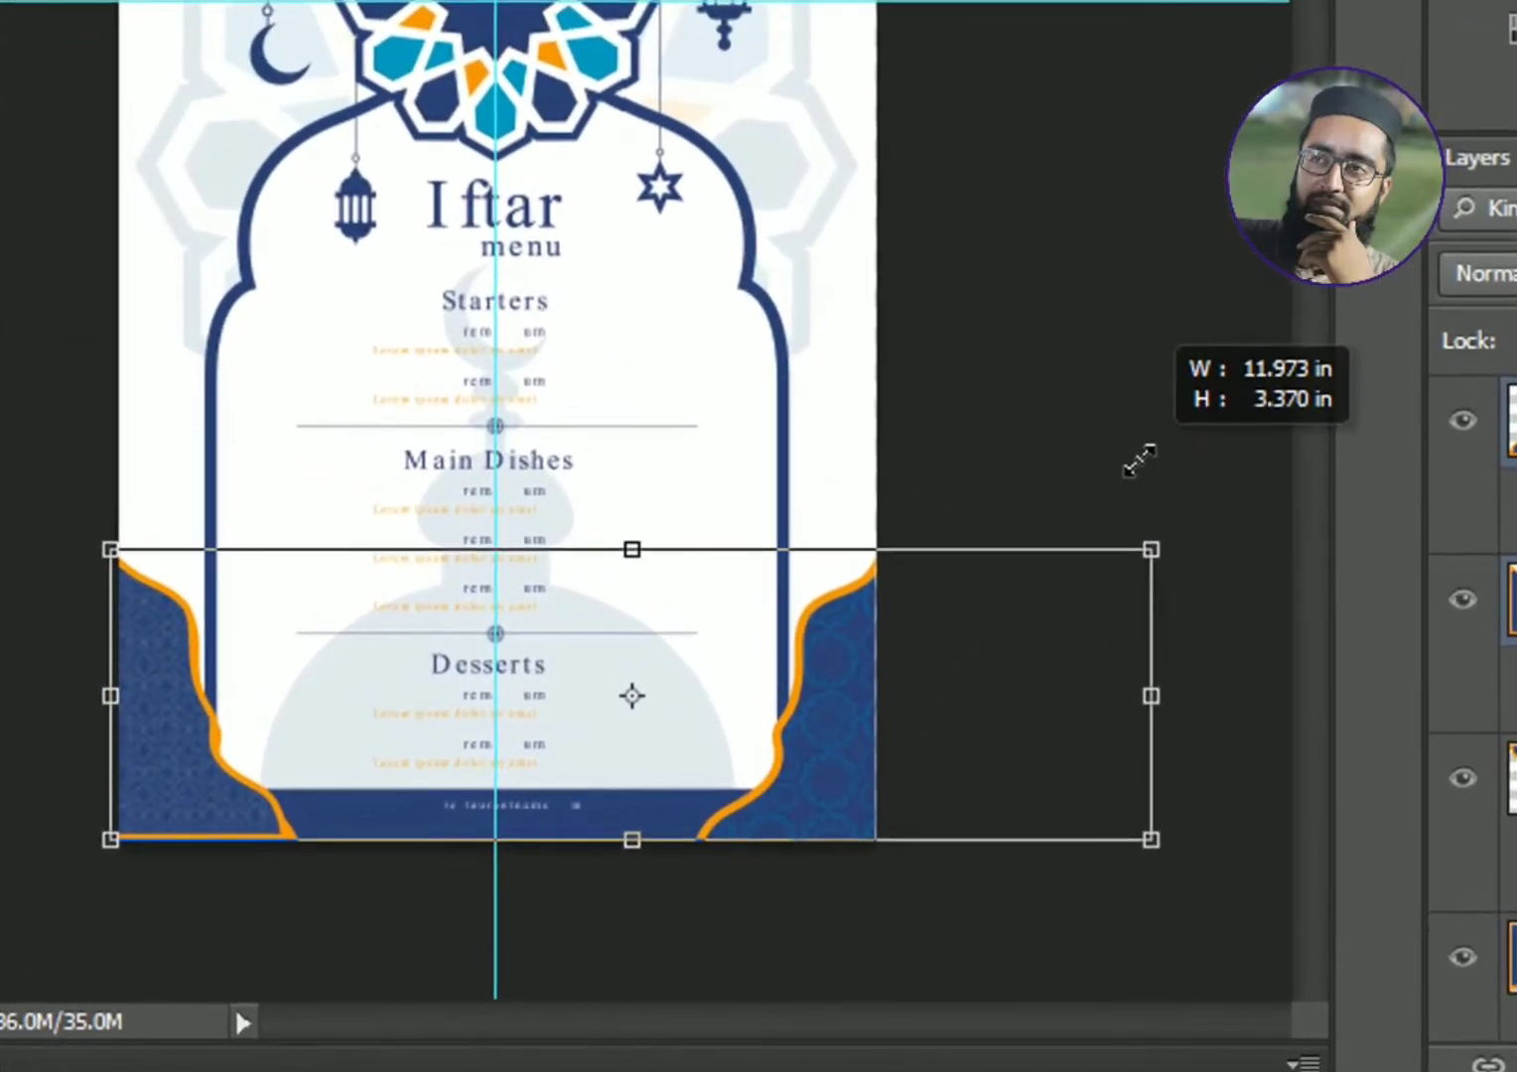
drag(1139, 460, 1138, 451)
drag(1151, 549, 1176, 544)
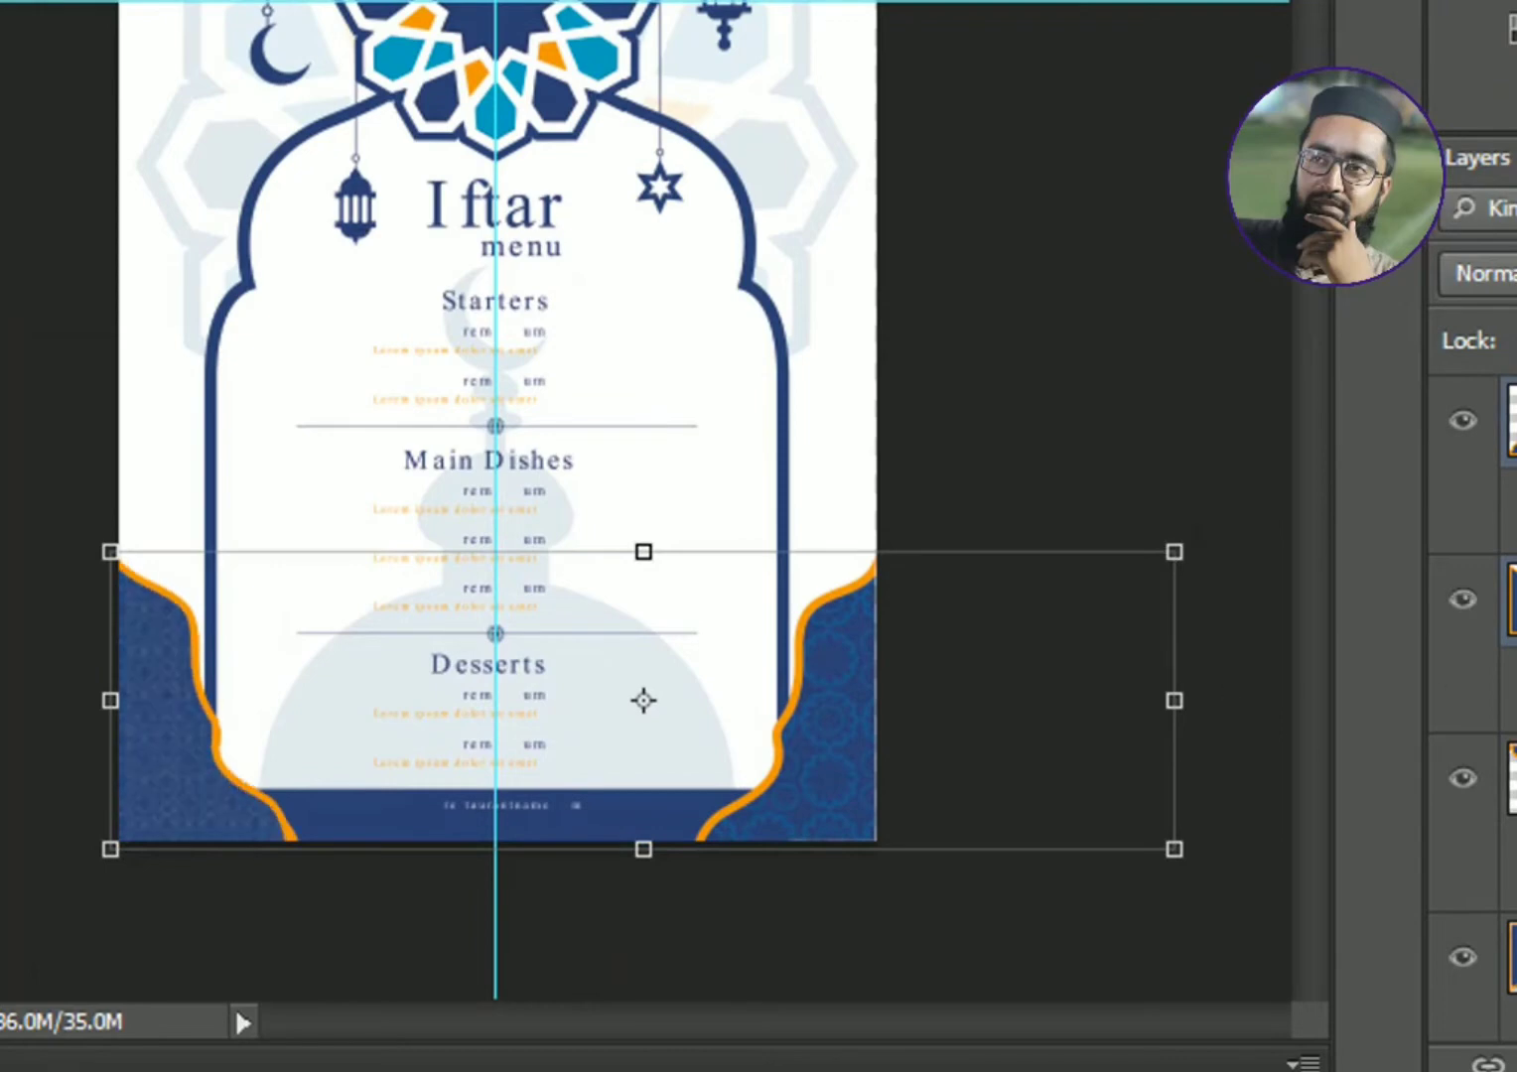
drag(1087, 697, 794, 697)
- Add a new layer above Layer 1 and draw a rectangle about 2722 × 208 px over the poster's bottom band
click(628, 817)
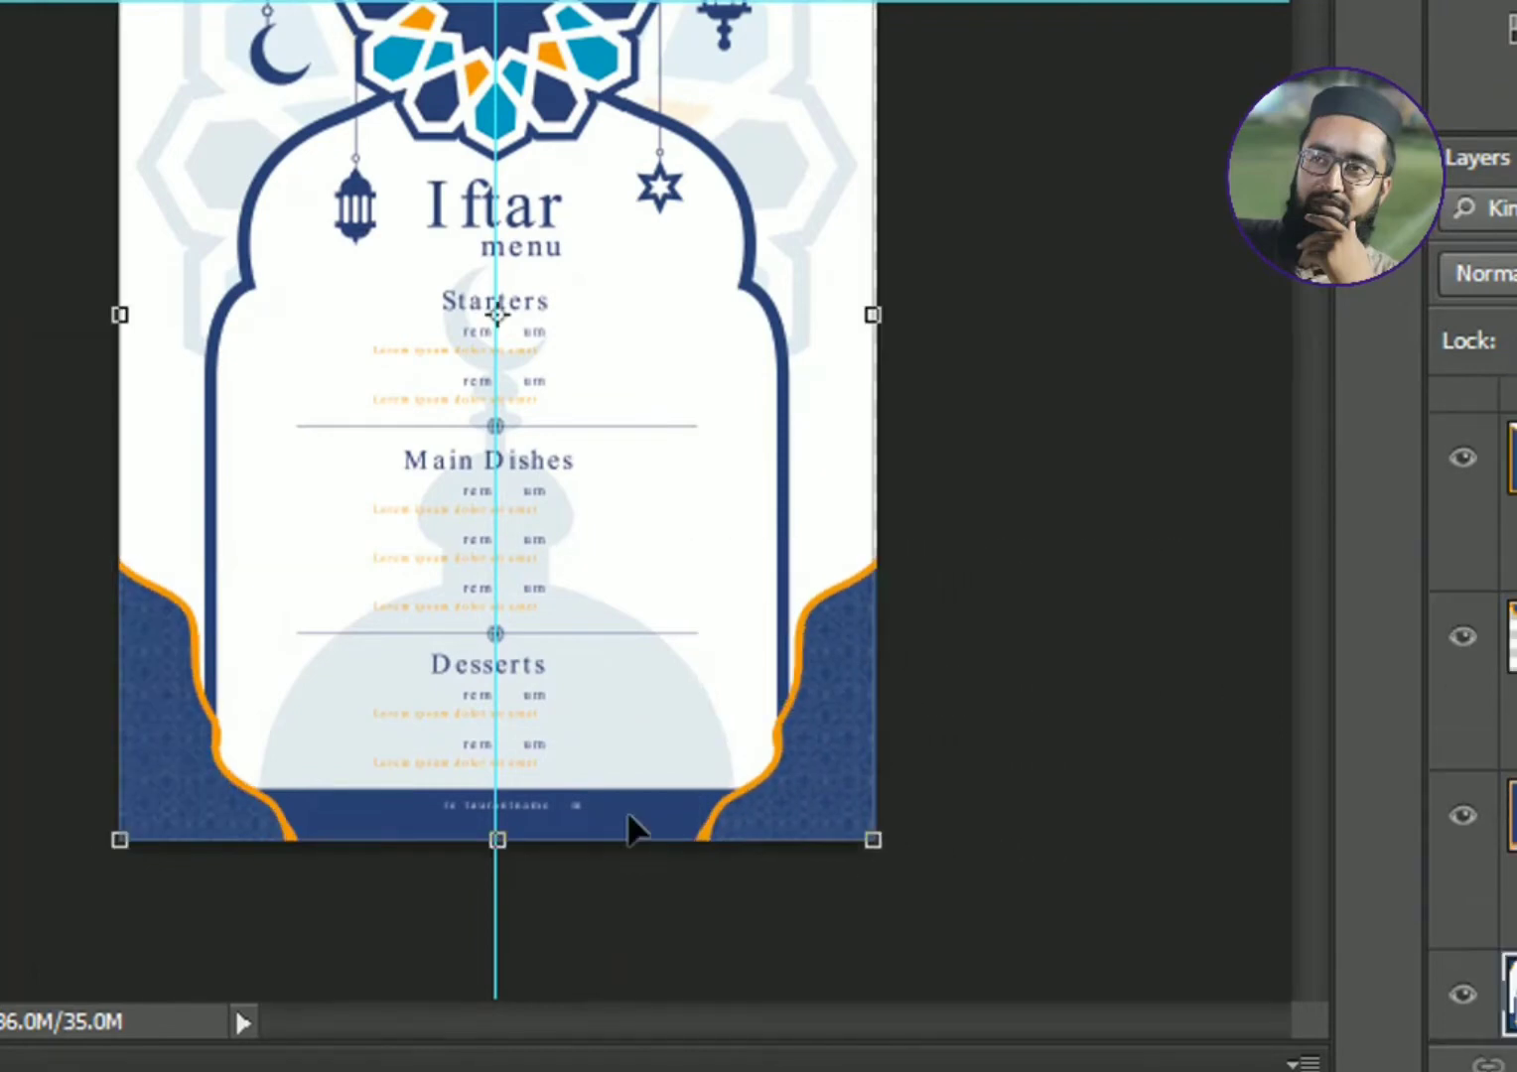
key(Return)
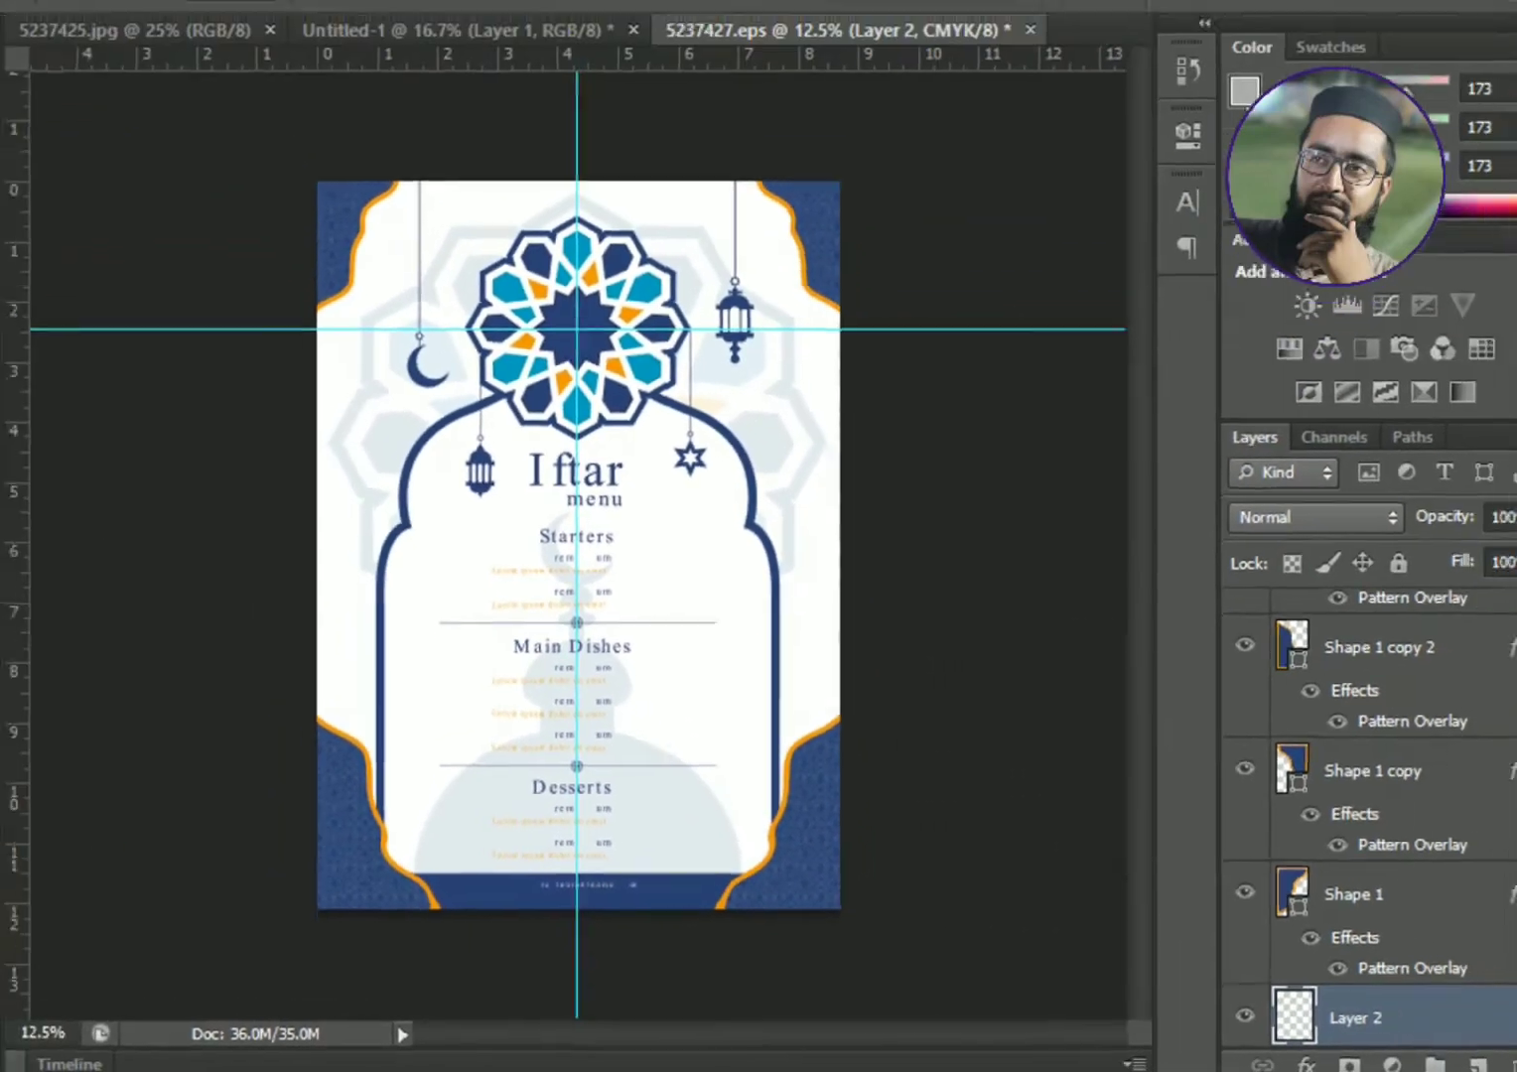
click(0, 681)
click(109, 817)
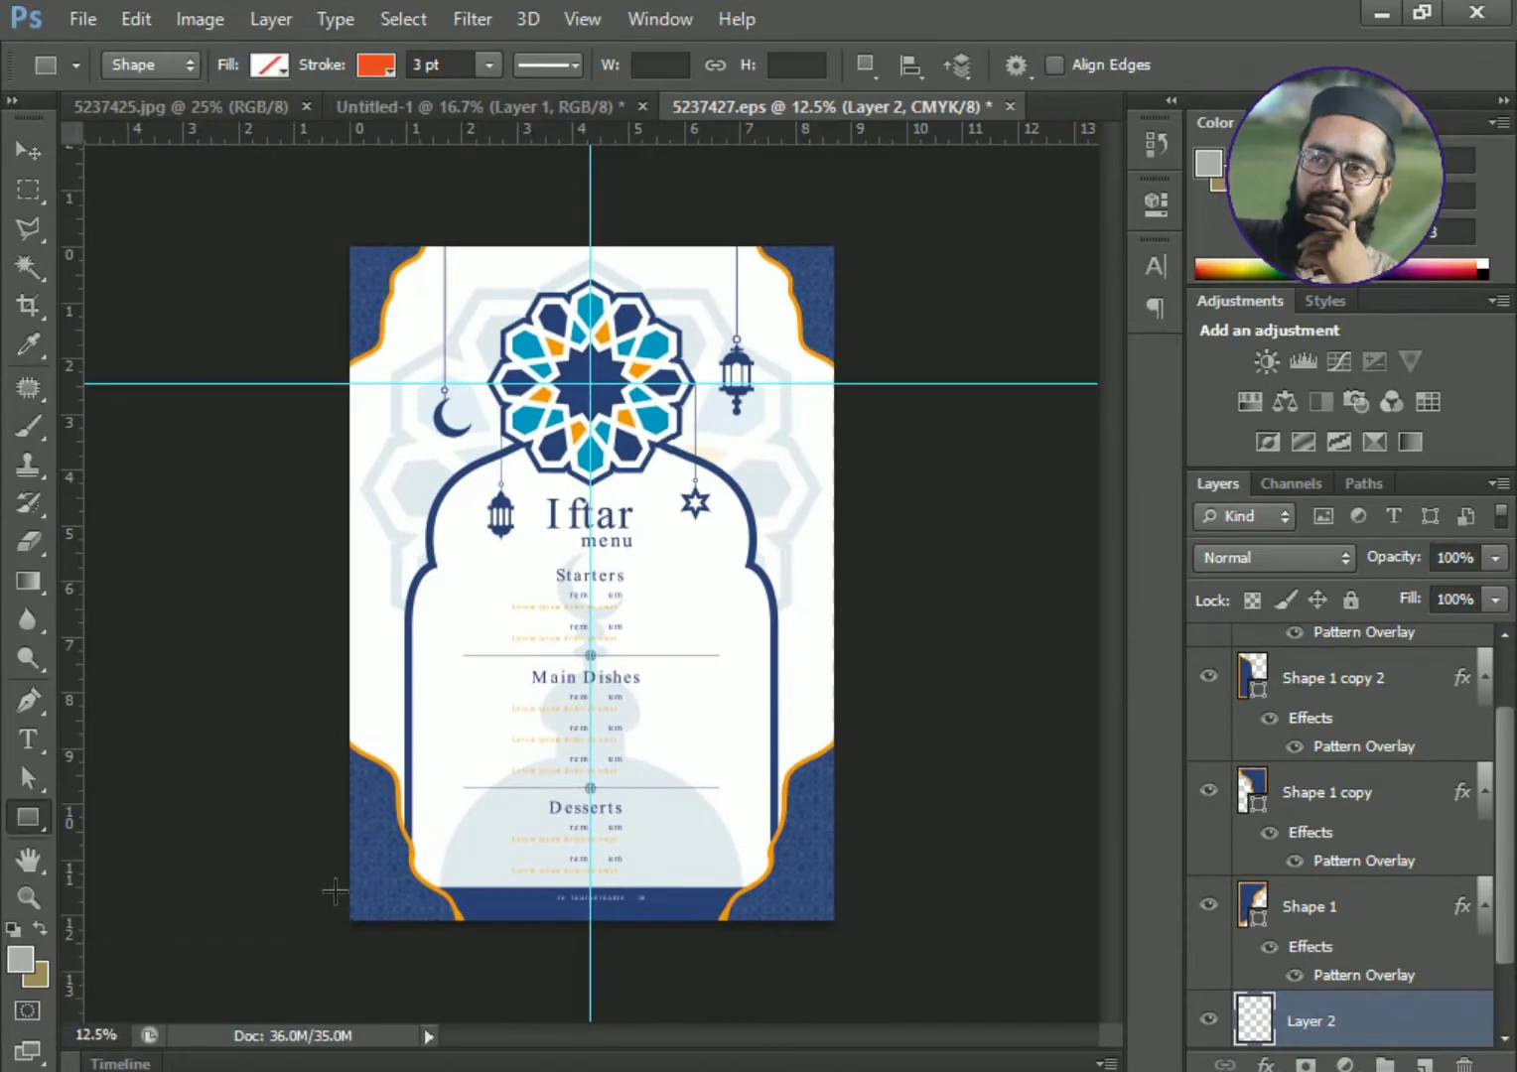
mouse_move(330, 883)
mouse_down()
mouse_move(610, 942)
mouse_move(835, 922)
mouse_up()
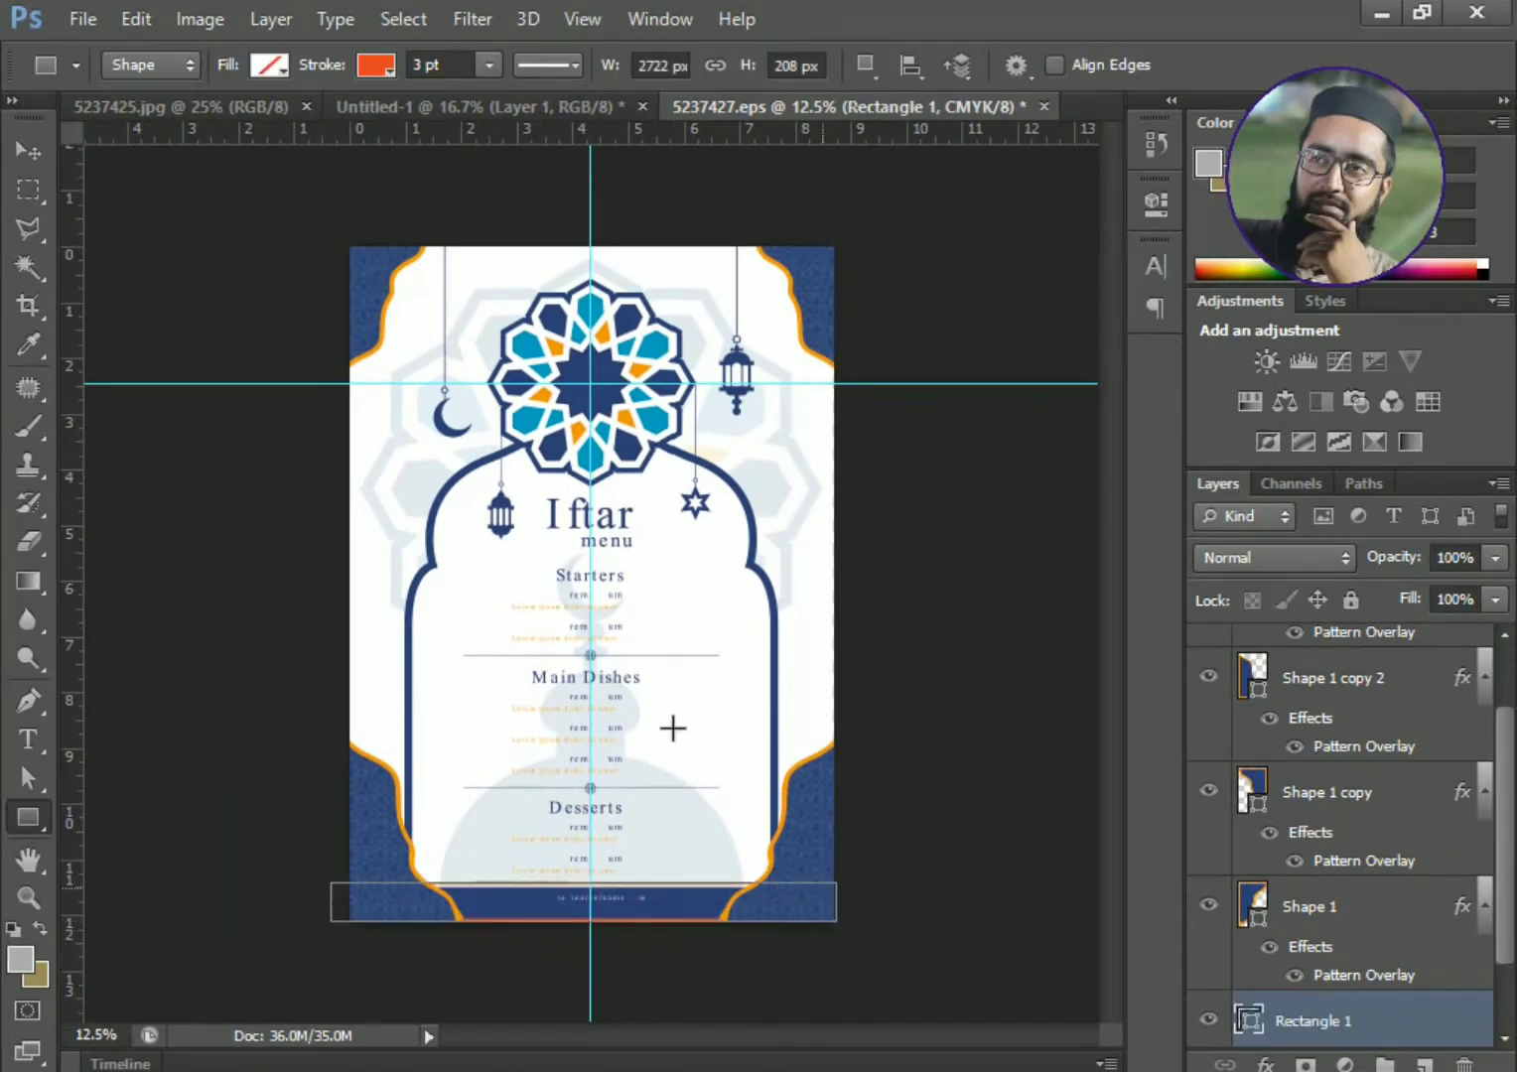
- Remove the stroke from the bottom band rectangle, fill it with the recently used navy and deselect it
click(375, 66)
click(248, 122)
click(267, 65)
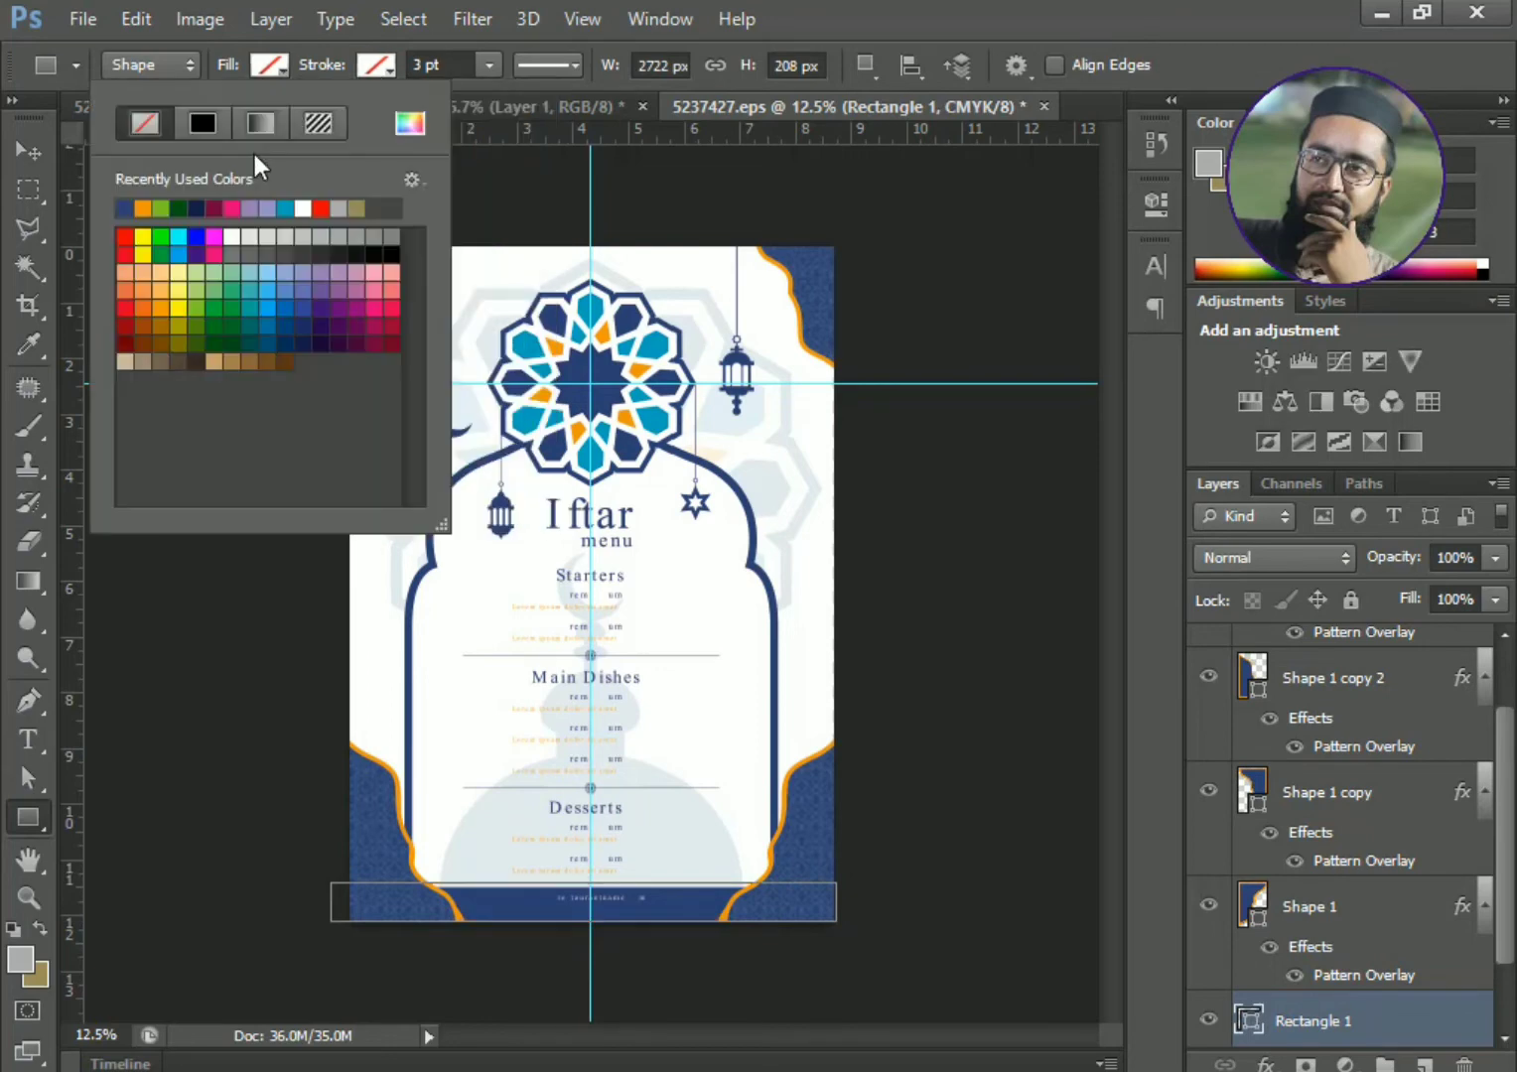
click(126, 207)
click(28, 149)
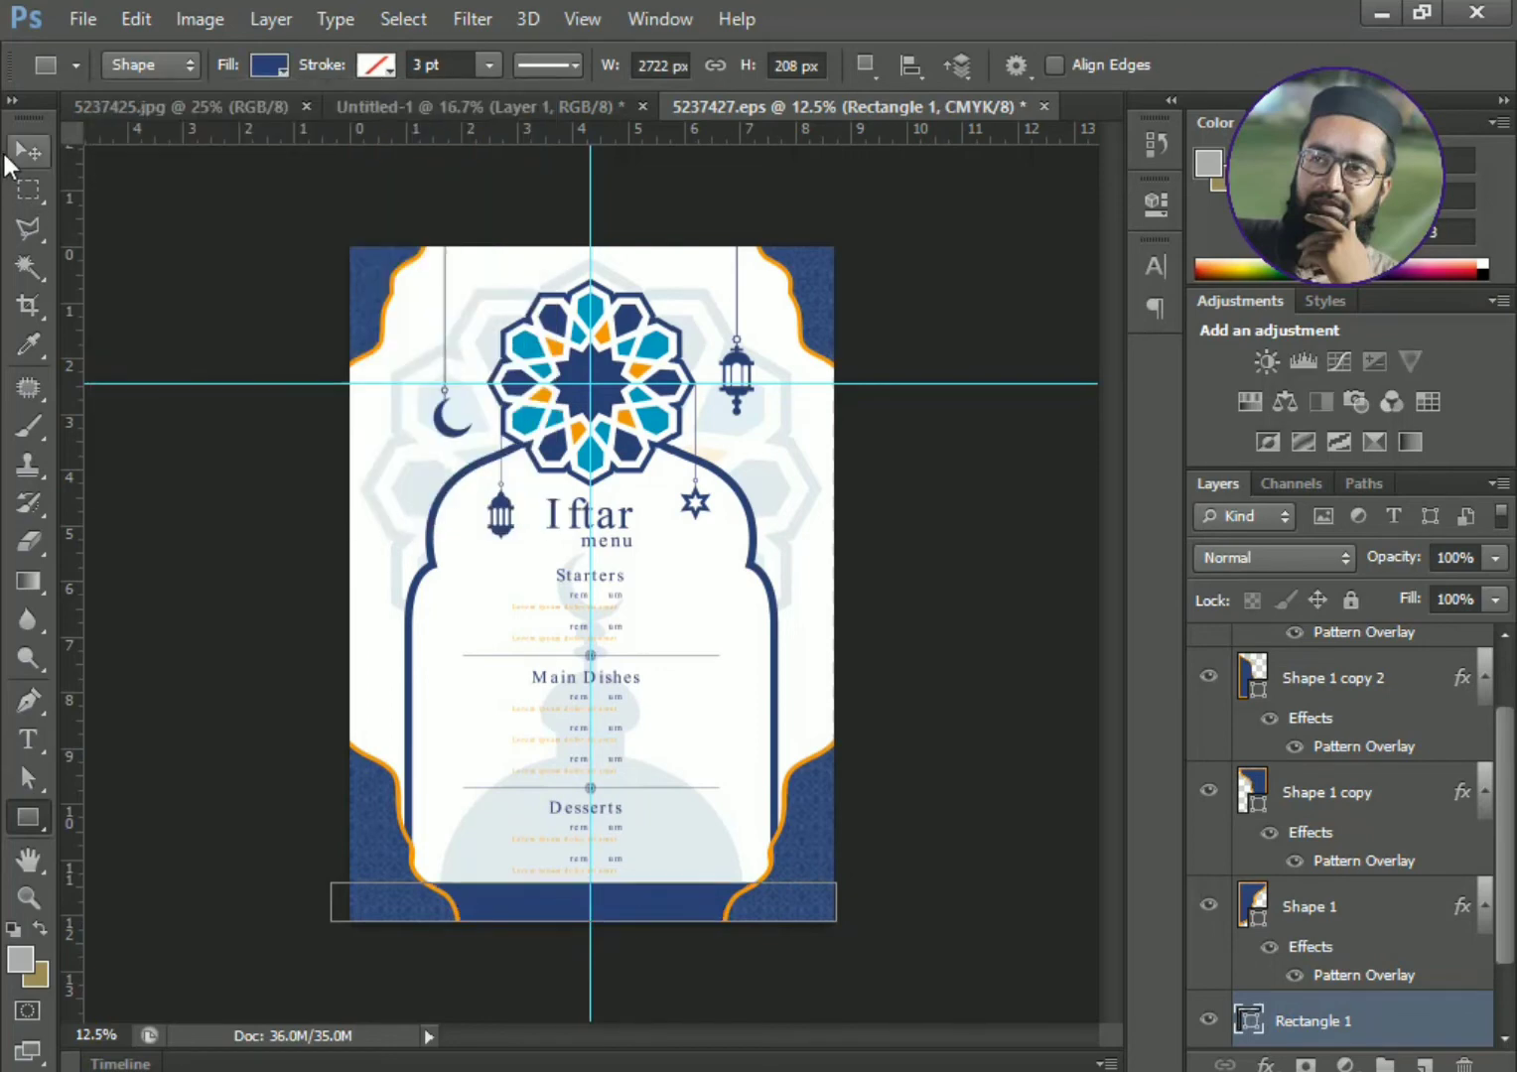
click(184, 521)
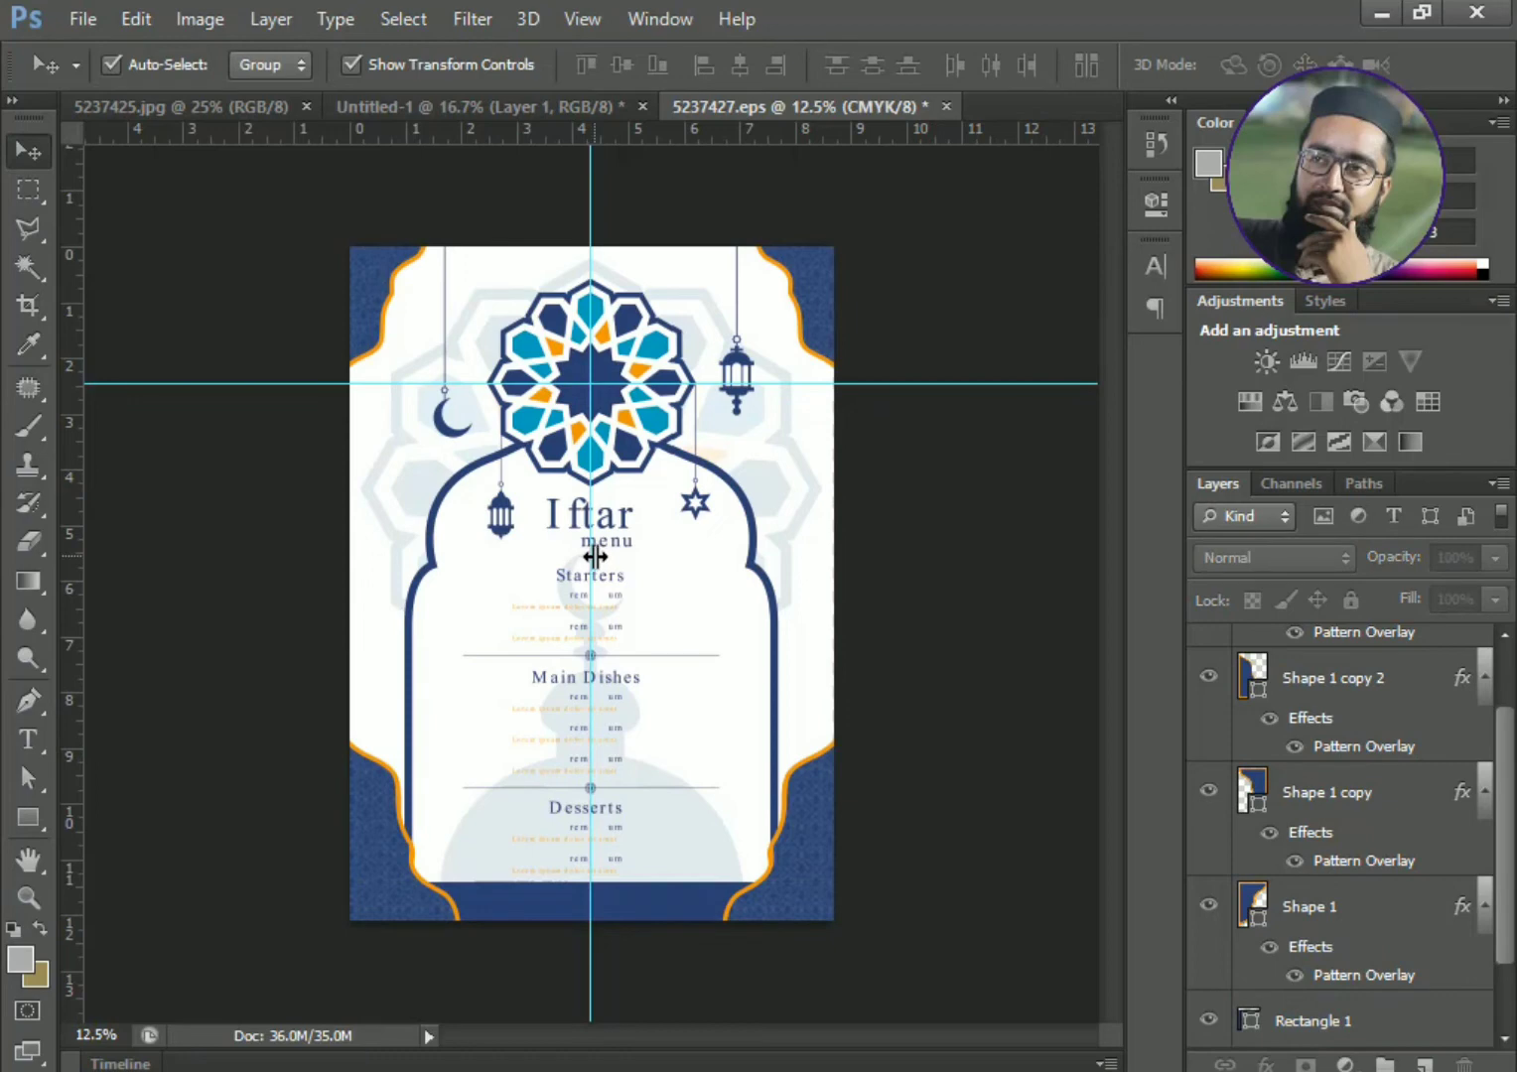
- Add a new layer directly above Layer 1 for the arch frame, with the Pen tool ready
key(ctrl+plus)
click(26, 711)
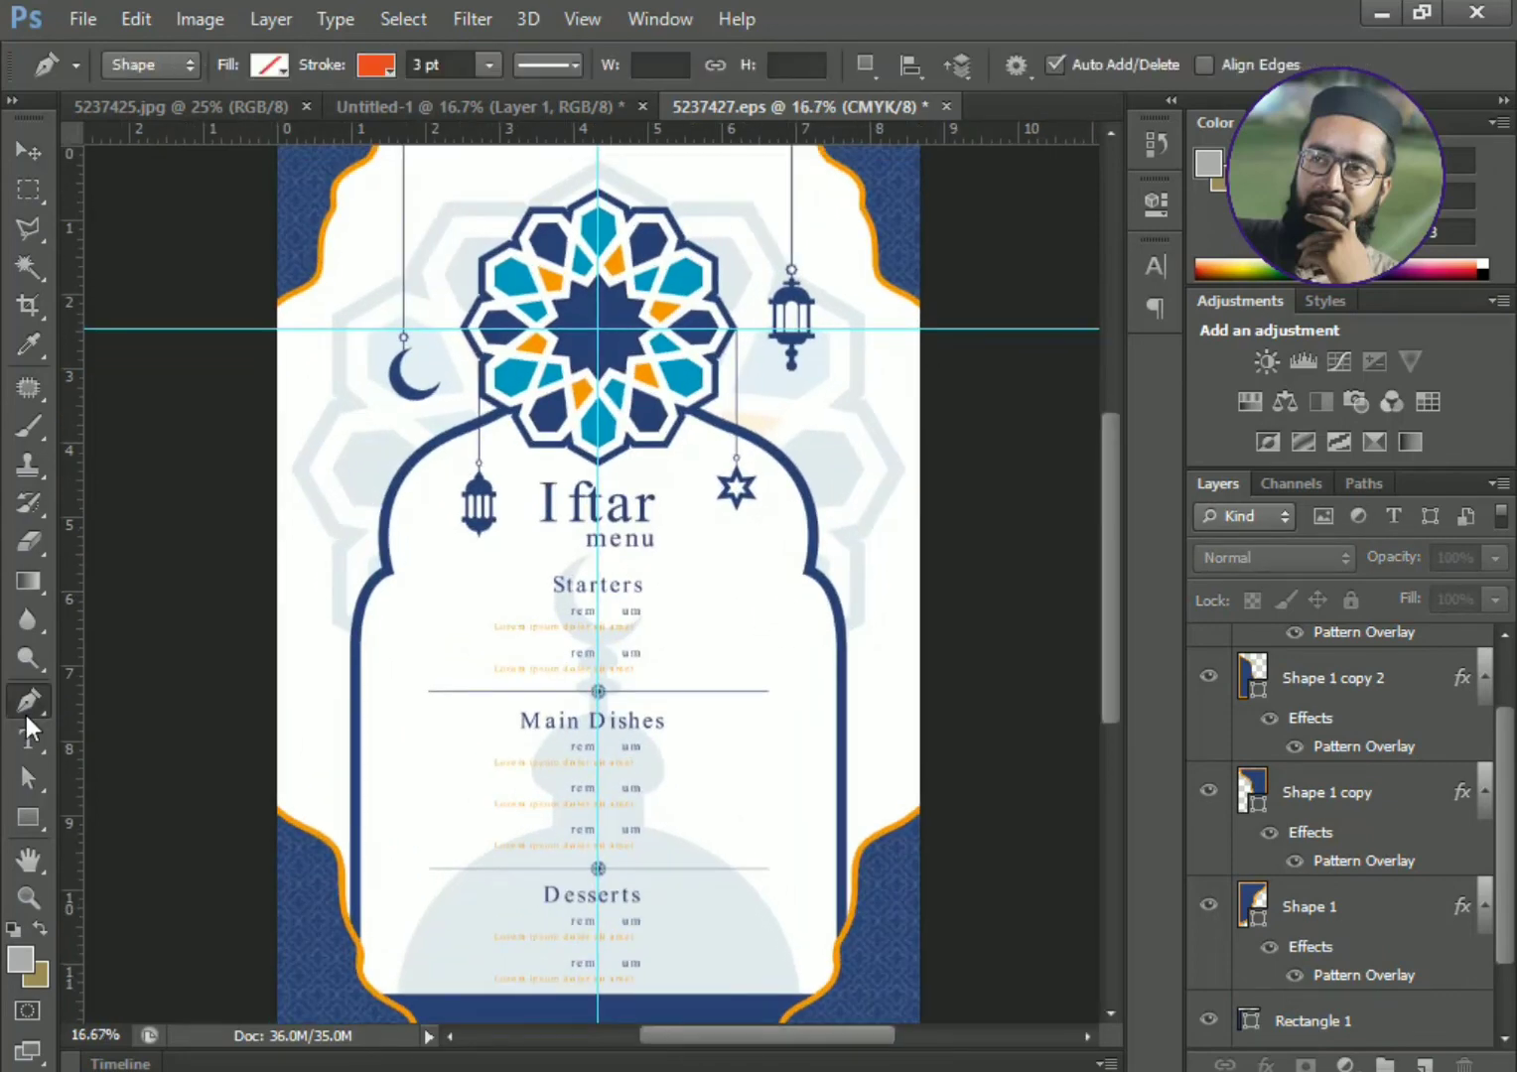
key(ctrl+j)
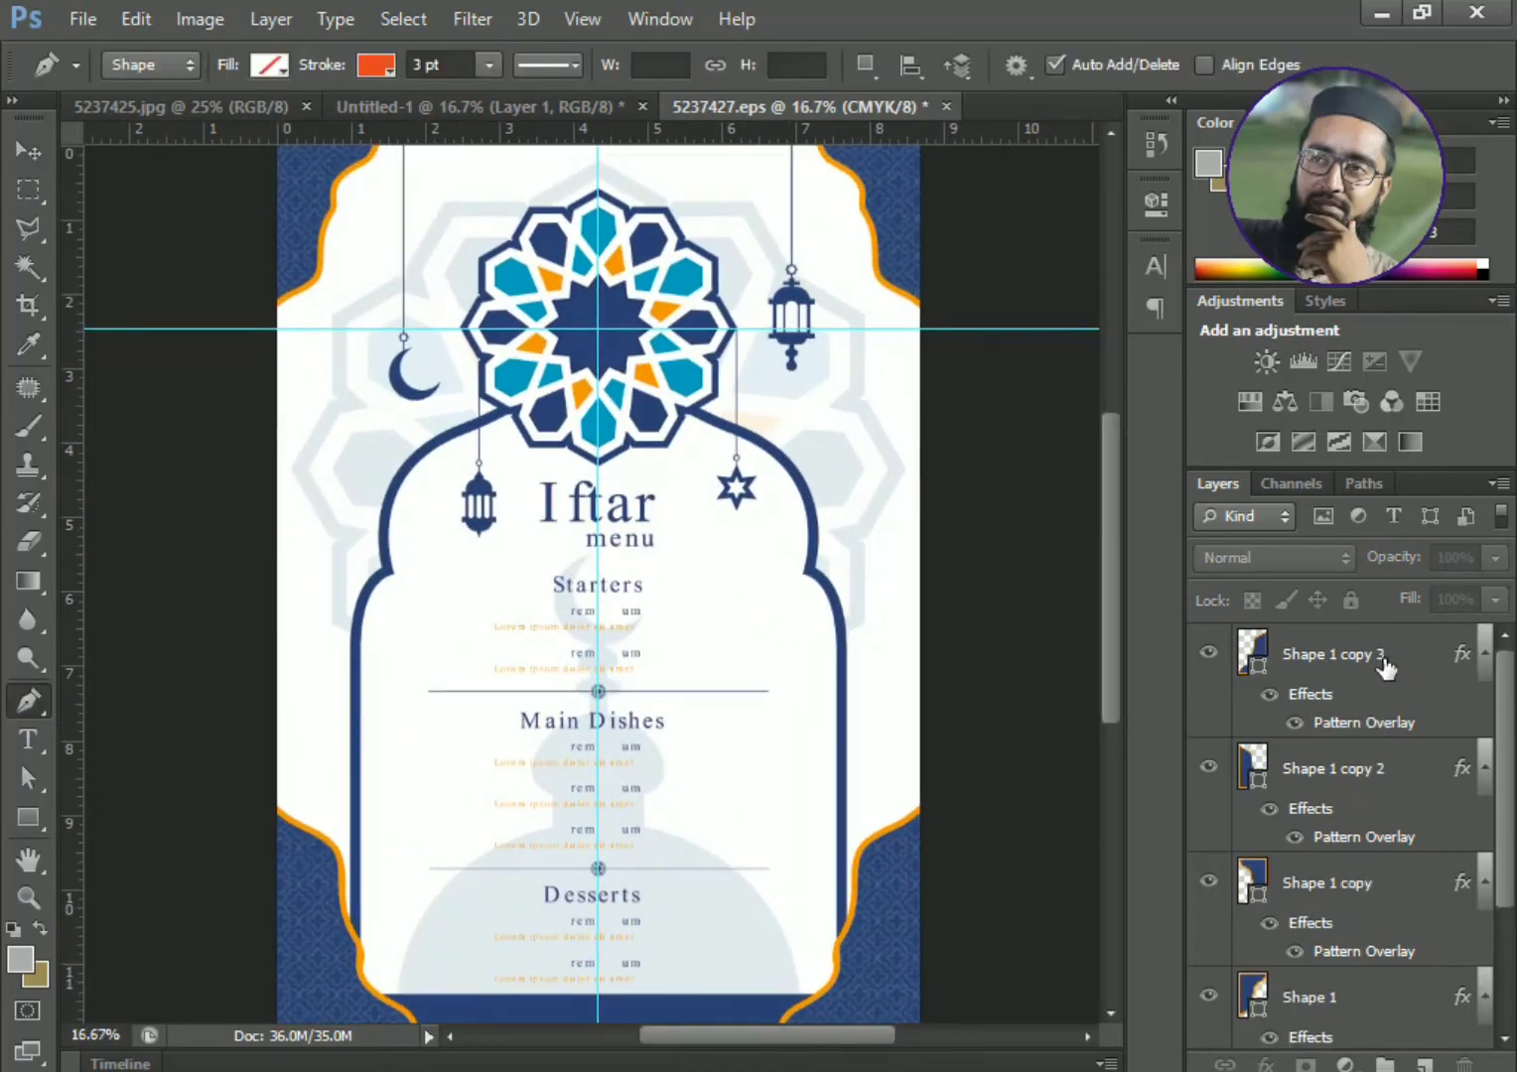
click(1386, 670)
scroll(1431, 918, down, 3)
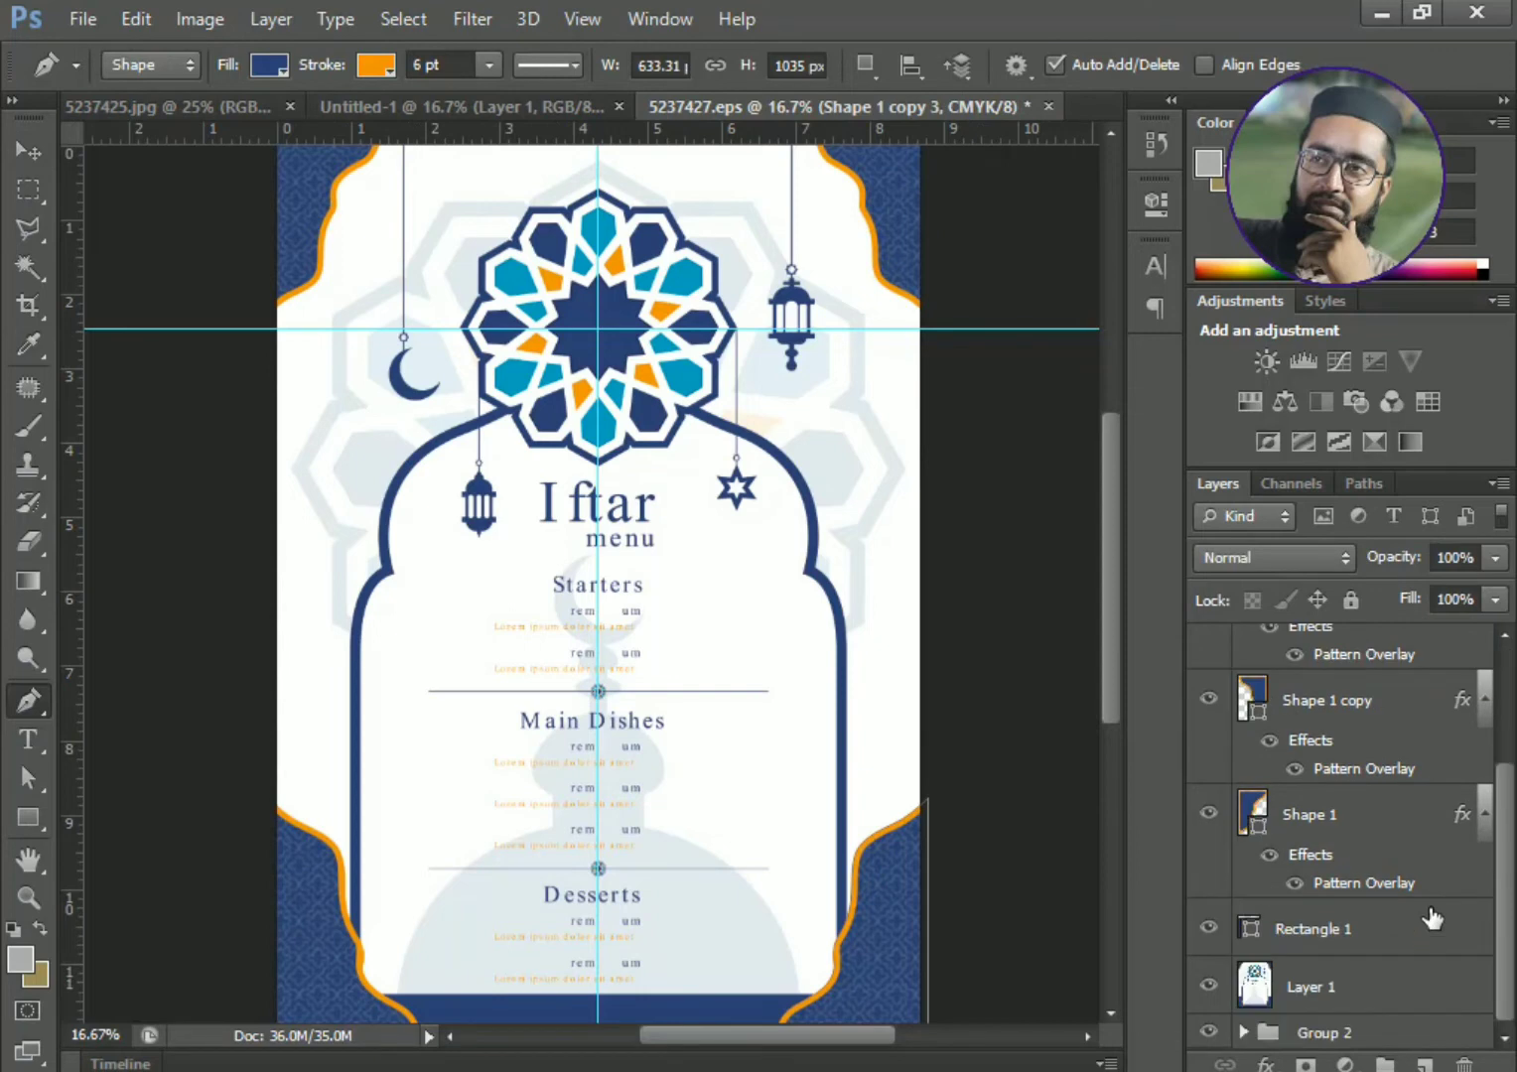
click(1376, 1005)
click(1425, 1065)
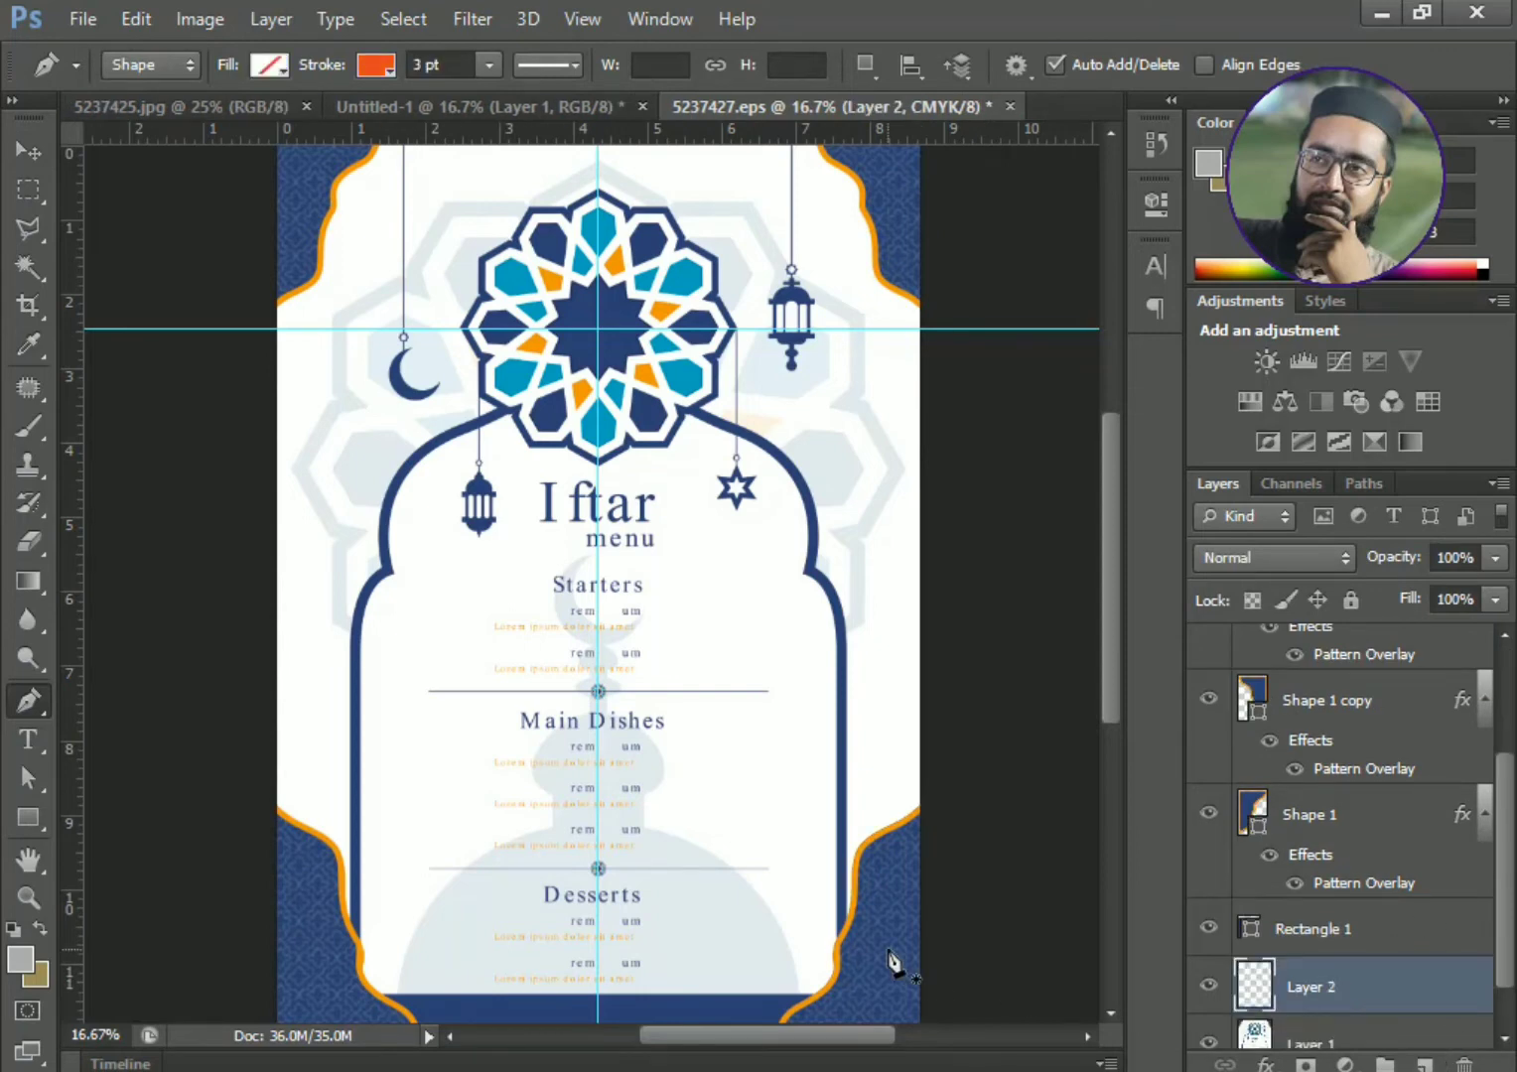
- Draw a closed straight-segment pen shape about 1972 × 2642 px over the arch frame, with a horizontal guide levelling both shoulder points
click(353, 1005)
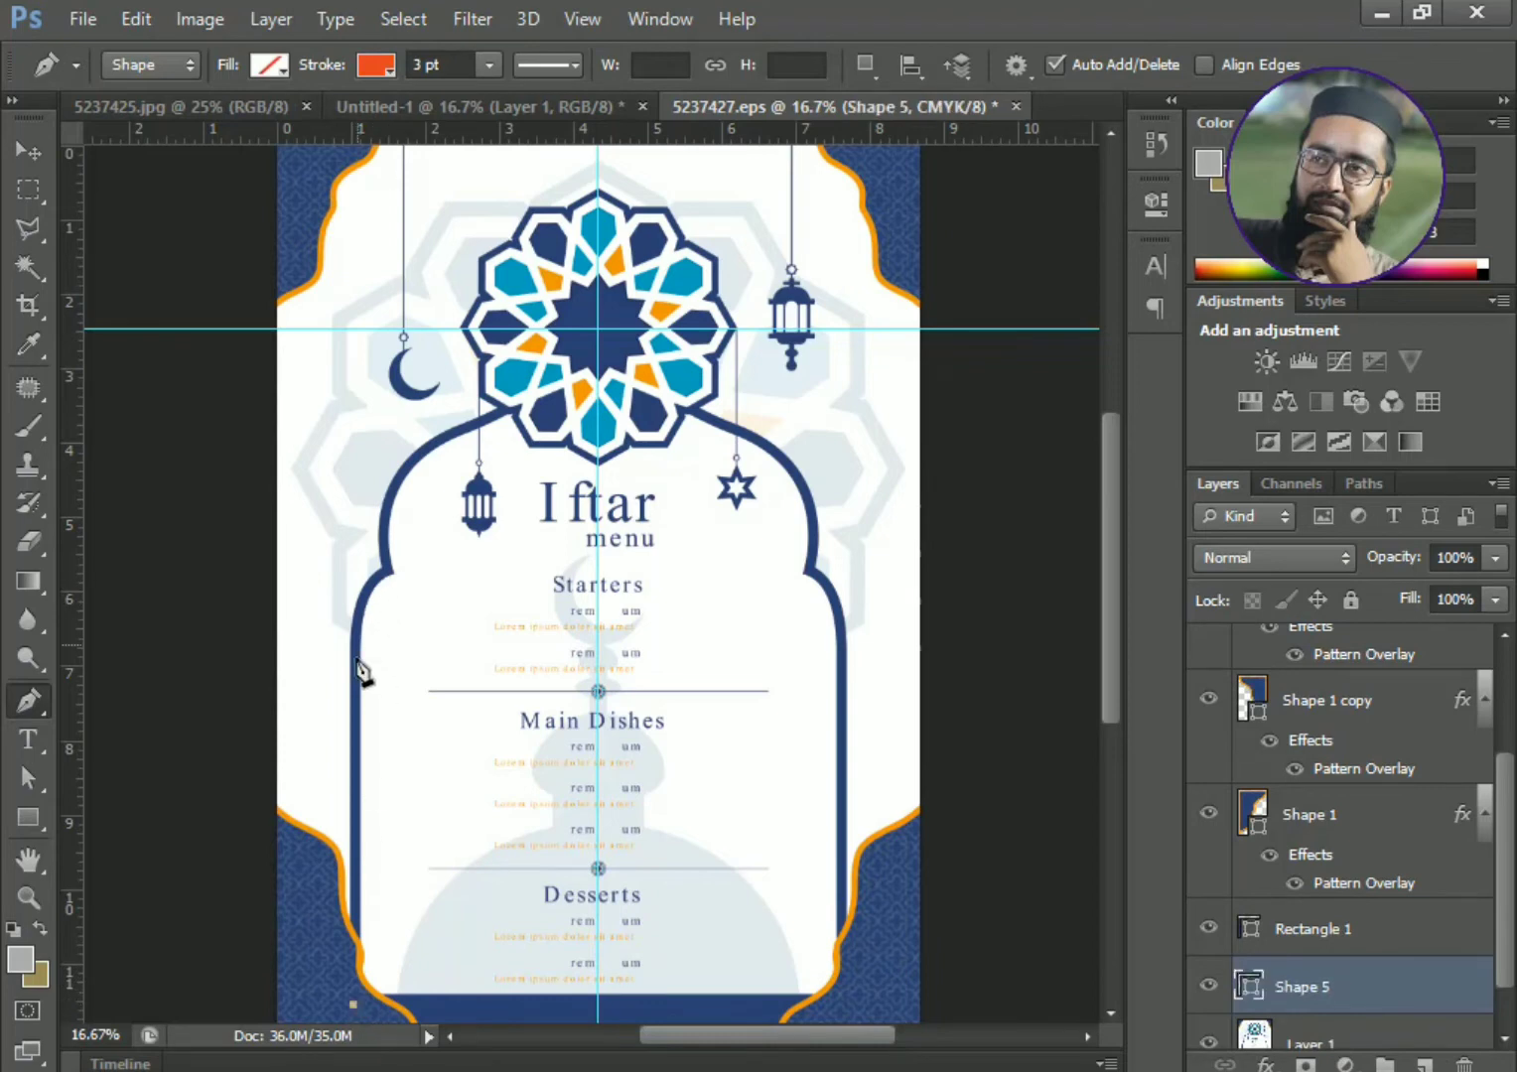
click(352, 653)
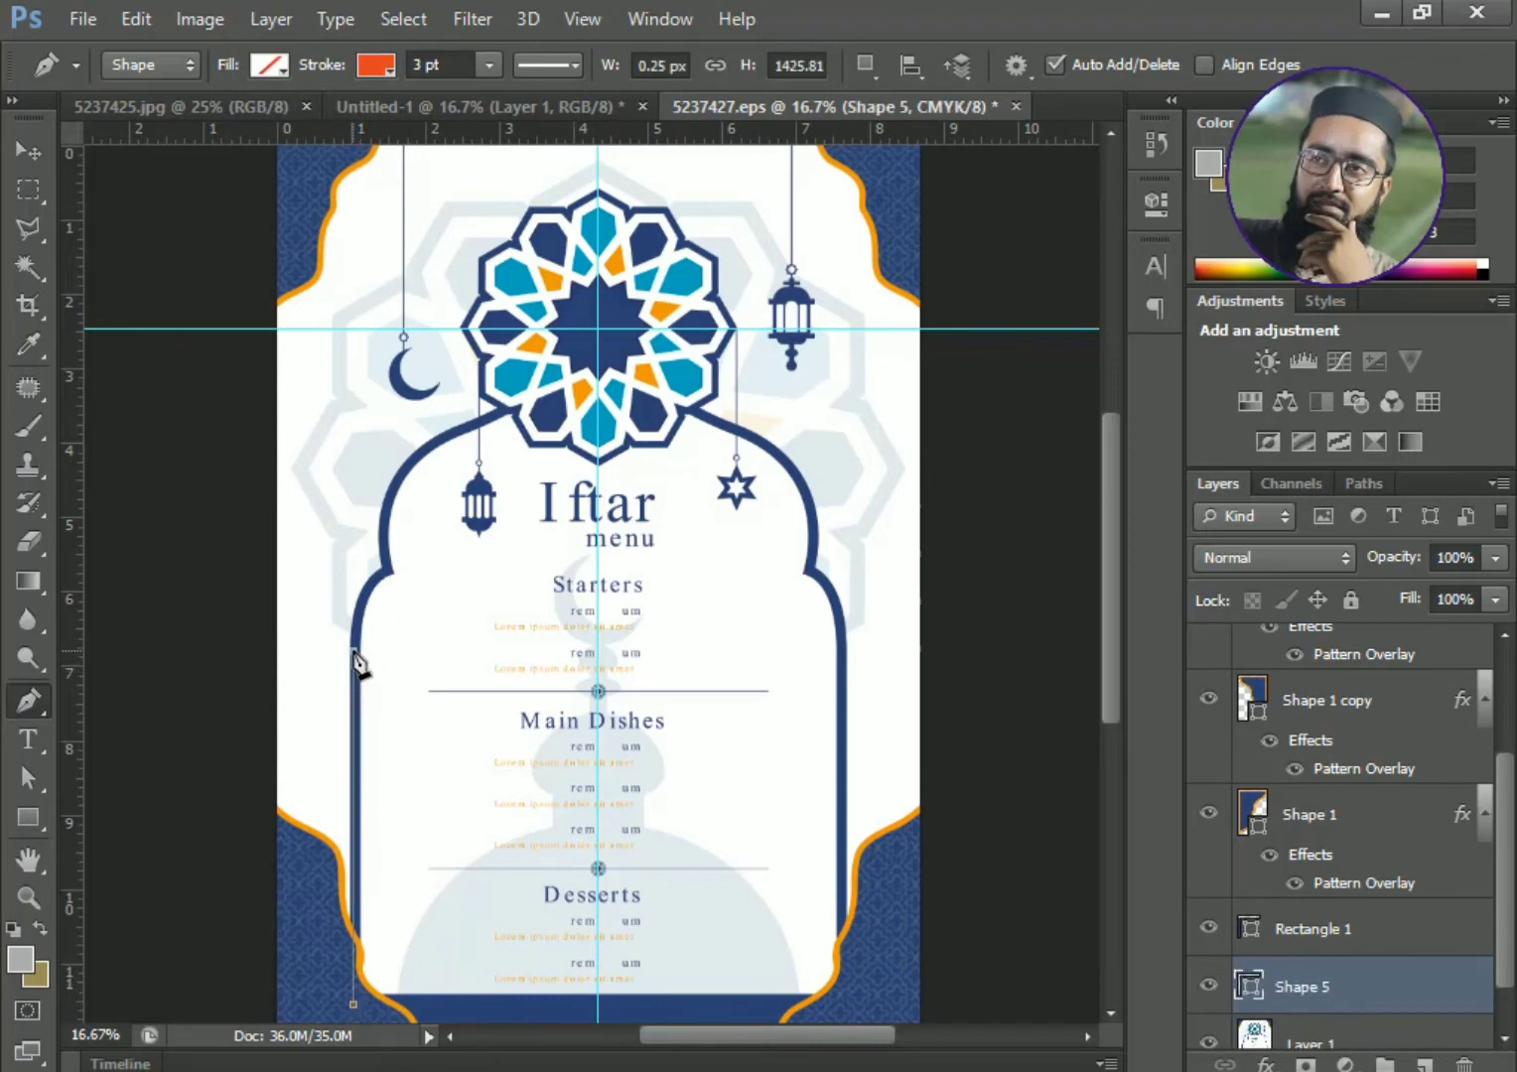
click(392, 571)
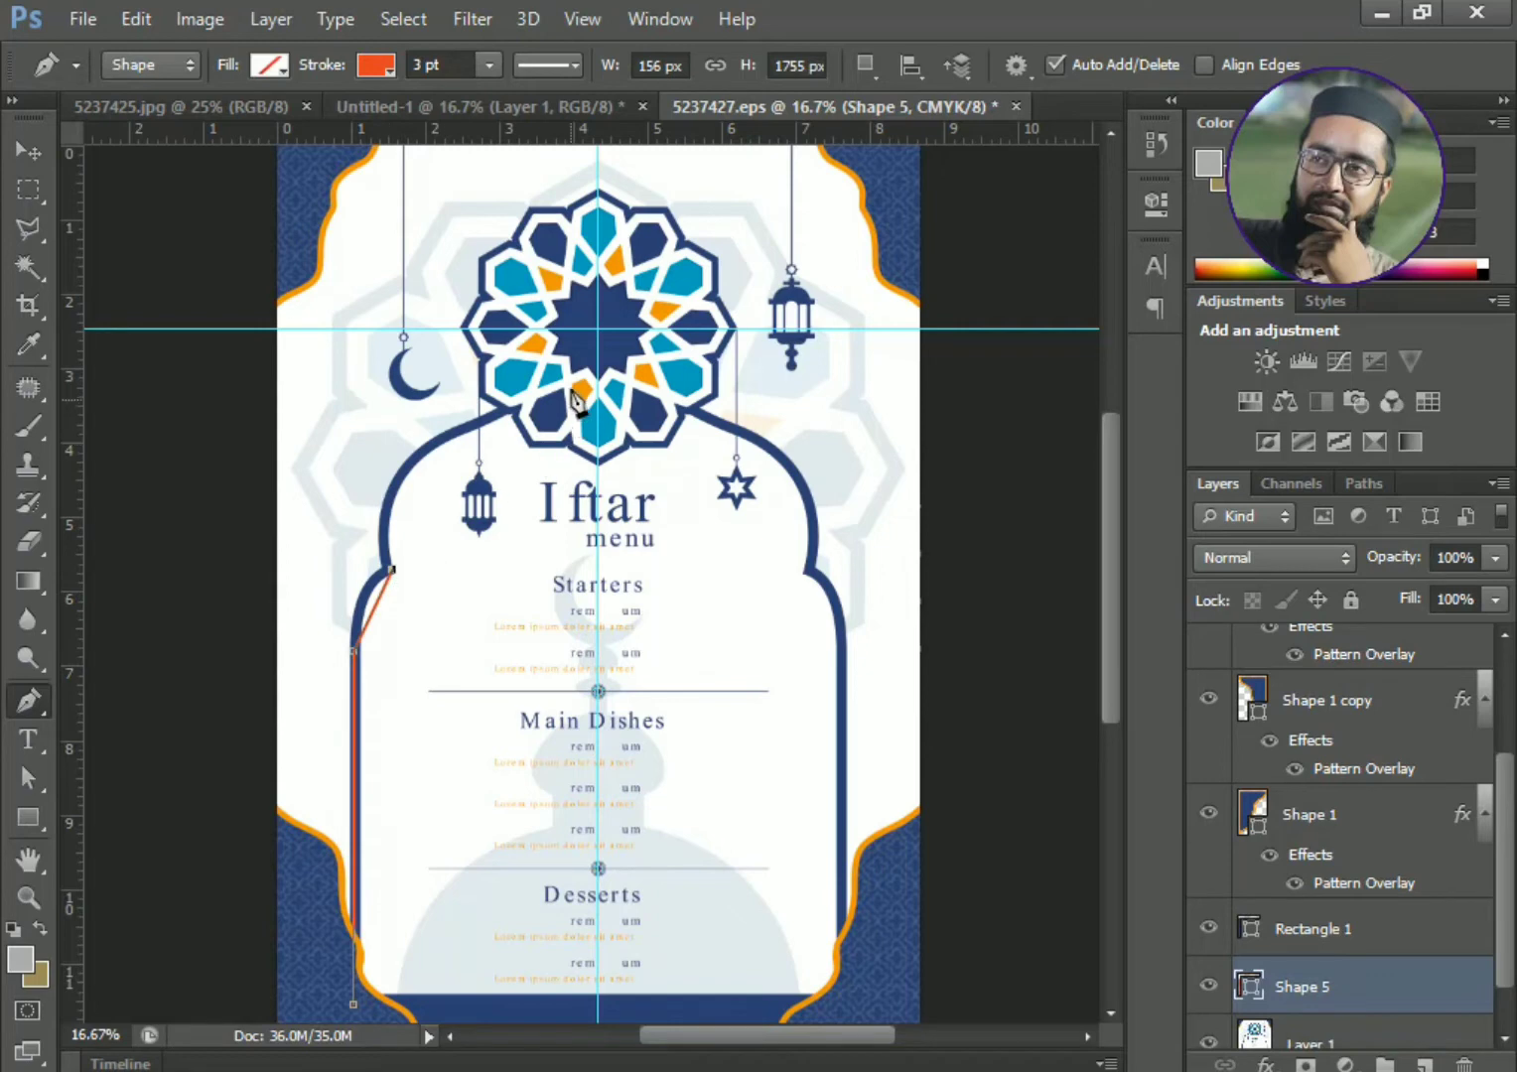
click(598, 350)
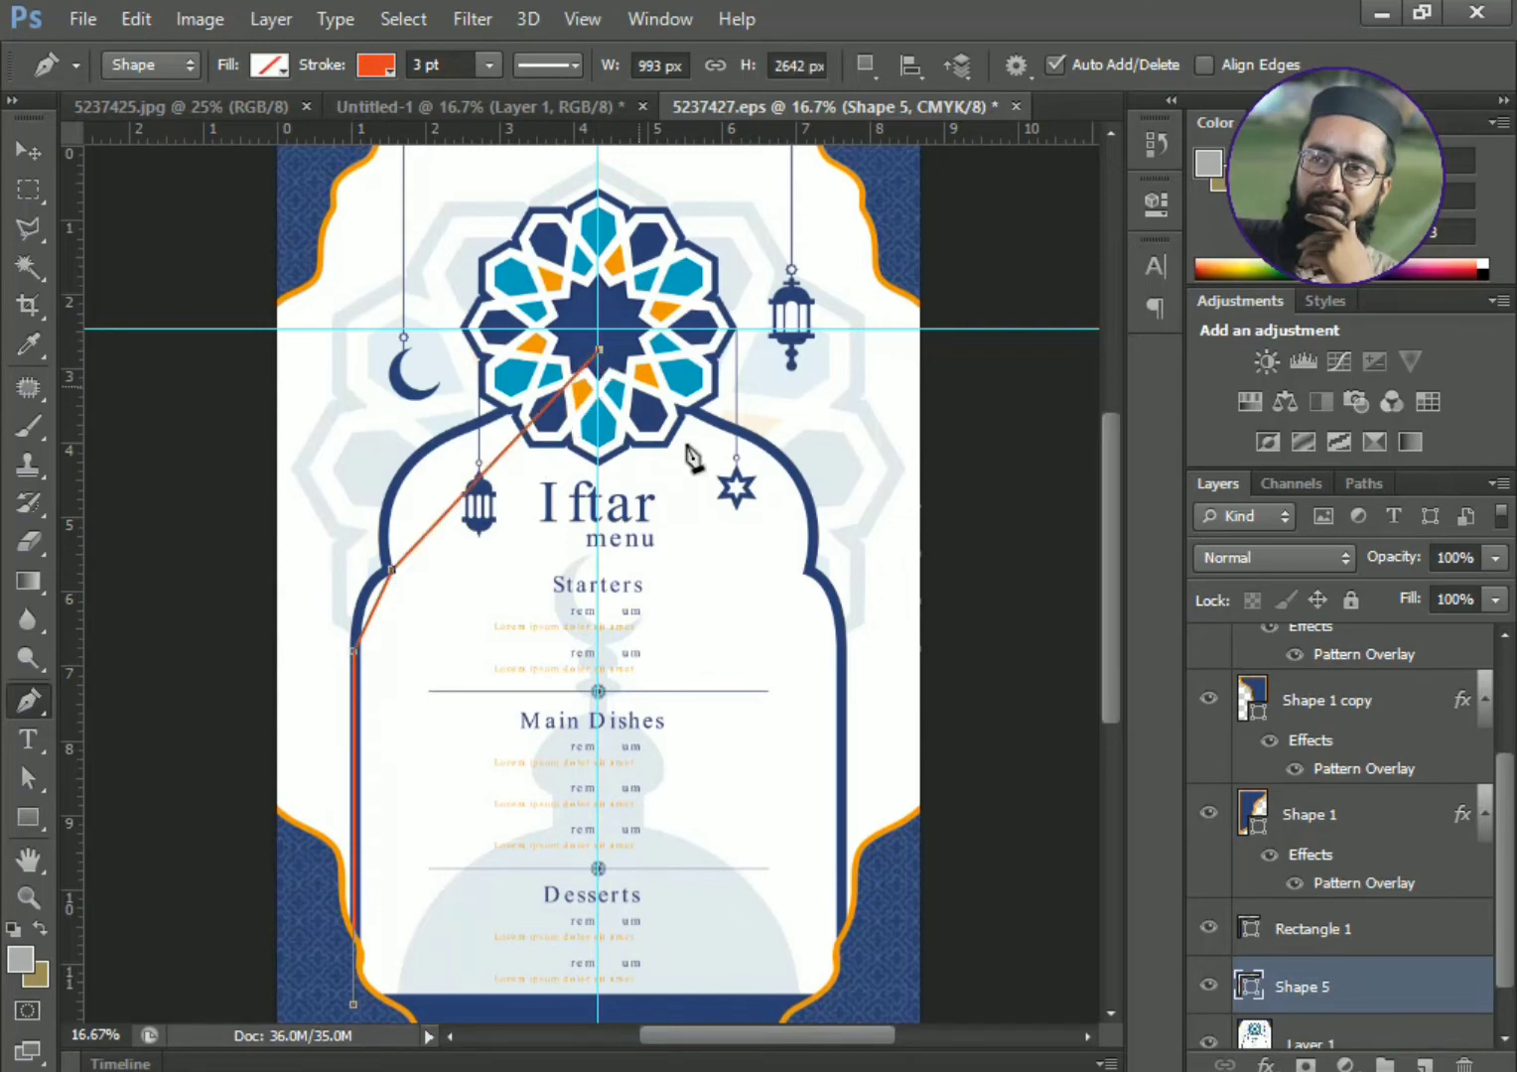
click(810, 574)
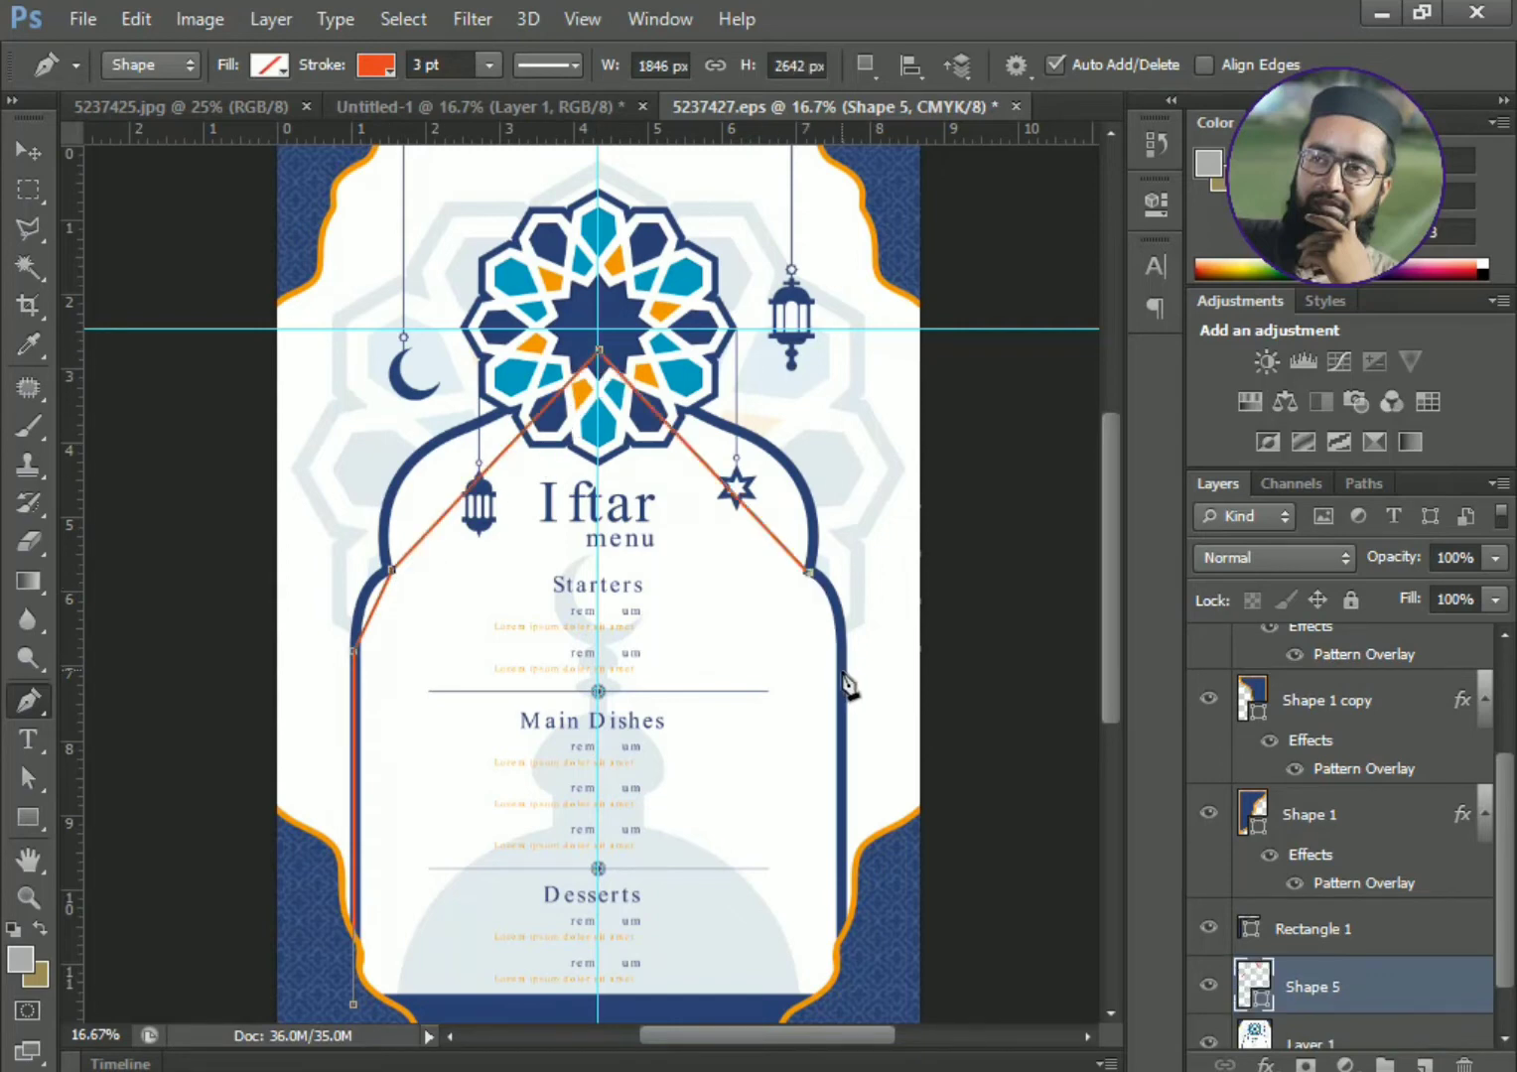
drag(622, 136, 726, 652)
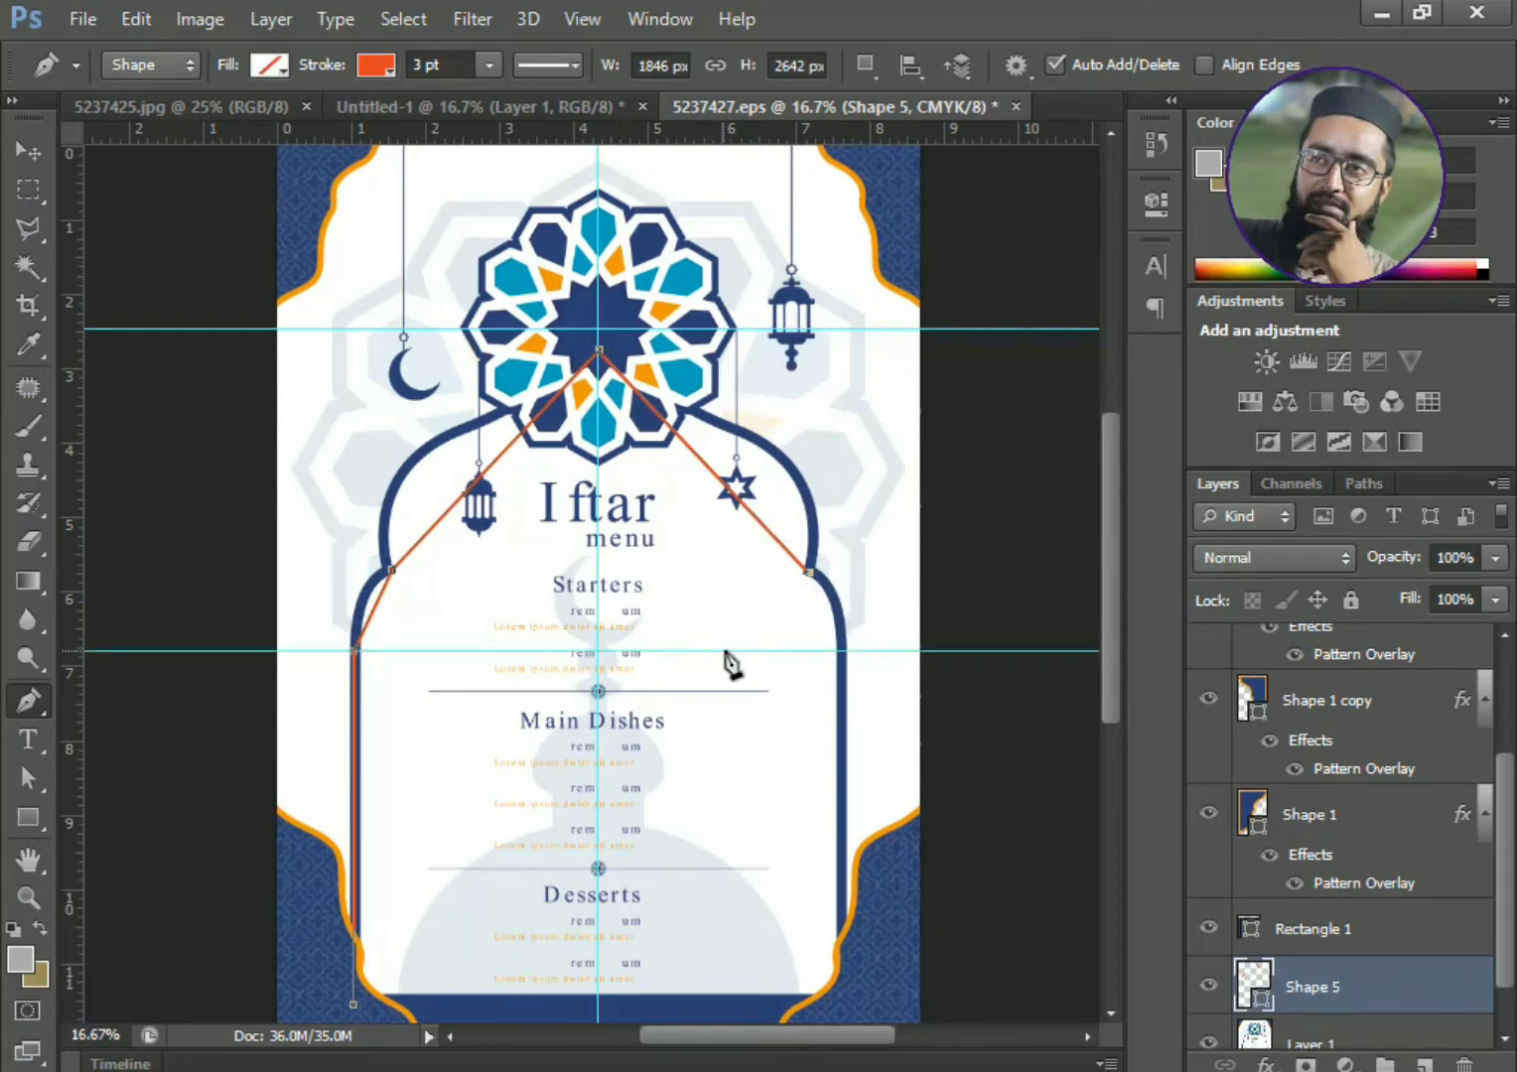
click(842, 653)
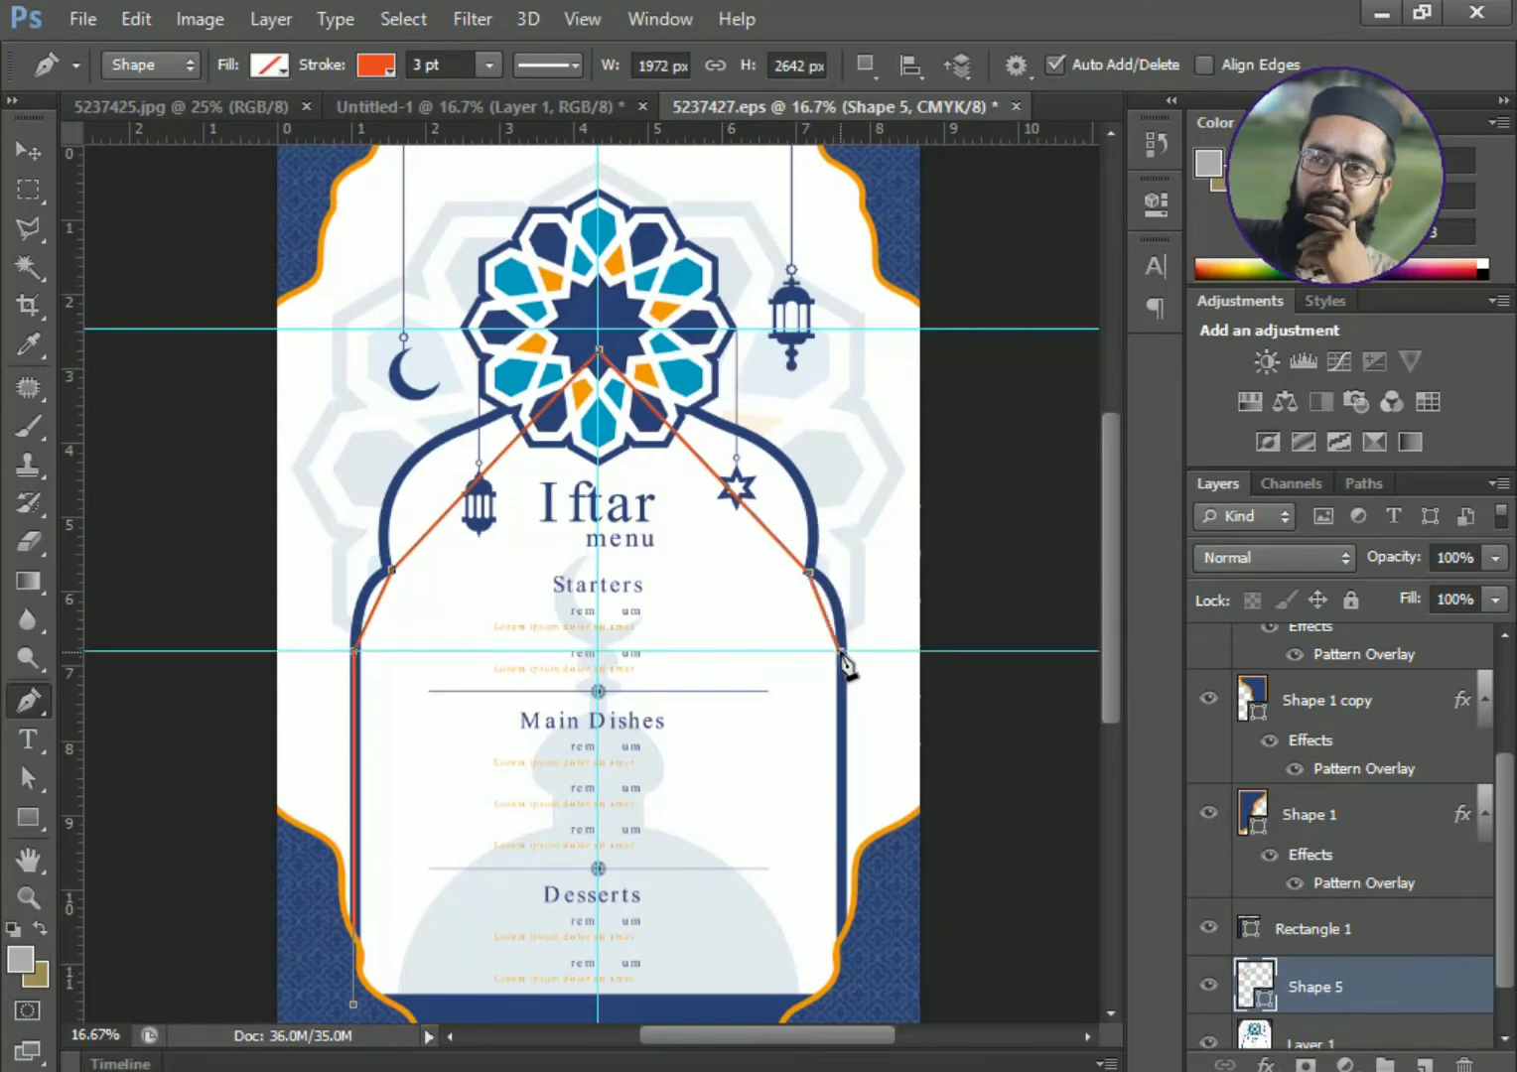
click(843, 1004)
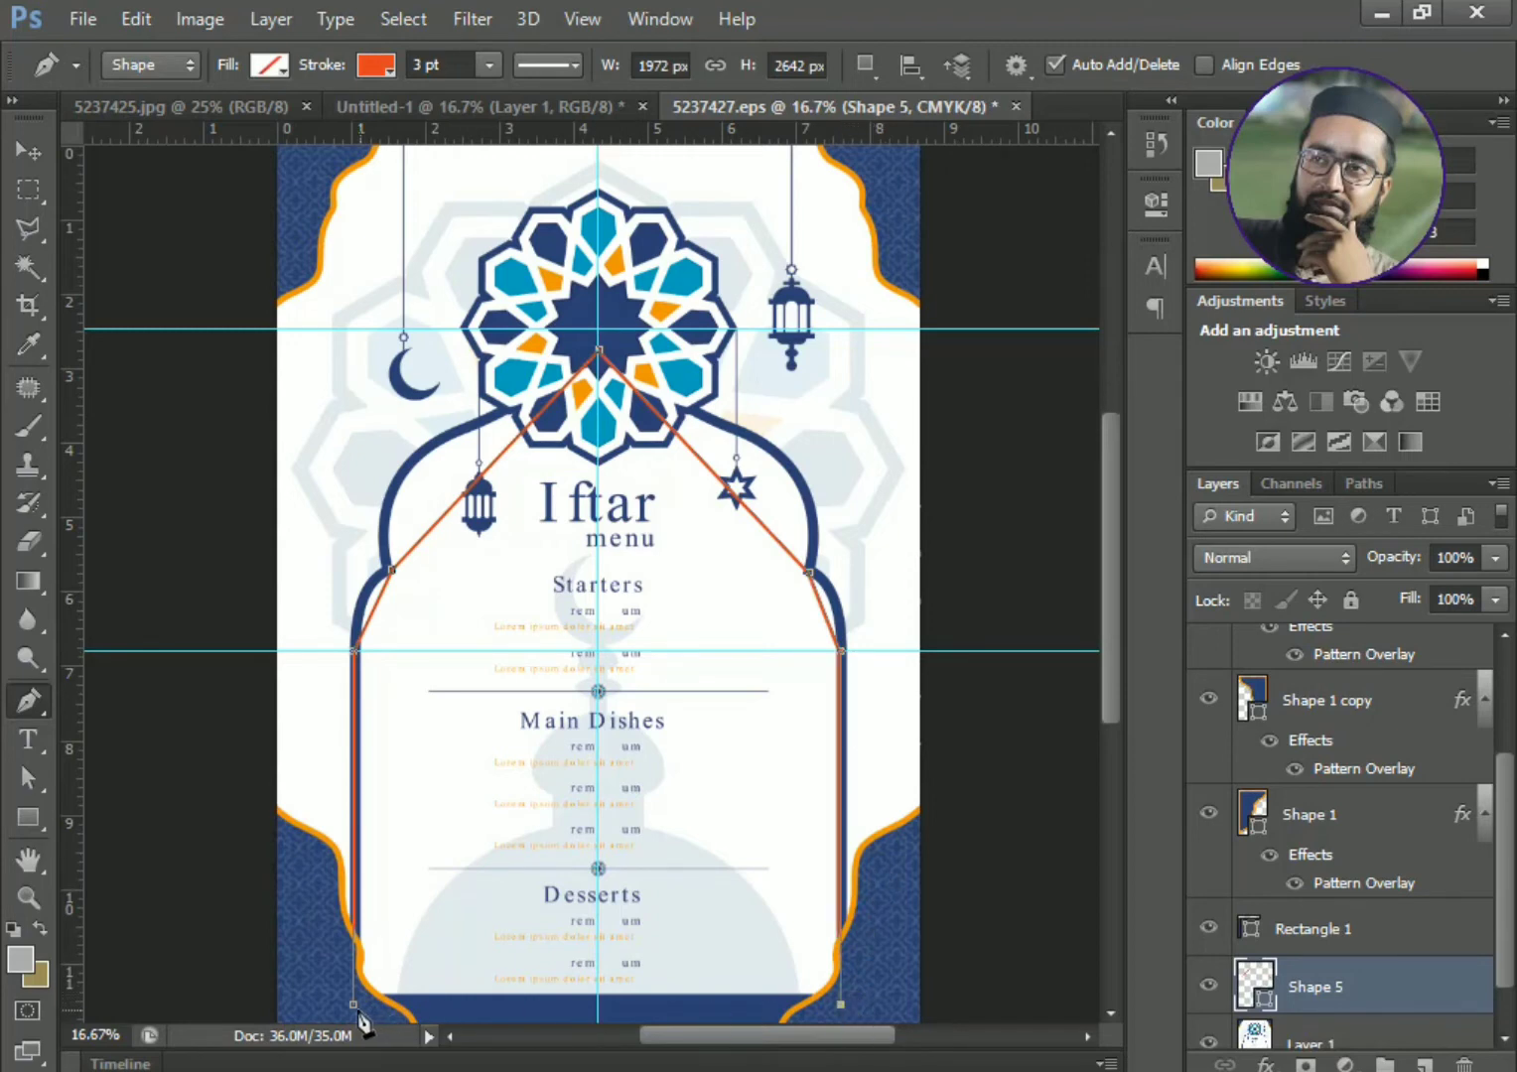
click(354, 1005)
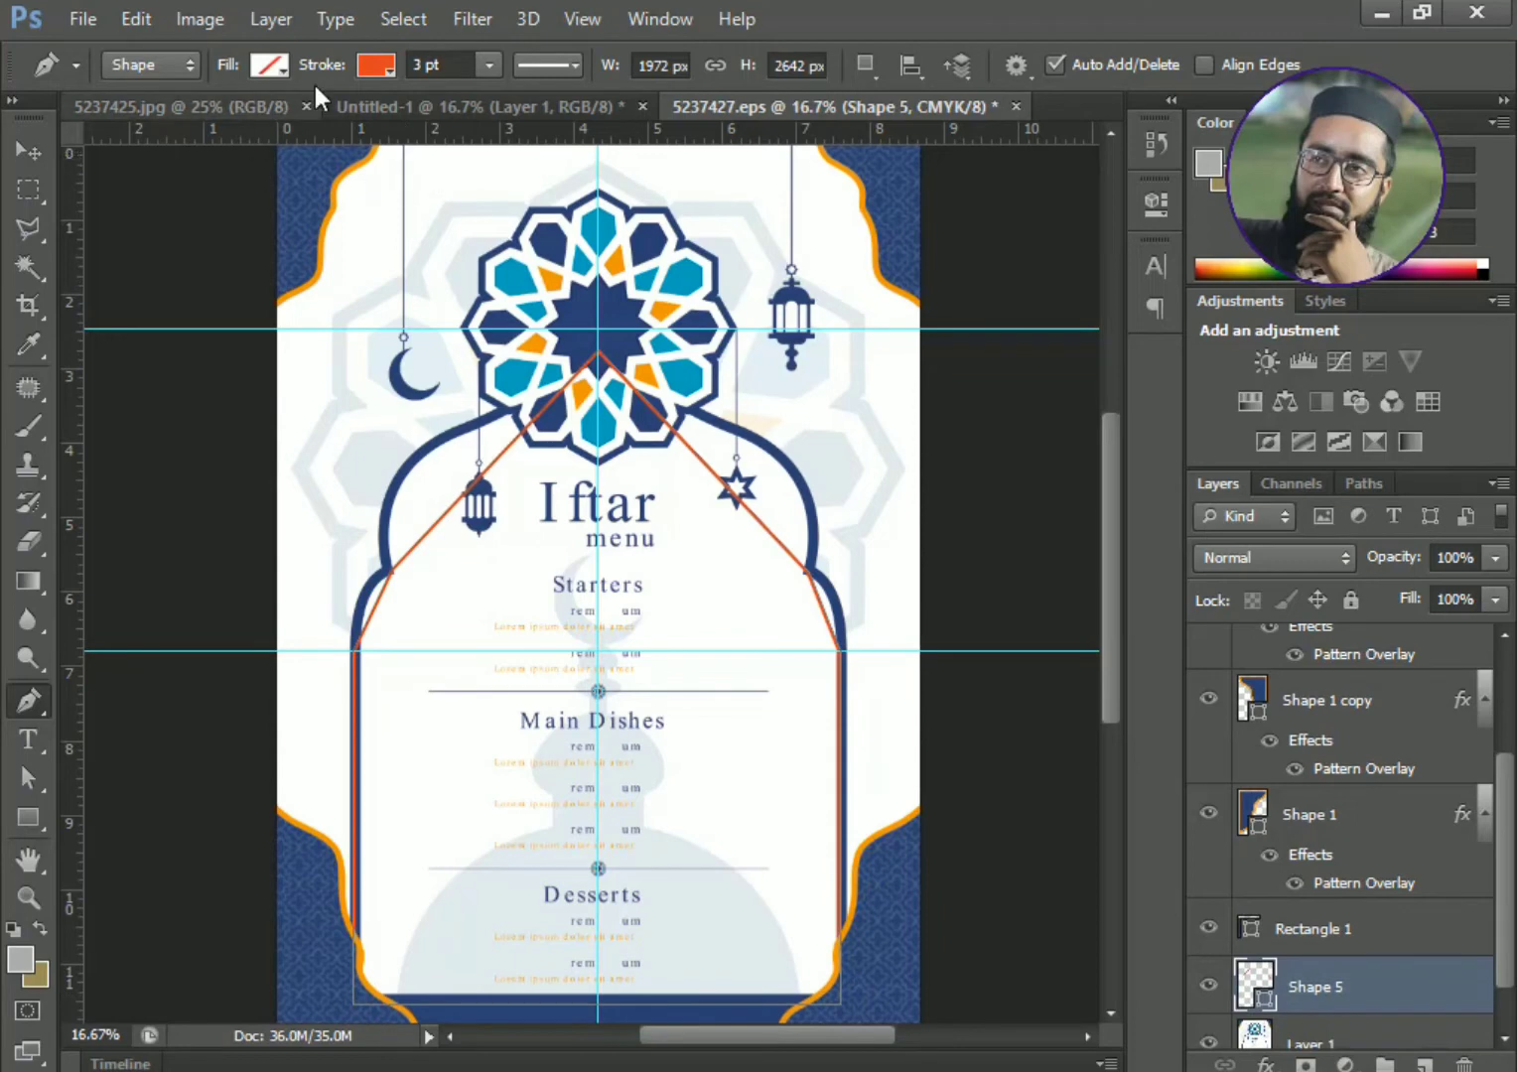
click(370, 66)
click(366, 69)
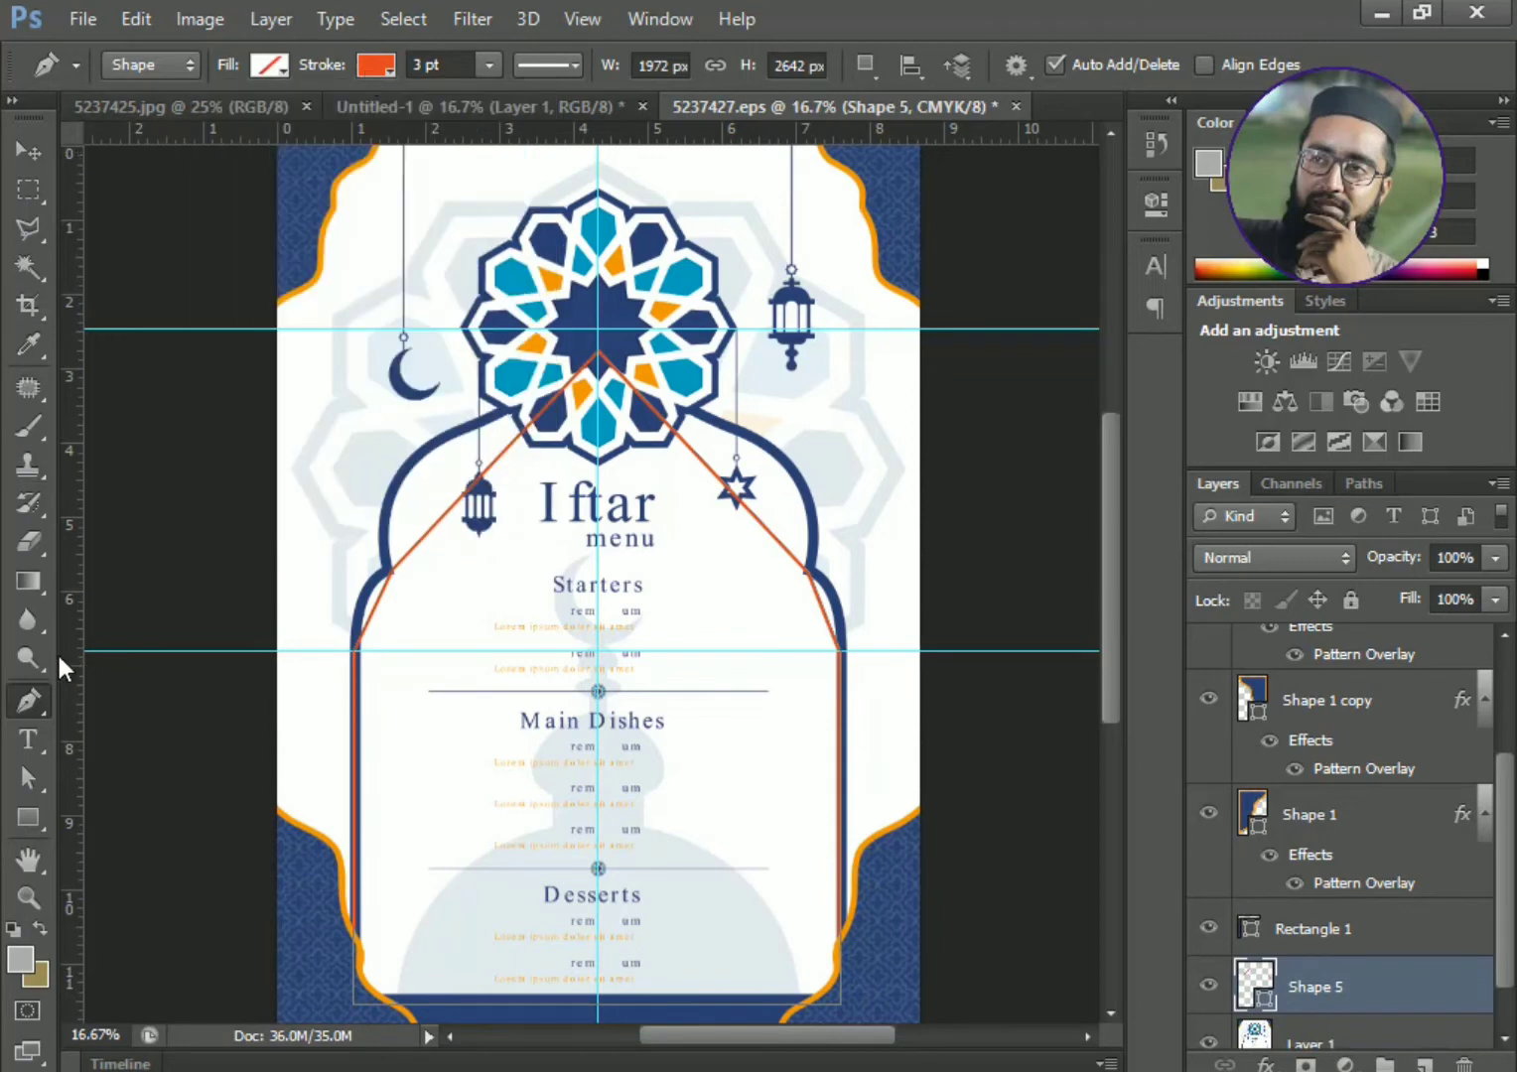
- Add an anchor point on the outline's short left shoulder segment and bend it to follow the arch
click(28, 778)
scroll(564, 576, up, 1)
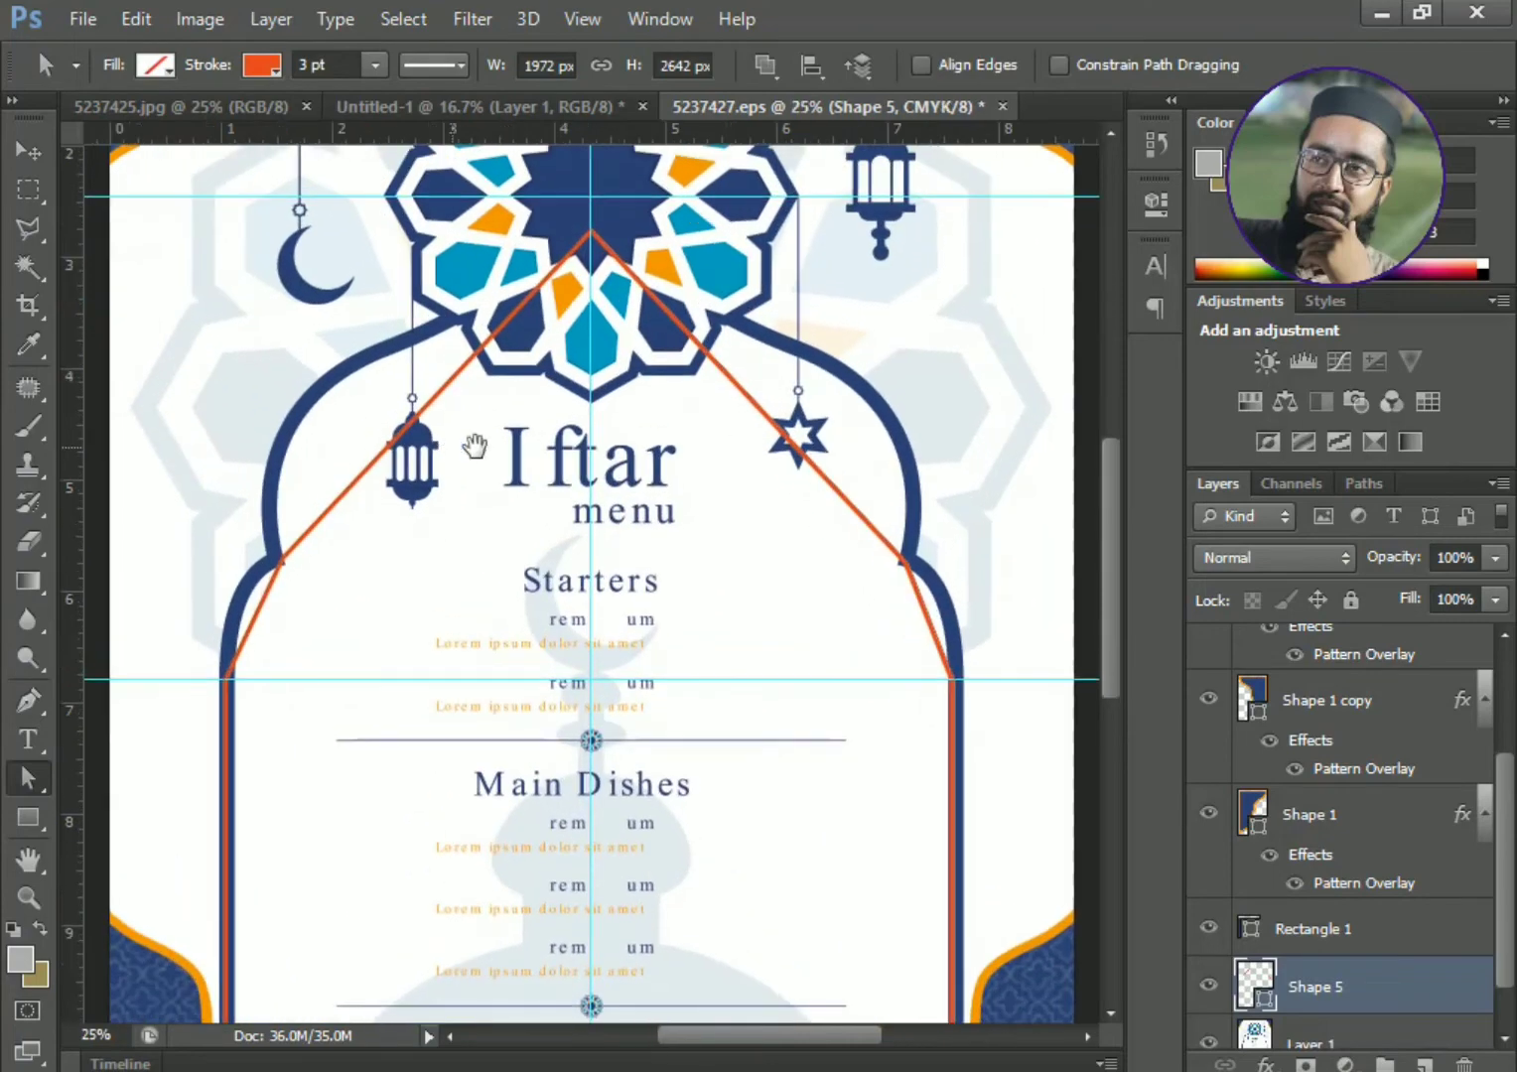
drag(474, 440, 600, 482)
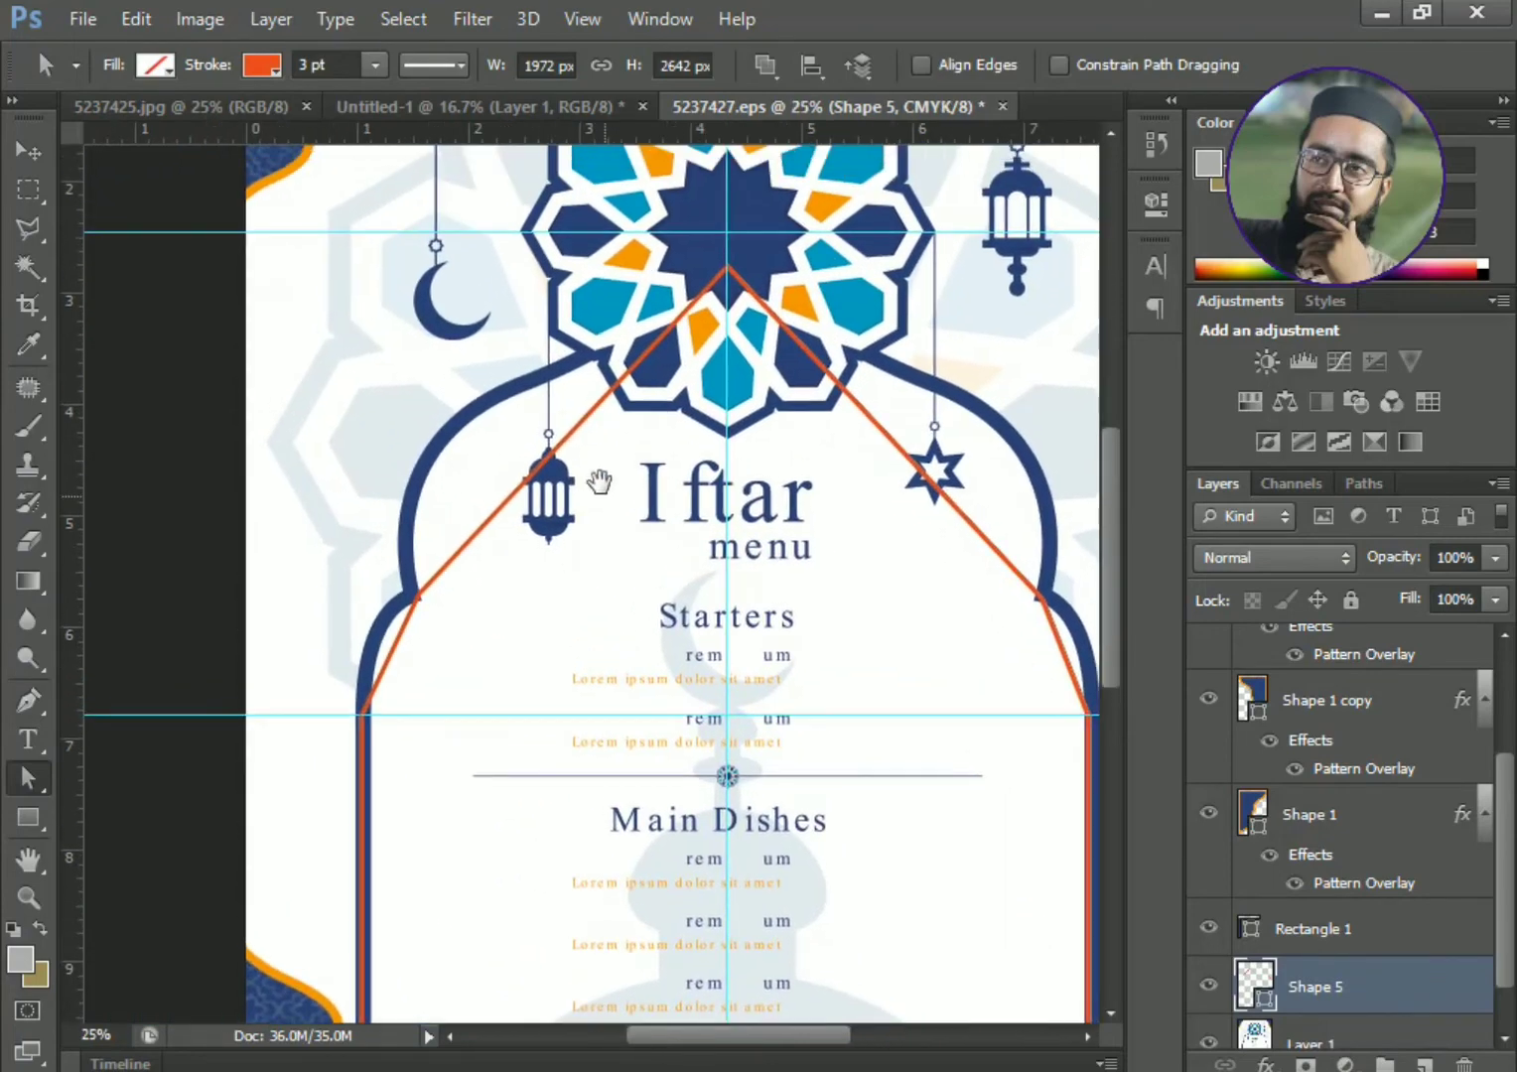
right_click(394, 667)
click(467, 378)
drag(391, 663, 378, 647)
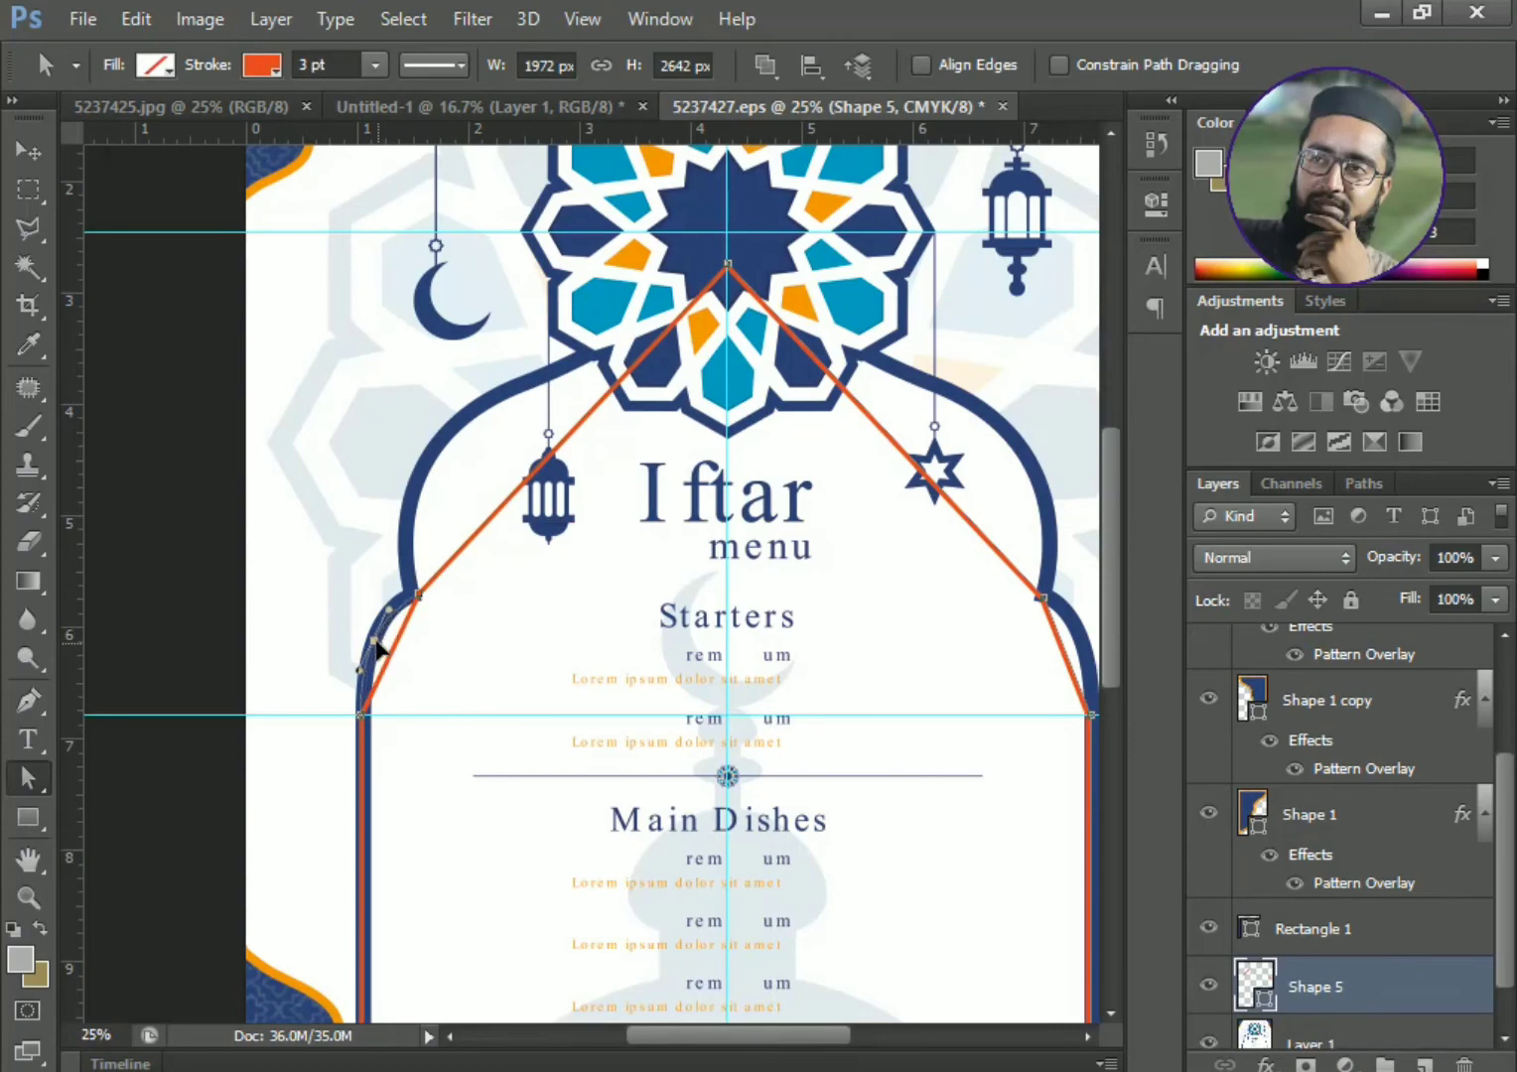
- Curve the outline's long upper left segment with two added anchor points so it follows the arch up to the rosette
key(ctrl+plus)
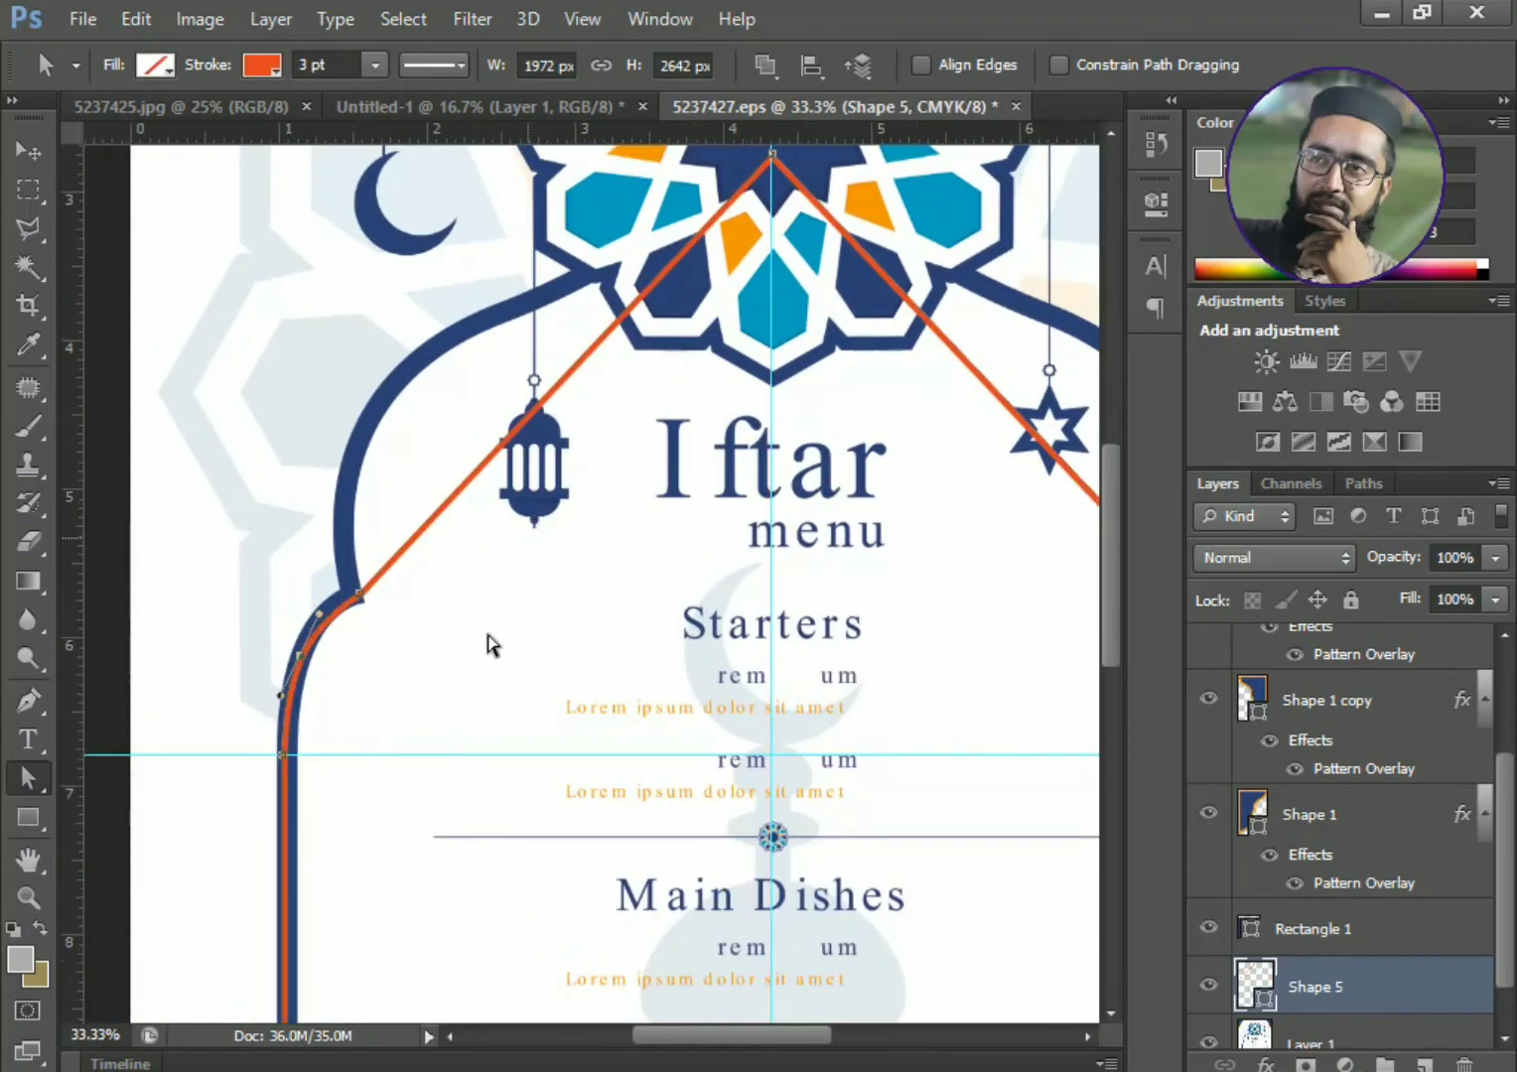
drag(653, 531, 549, 677)
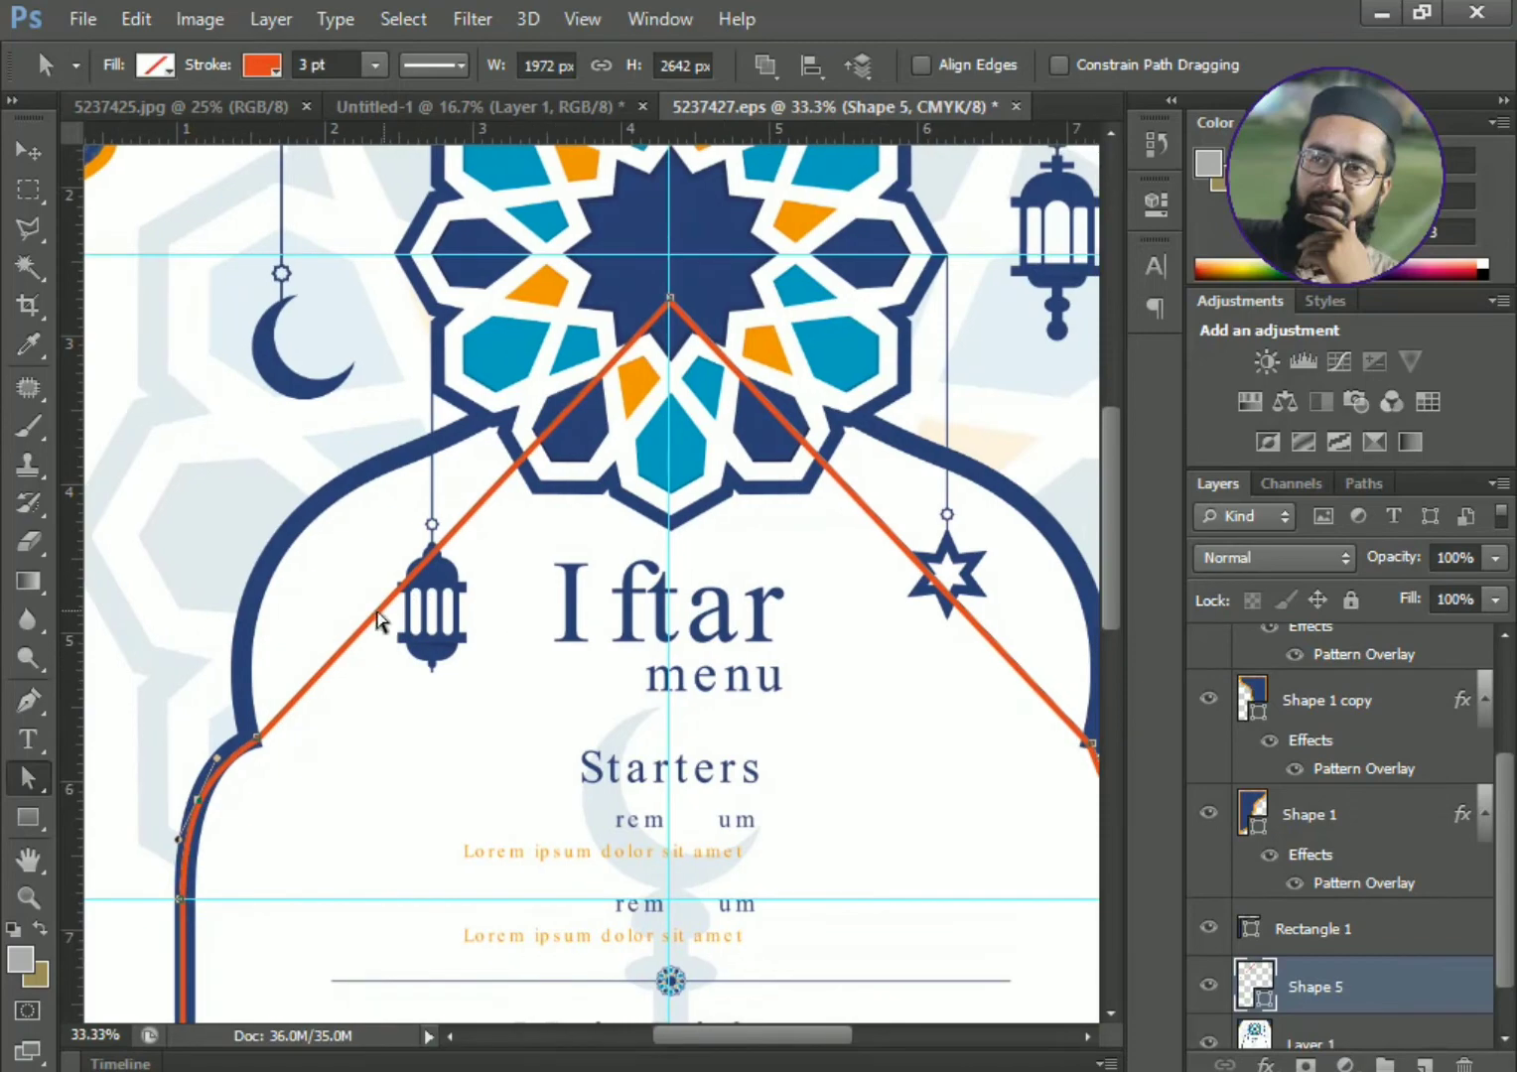
drag(378, 611, 291, 548)
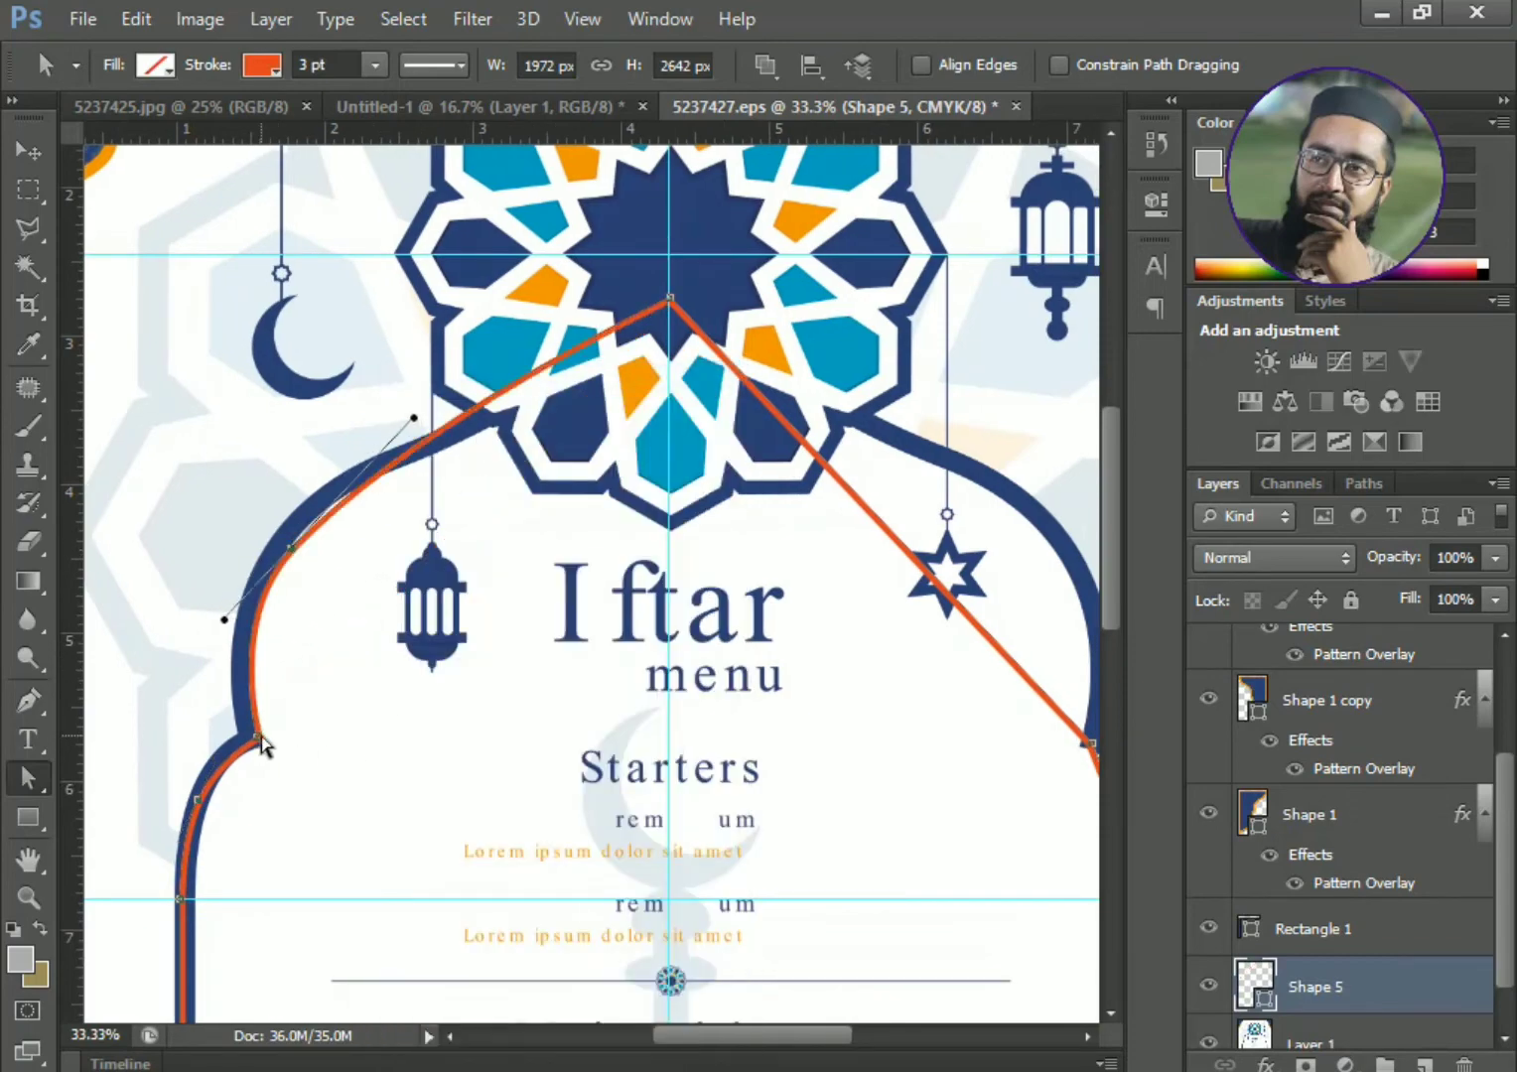
drag(258, 738, 250, 737)
click(286, 553)
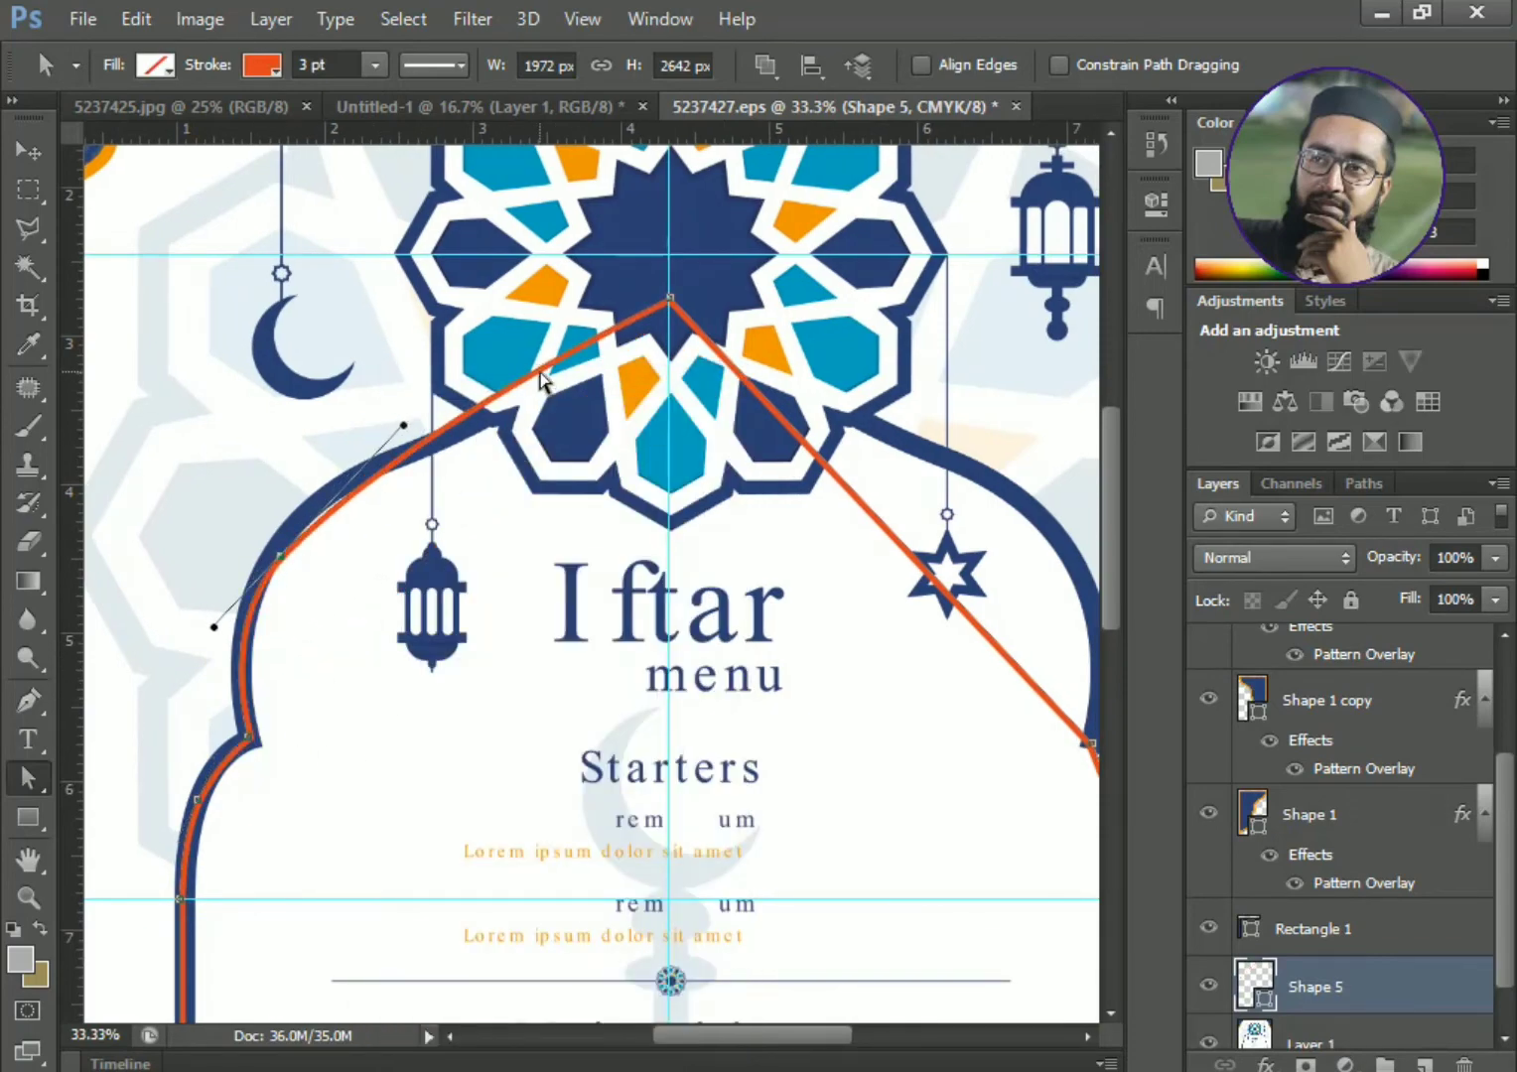
right_click(568, 366)
click(620, 378)
drag(568, 356, 578, 377)
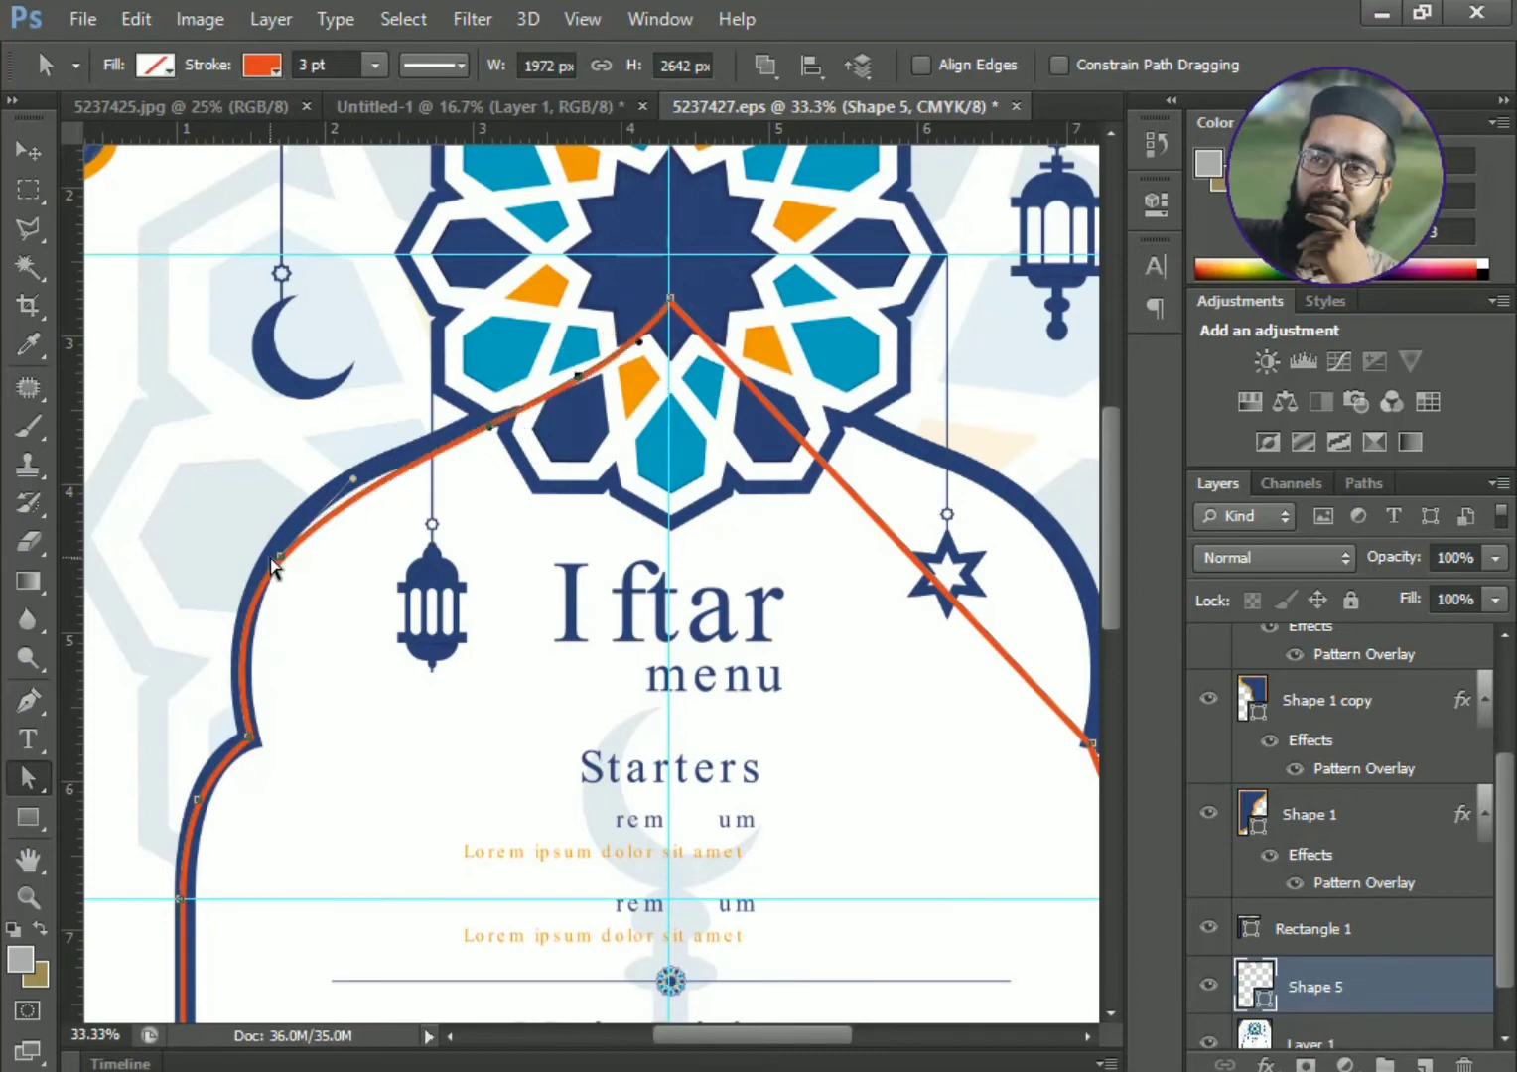
drag(280, 556, 282, 547)
drag(355, 467, 370, 439)
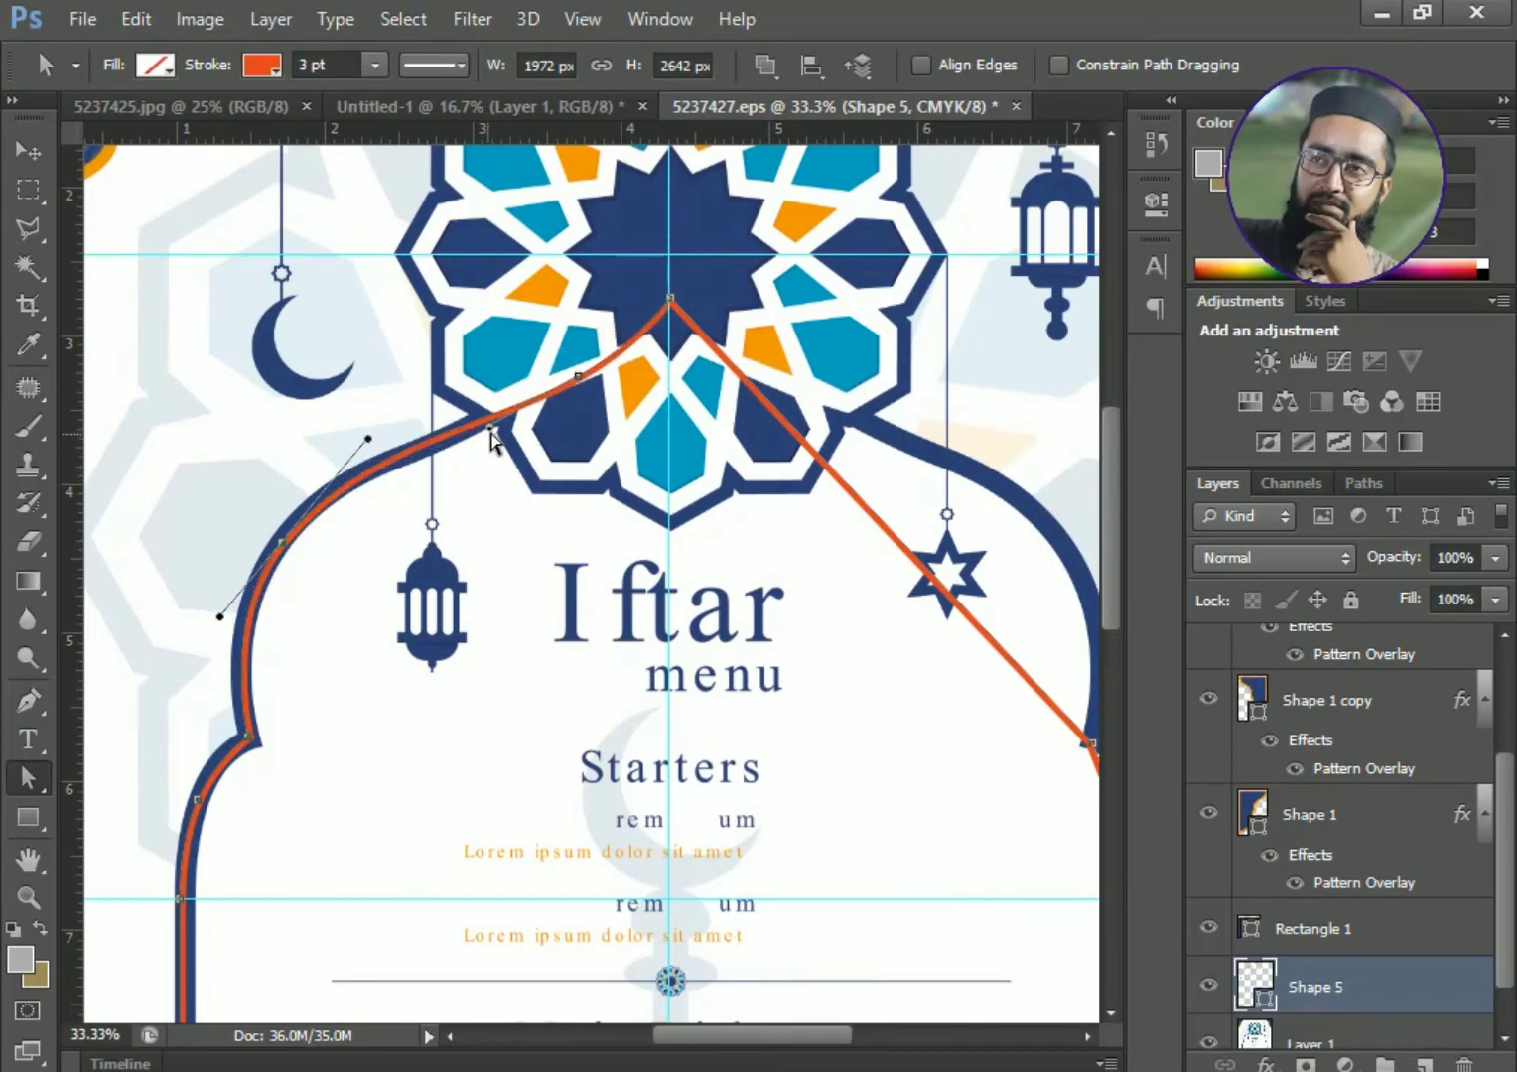
- Curve the outline's long upper right segment with added anchor points along the arch, and place a horizontal guide at about 3.31 in
scroll(499, 442, right, 3)
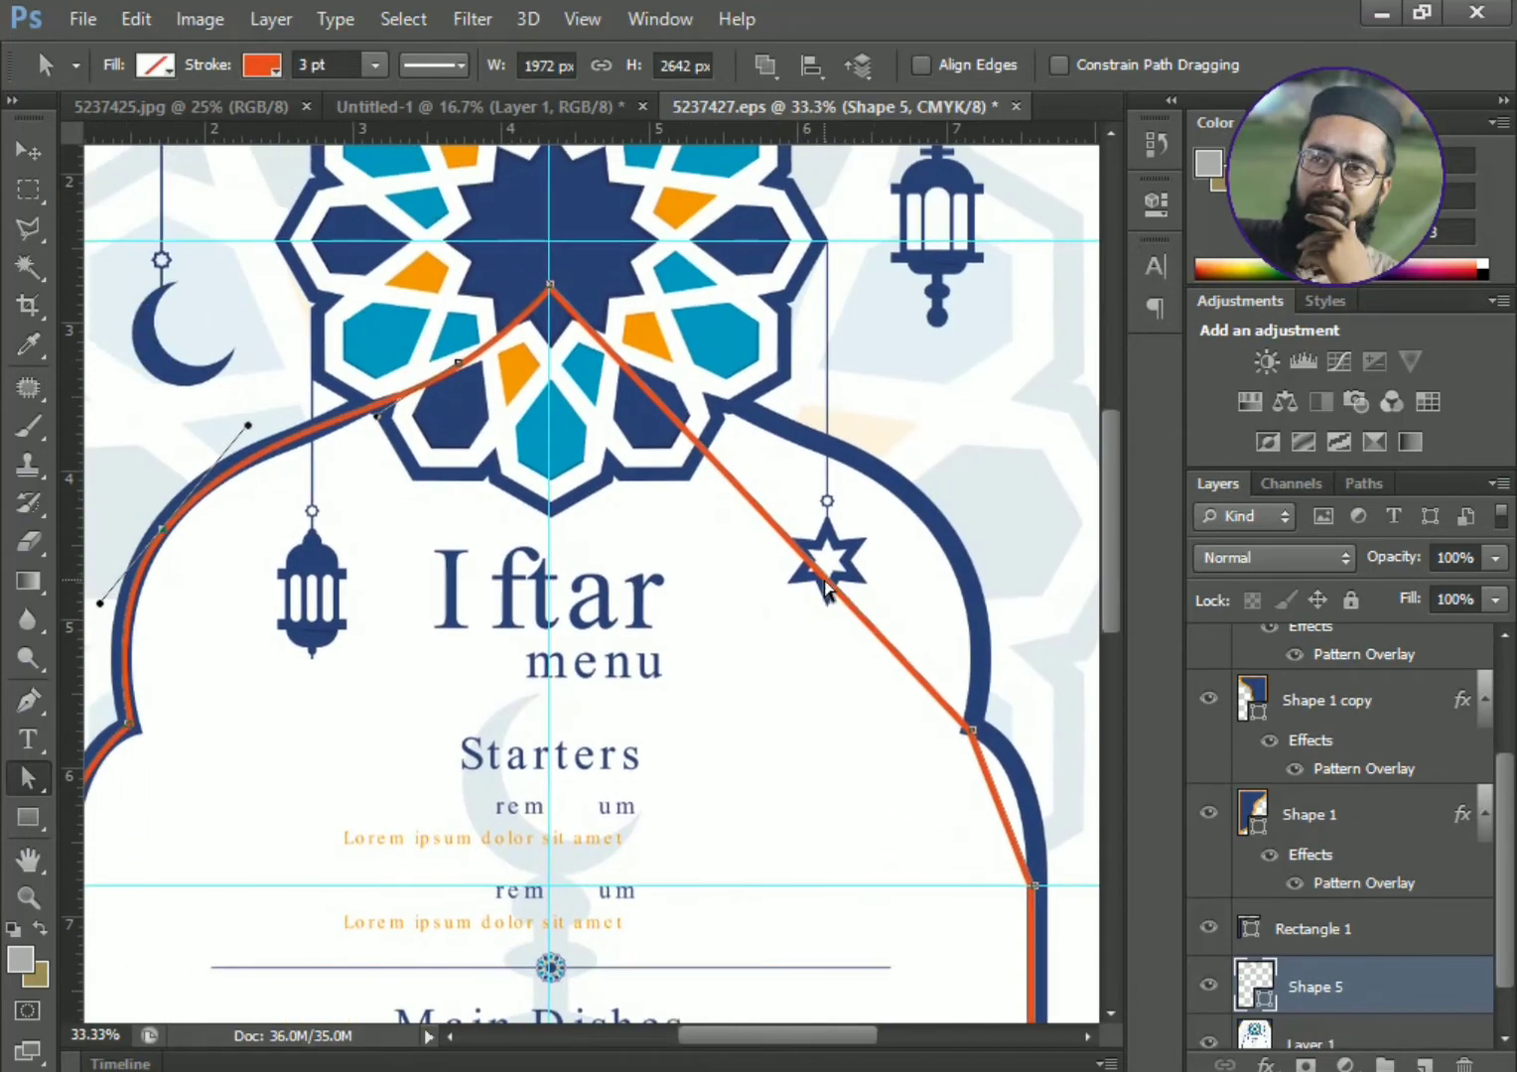
drag(826, 590, 917, 496)
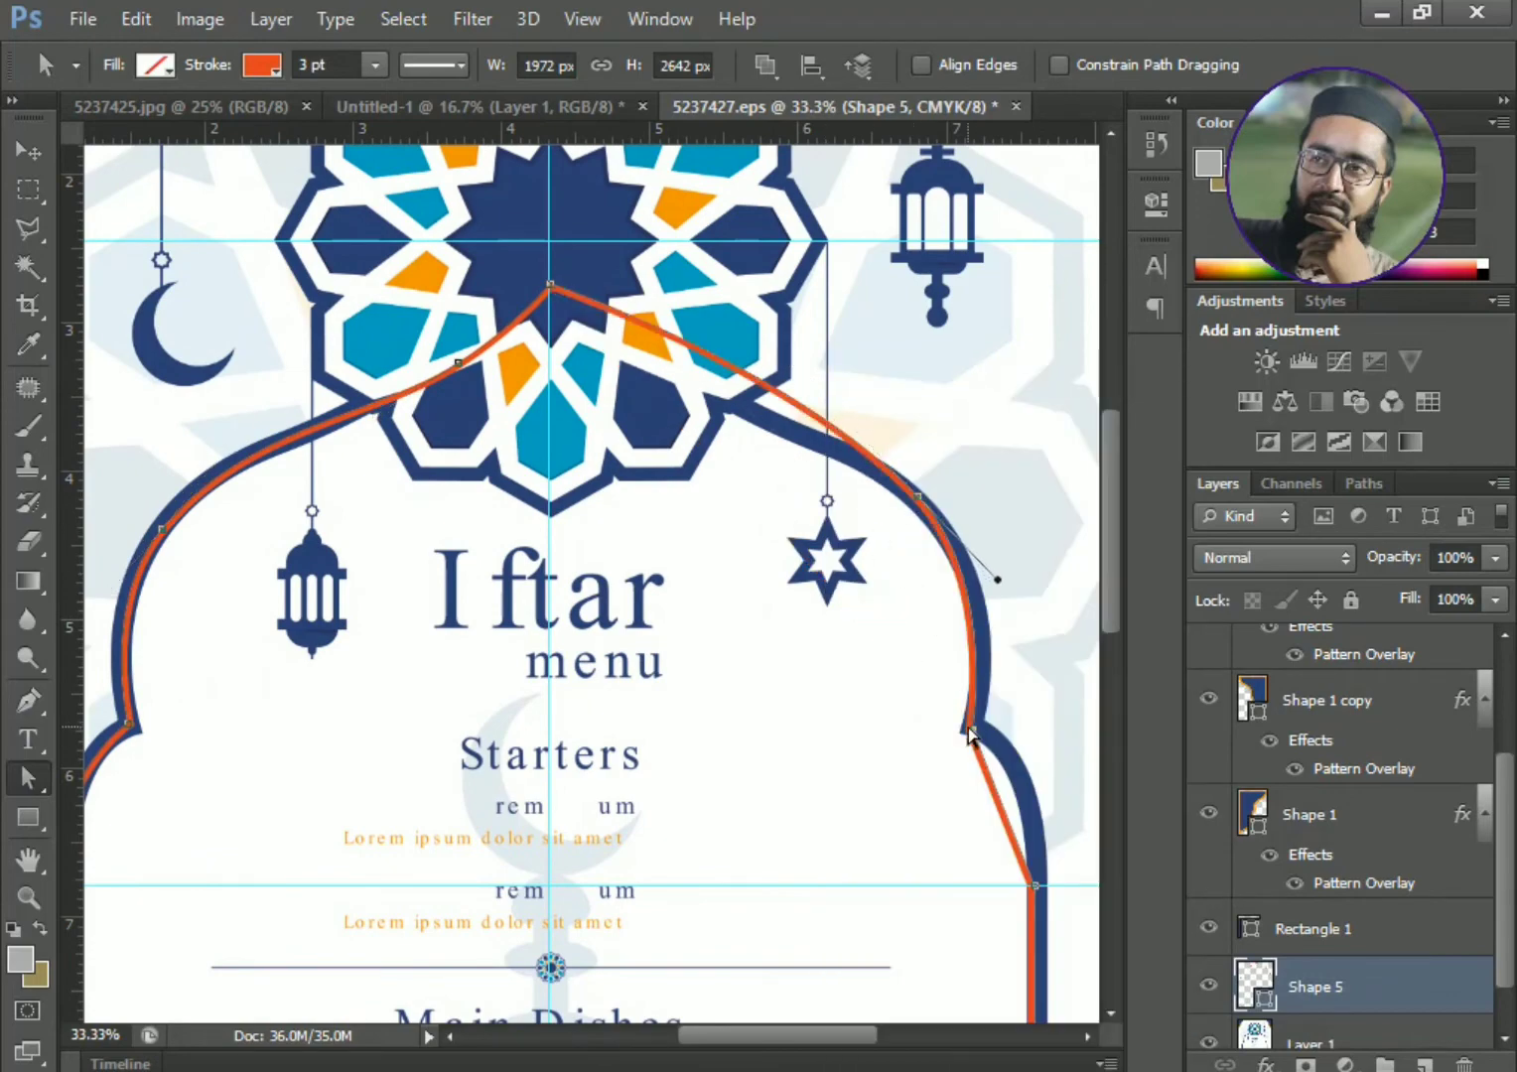
right_click(698, 373)
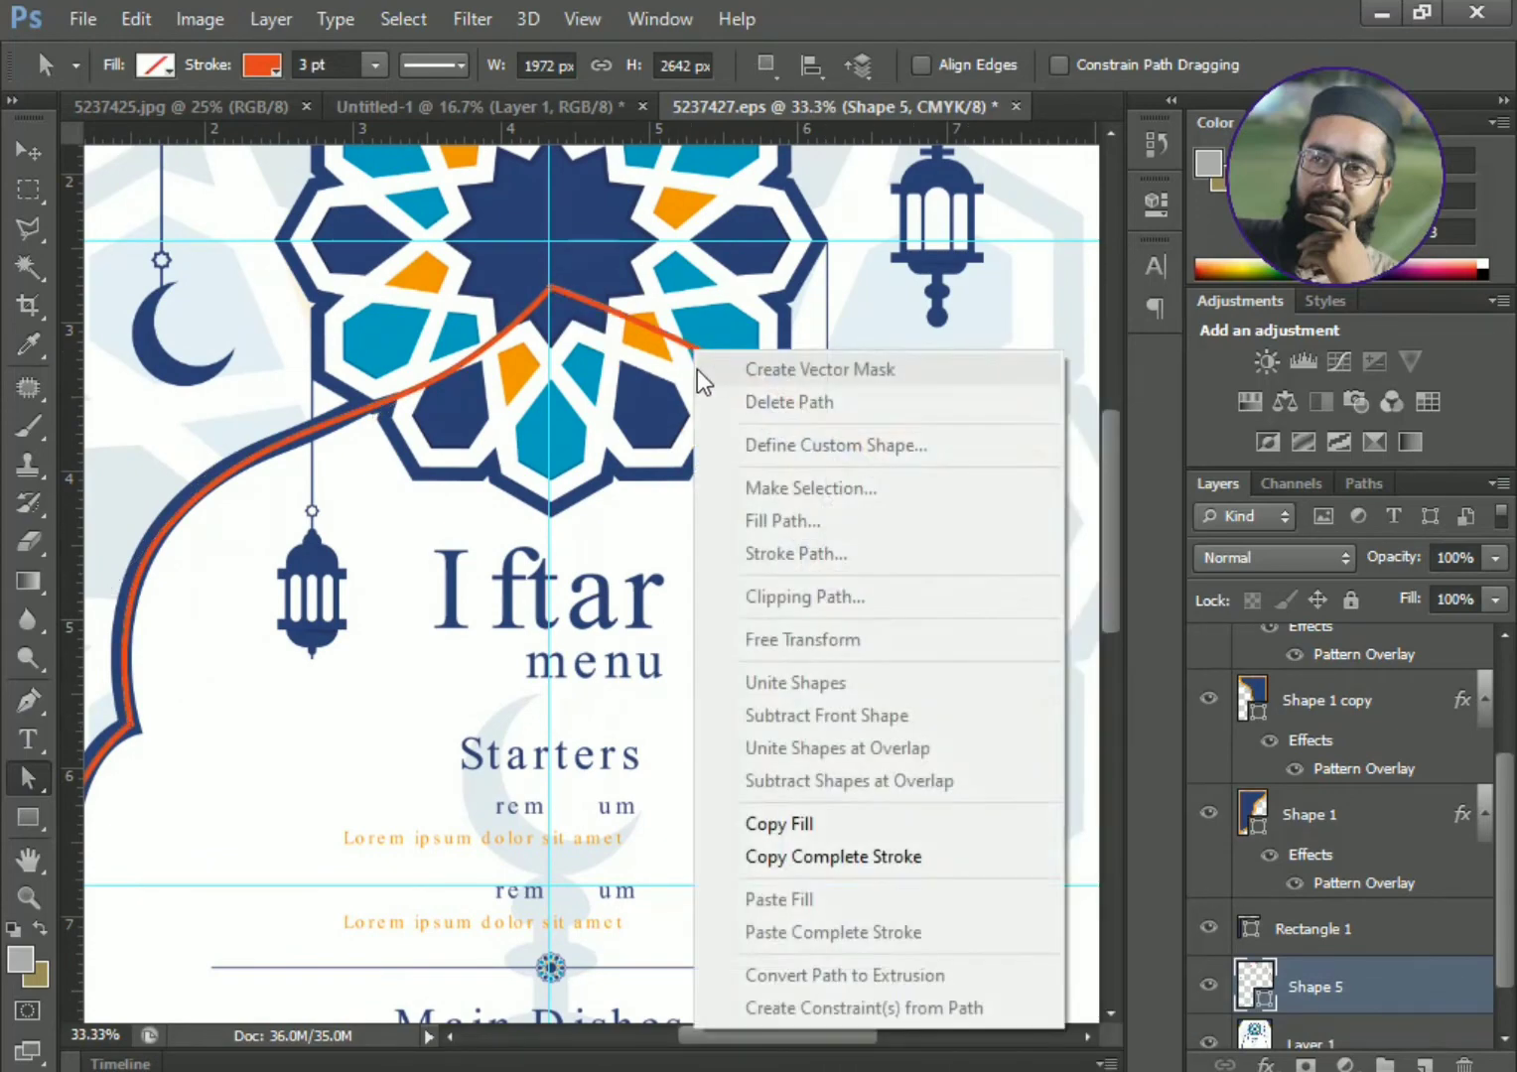
right_click(694, 360)
key(Escape)
drag(678, 380, 613, 369)
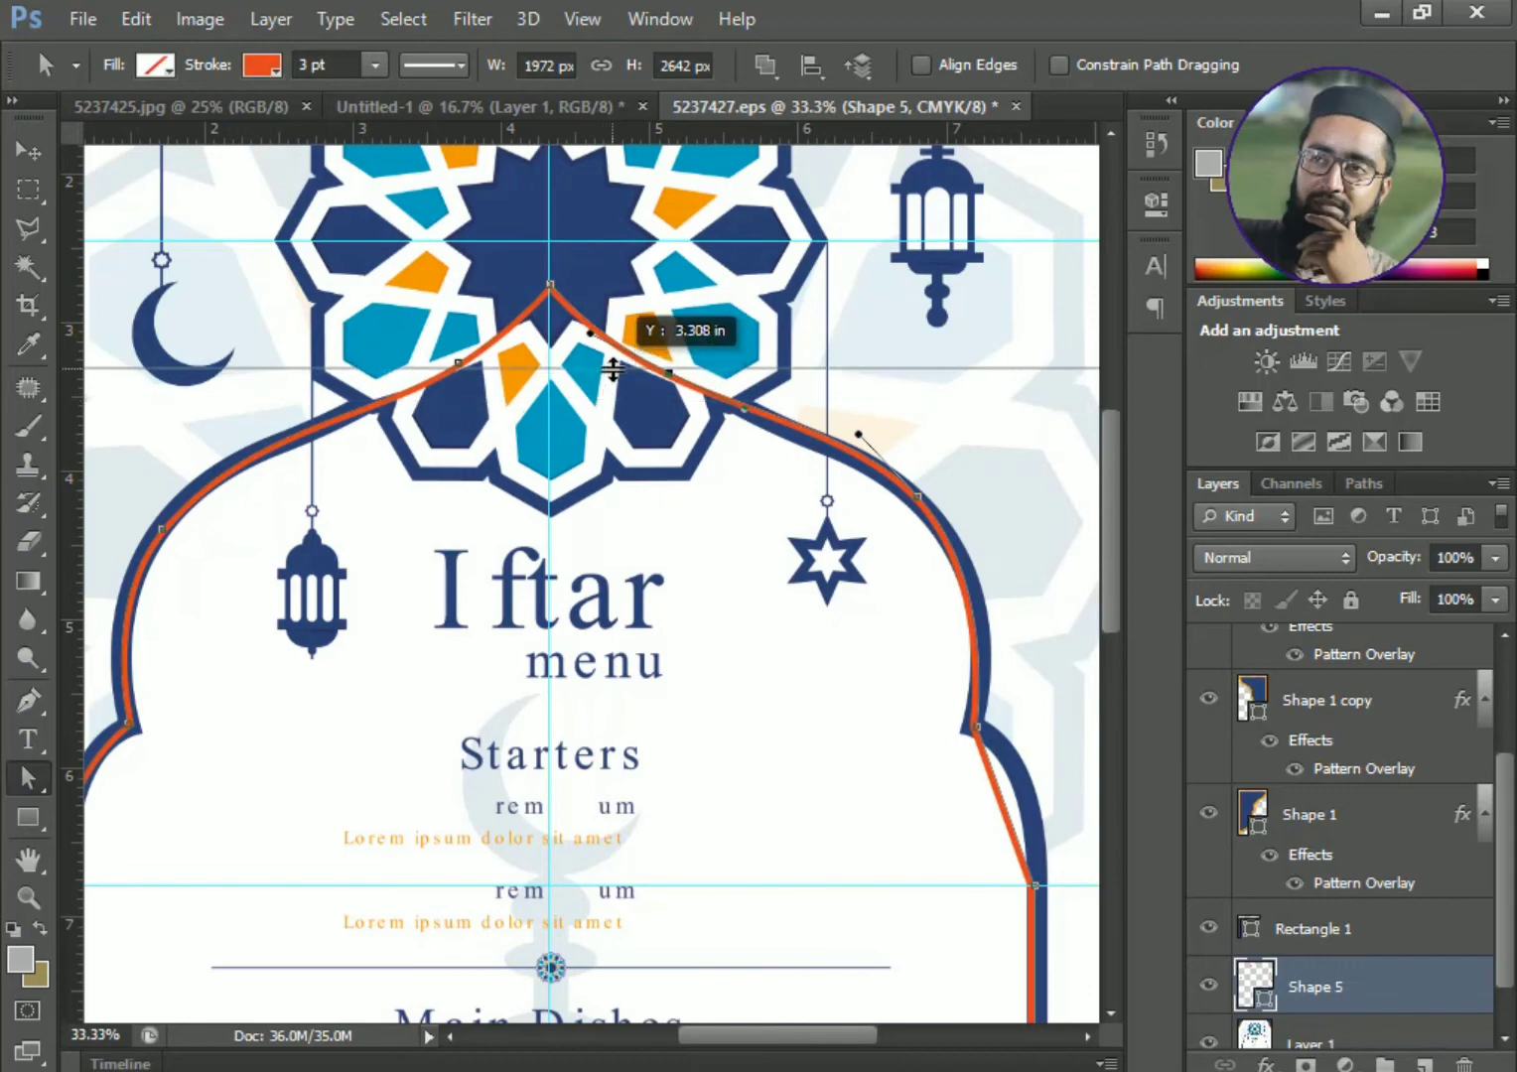
- Bend the outline's short right shoulder segment outward to follow the arch
scroll(1003, 641, down, 3)
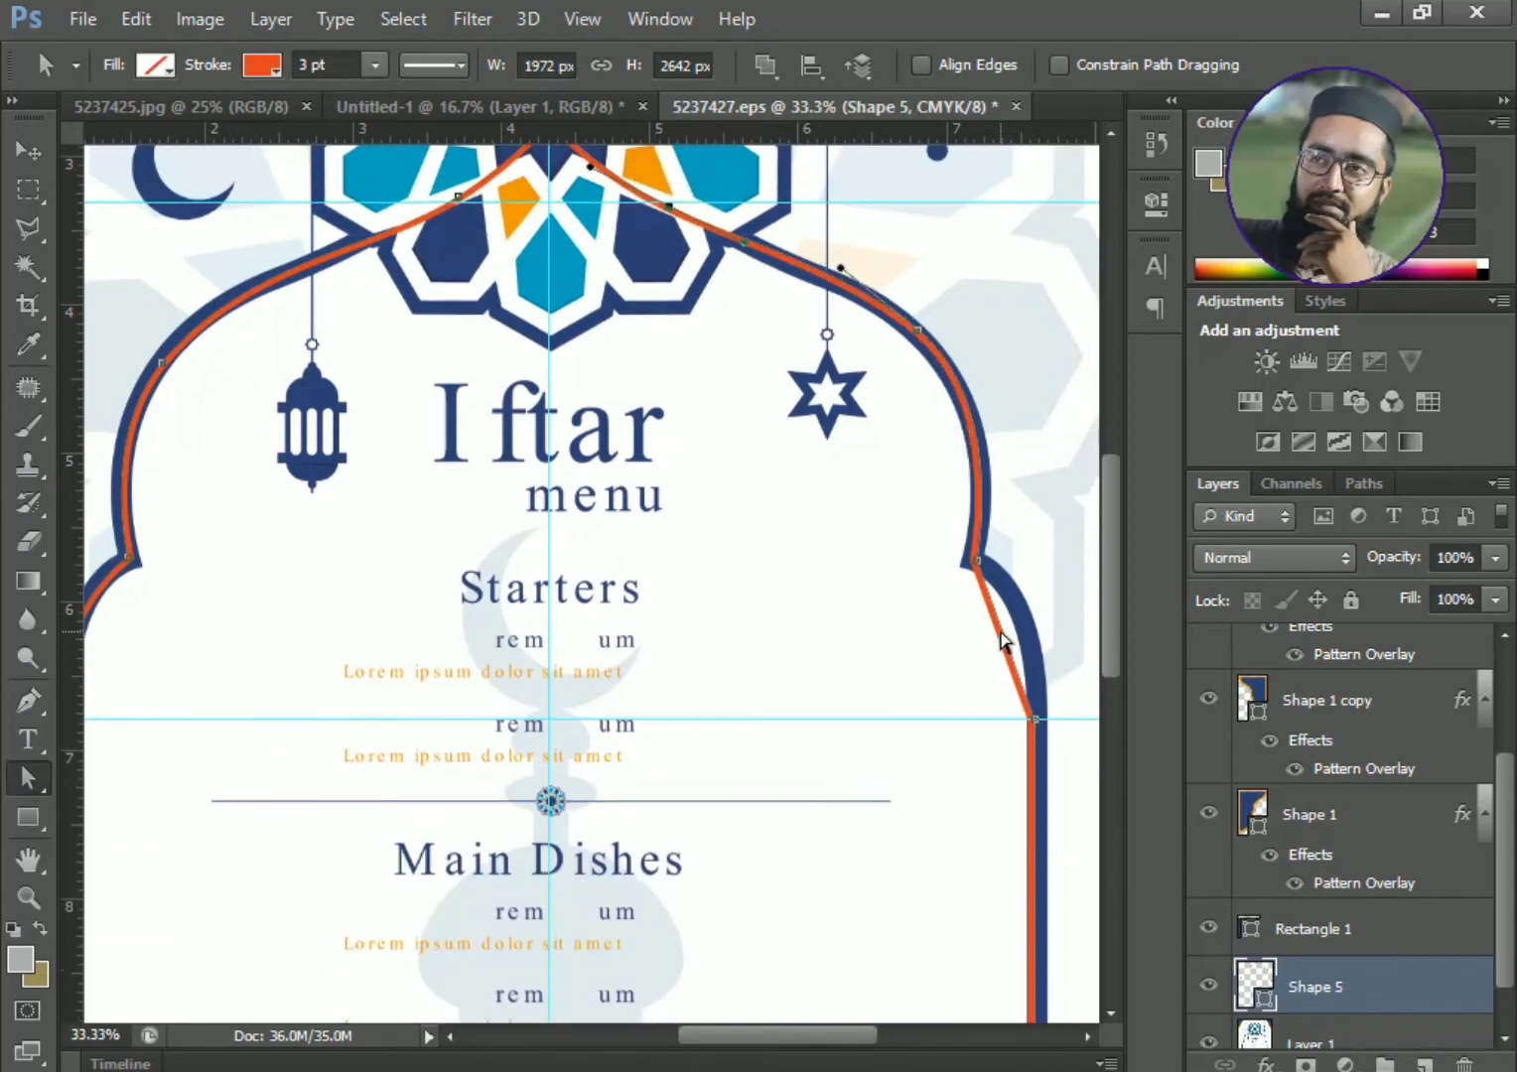
drag(1003, 640, 1023, 625)
scroll(884, 732, down, 4)
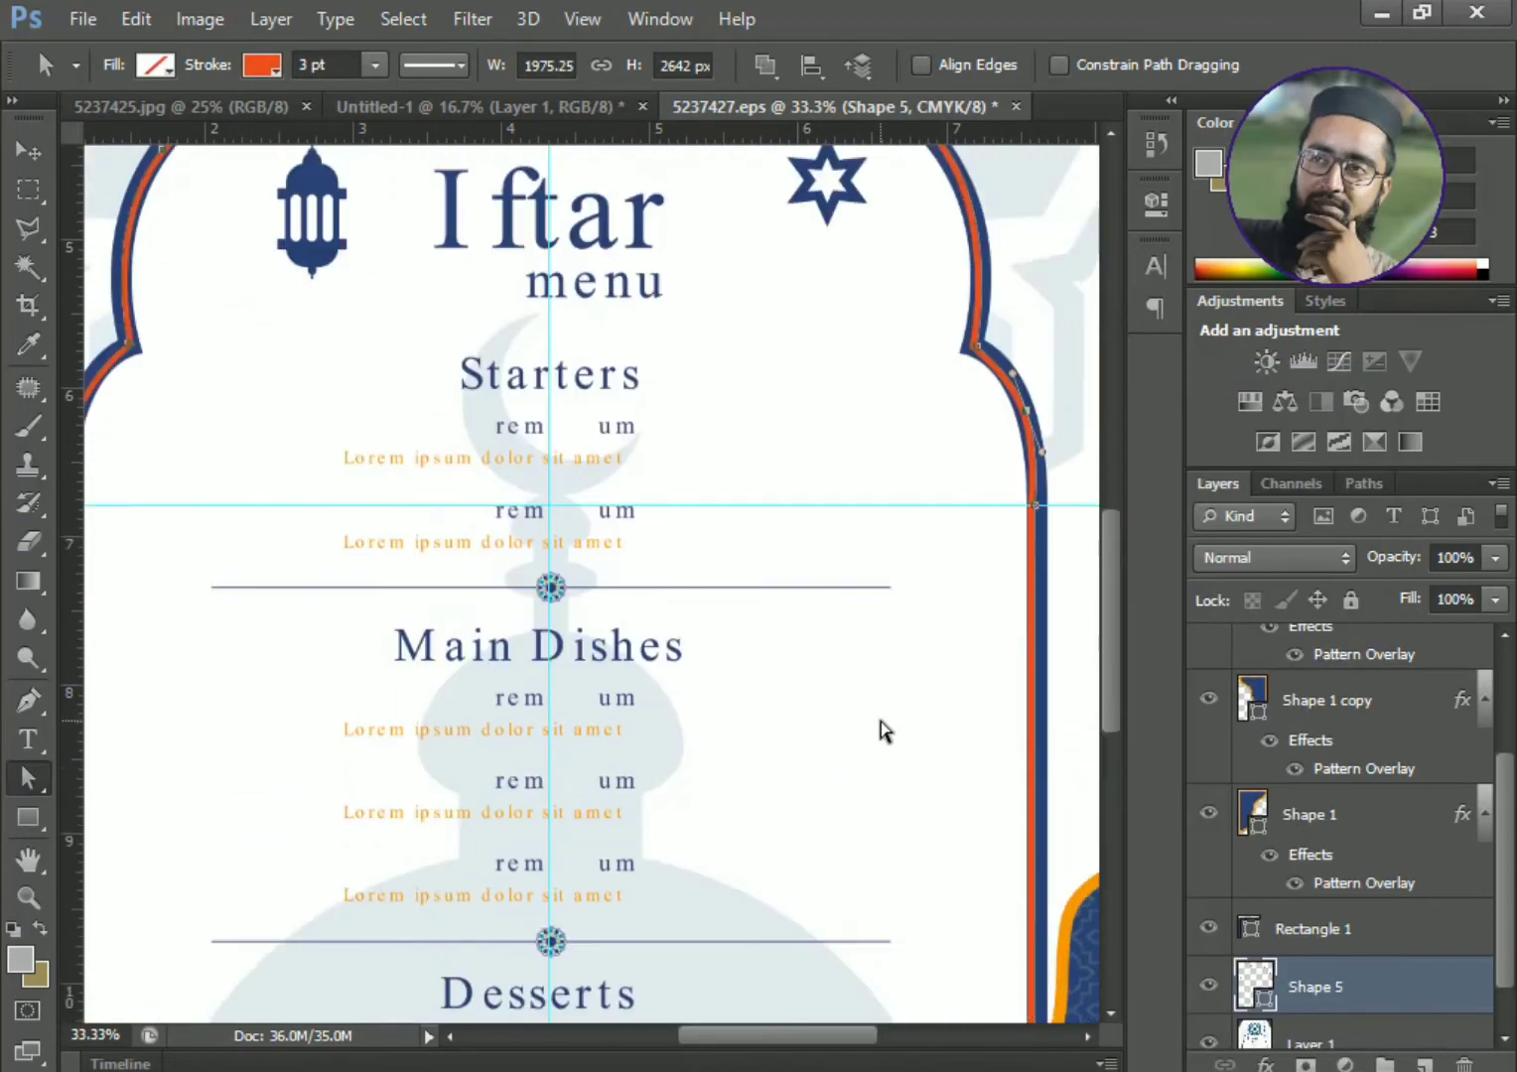
scroll(884, 732, up, 7)
- Give the arch outline a navy blue stroke with a width of 8 pt
click(27, 818)
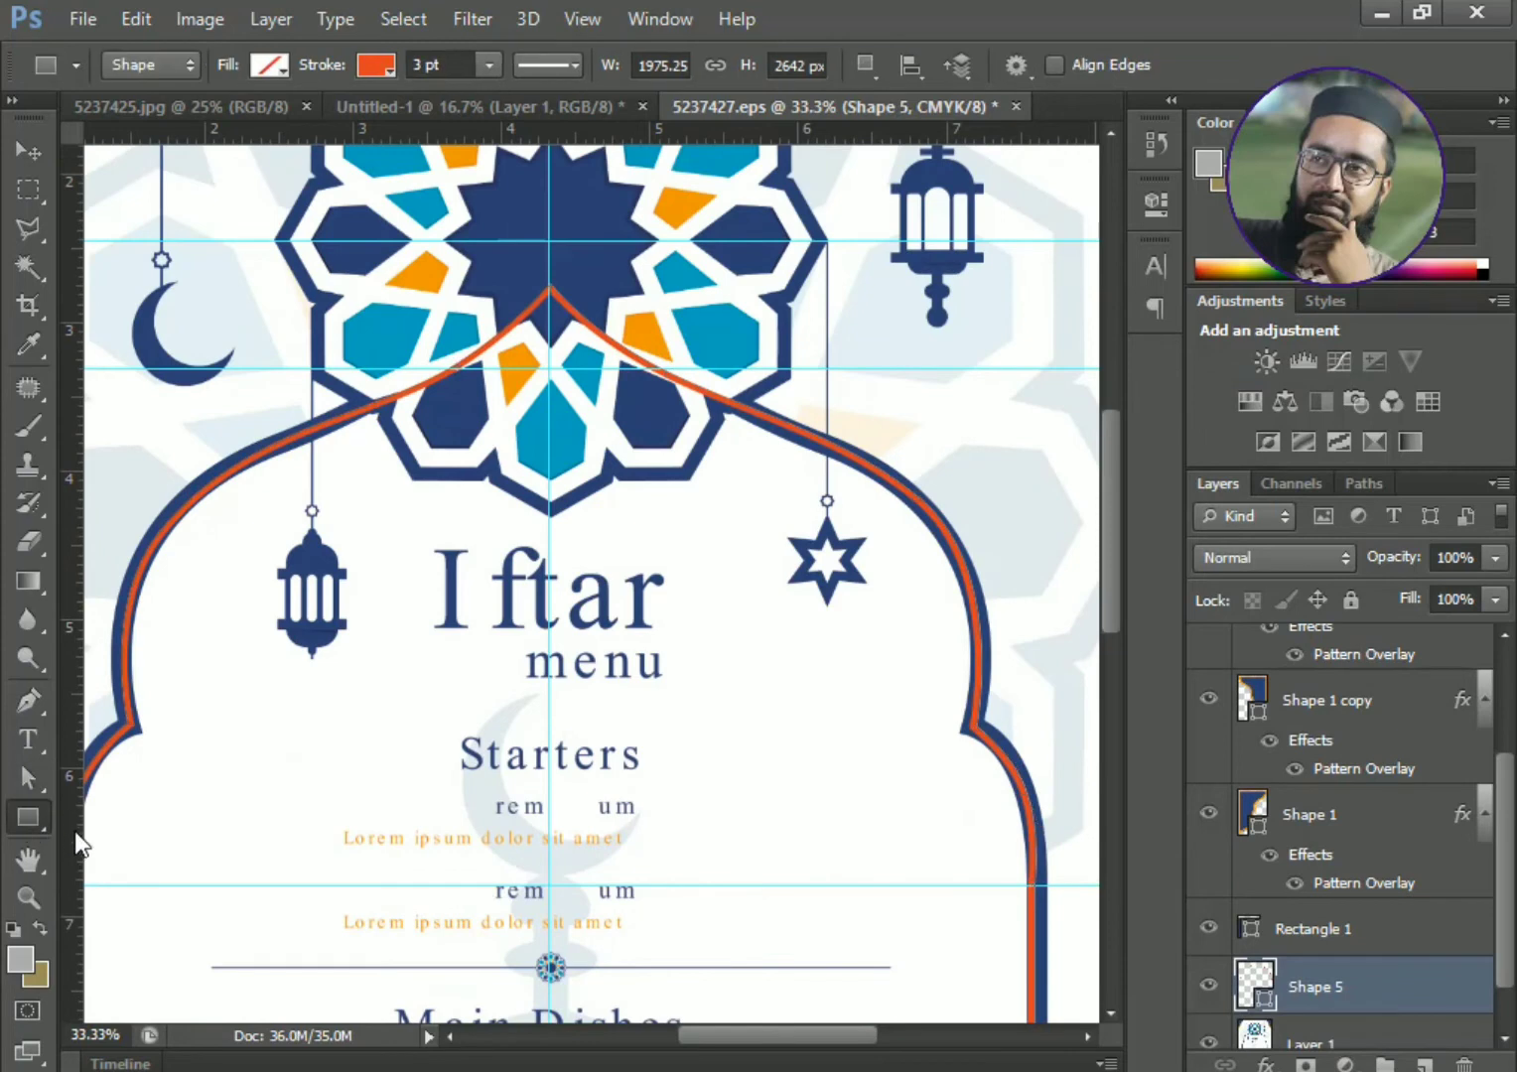
click(387, 70)
click(237, 206)
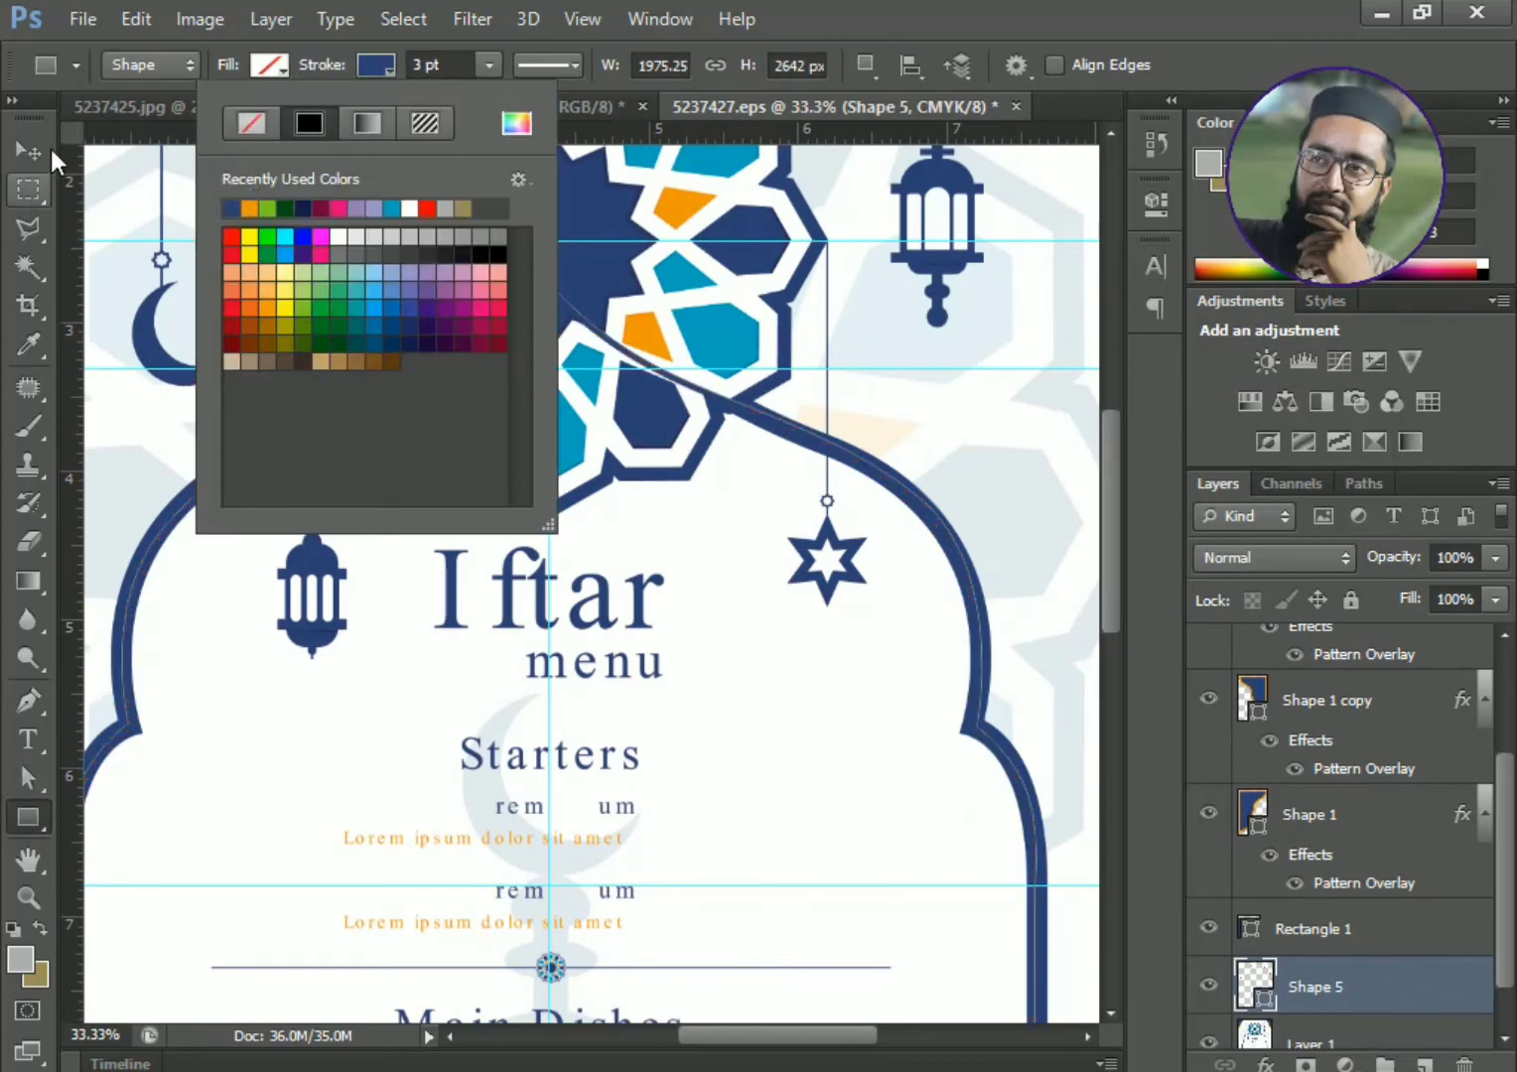
click(454, 65)
text(8)
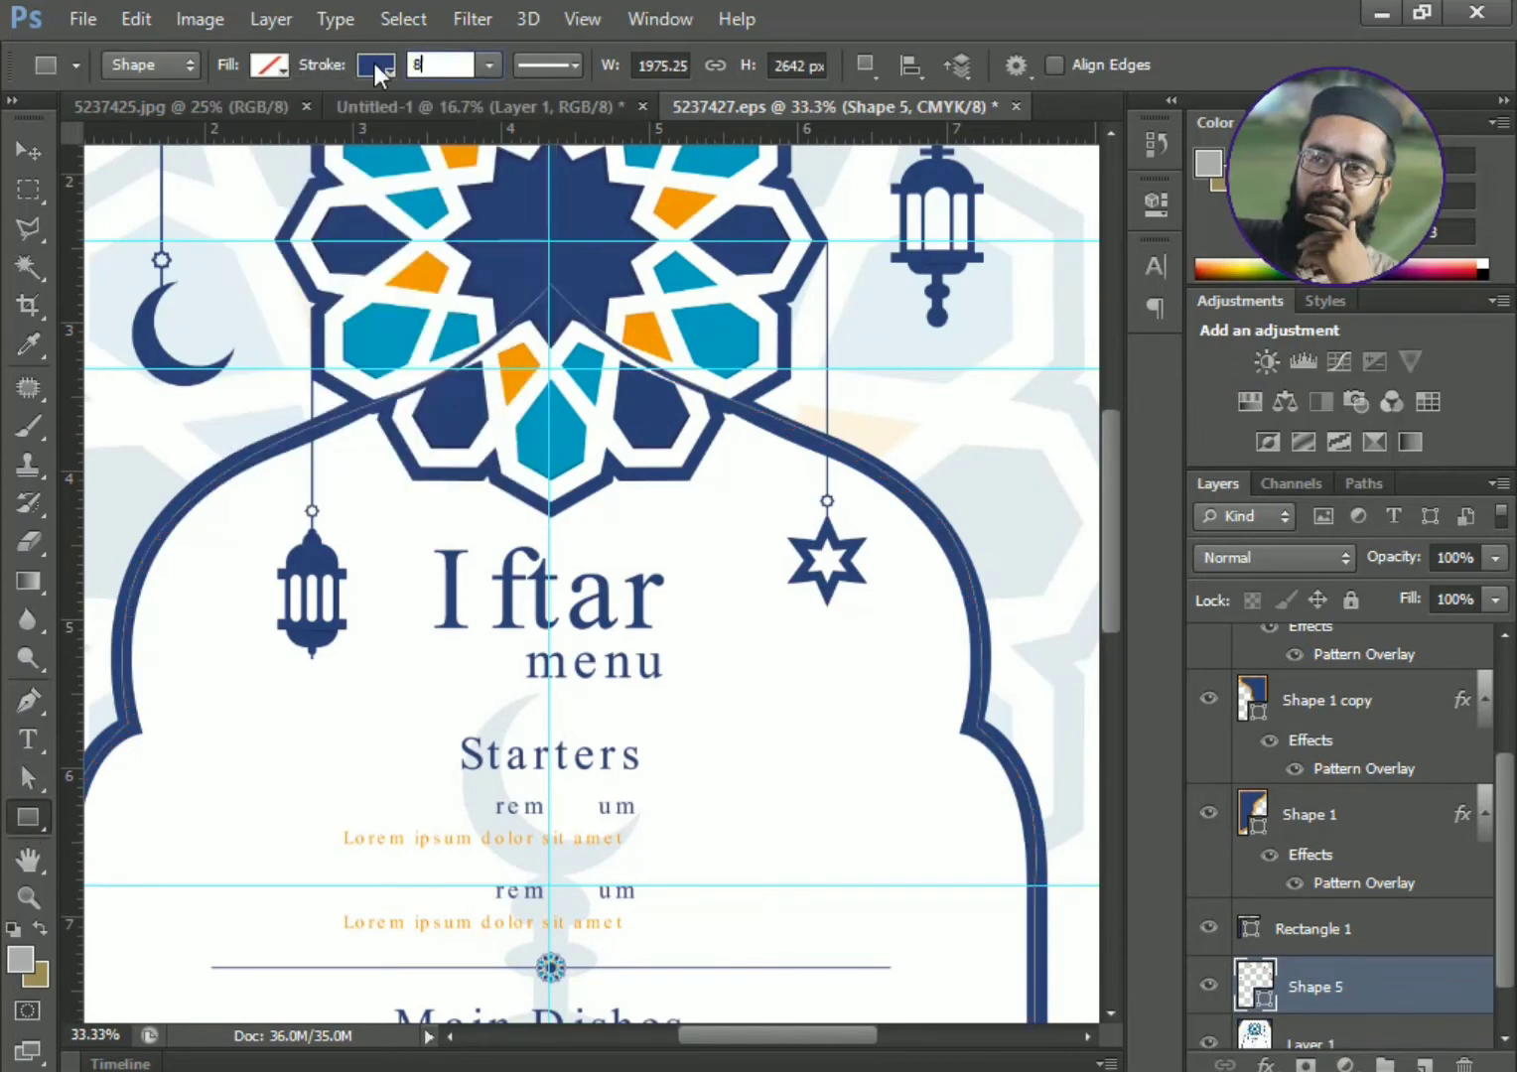
key(Return)
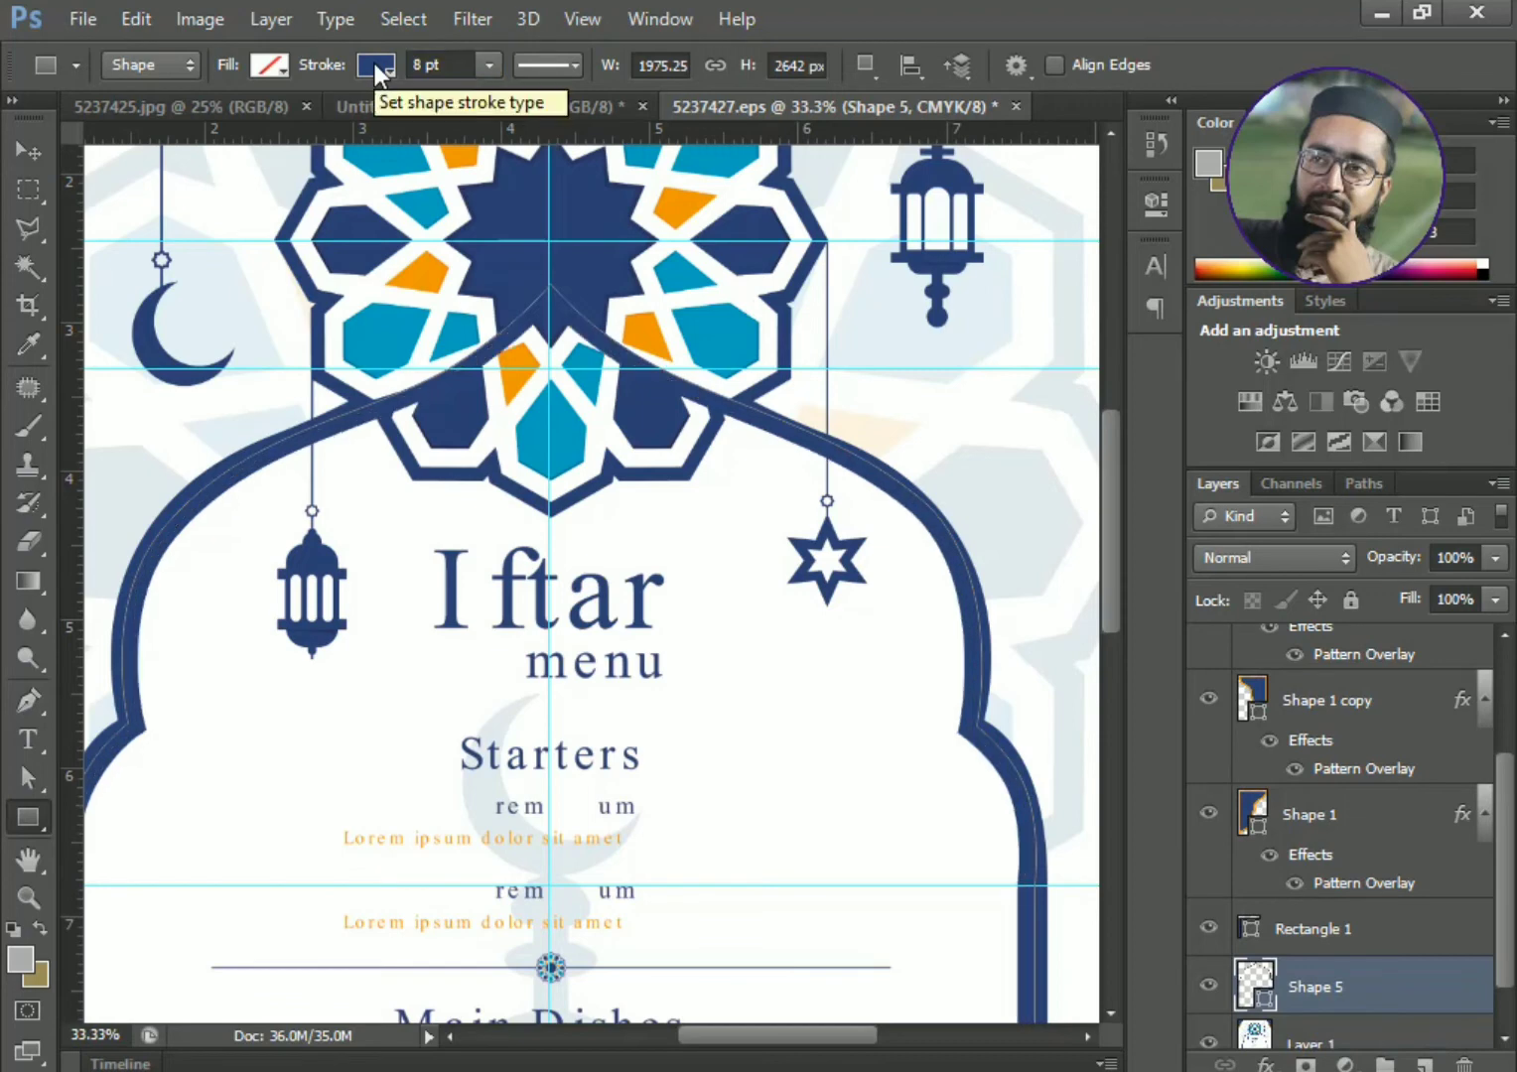
- Align the arch outline's stroke to the center of its path and deselect the shape
click(559, 68)
click(511, 422)
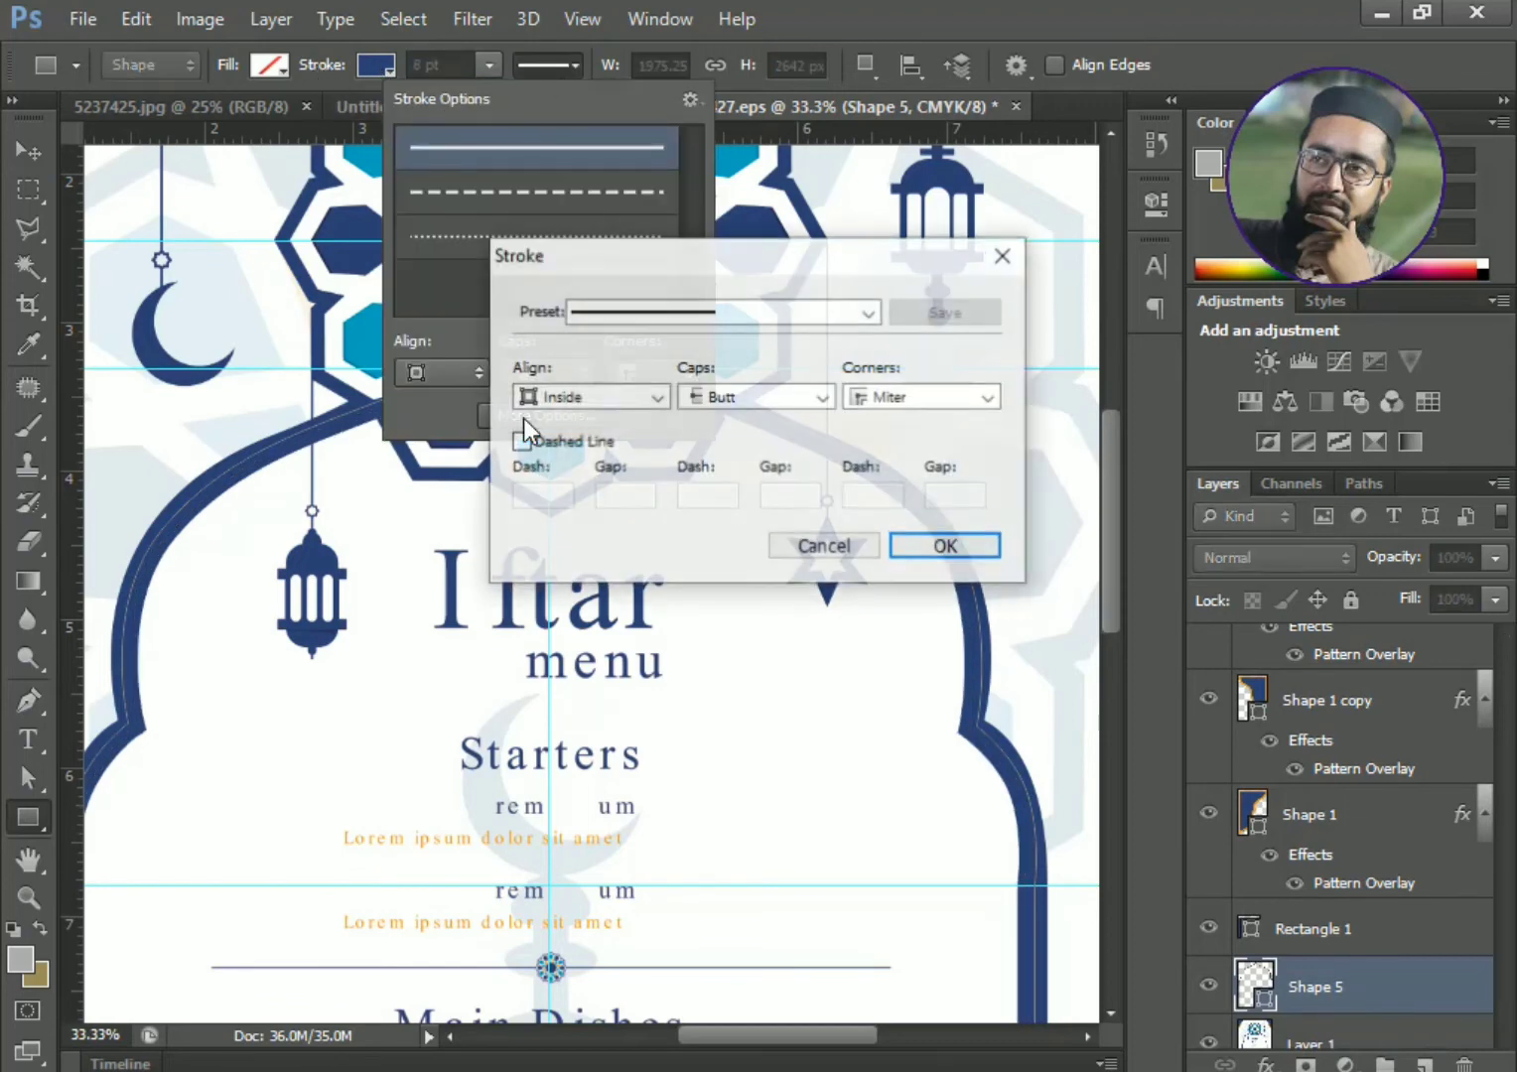
click(644, 397)
click(599, 448)
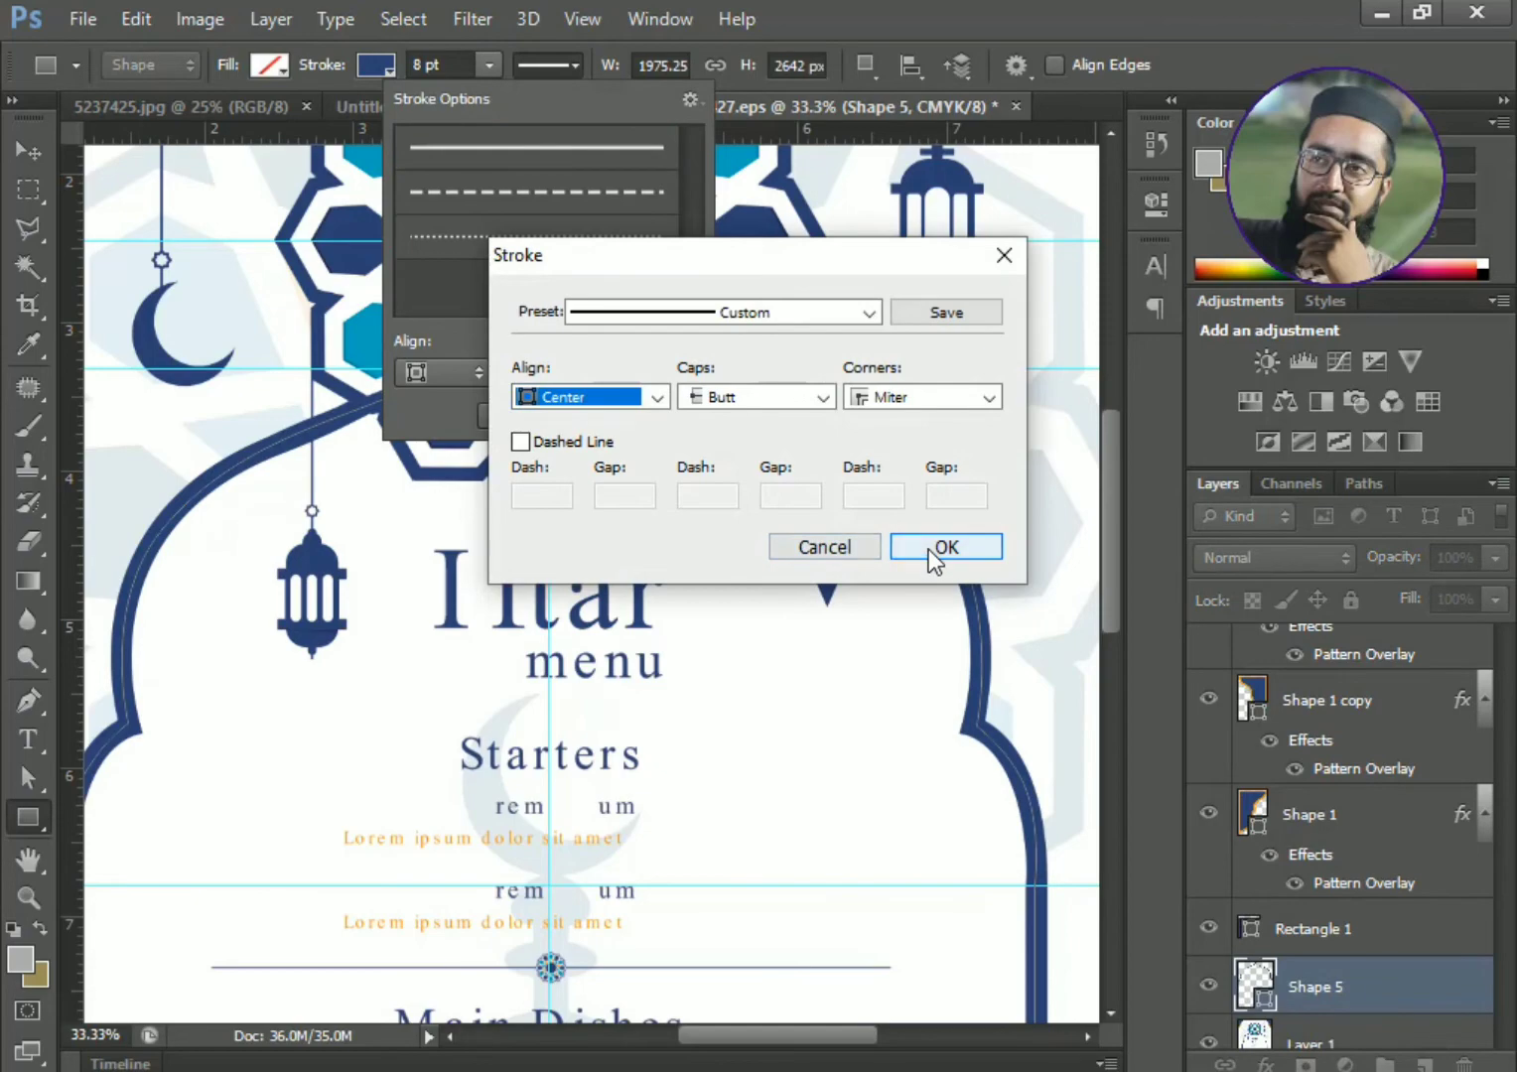
click(929, 550)
click(28, 150)
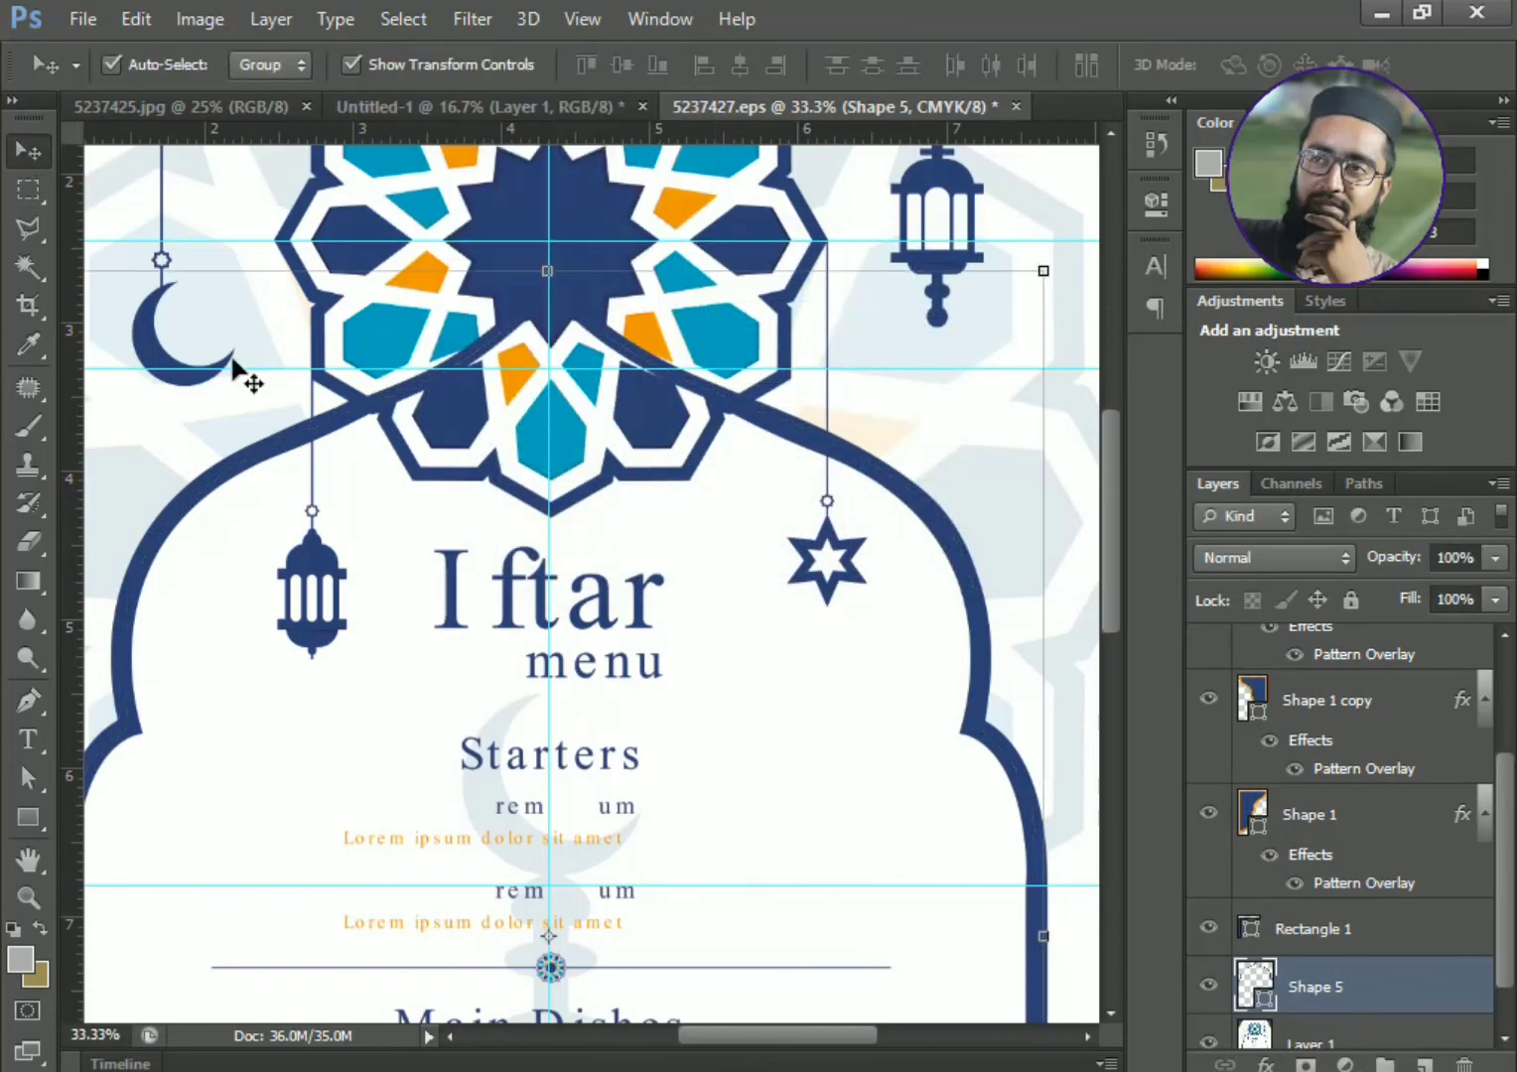
scroll(429, 593, down, 3)
key(ctrl+minus)
key(ctrl+minus)
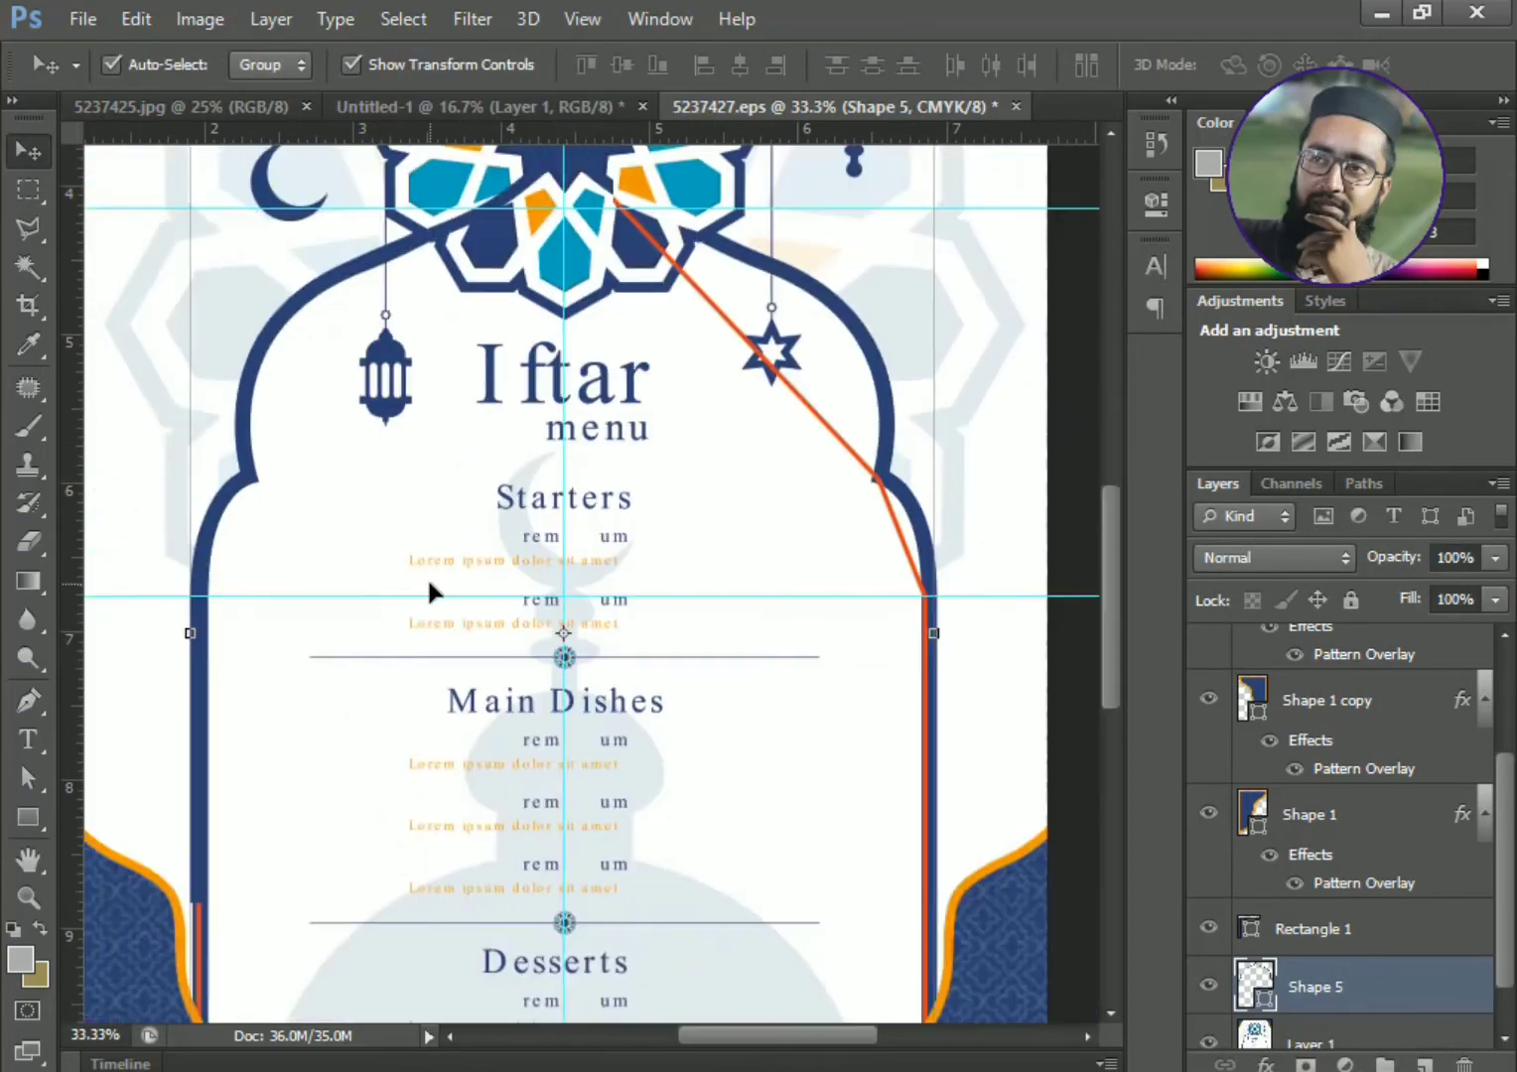
click(959, 475)
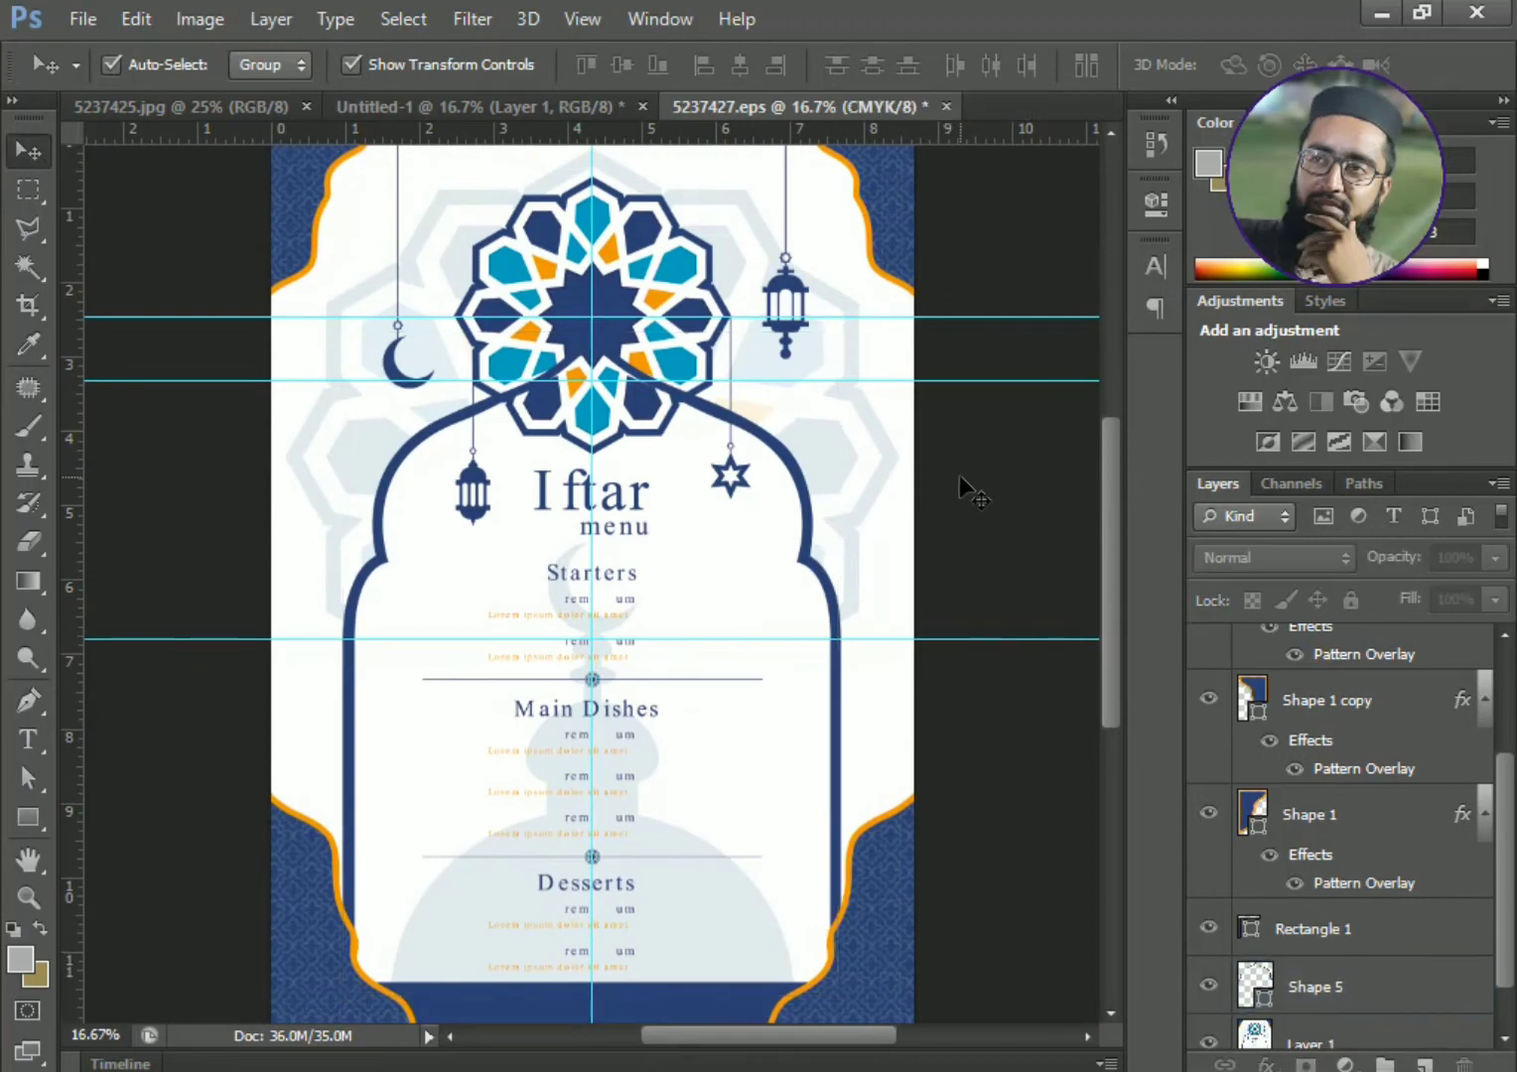
key(ctrl+plus)
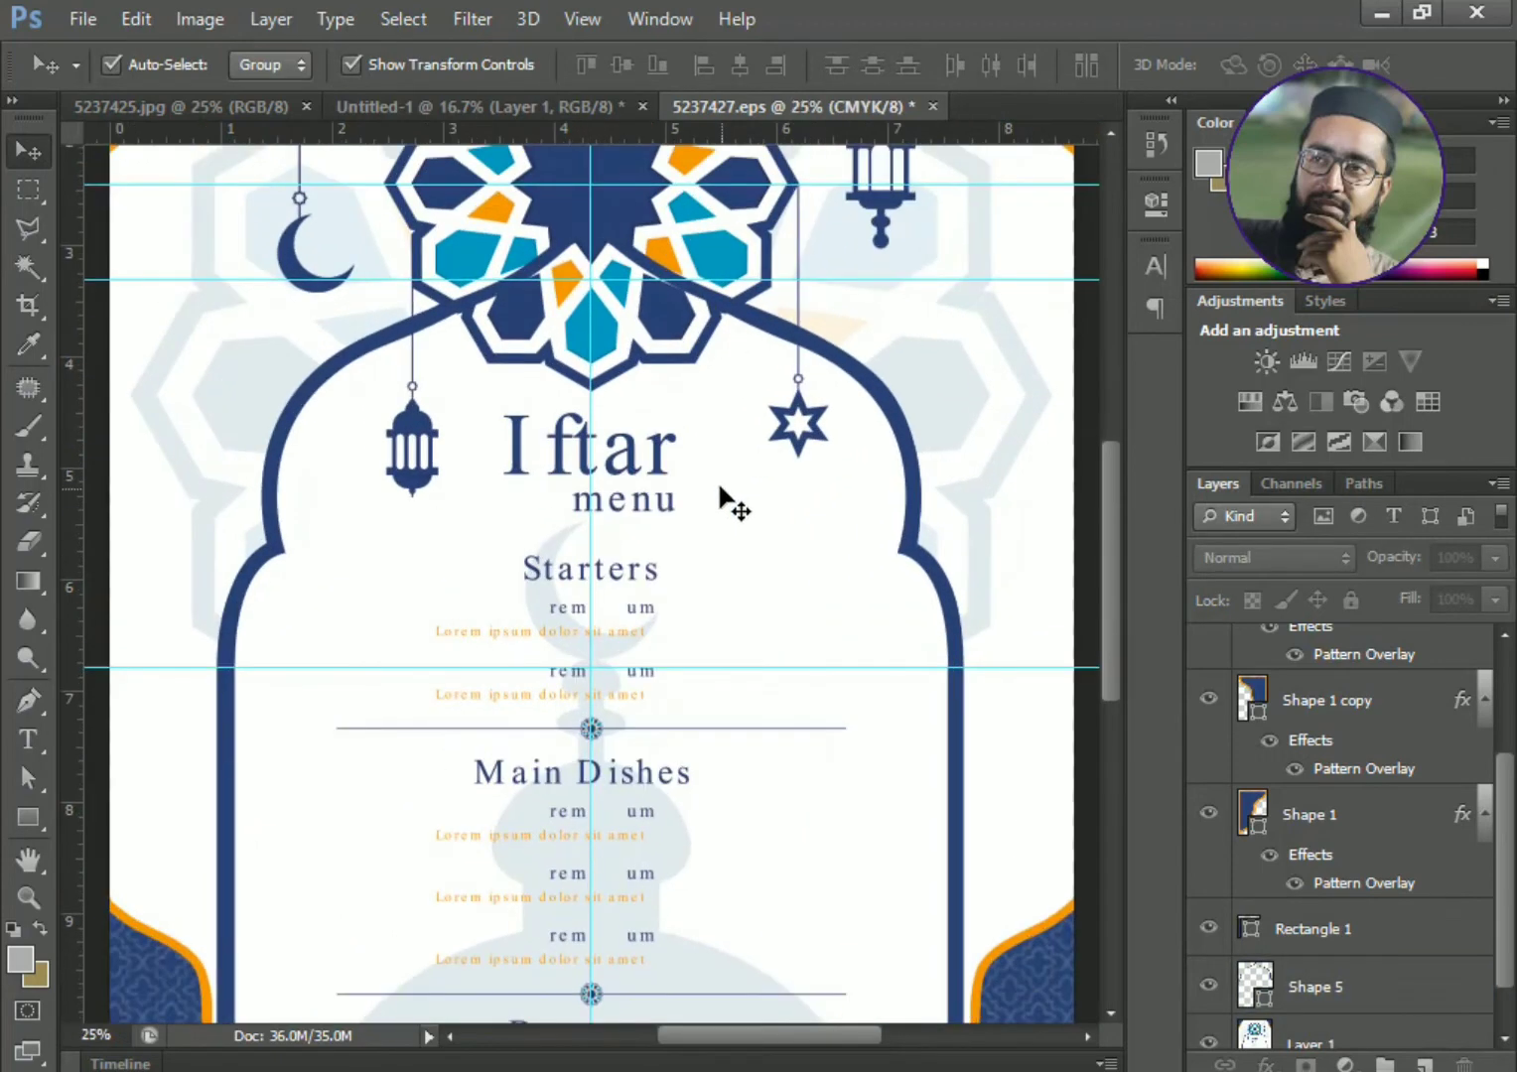
- Fill the arch shape with white
click(722, 501)
key(u)
click(265, 64)
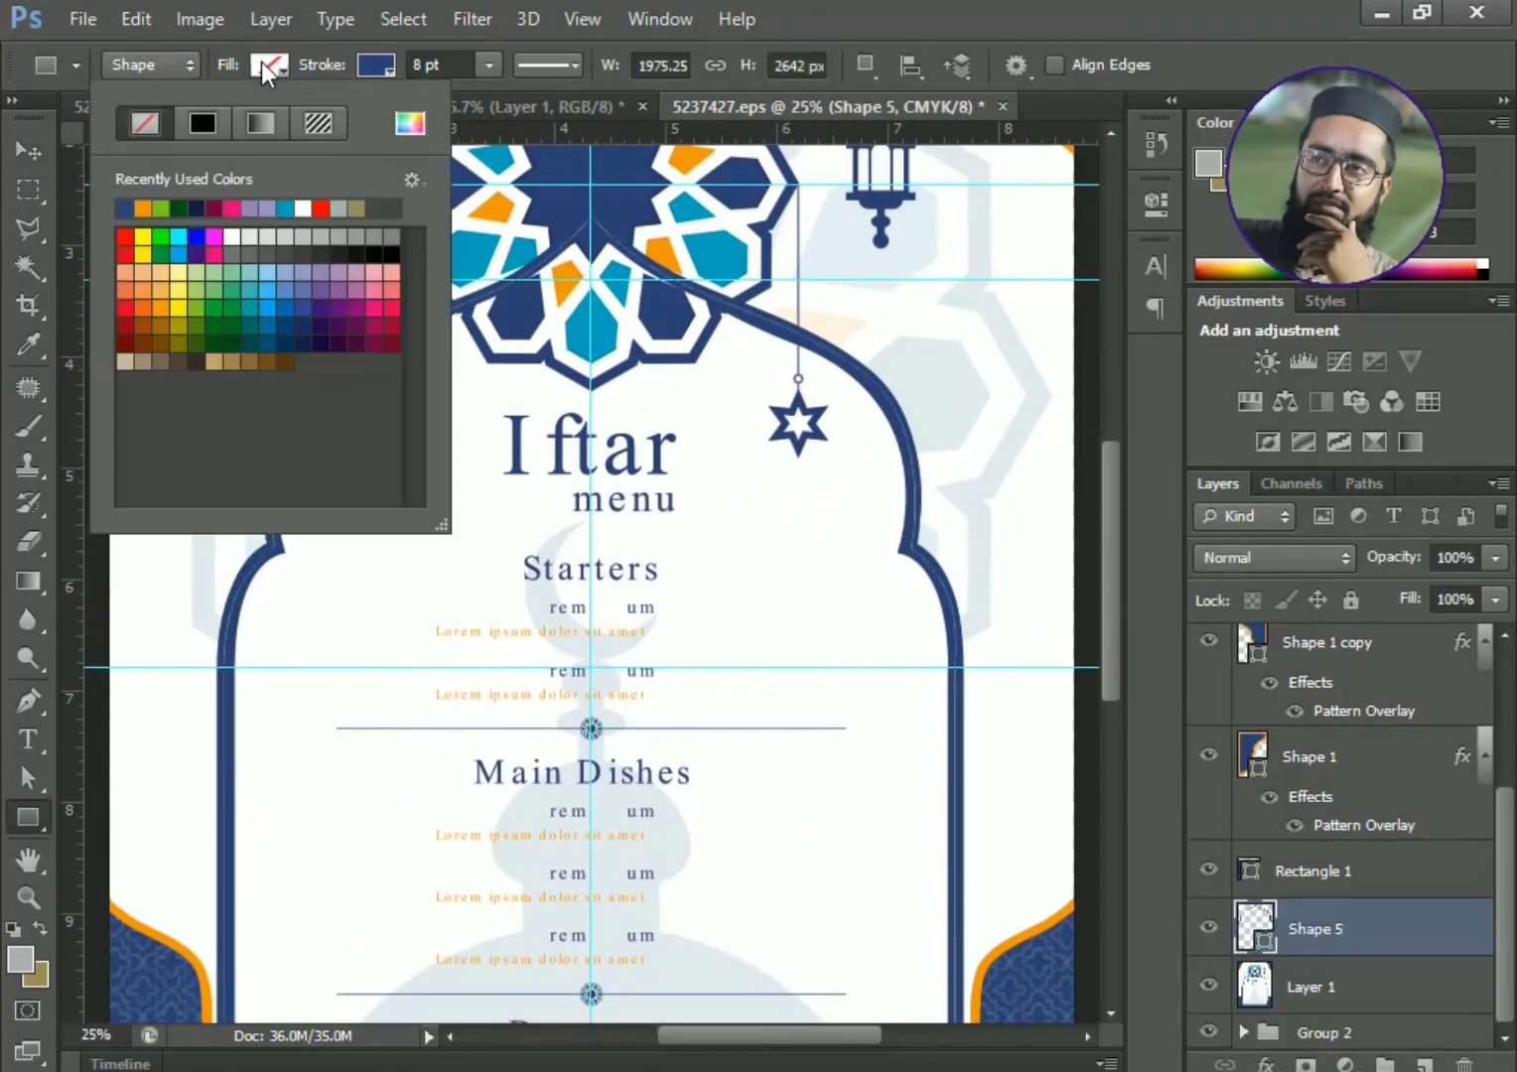
click(303, 207)
click(32, 145)
click(32, 145)
- Select the reference image layer, Layer 1, and hide it
scroll(506, 642, up, 3)
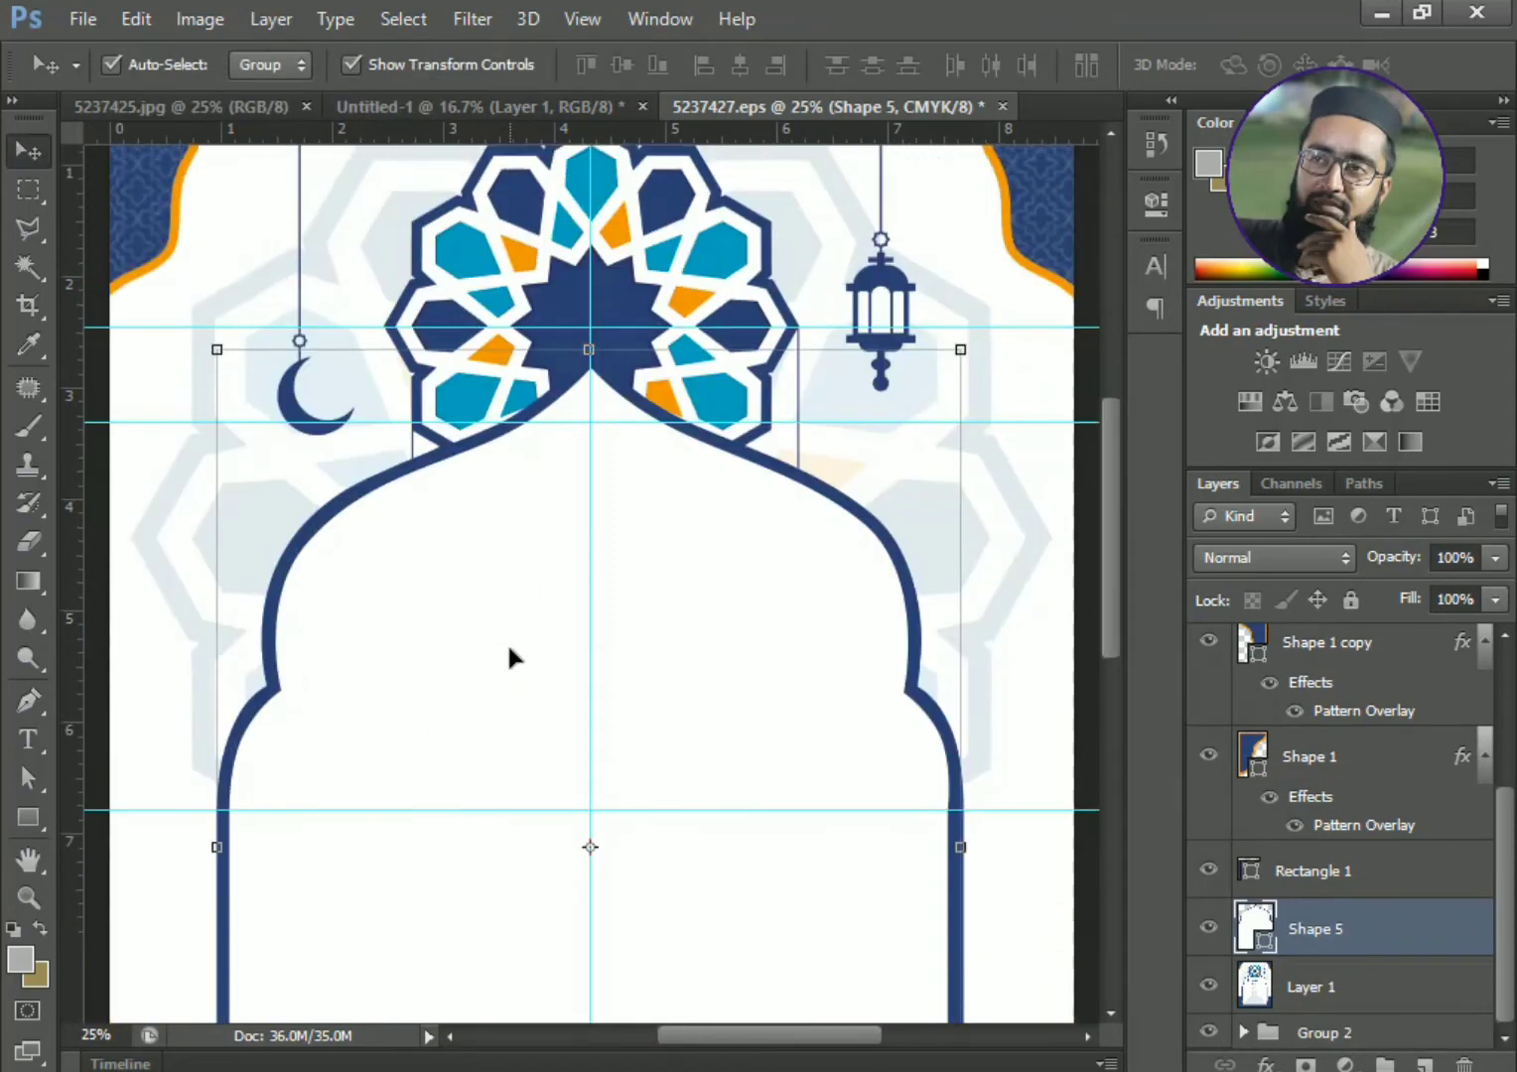
scroll(506, 642, up, 3)
click(658, 342)
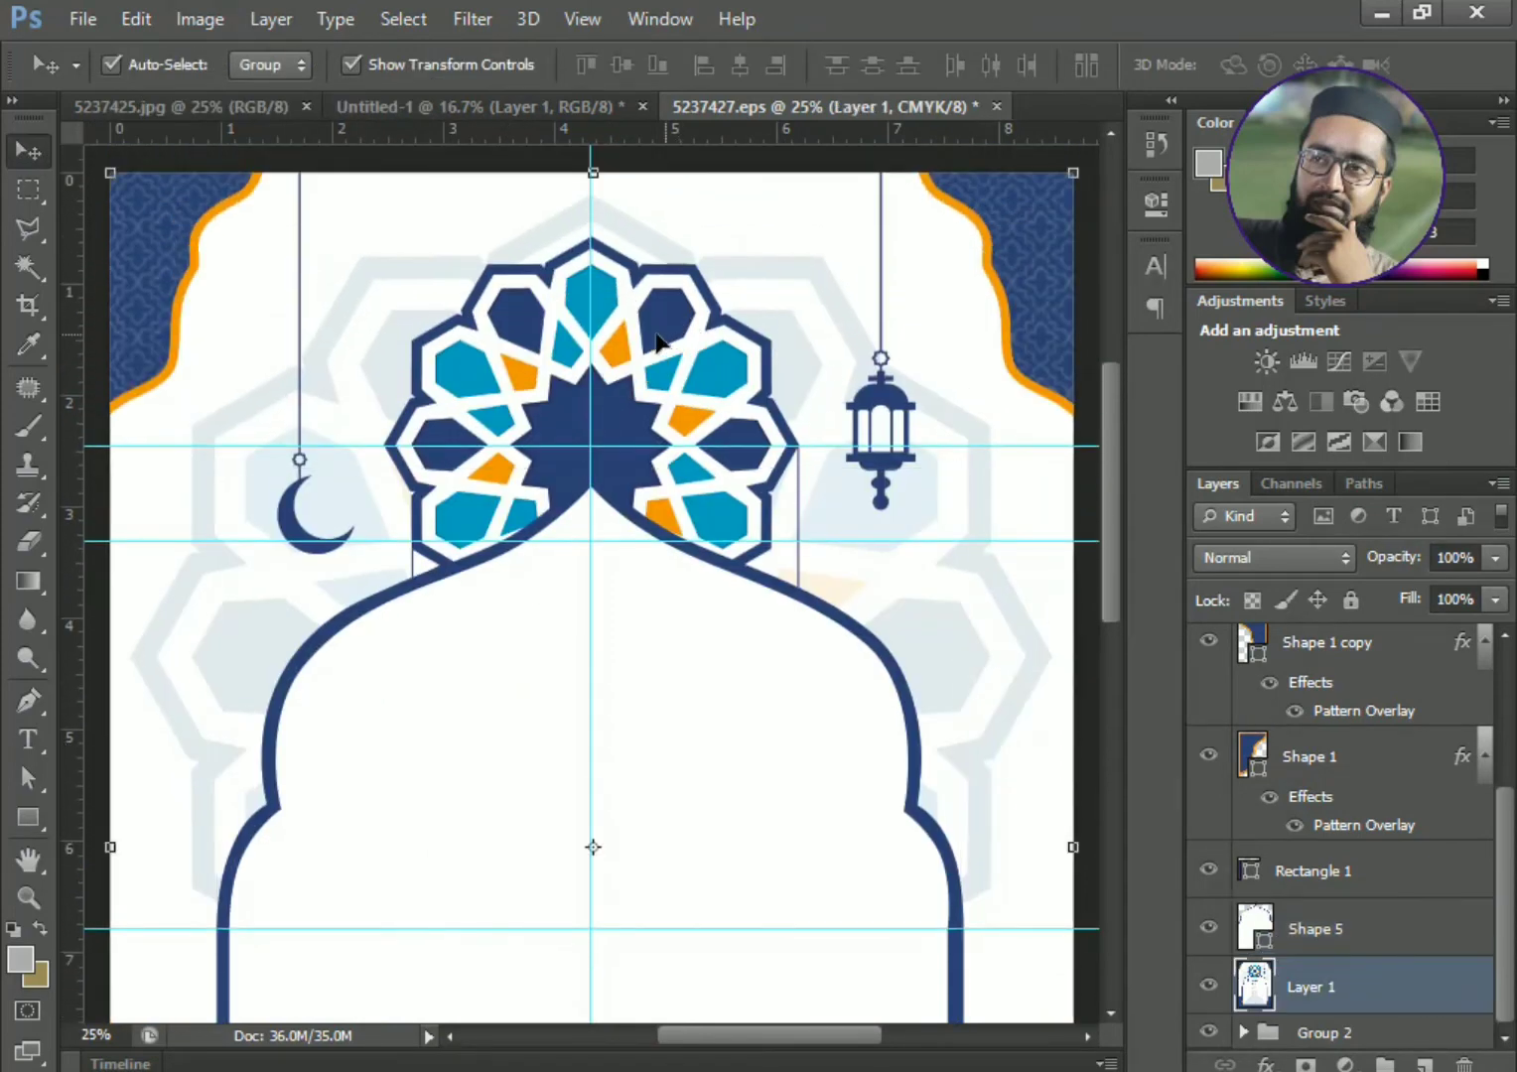
click(1208, 989)
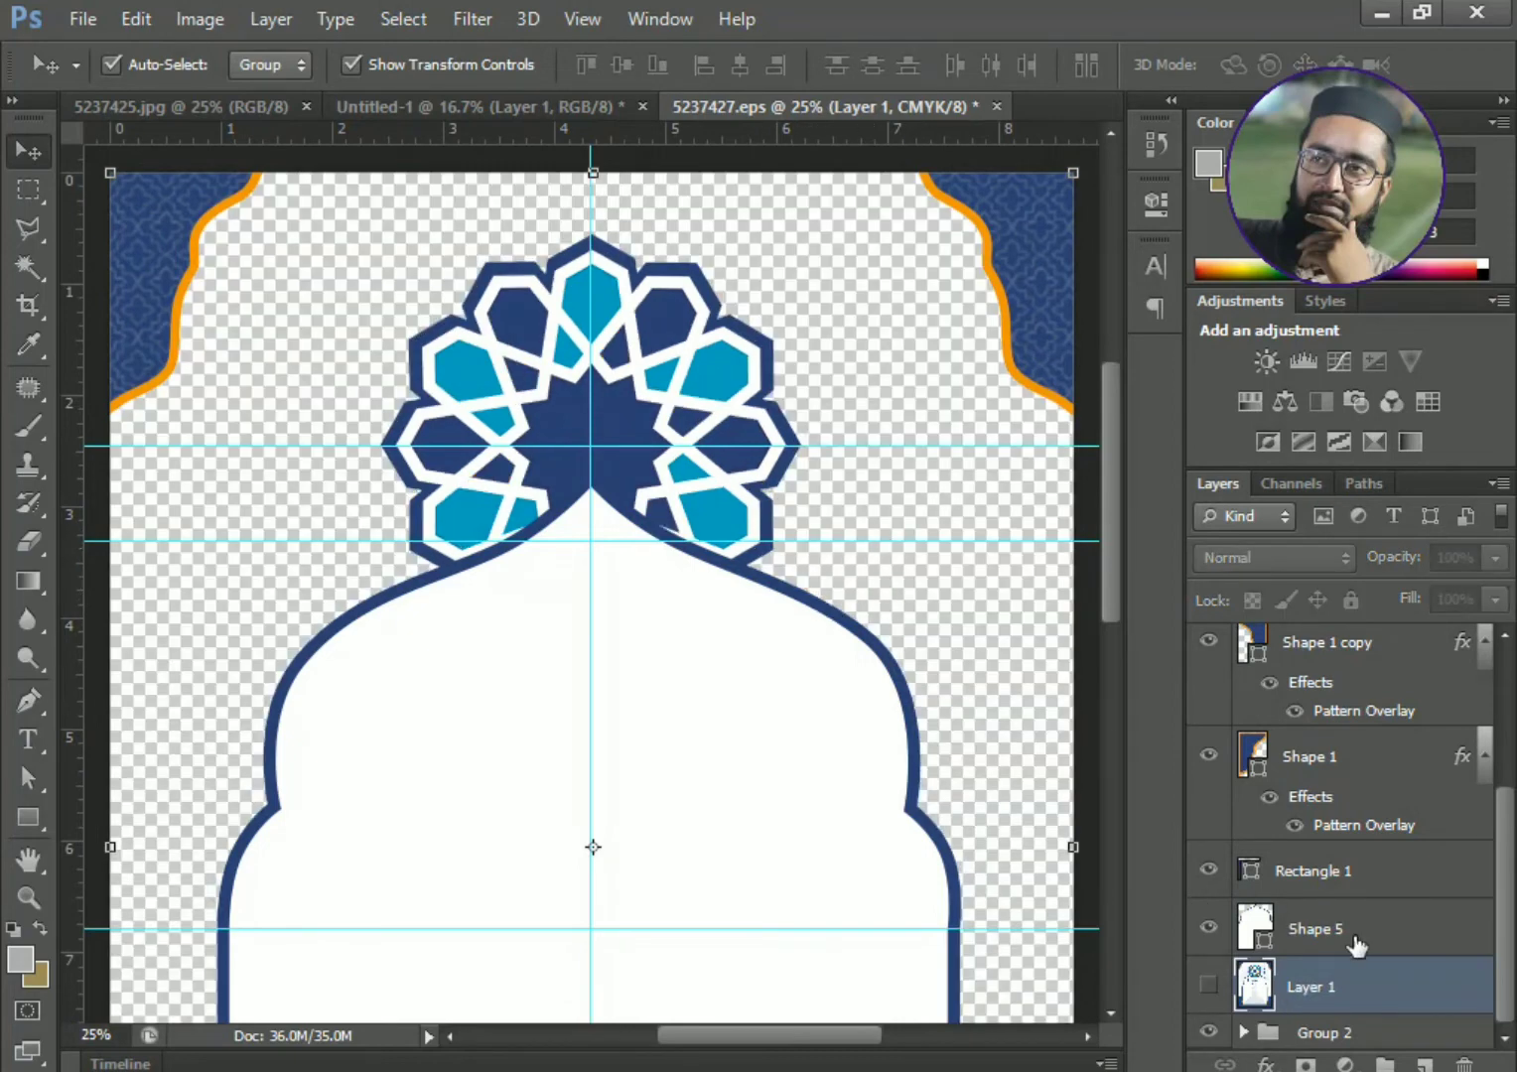
- Move the rosette group, Group 2, to the top of the layer stack and deselect it
scroll(1355, 922, up, 3)
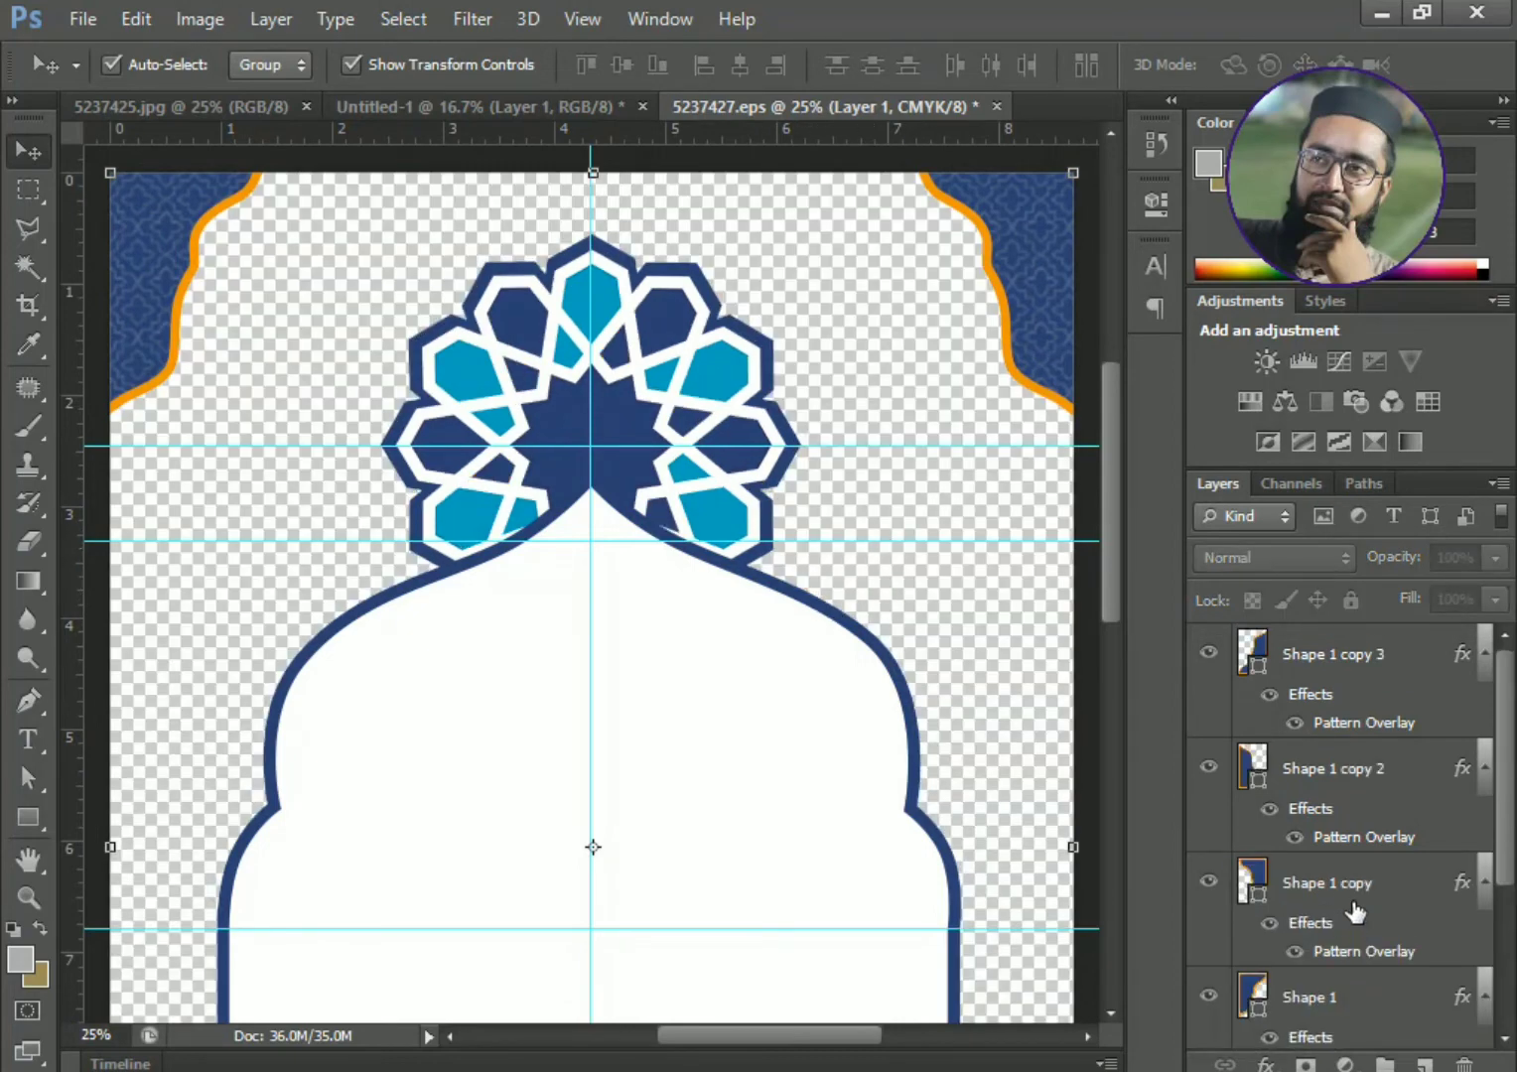
scroll(1356, 914, down, 3)
mouse_move(1294, 1046)
mouse_down()
mouse_move(1311, 921)
mouse_move(1319, 953)
mouse_move(1307, 831)
mouse_move(1354, 596)
mouse_move(1374, 629)
mouse_up()
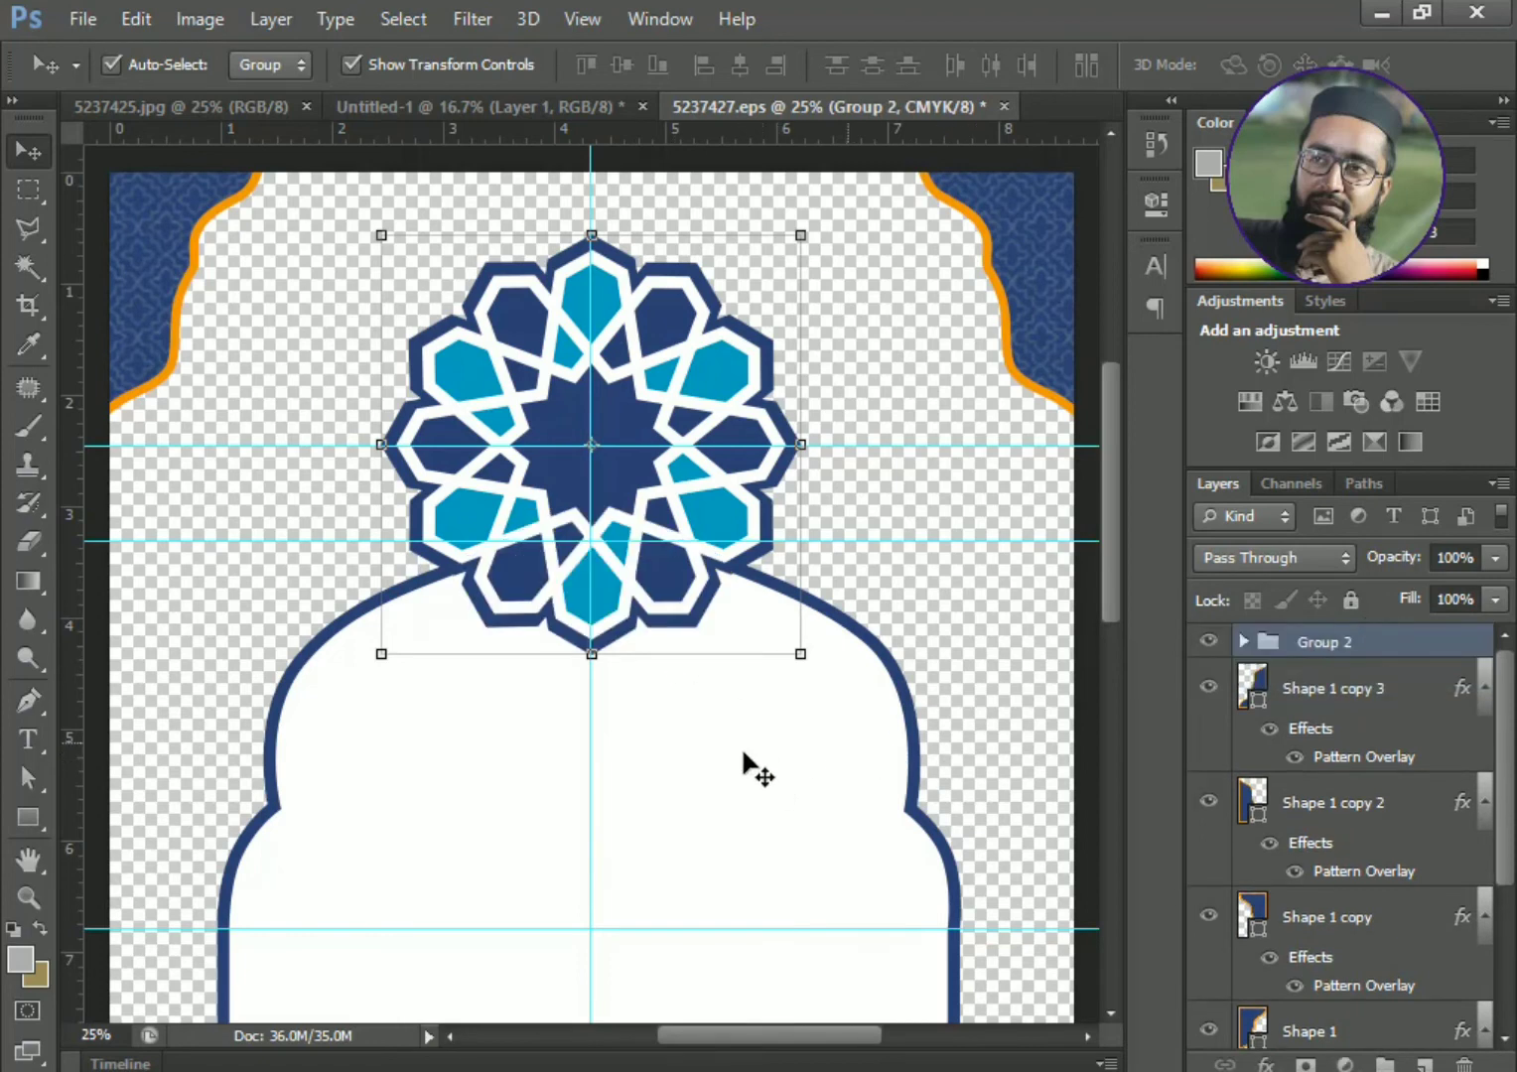
click(230, 610)
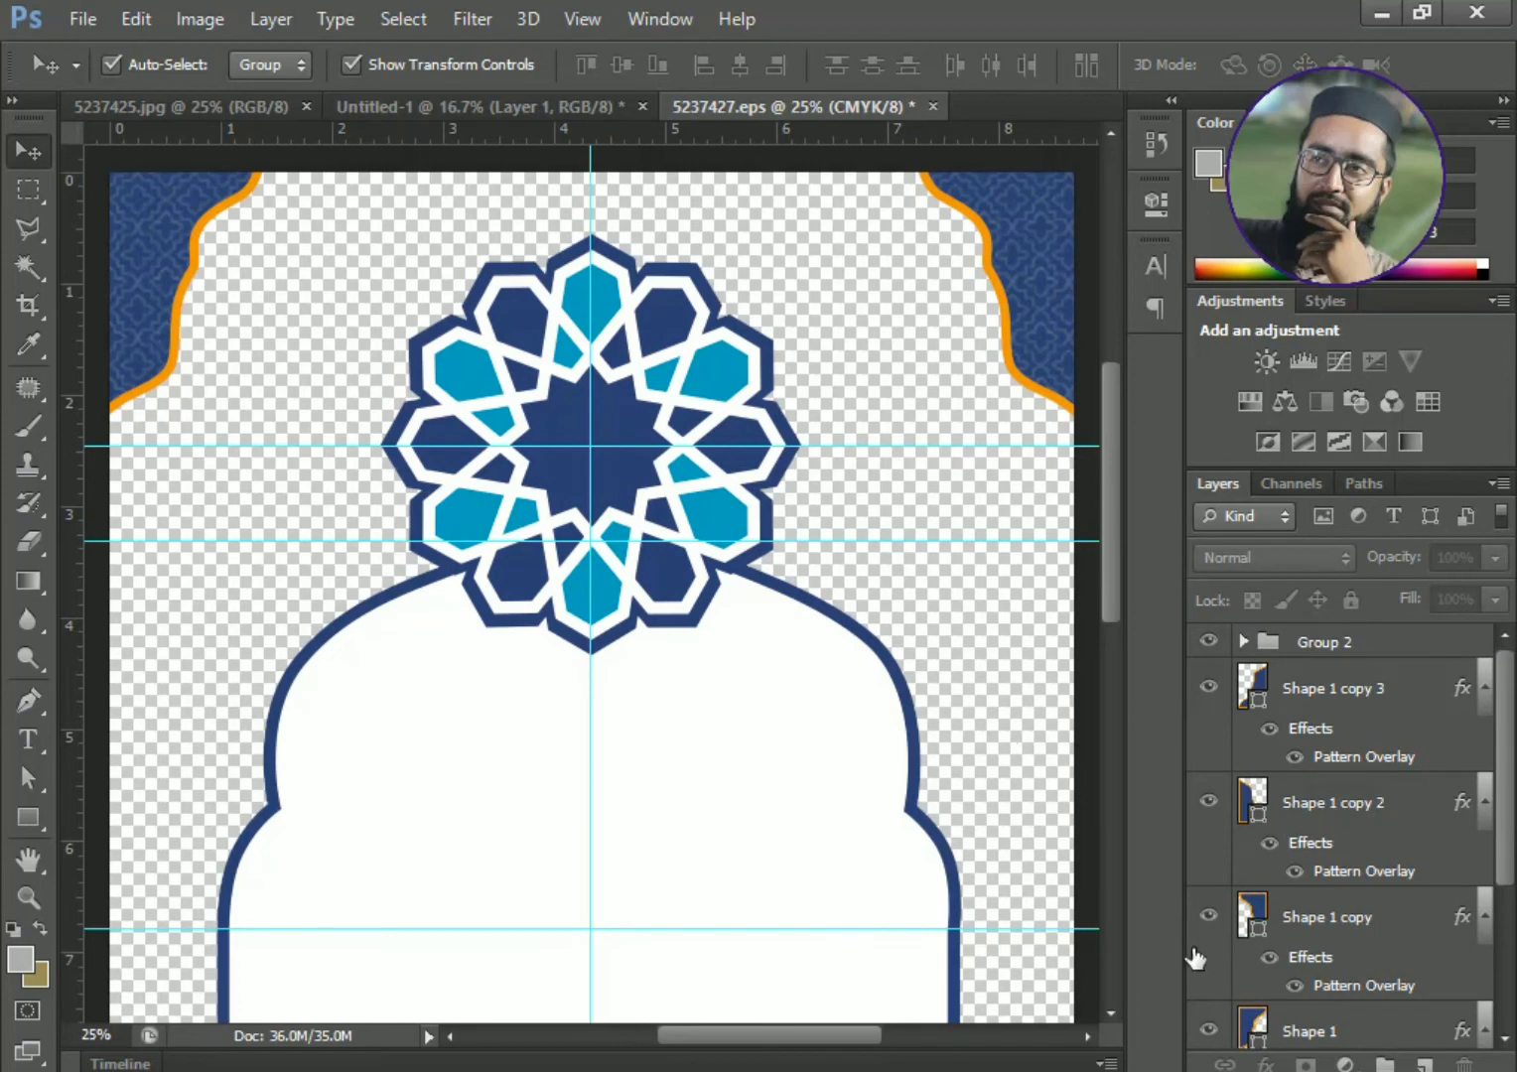
- Add a new layer directly above Layer 1 and fill it with the current background color
scroll(1202, 963, down, 5)
click(1259, 983)
click(1328, 1018)
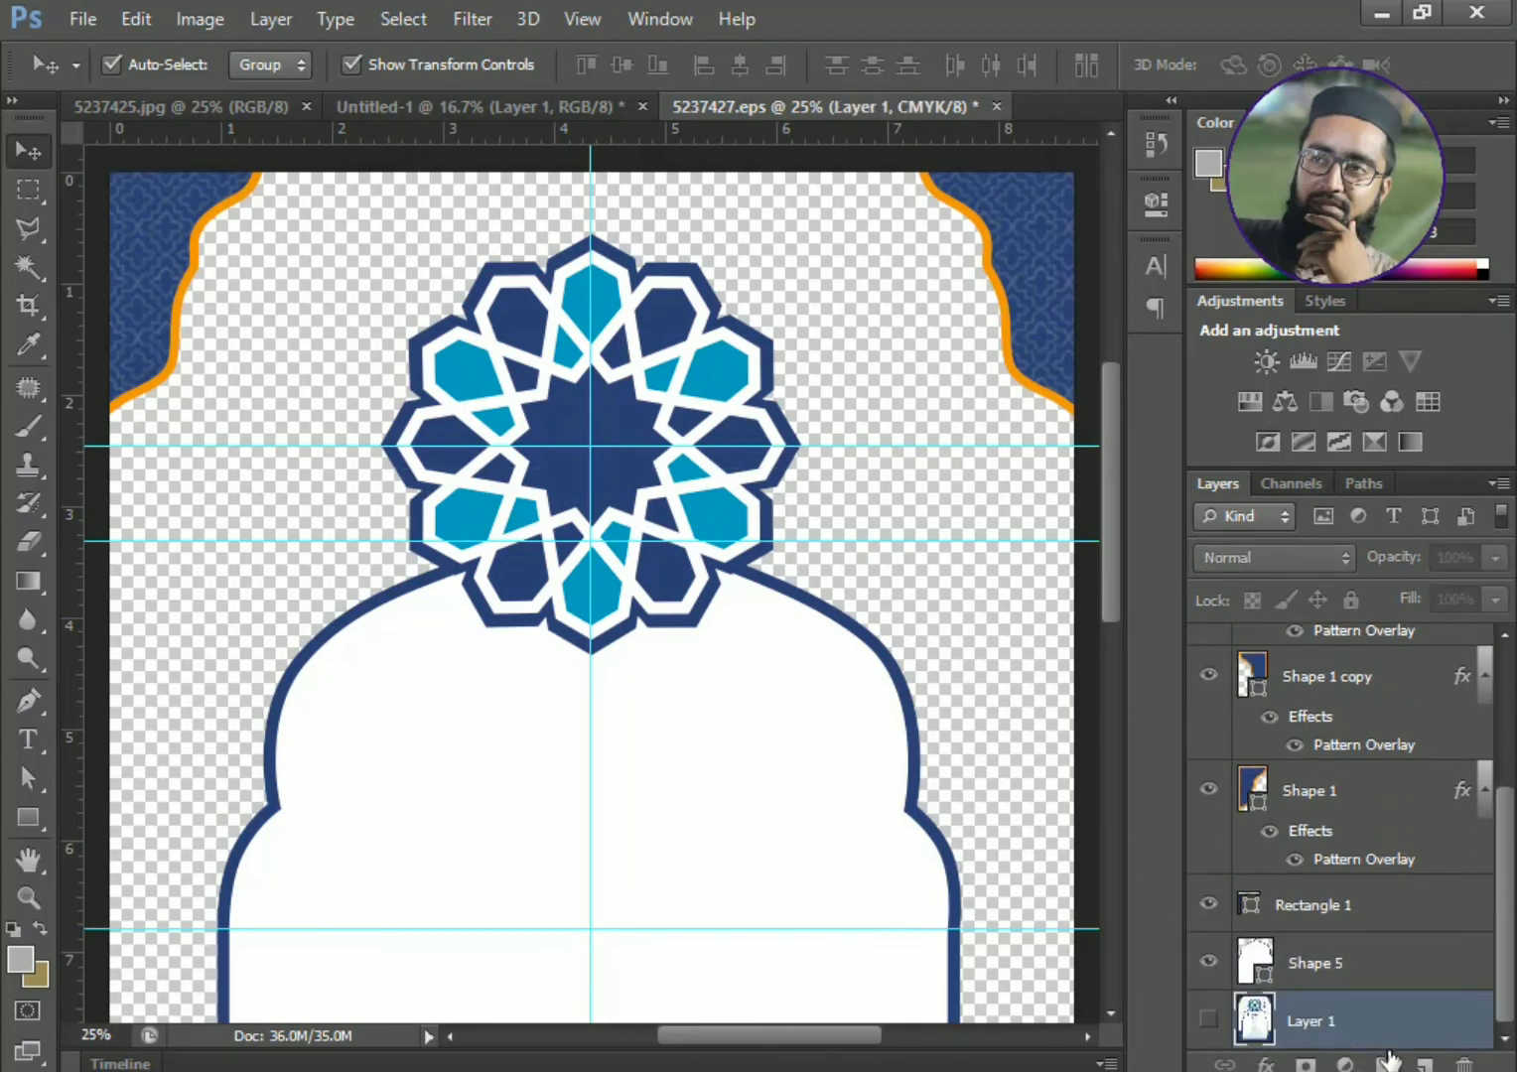
click(1425, 1064)
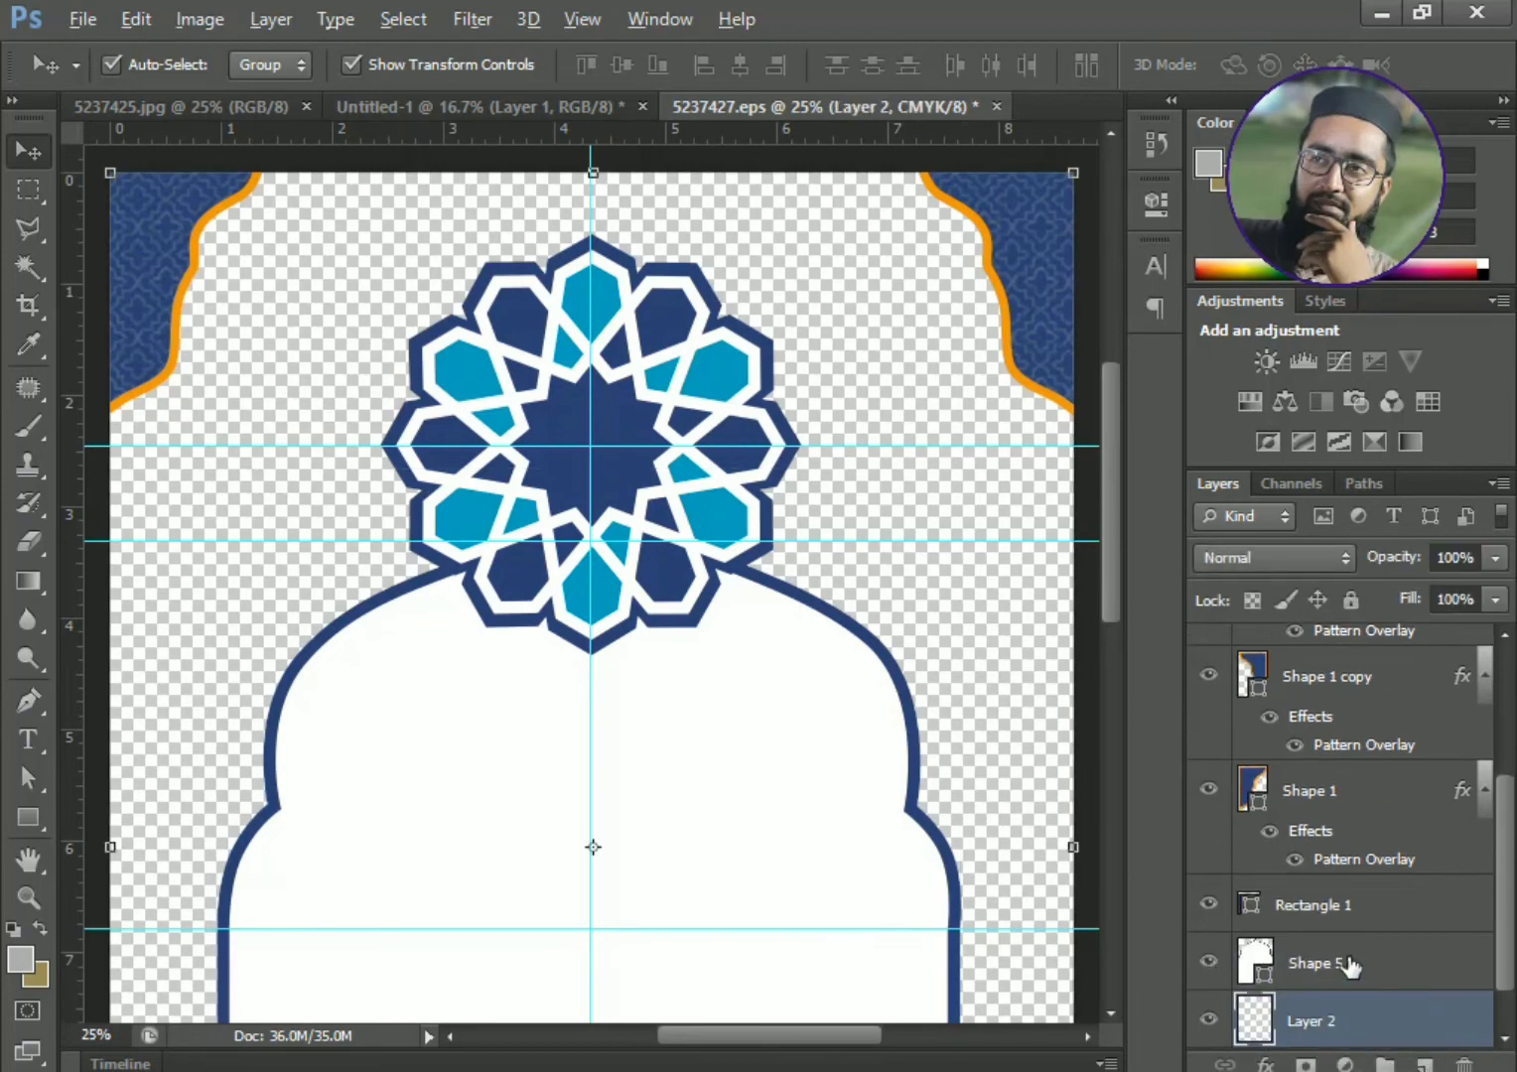
key(alt+BackSpace)
key(ctrl+BackSpace)
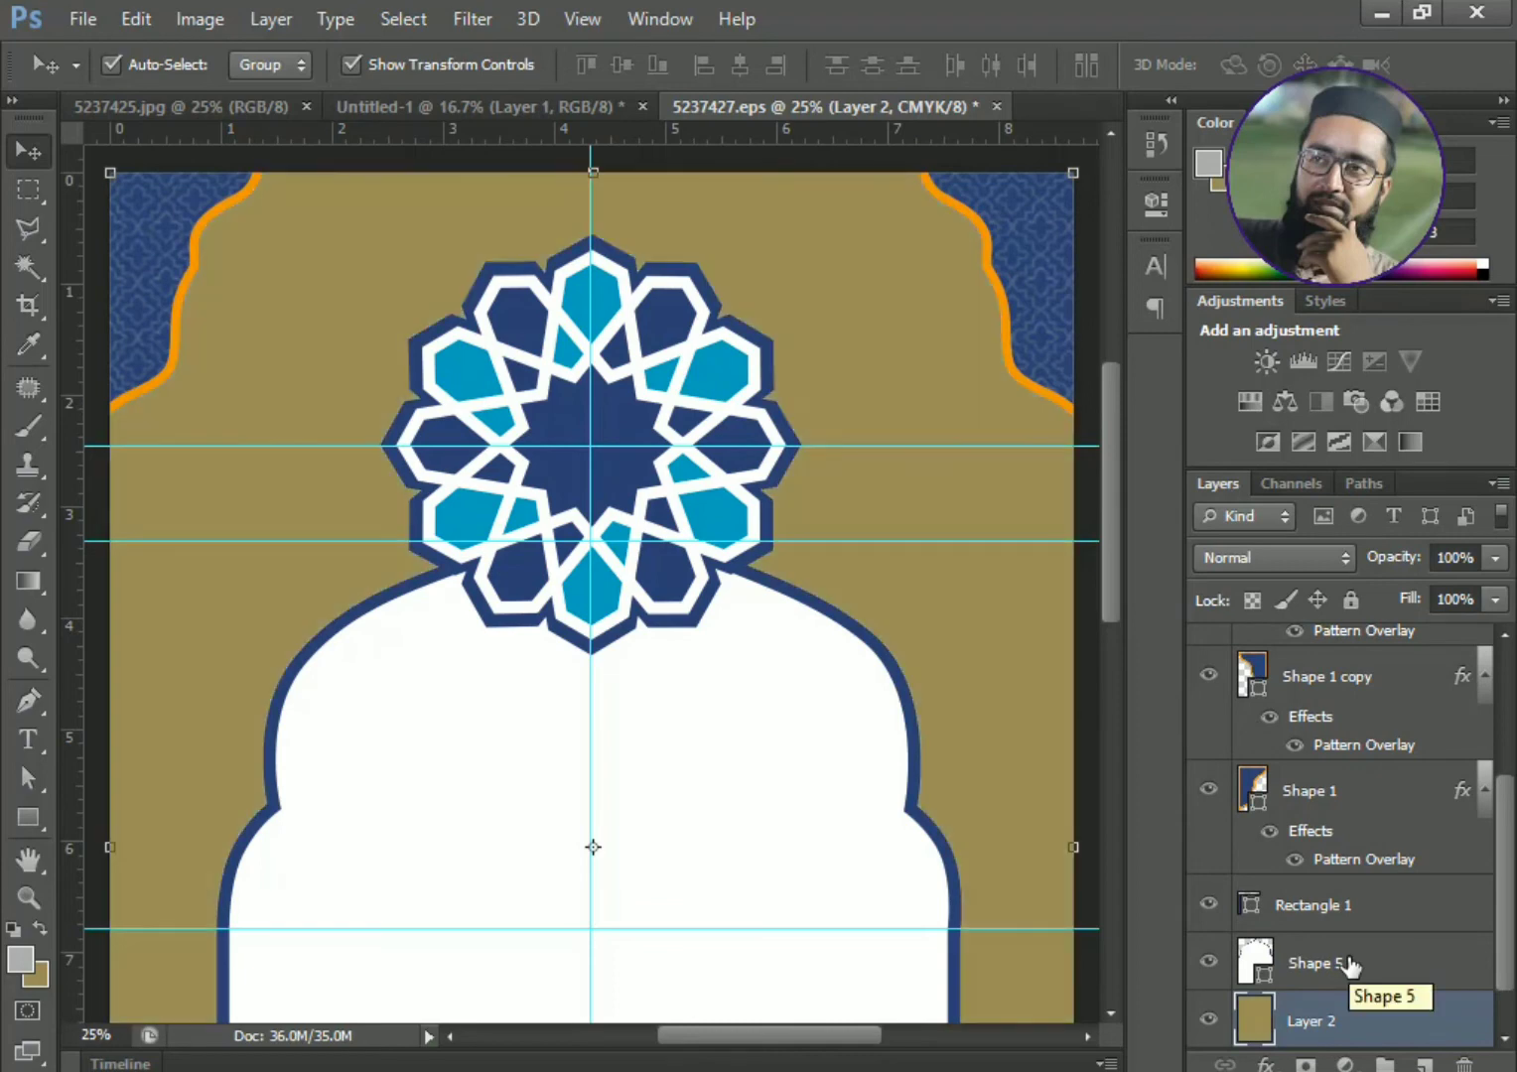
- Reset the foreground and background colors to their defaults and fill the new background layer with white
click(38, 913)
click(14, 924)
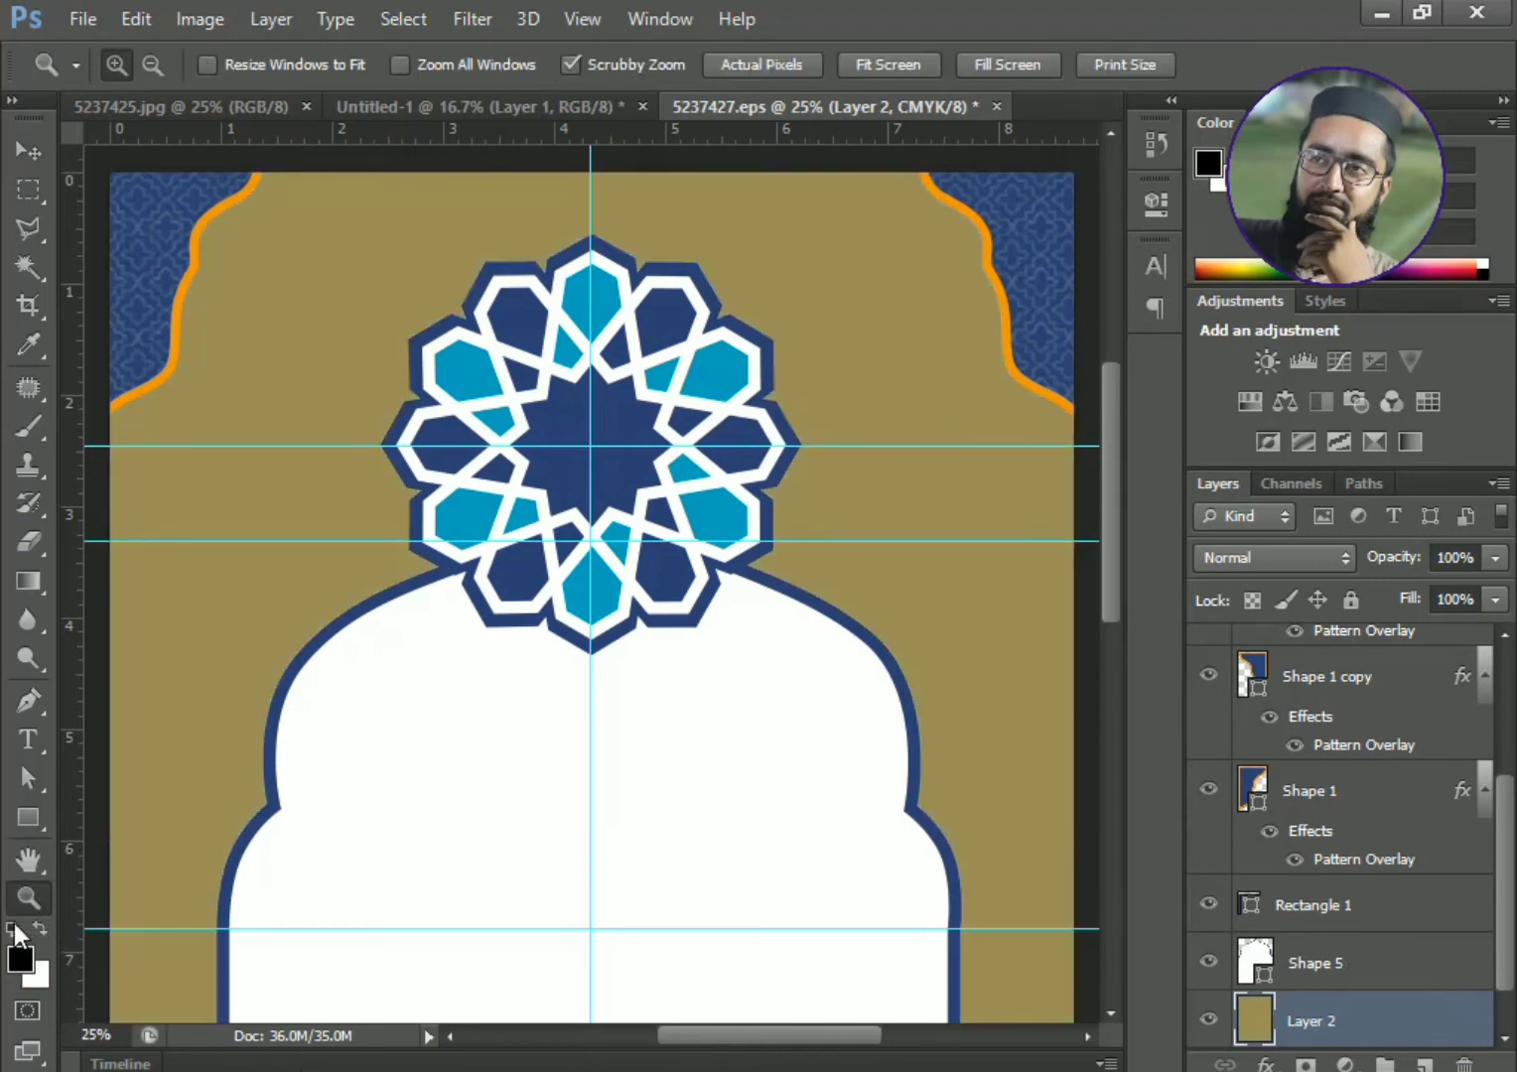
key(alt+BackSpace)
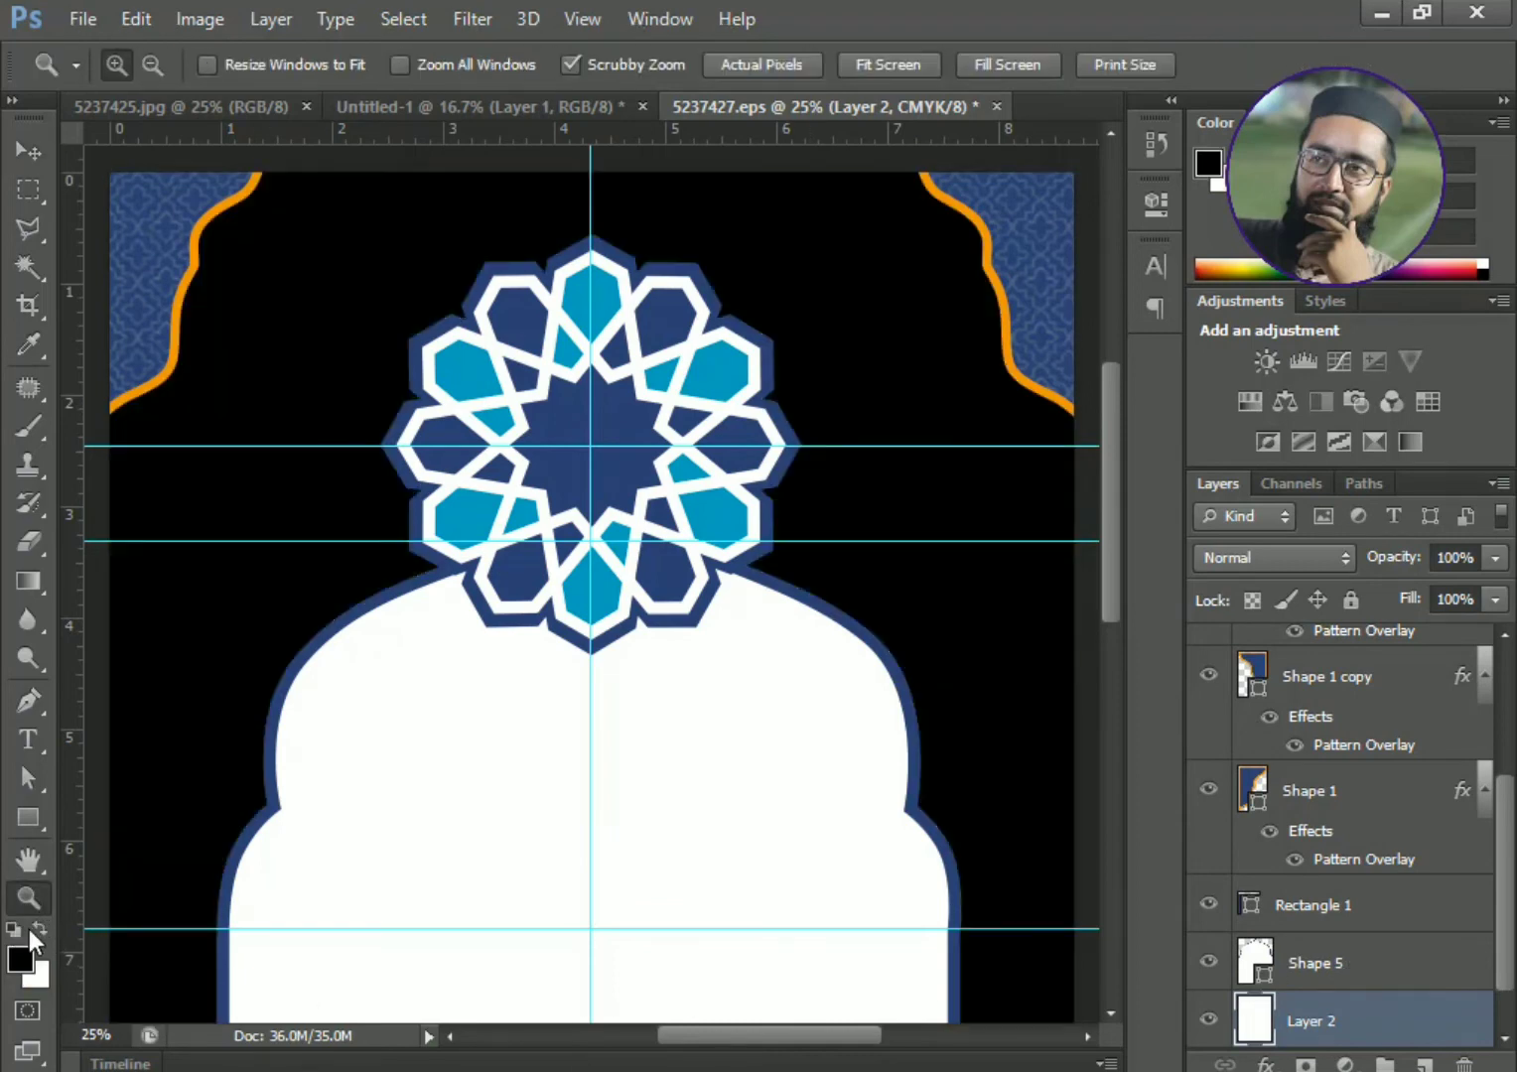
key(ctrl+BackSpace)
alt+click(134, 899)
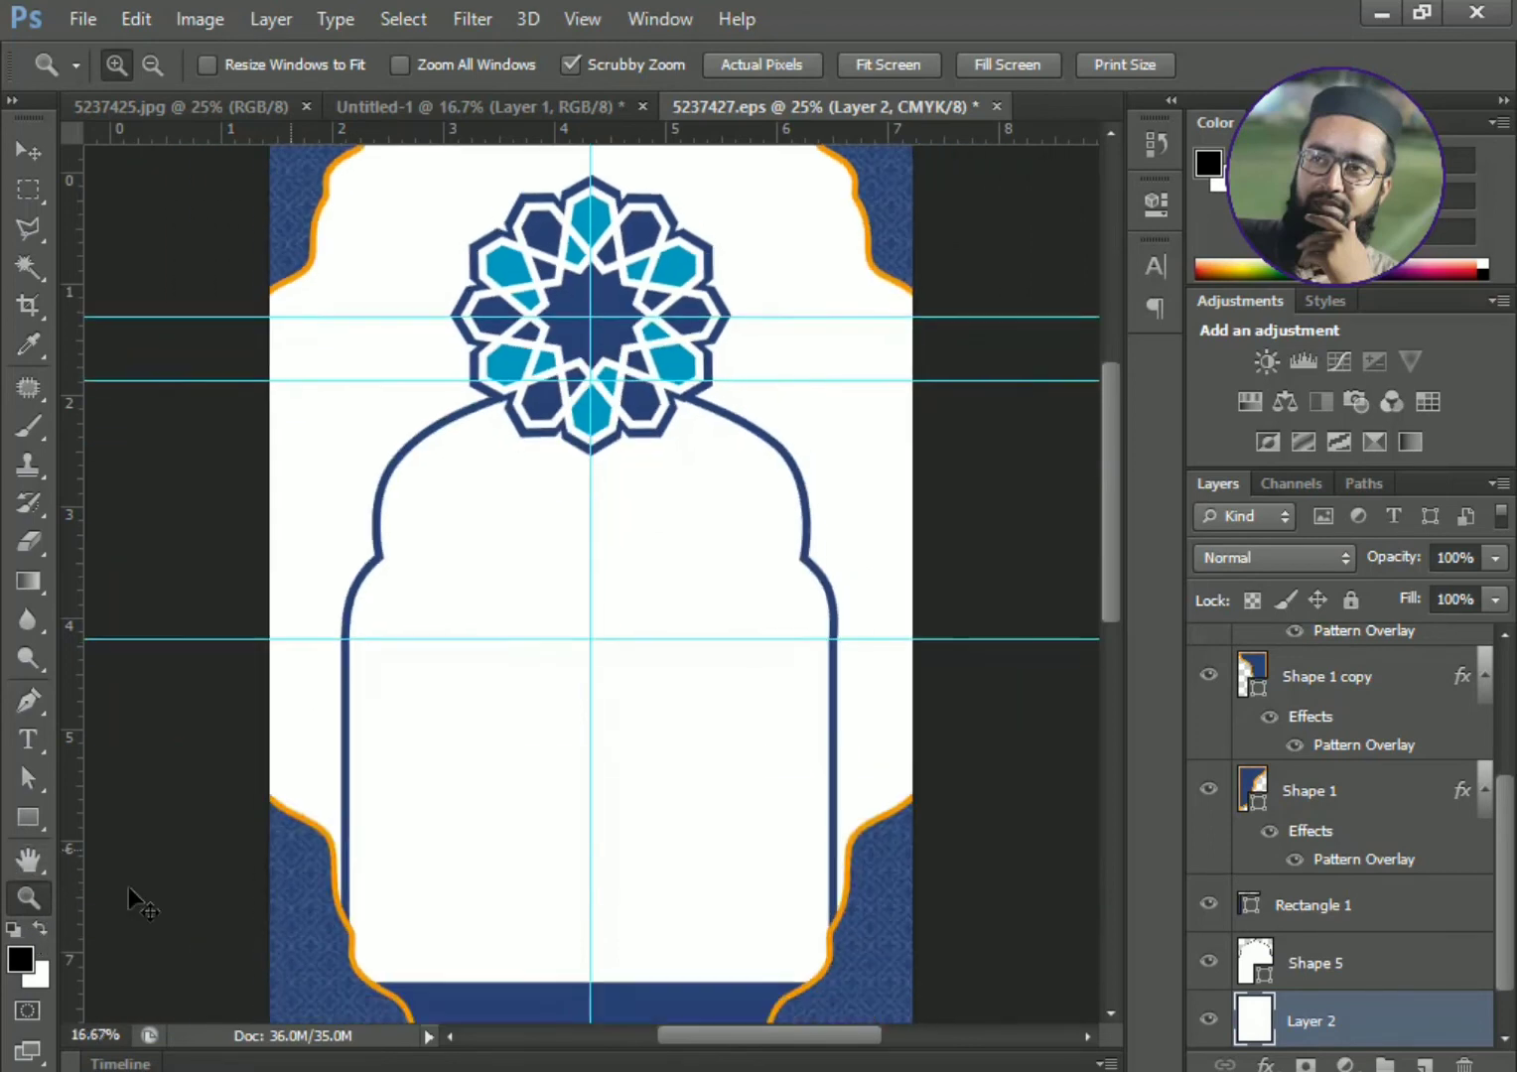
alt+click(134, 899)
key(ctrl+plus)
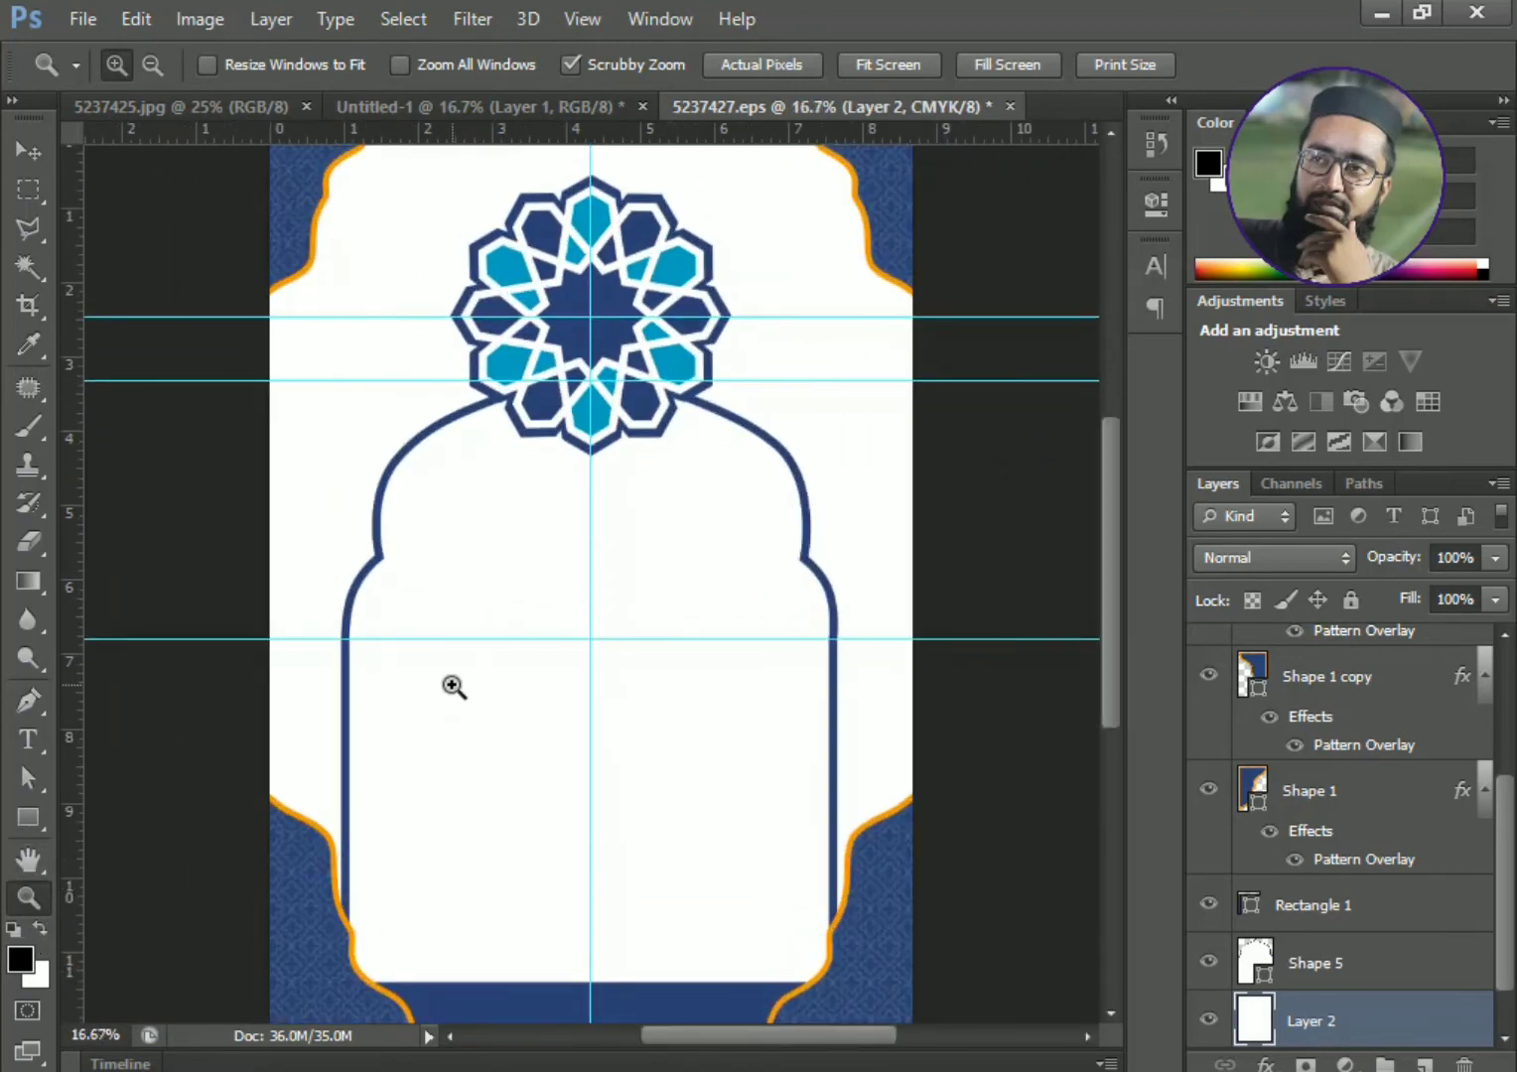
click(977, 481)
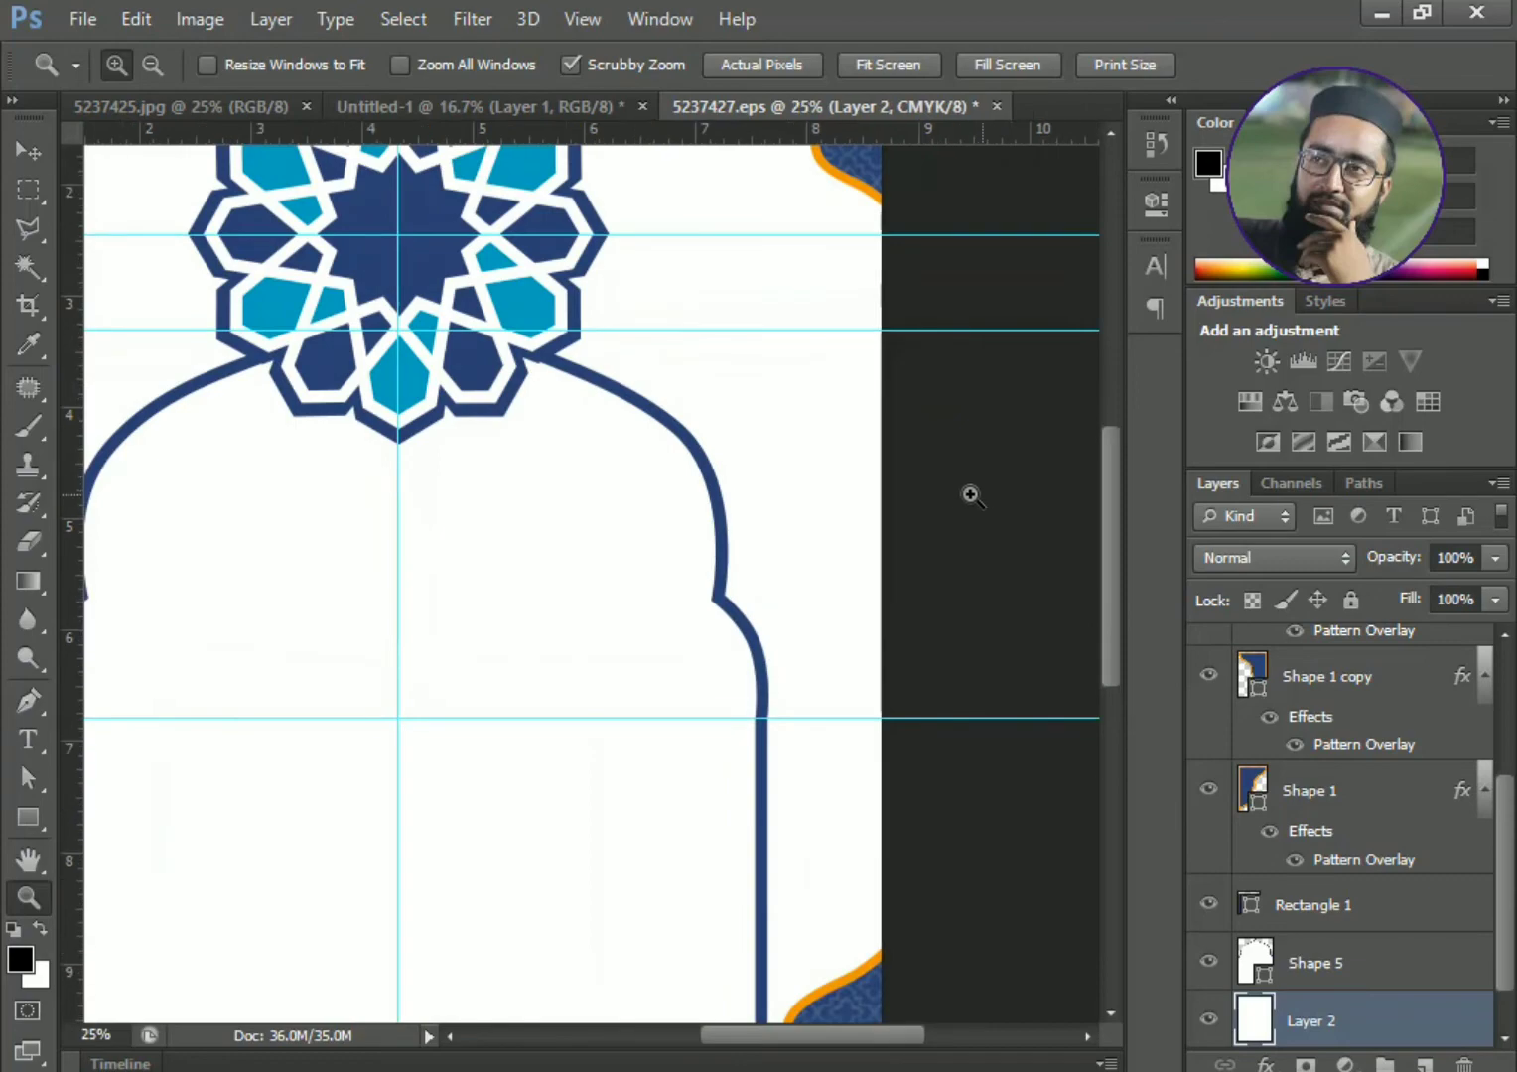
alt+click(953, 497)
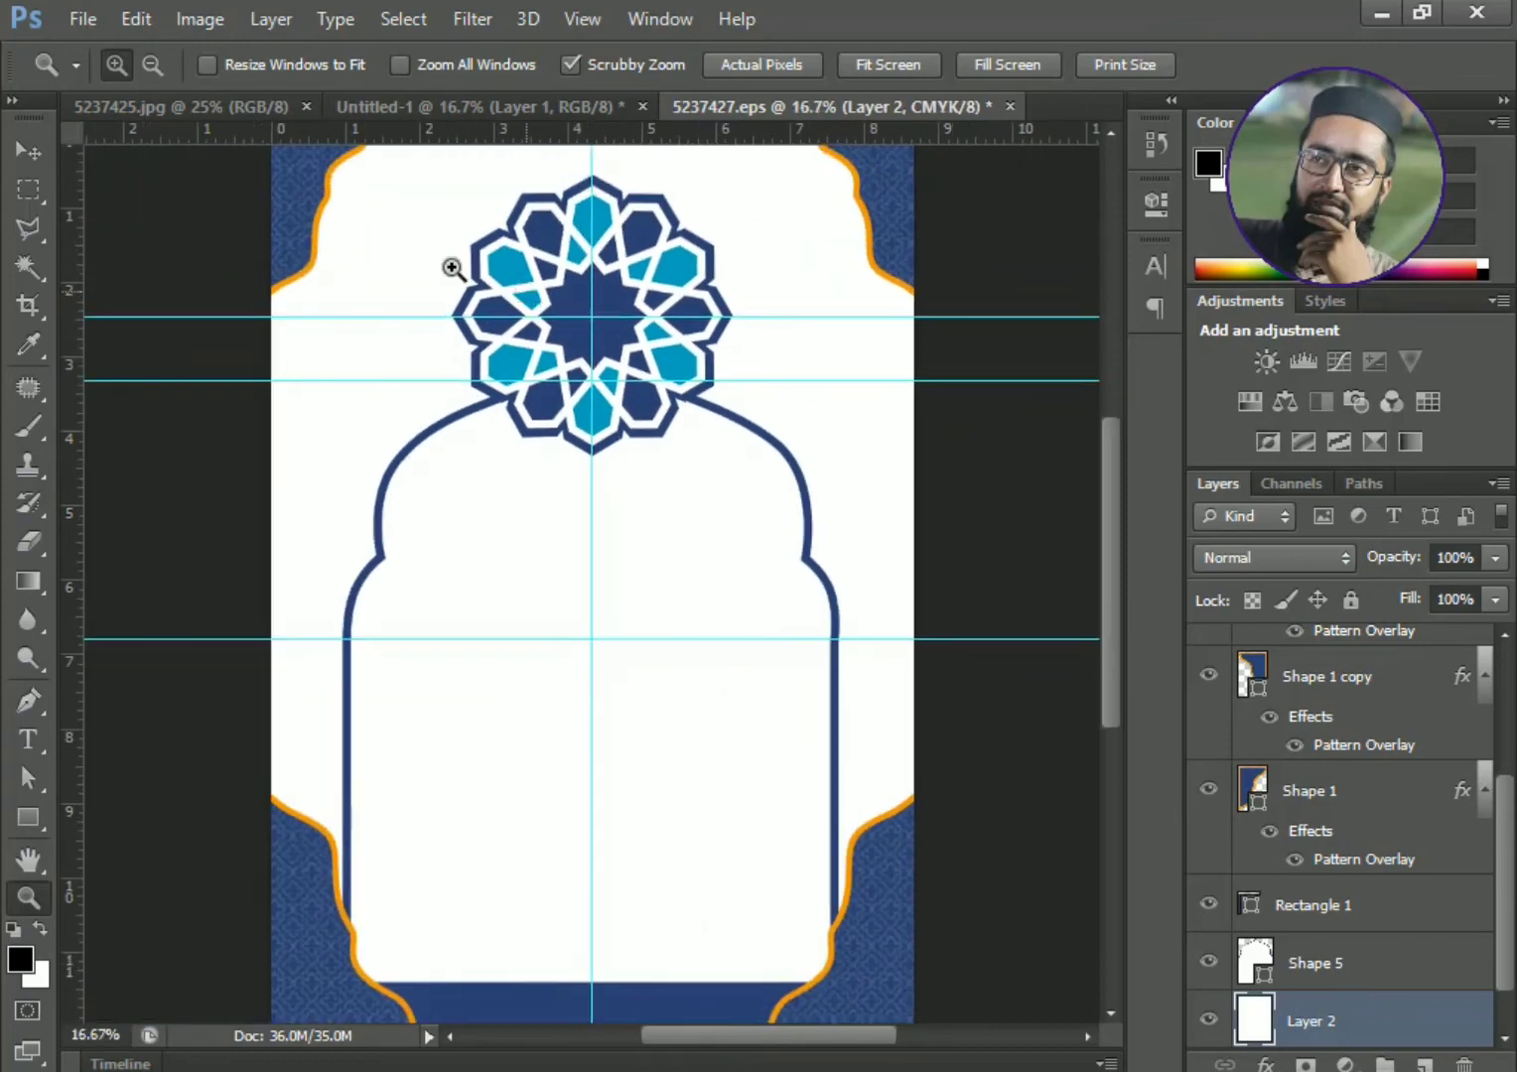
- Duplicate the rosette group, Group 2, and set the copy's opacity to 44%
click(21, 146)
scroll(1341, 795, up, 5)
click(1309, 641)
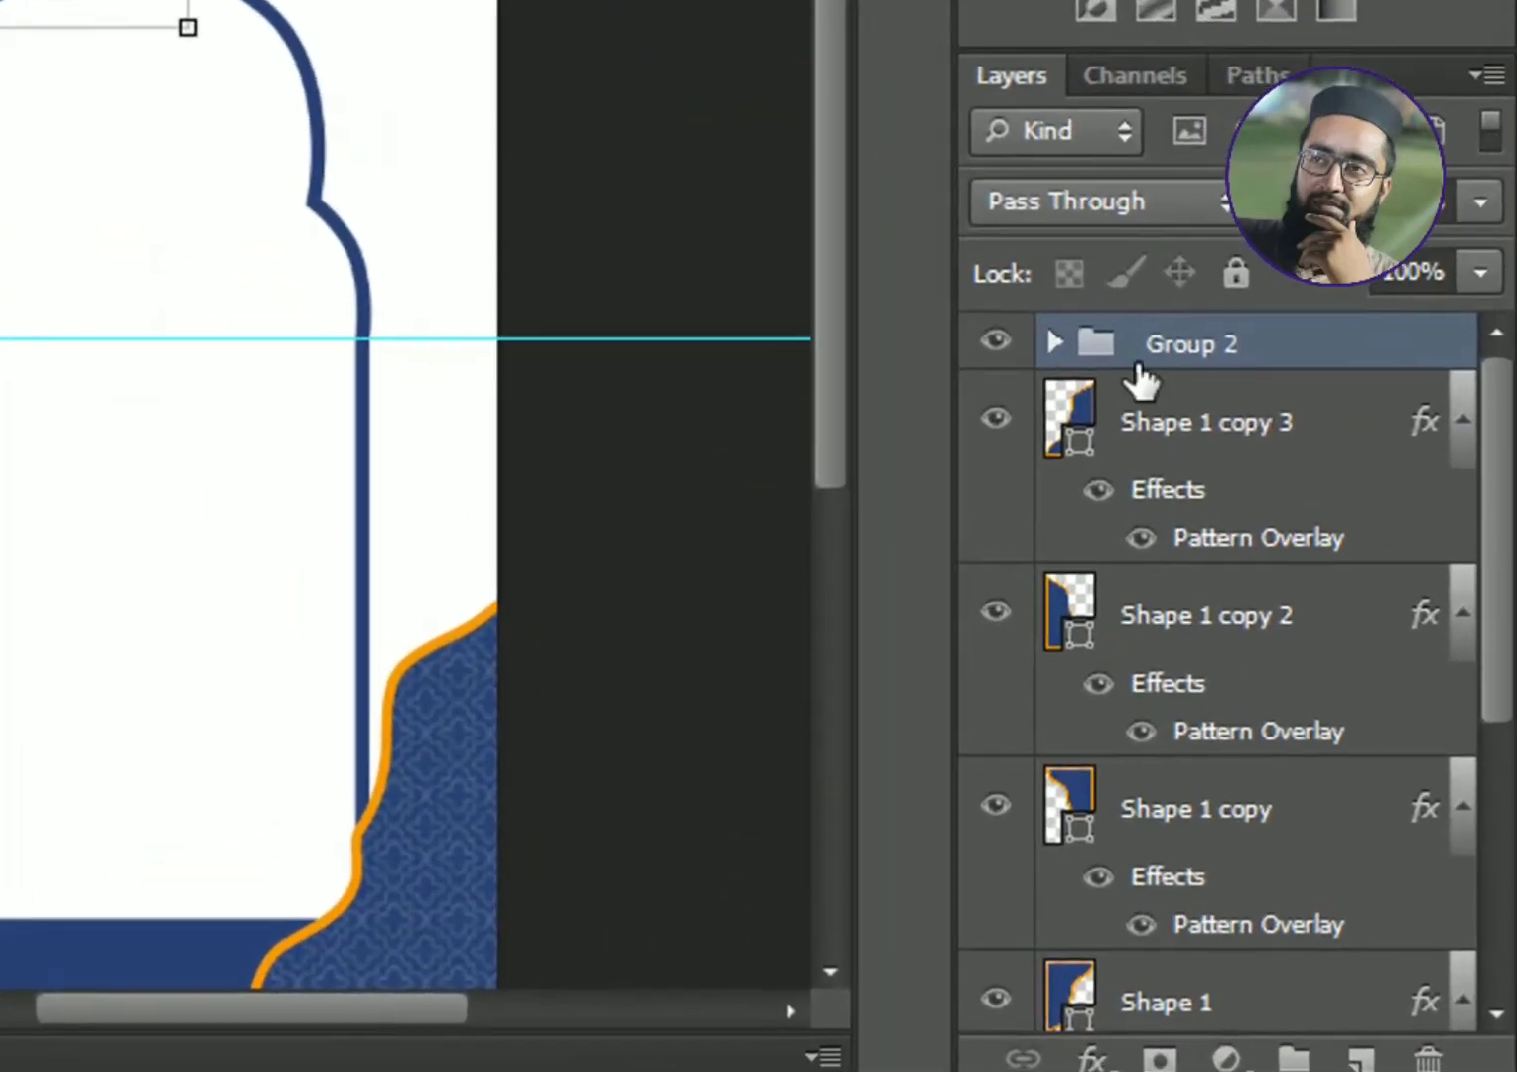
drag(1177, 362, 1358, 1055)
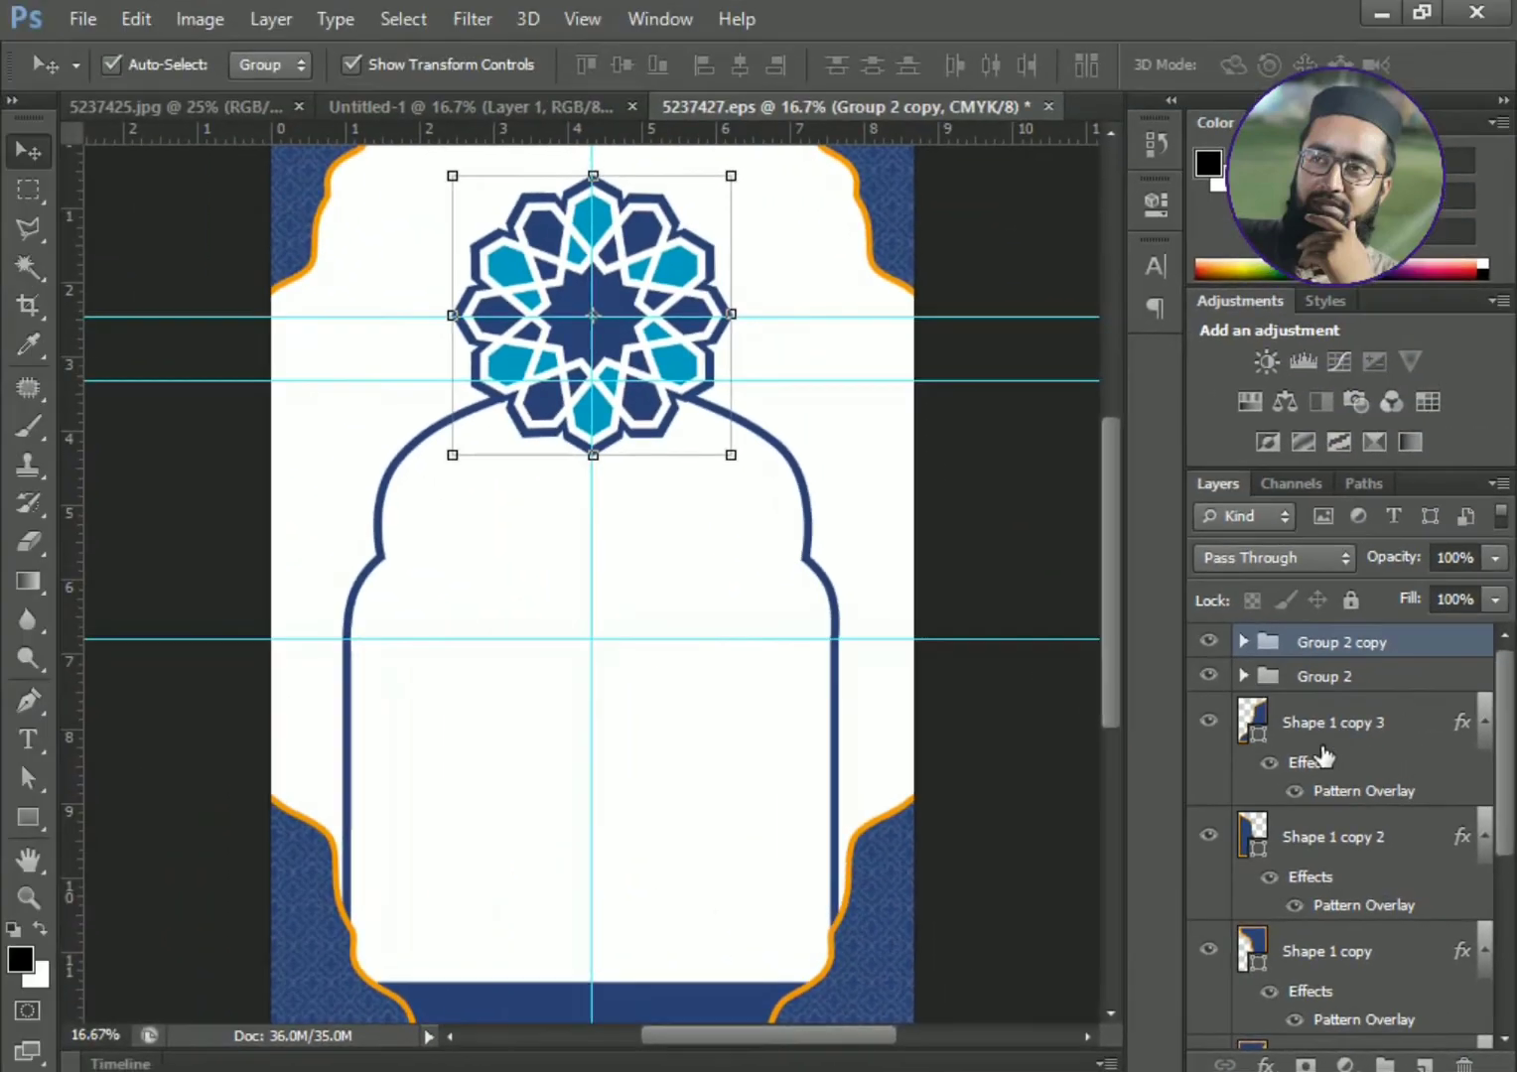
click(1494, 599)
click(1411, 589)
click(1219, 573)
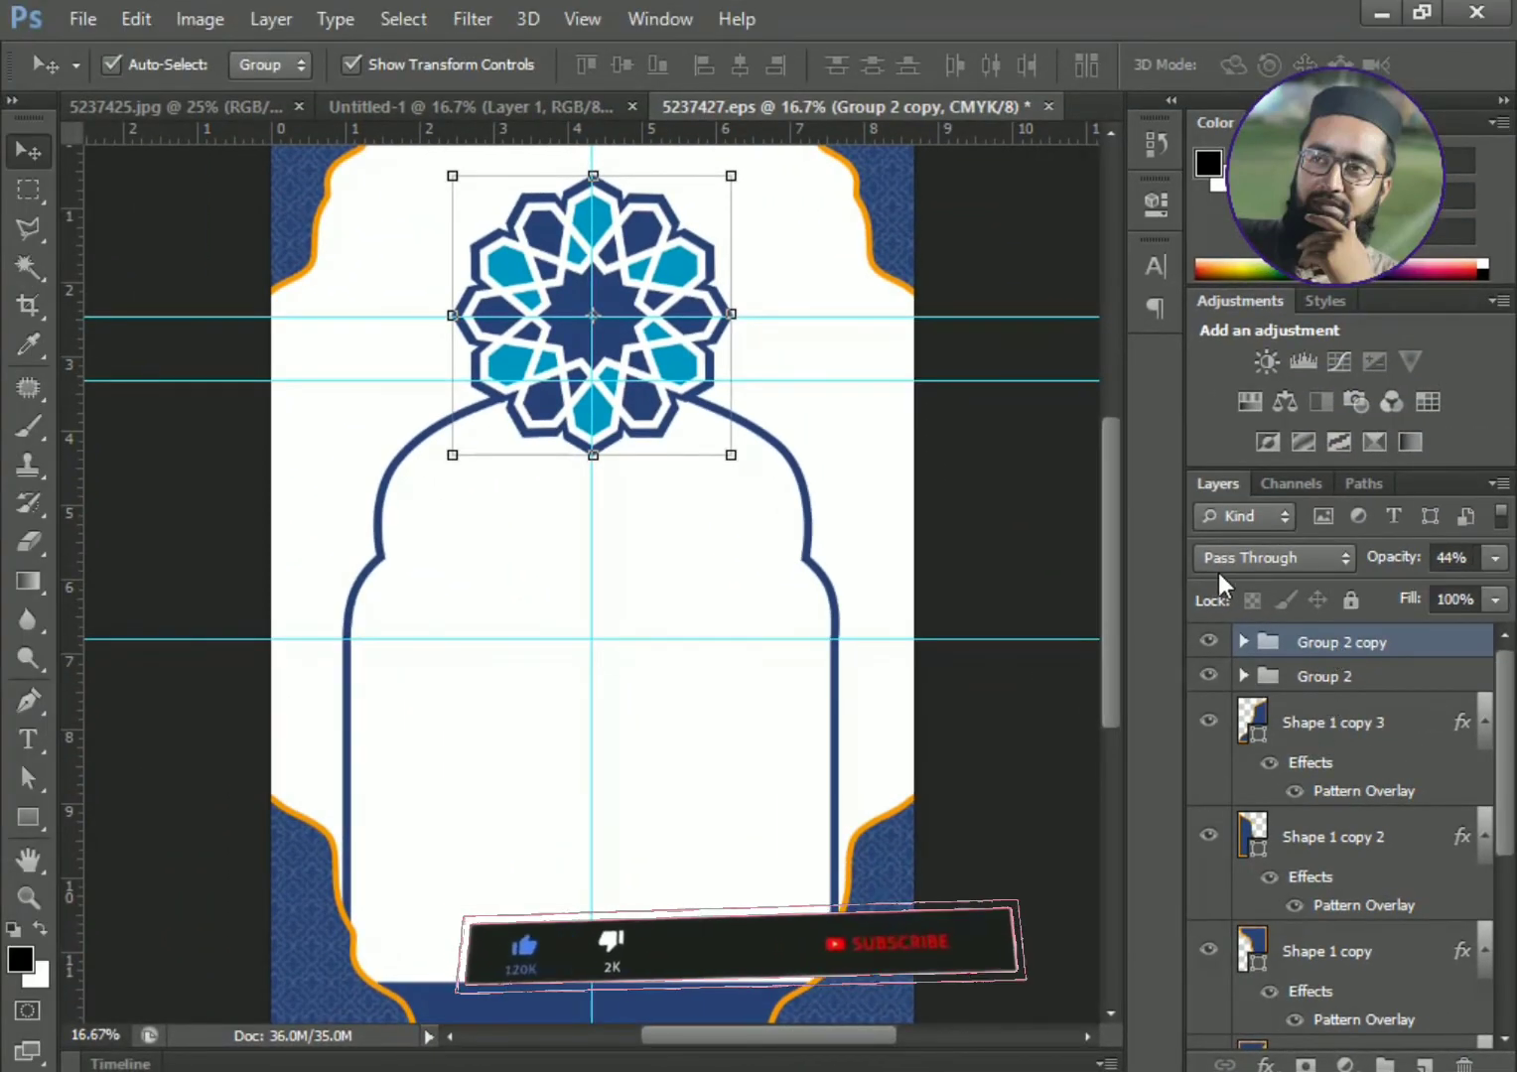
- Scale the rosette copy proportionally to nearly twice its size and position it lower, over the arch's upper part, centered on the vertical guide
key(ctrl+t)
drag(732, 456, 905, 685)
drag(830, 491, 819, 569)
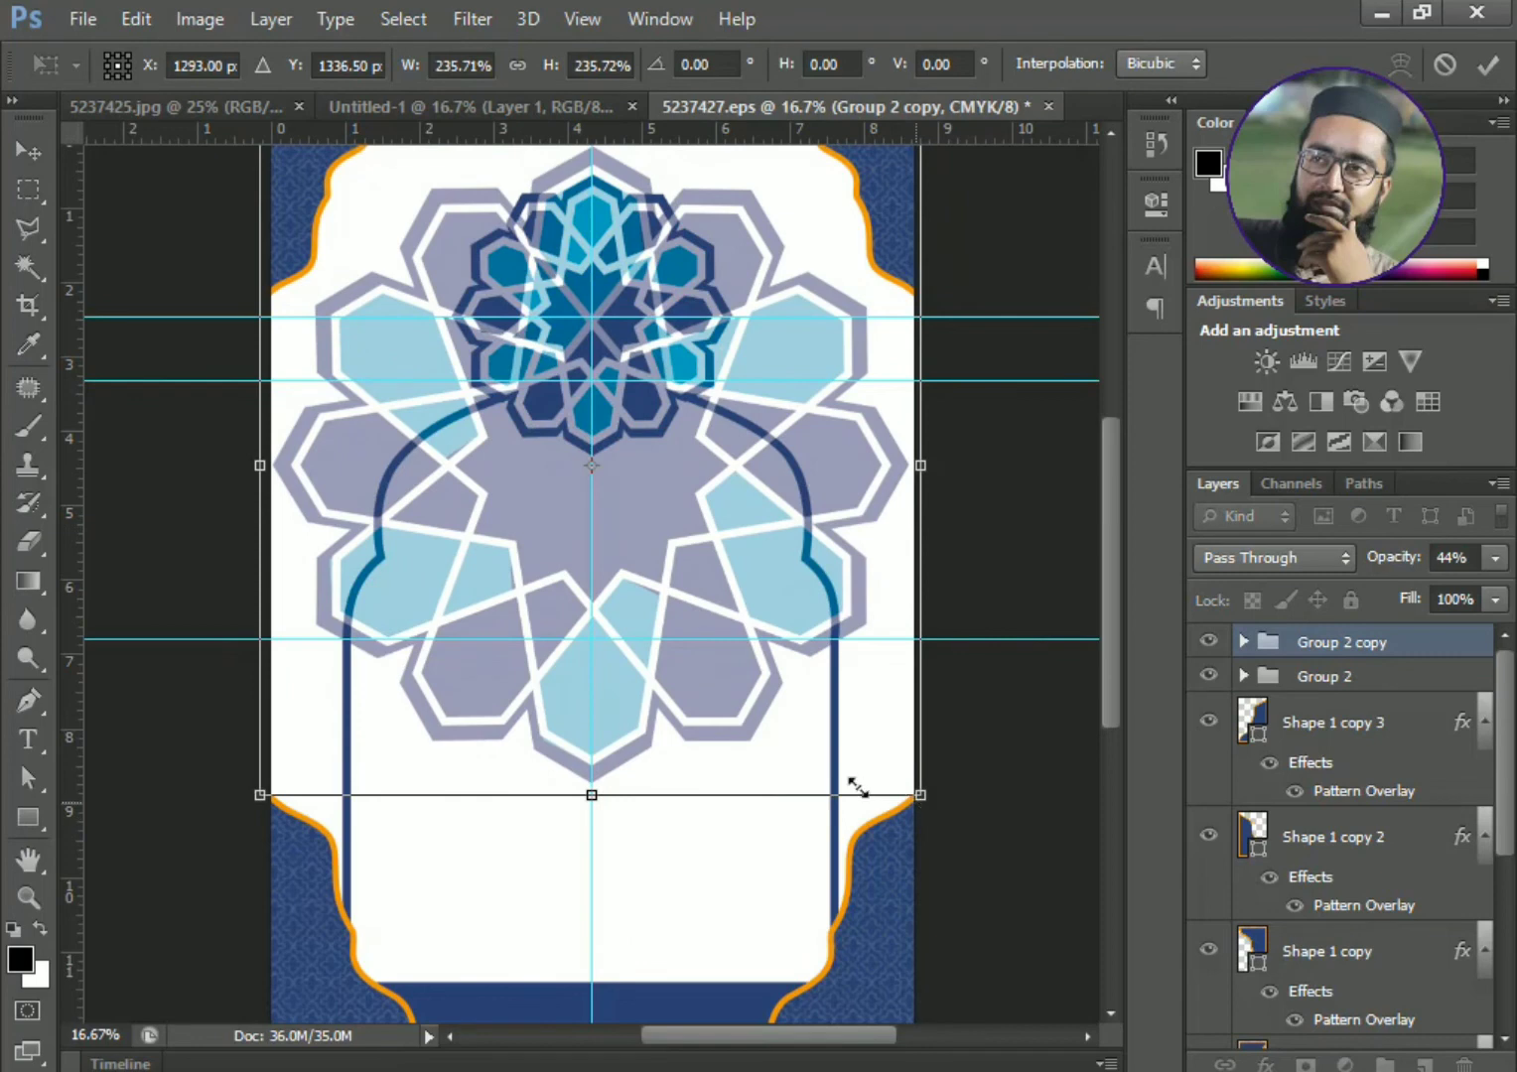
drag(856, 786, 789, 780)
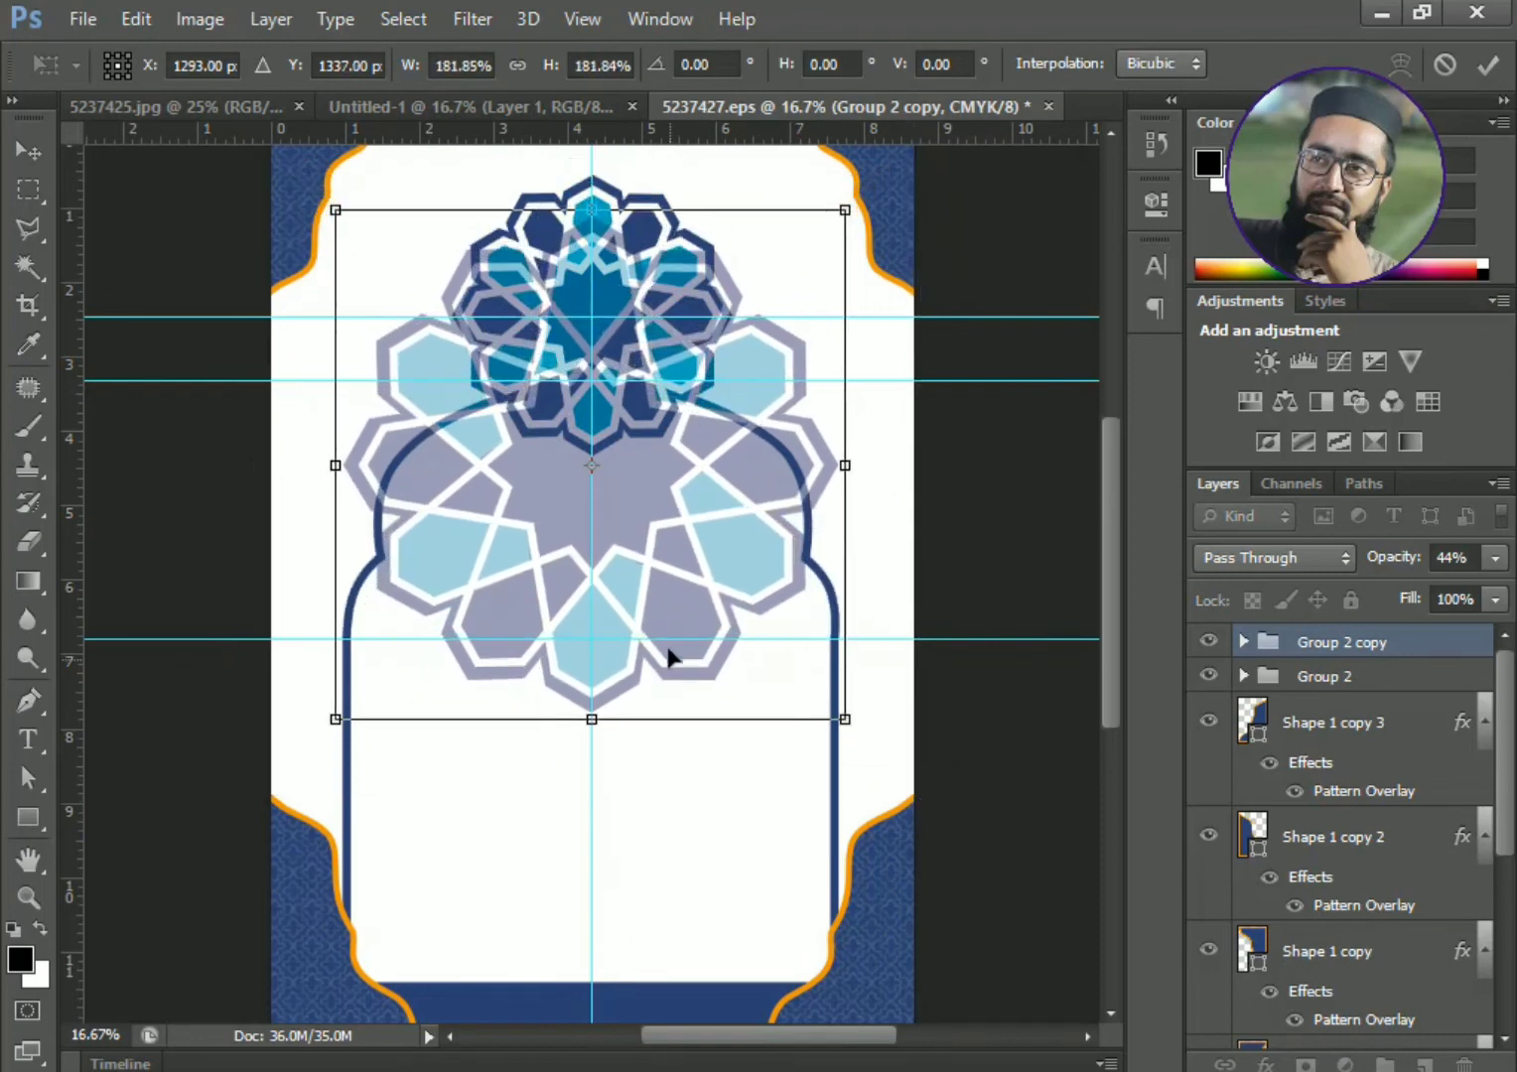
drag(671, 658, 657, 600)
key(Return)
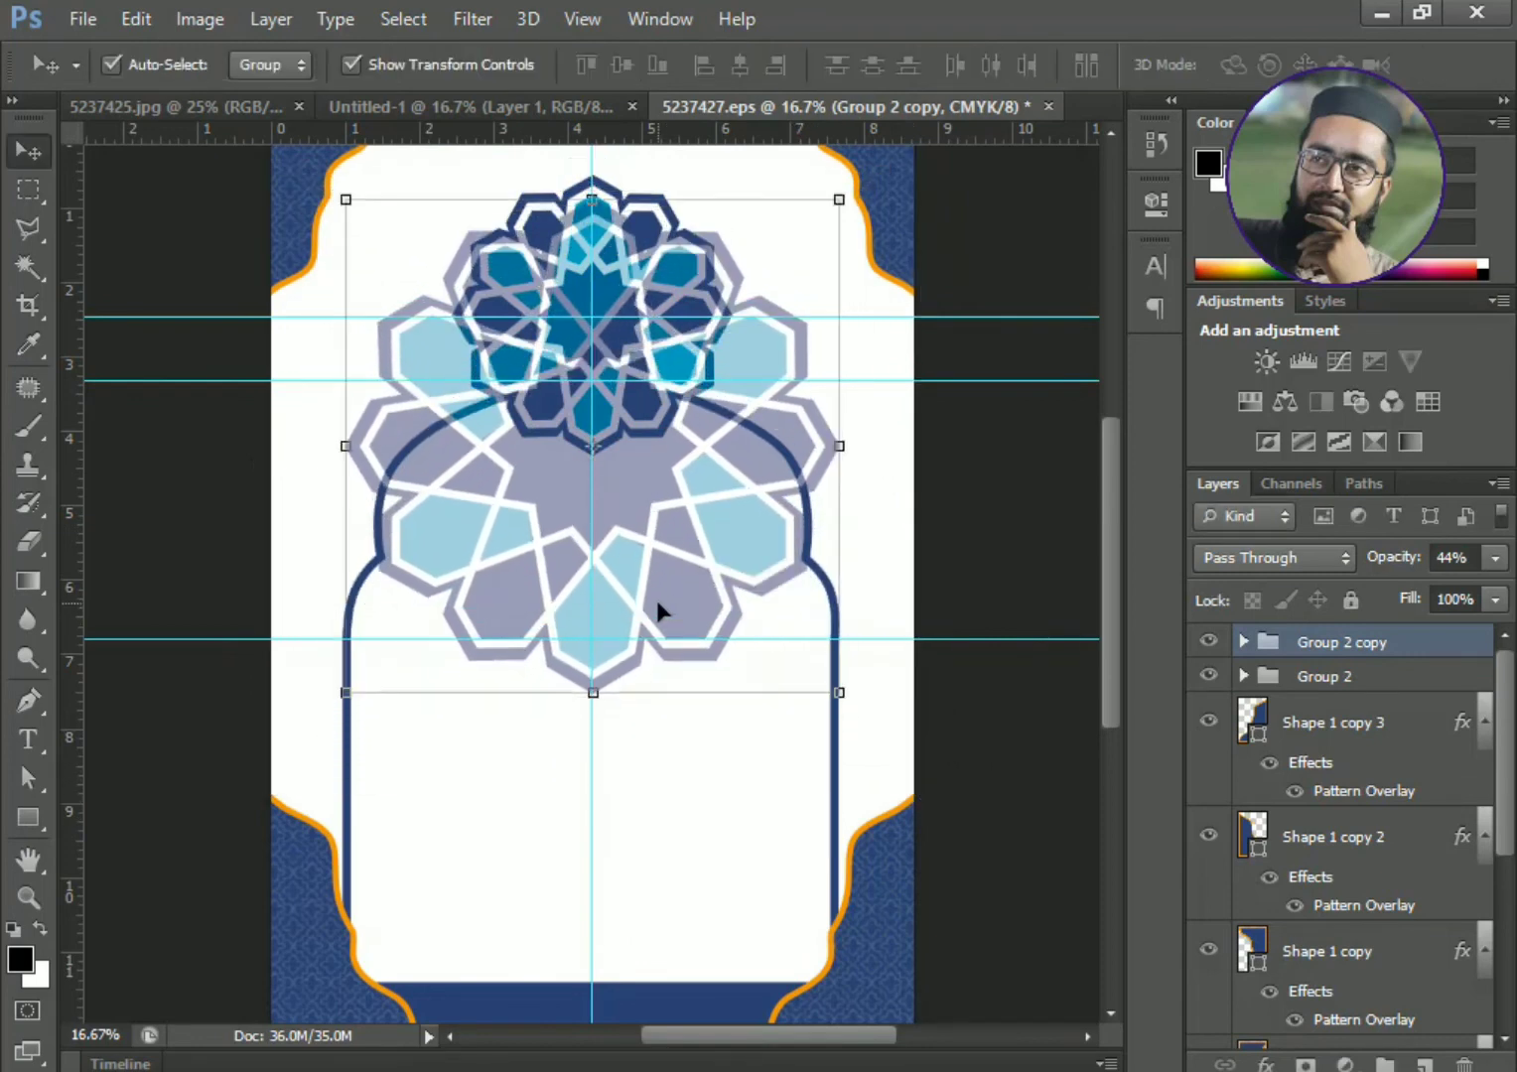
- Move the Group 2 copy rosette down the layer order to sit between Rectangle 1 and Shape 5
click(1243, 643)
scroll(1309, 879, down, 3)
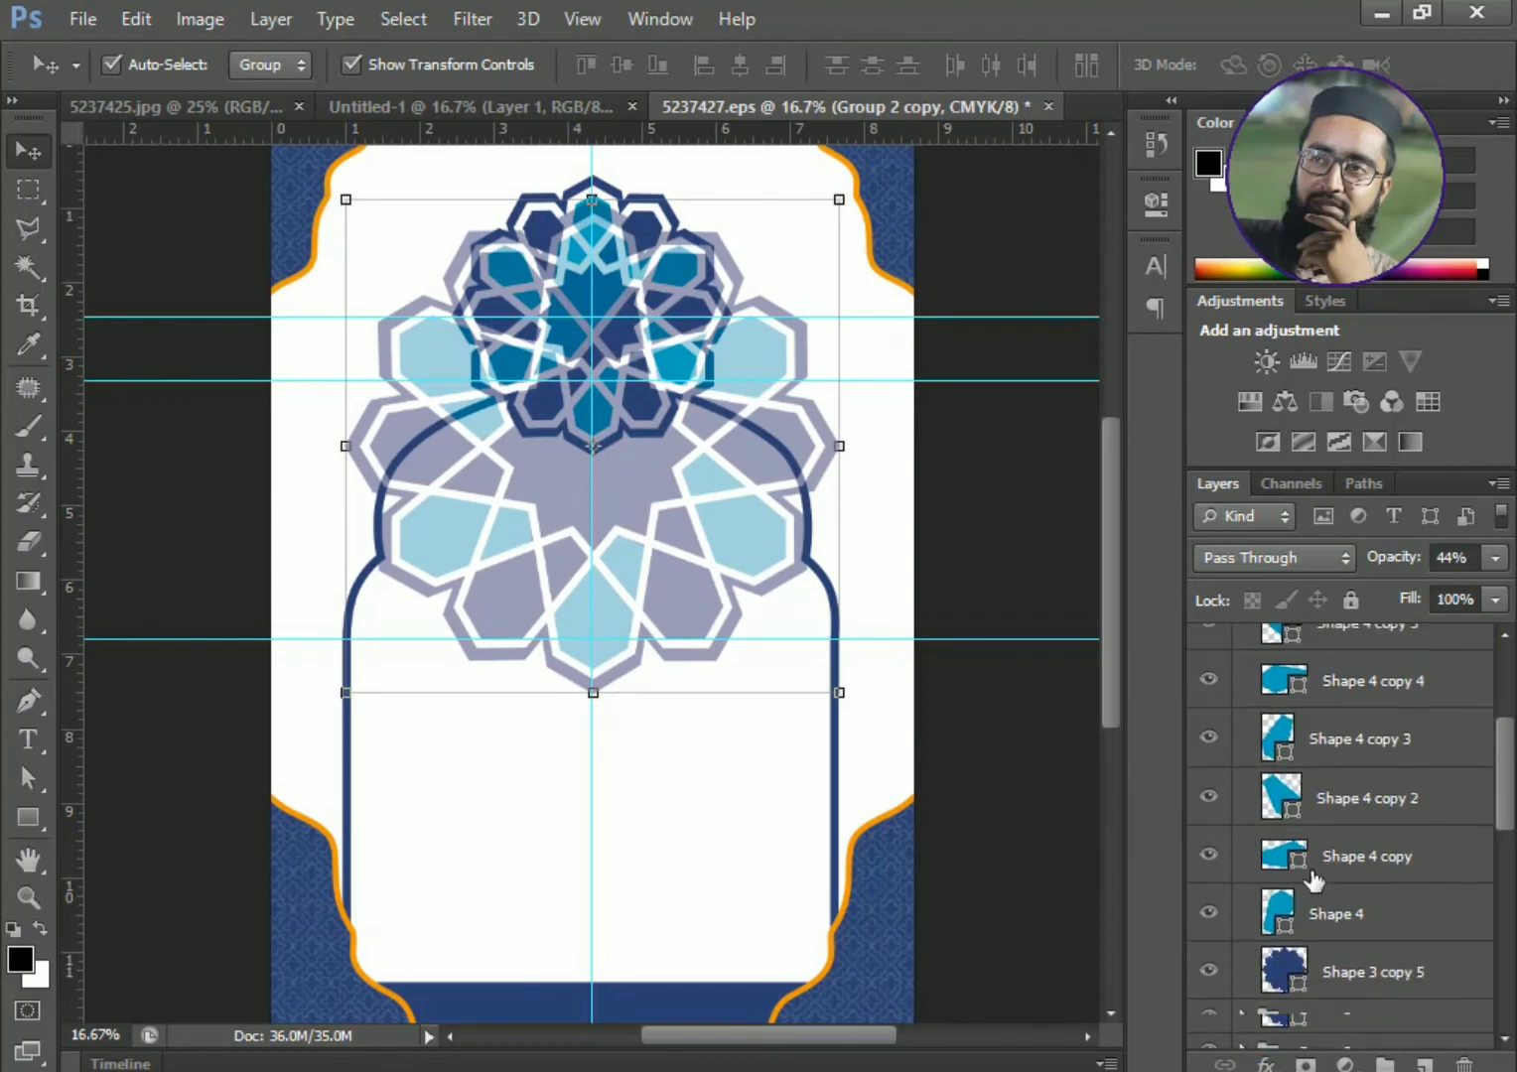
click(1208, 939)
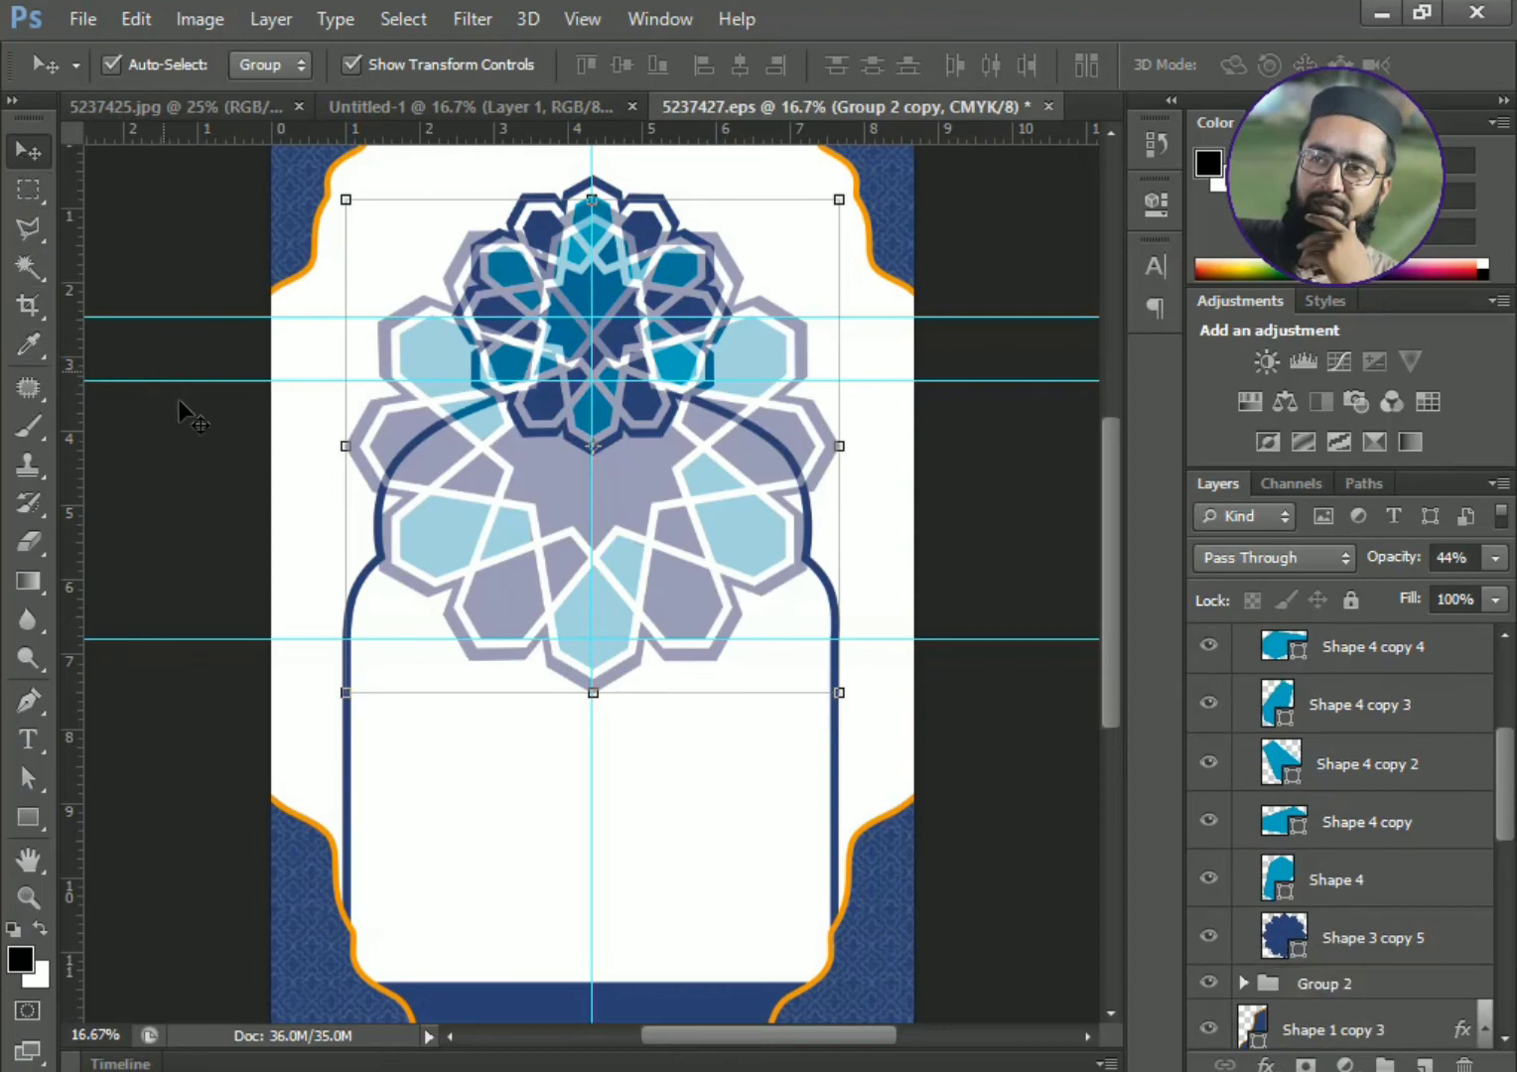
scroll(1355, 922, up, 5)
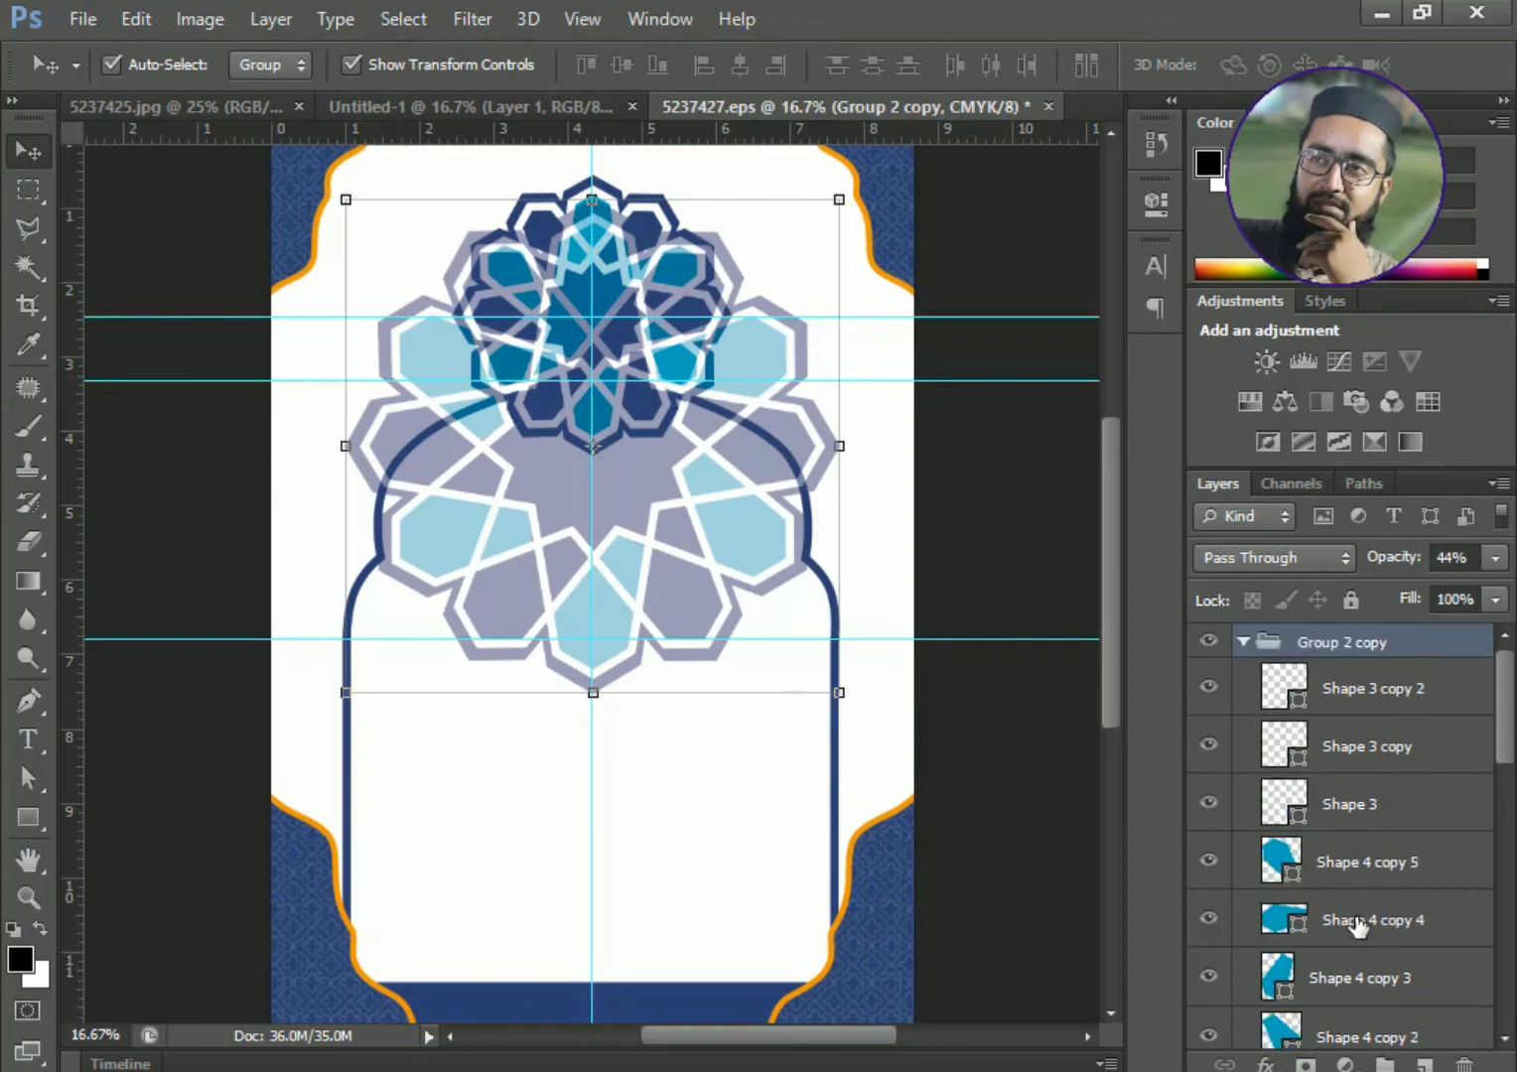
scroll(1358, 926, down, 4)
scroll(1356, 923, down, 5)
scroll(1351, 854, up, 6)
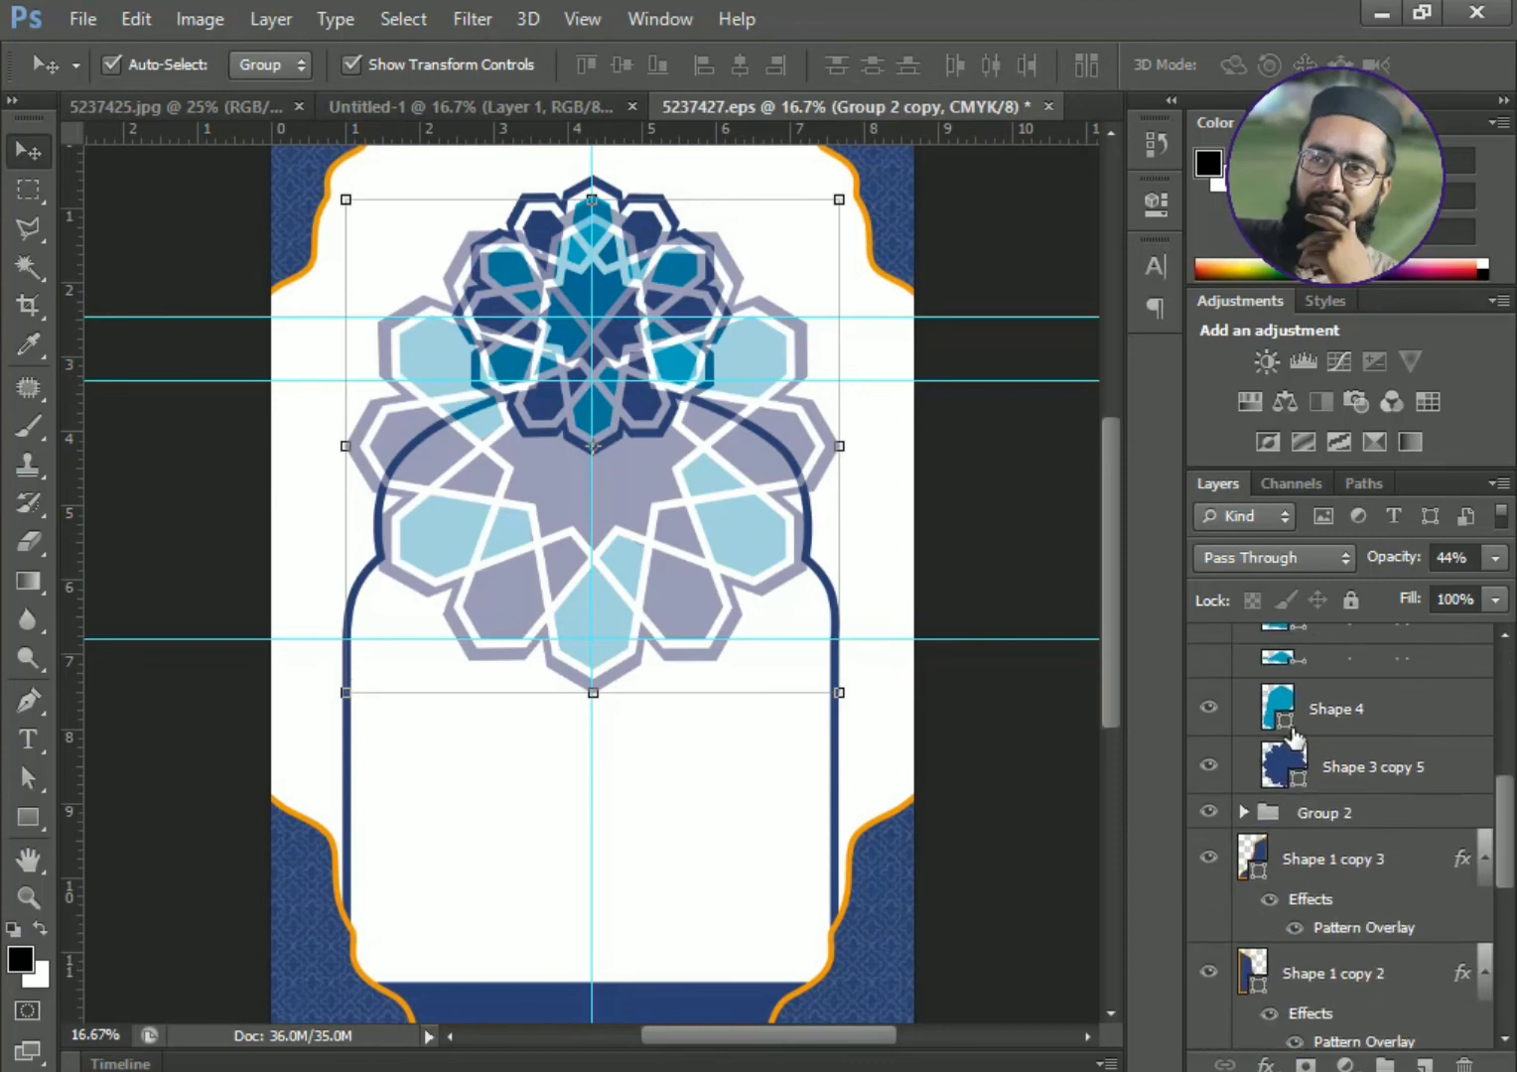
scroll(1296, 740, up, 3)
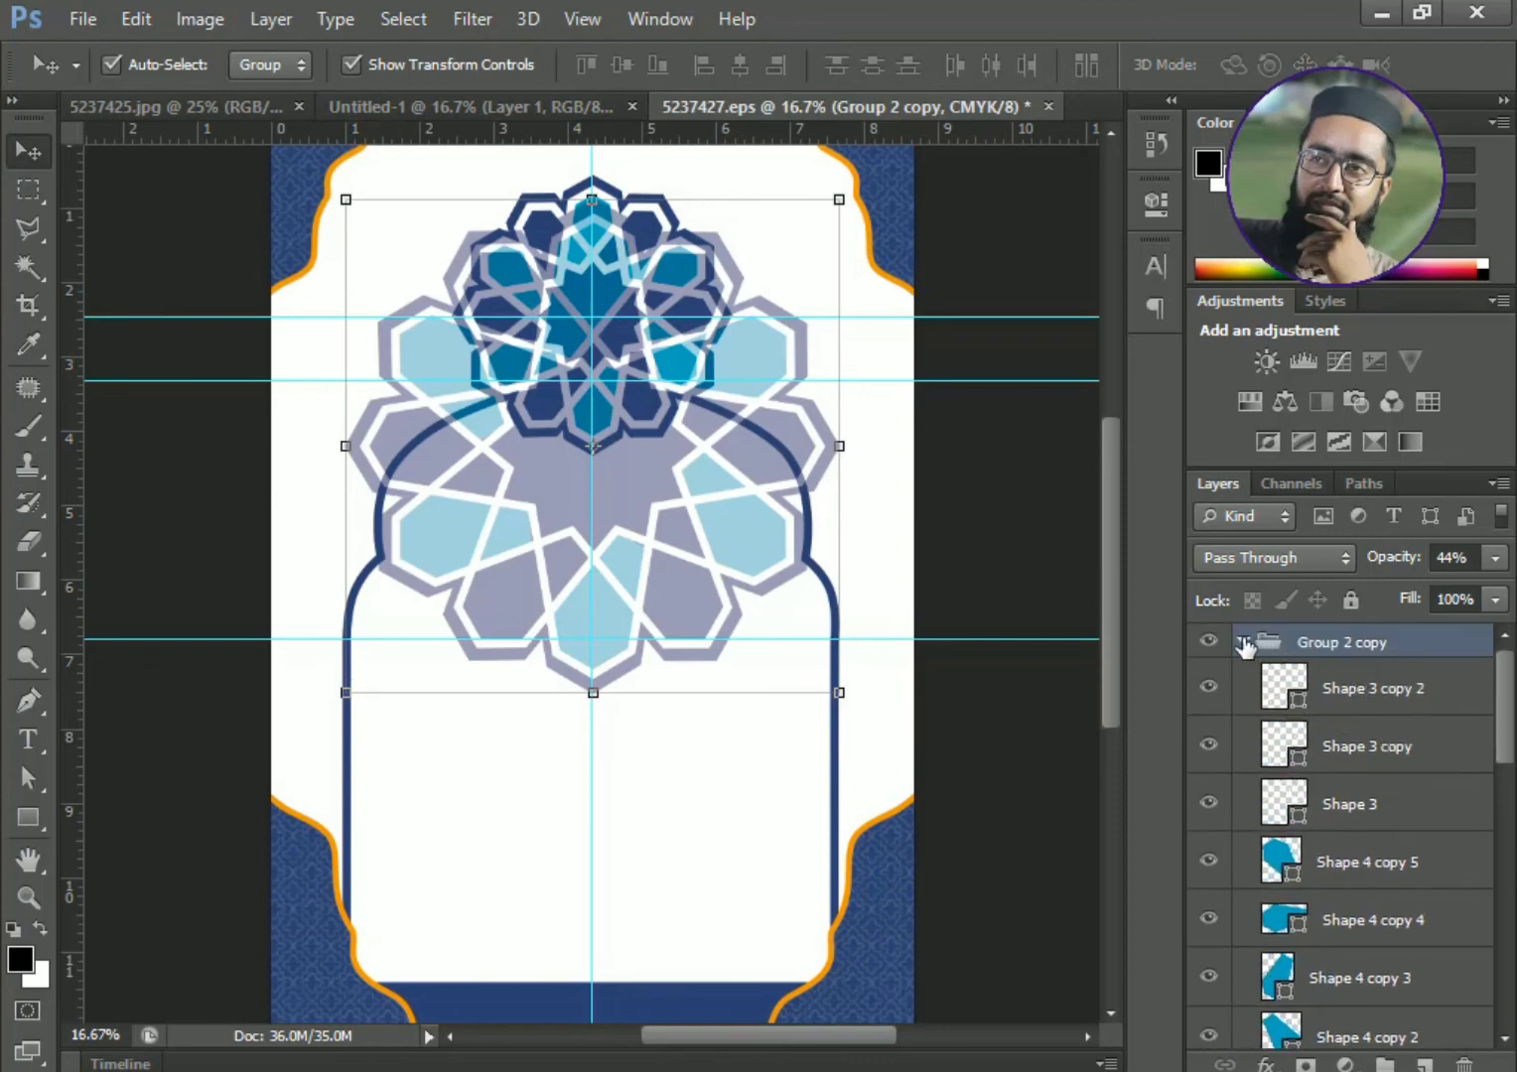
click(1243, 643)
drag(1263, 646, 1376, 864)
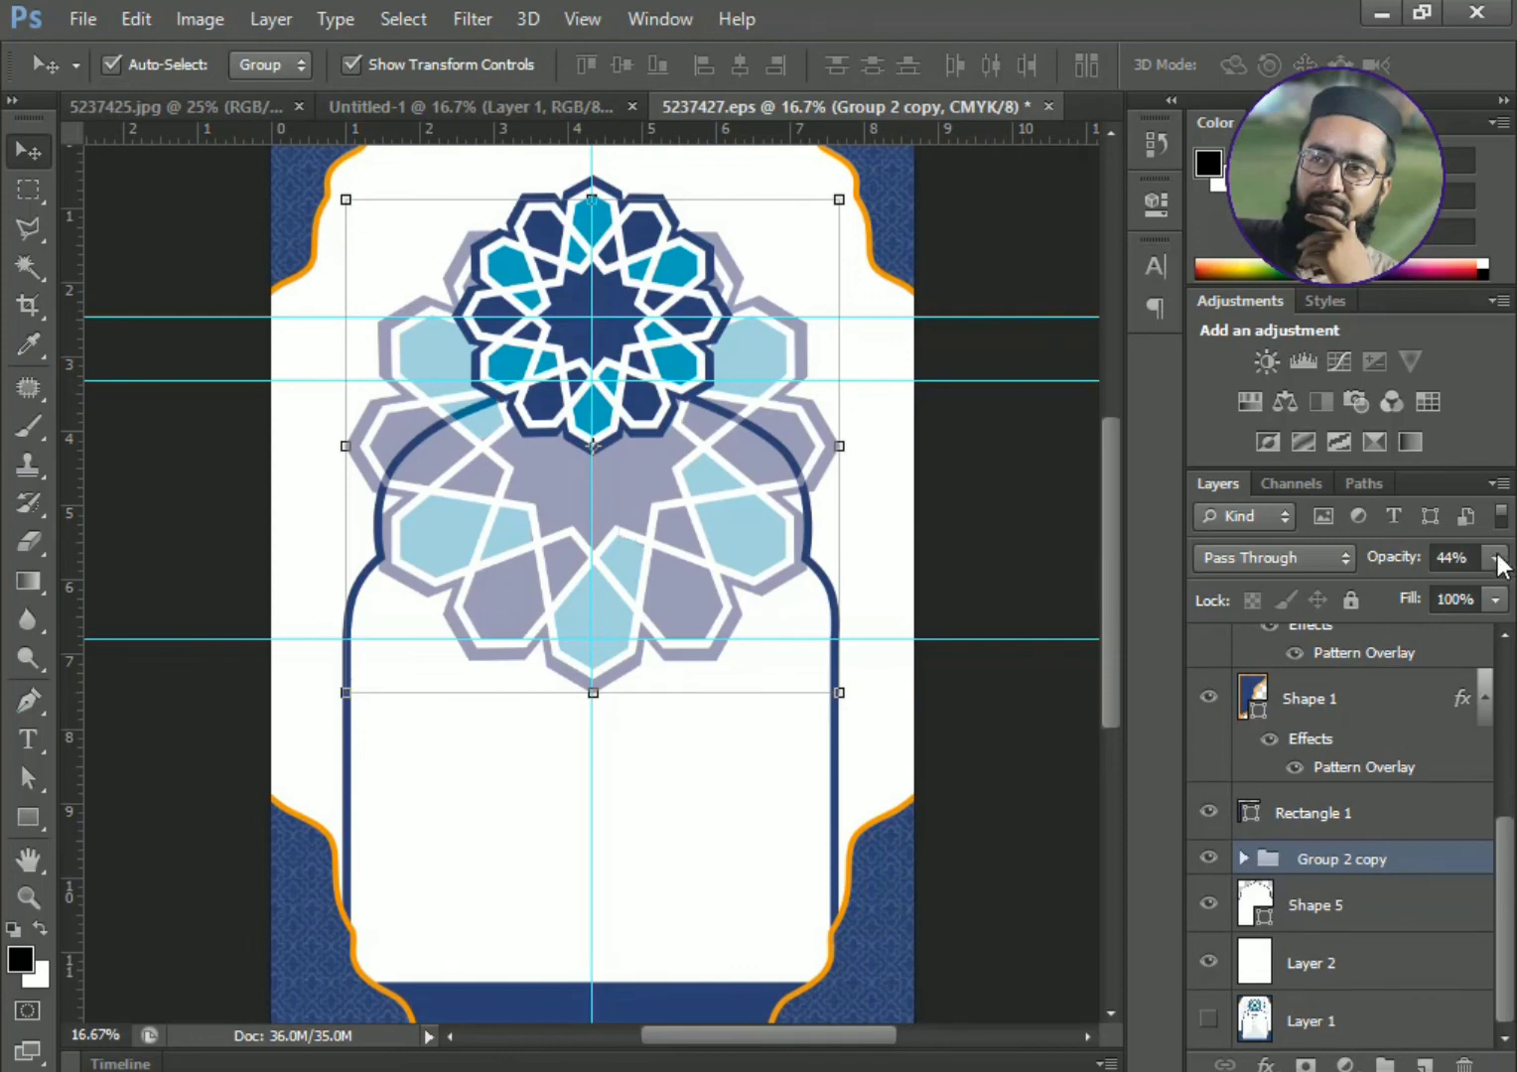
- Fade the rosette copy by setting its opacity to 32% and its fill to 39%
drag(1497, 559, 1400, 591)
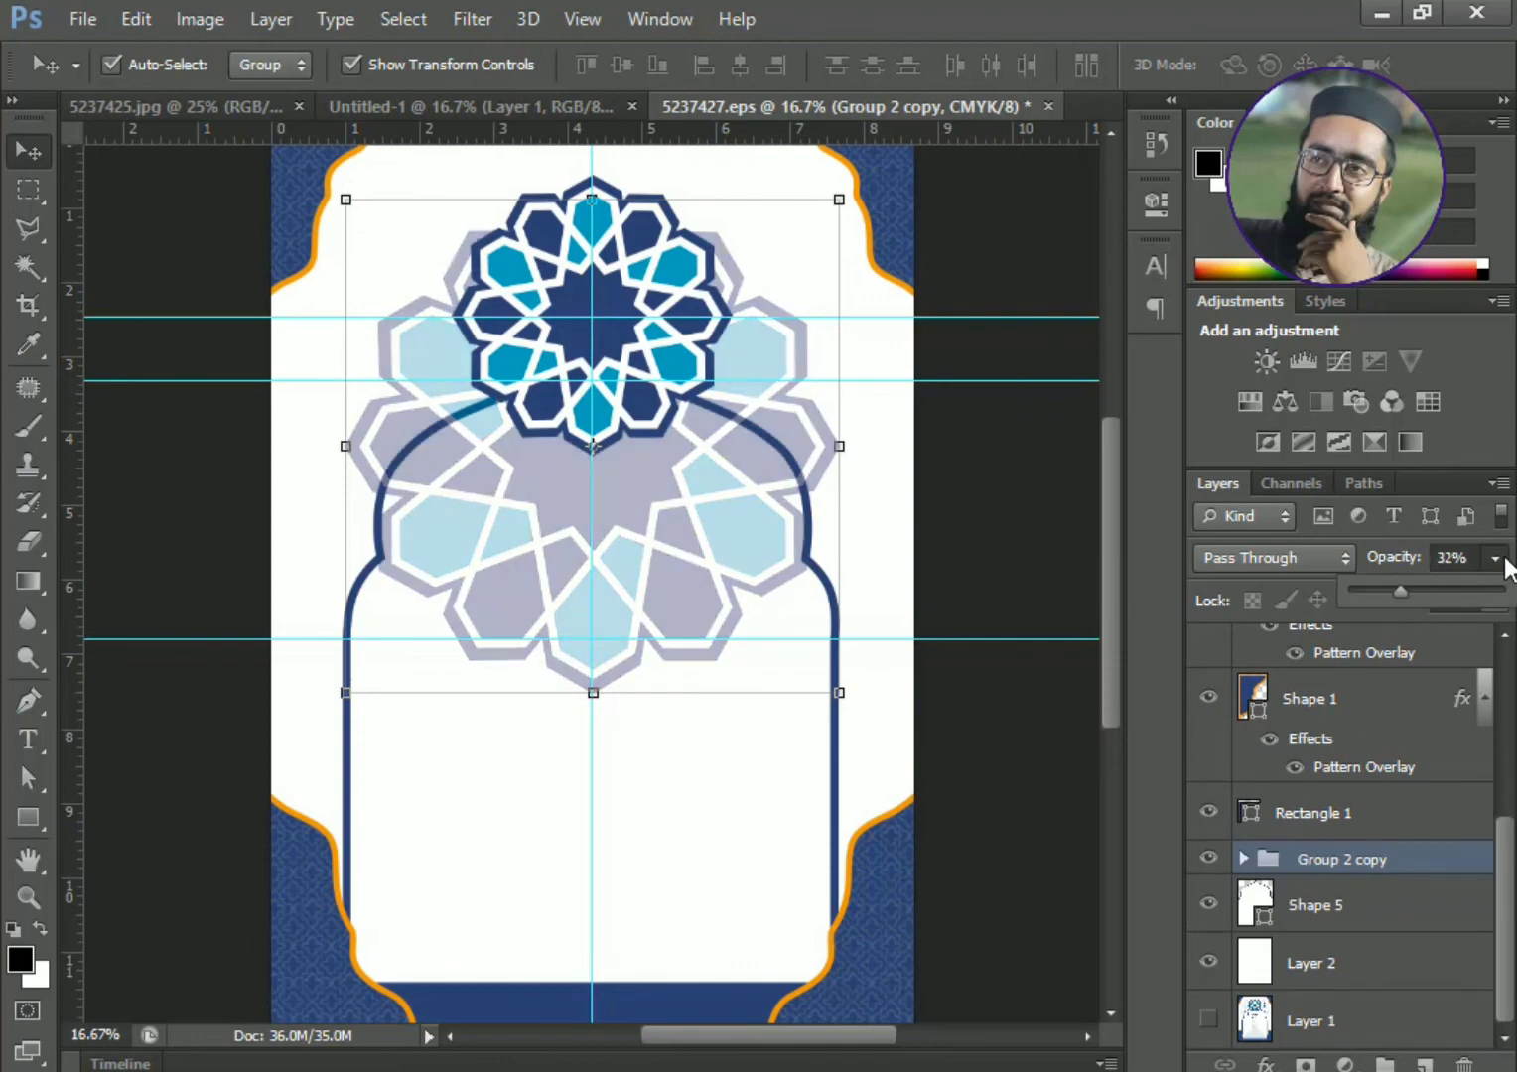
click(1494, 599)
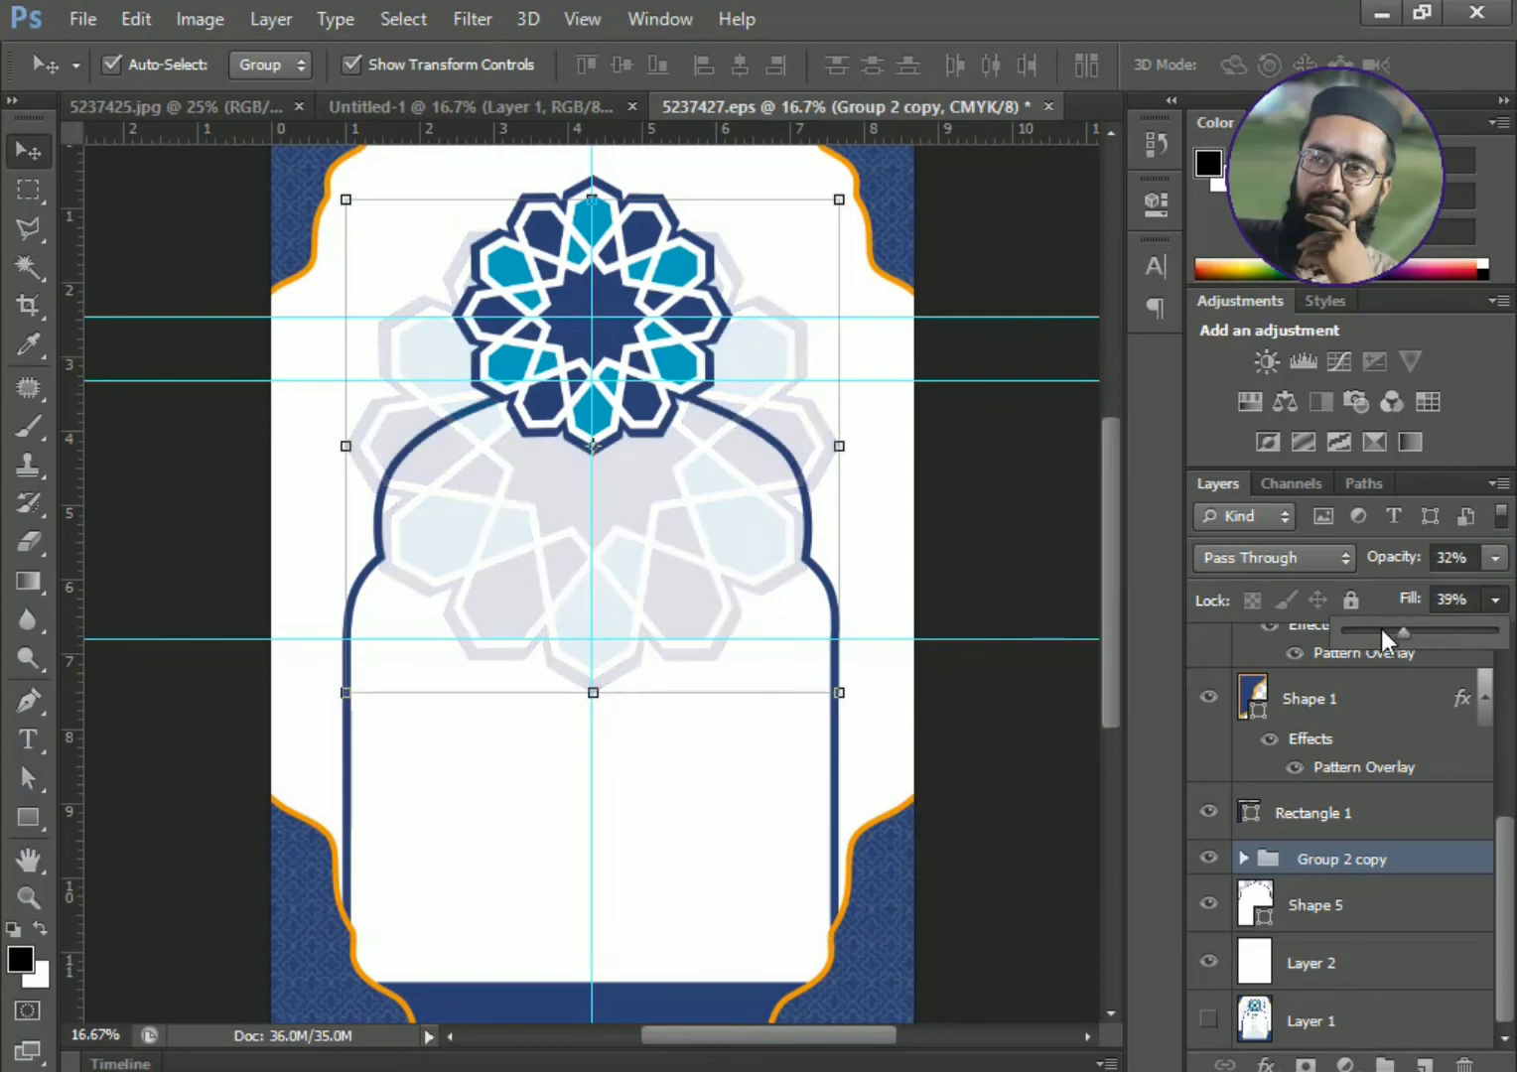
click(22, 154)
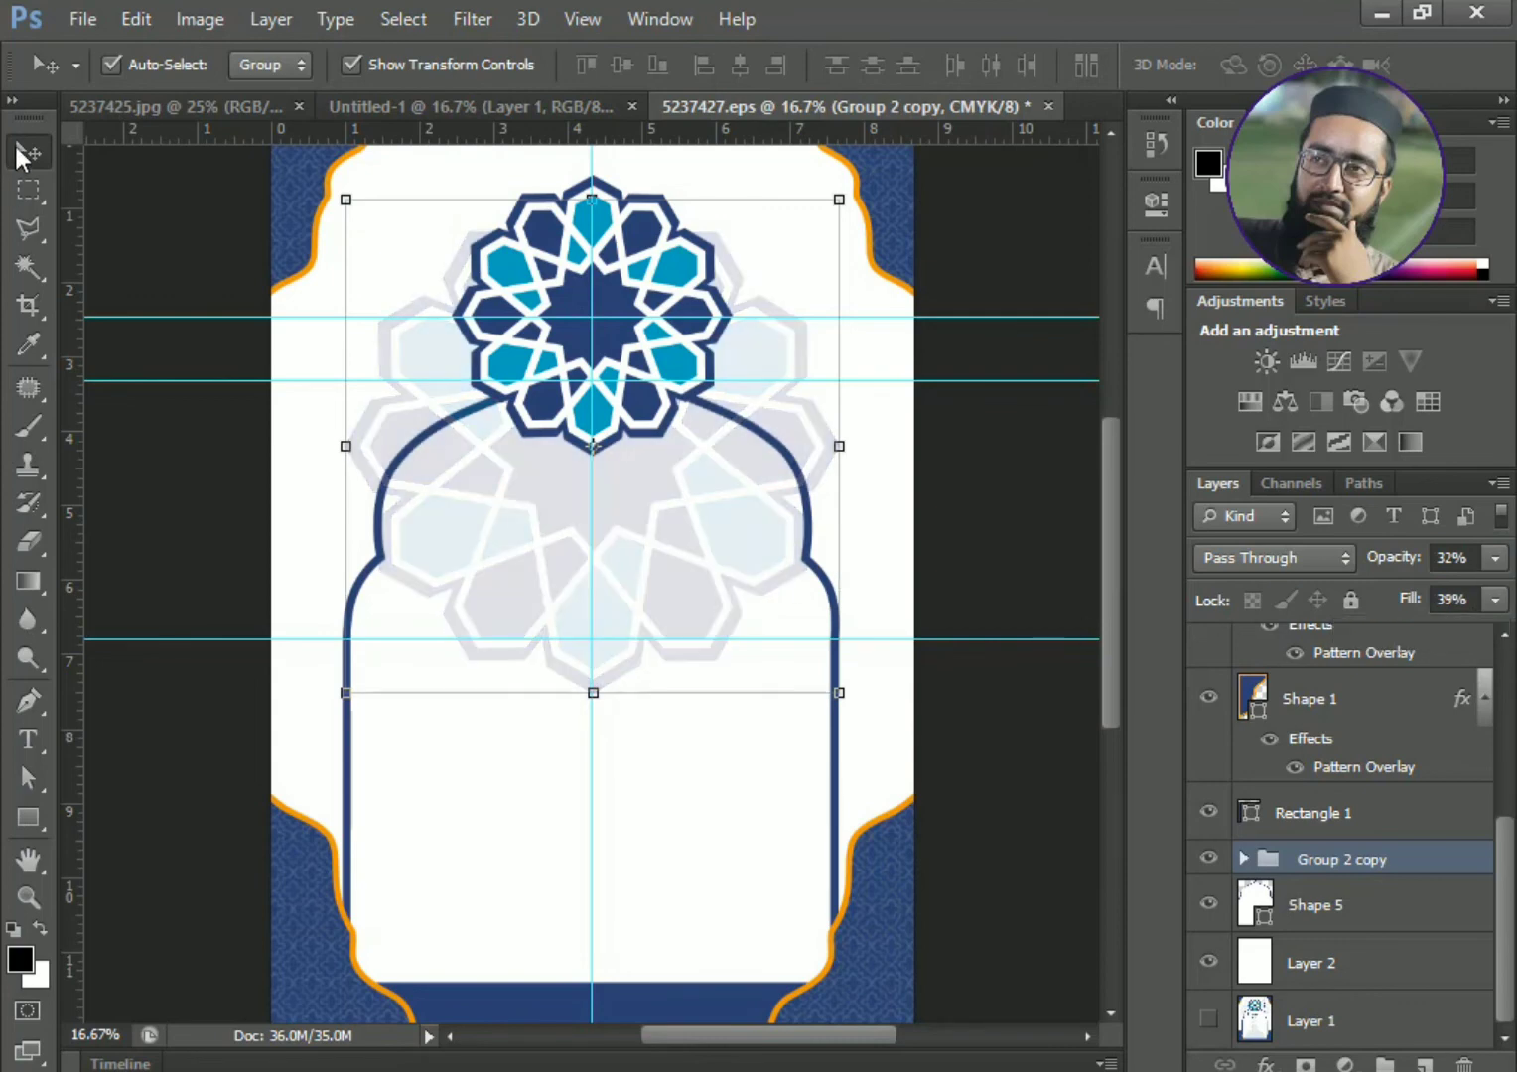
- Place the Shape 5 arch directly above the Group 2 copy rosette in the layer order and deselect everything
drag(1336, 906, 1340, 846)
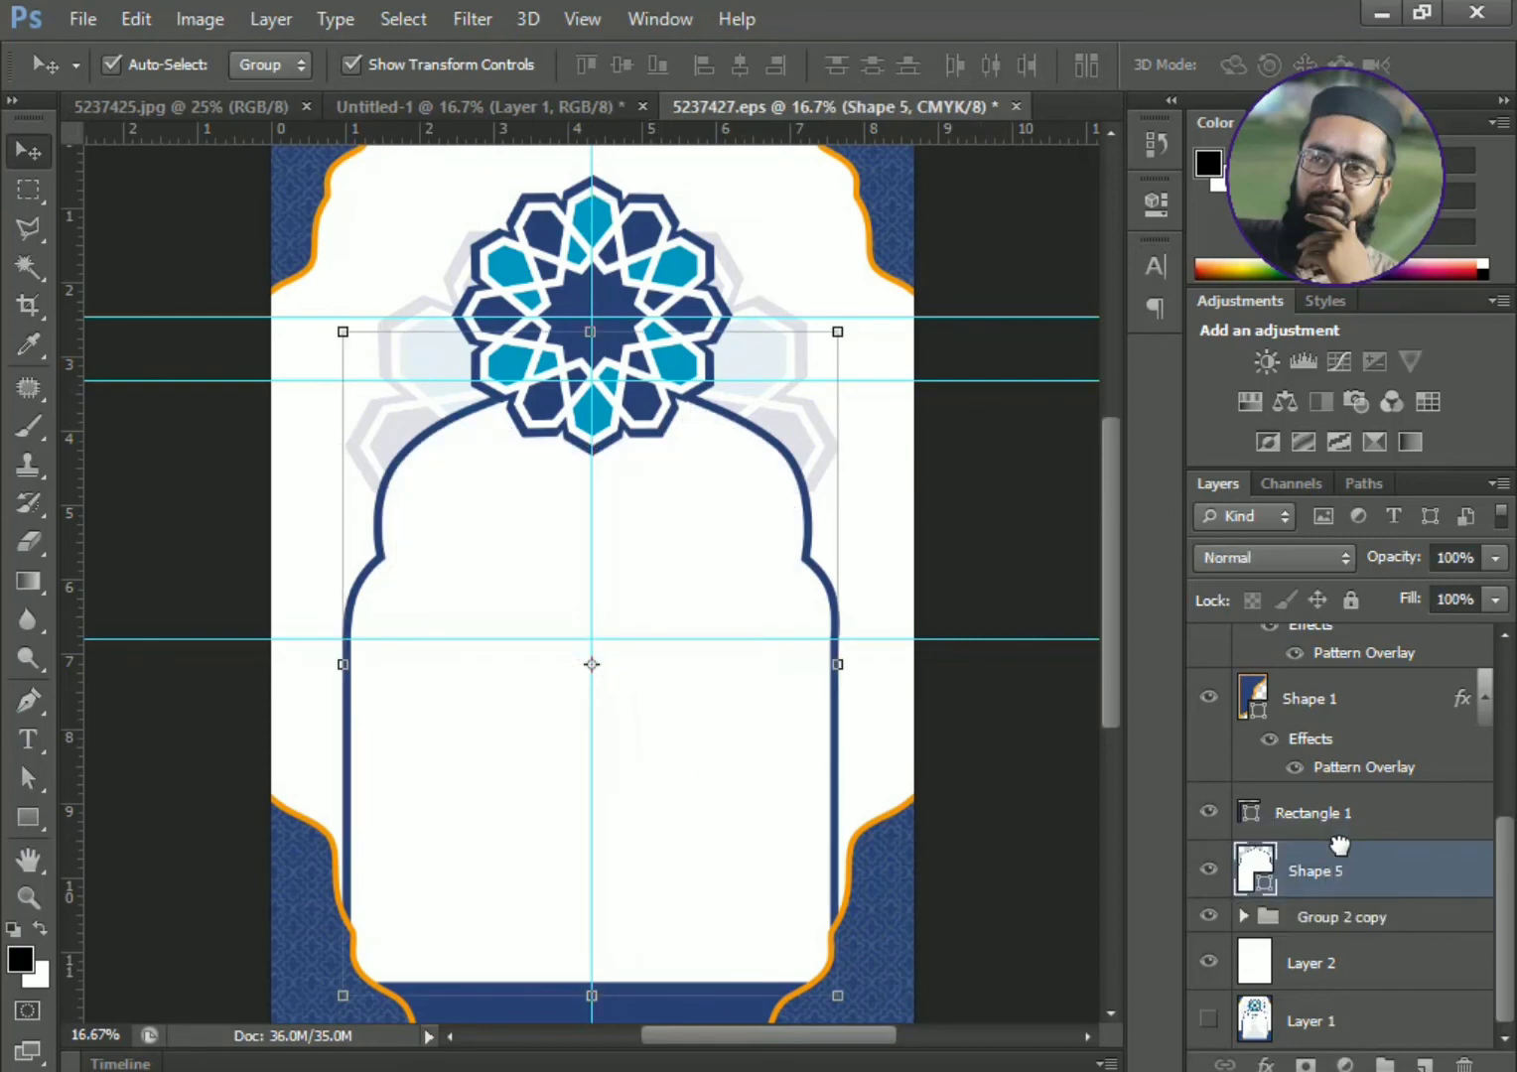
click(1004, 511)
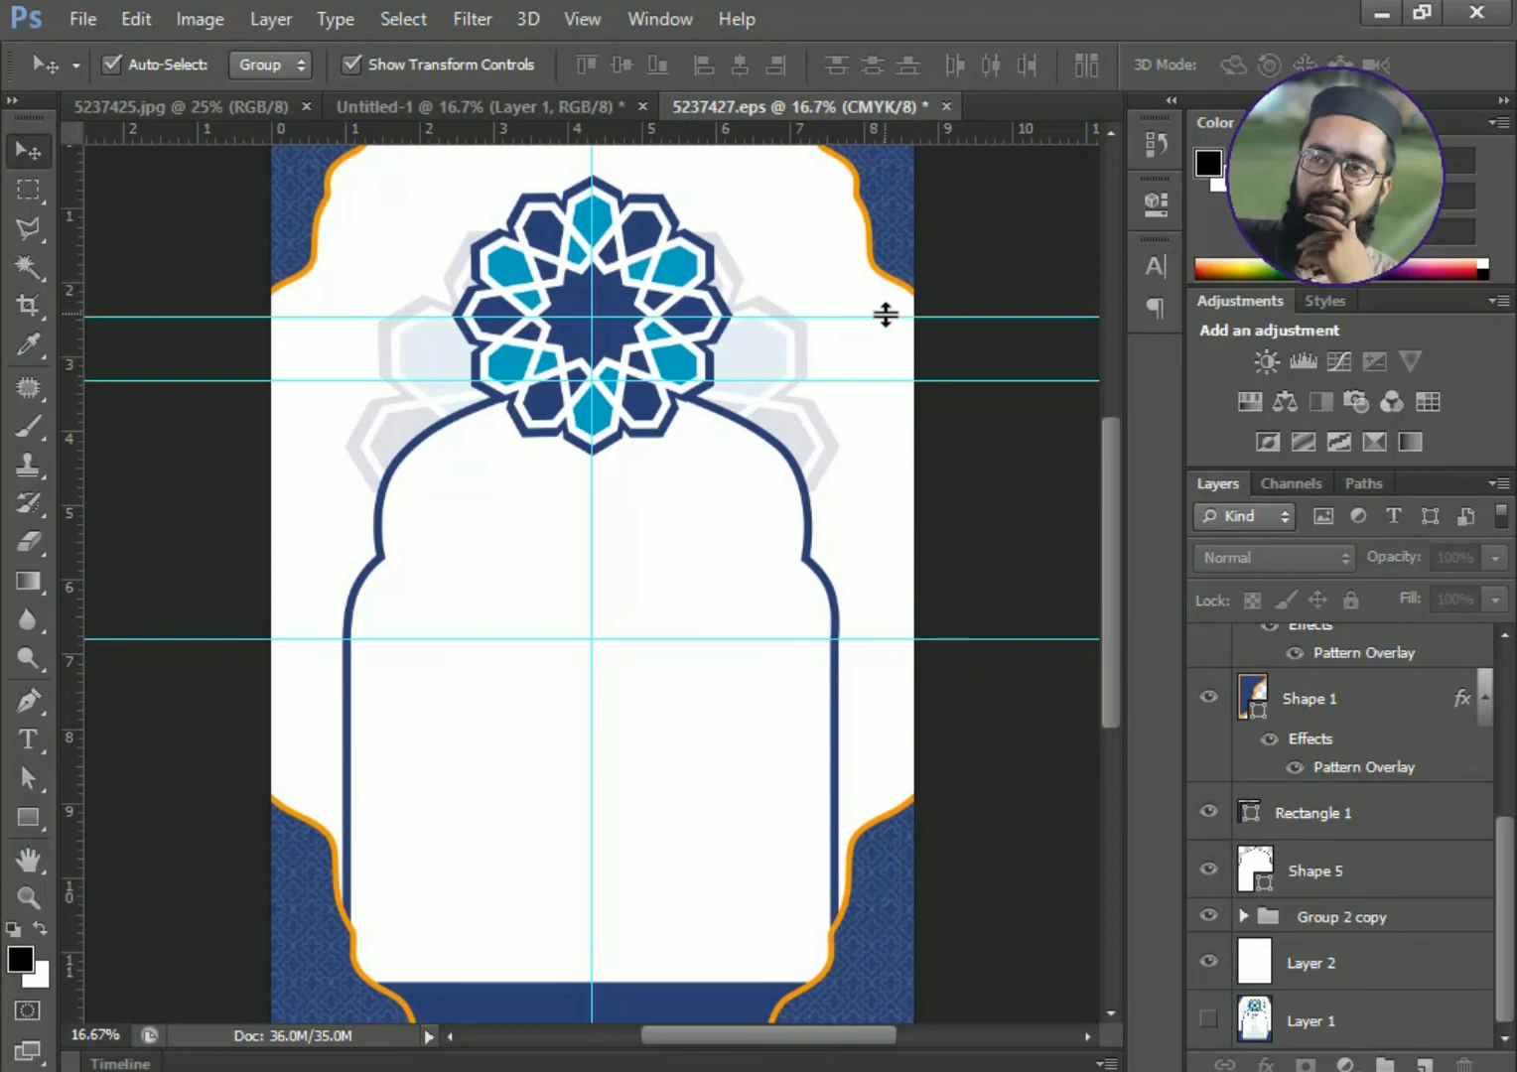
- Remove all horizontal guides and the vertical center guide from the canvas
drag(886, 317, 934, 12)
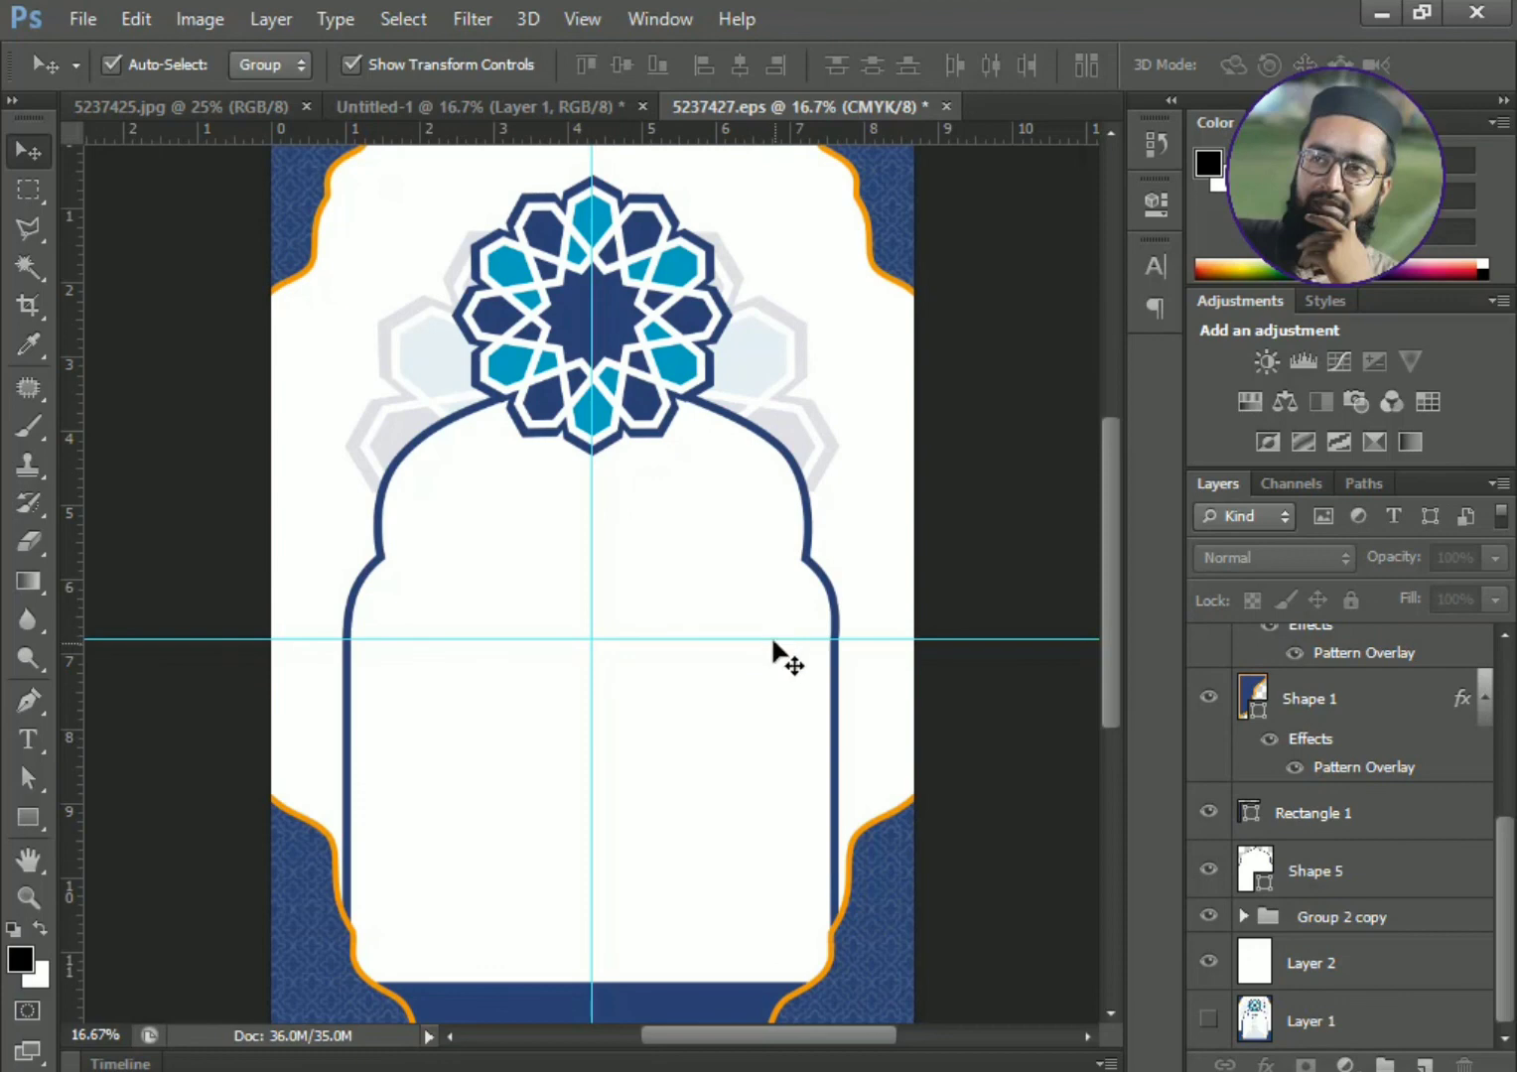
drag(777, 640, 831, 131)
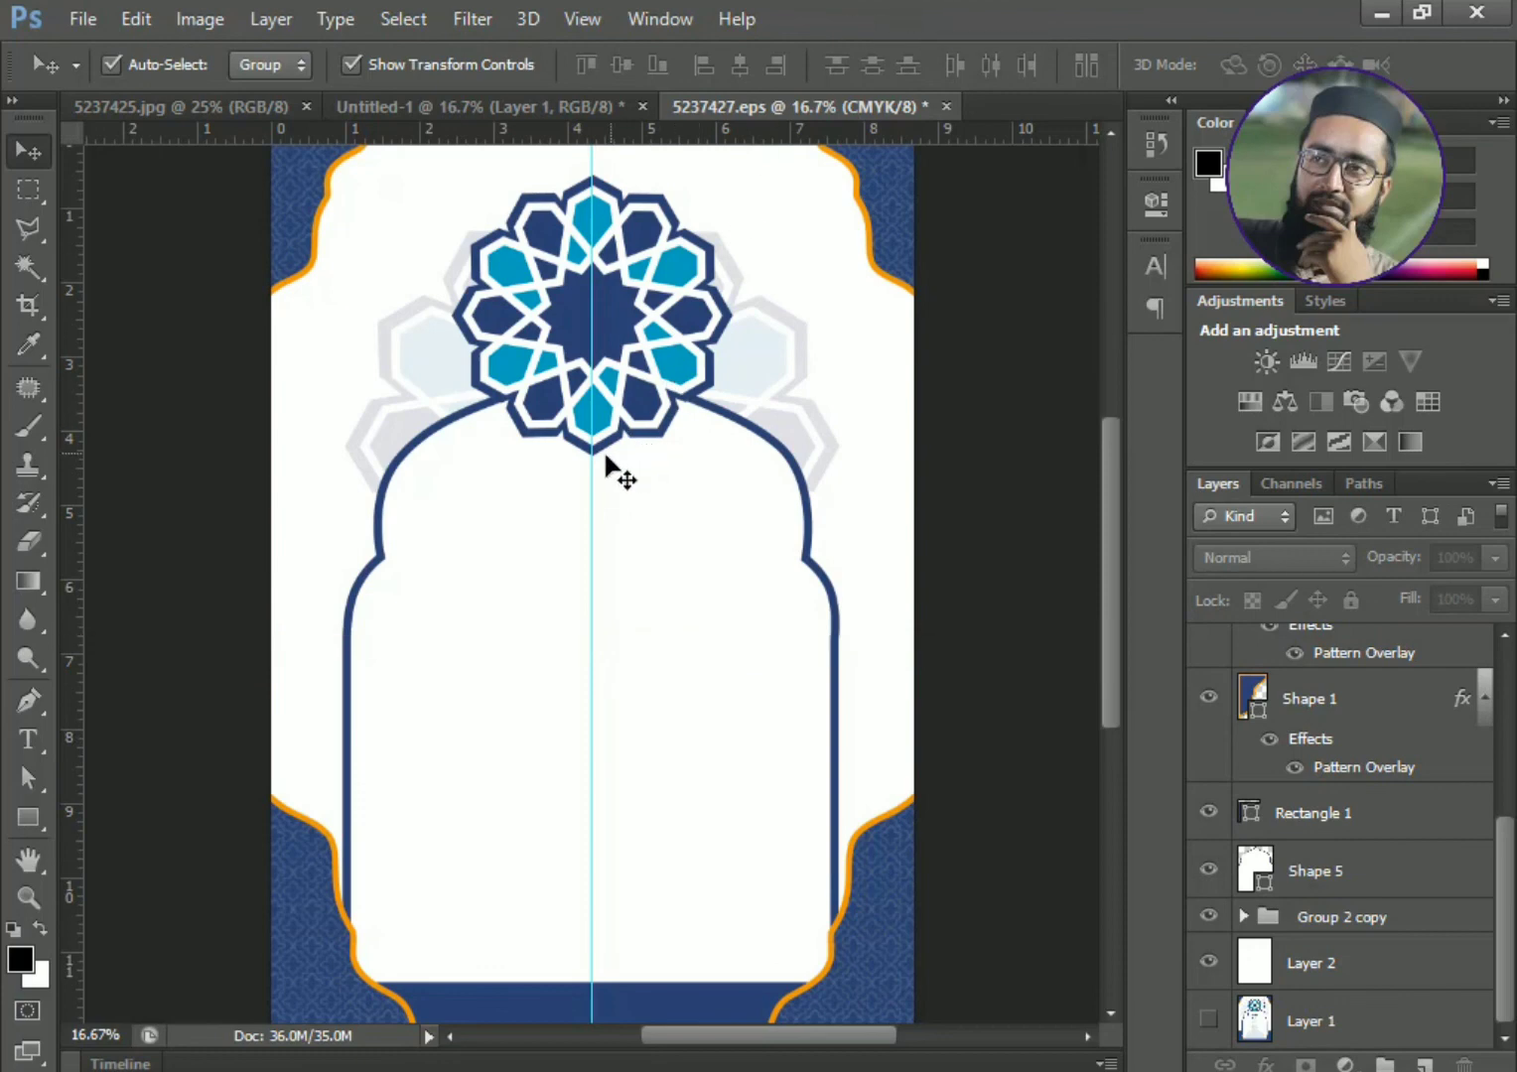
drag(593, 464, 15, 281)
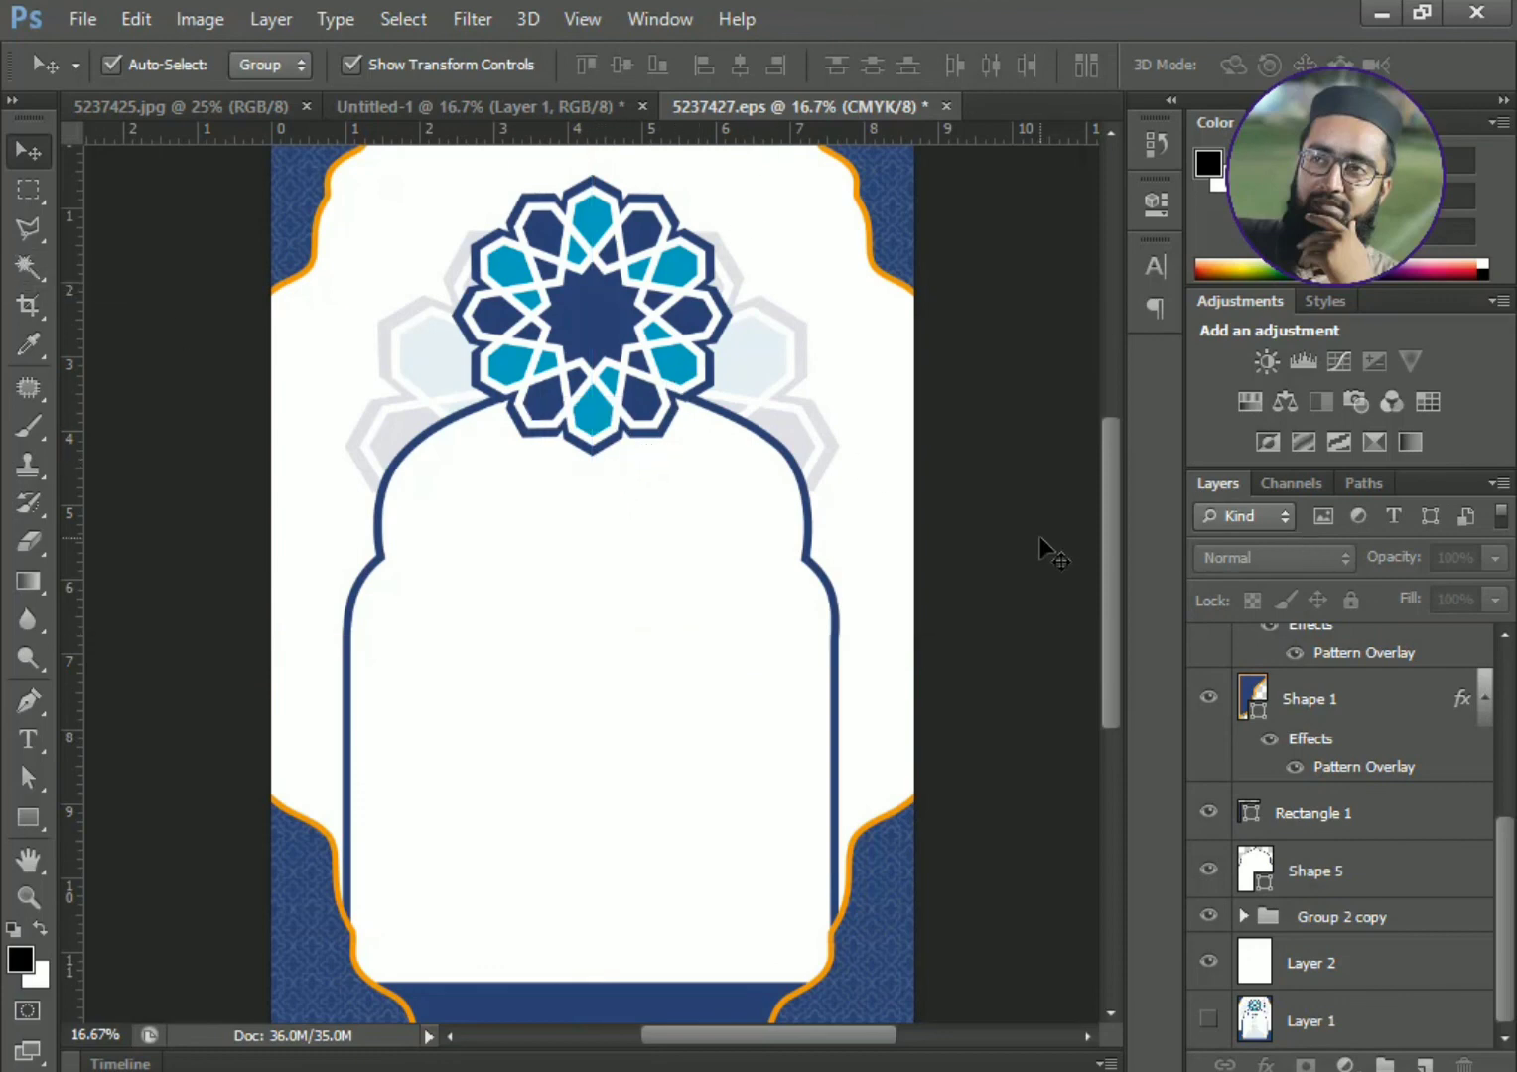
- Move the Layer 1 reference image to the very top of the layer order and make it visible
key(ctrl+minus)
drag(1331, 1023, 1373, 635)
click(1209, 655)
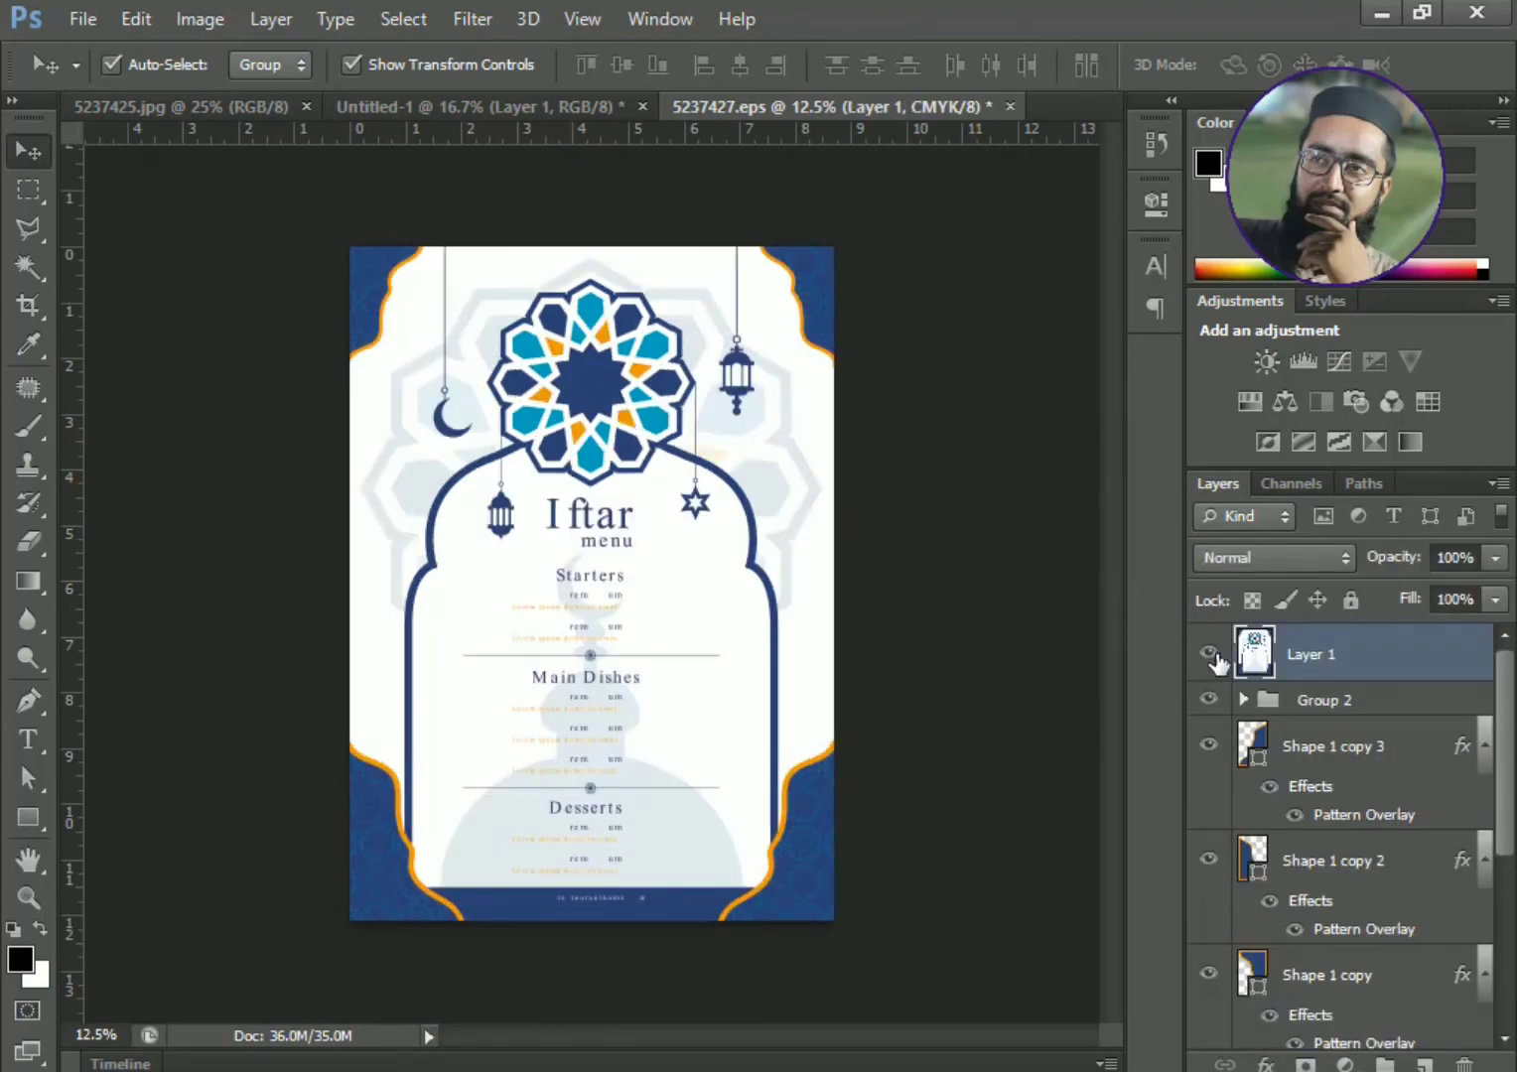
- Compare the recreated poster with the reference by toggling Layer 1's visibility repeatedly, leaving the layer hidden
click(1208, 655)
click(1209, 654)
click(1208, 654)
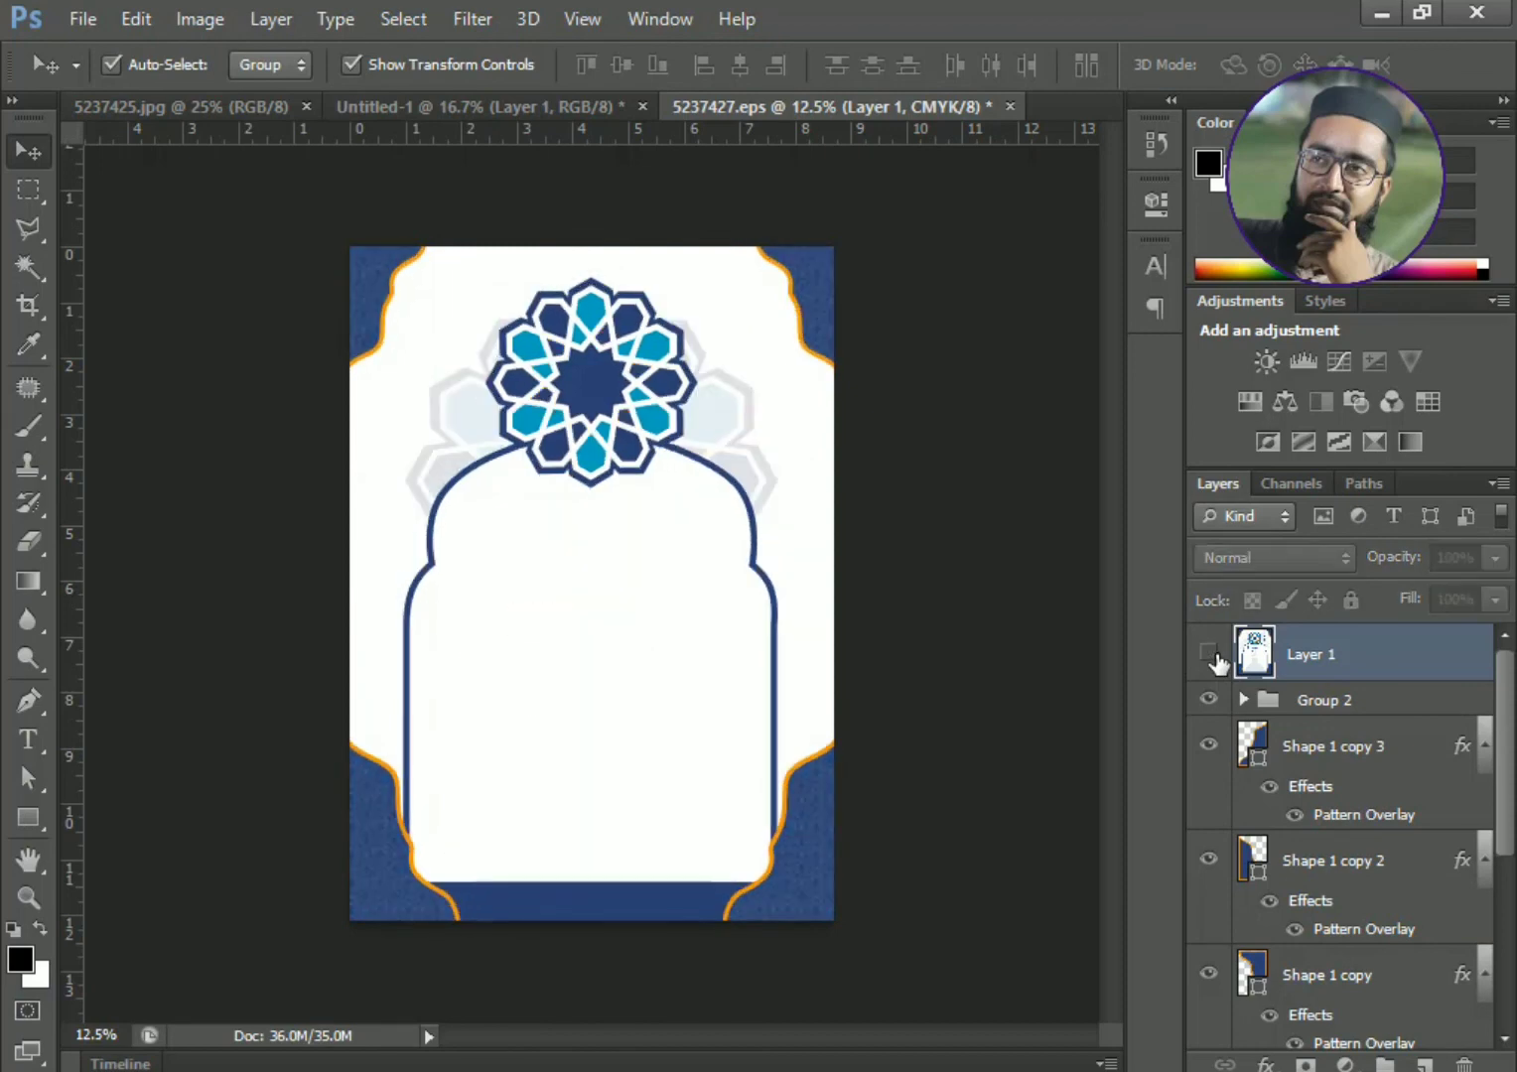
click(1209, 654)
click(1208, 655)
click(1208, 654)
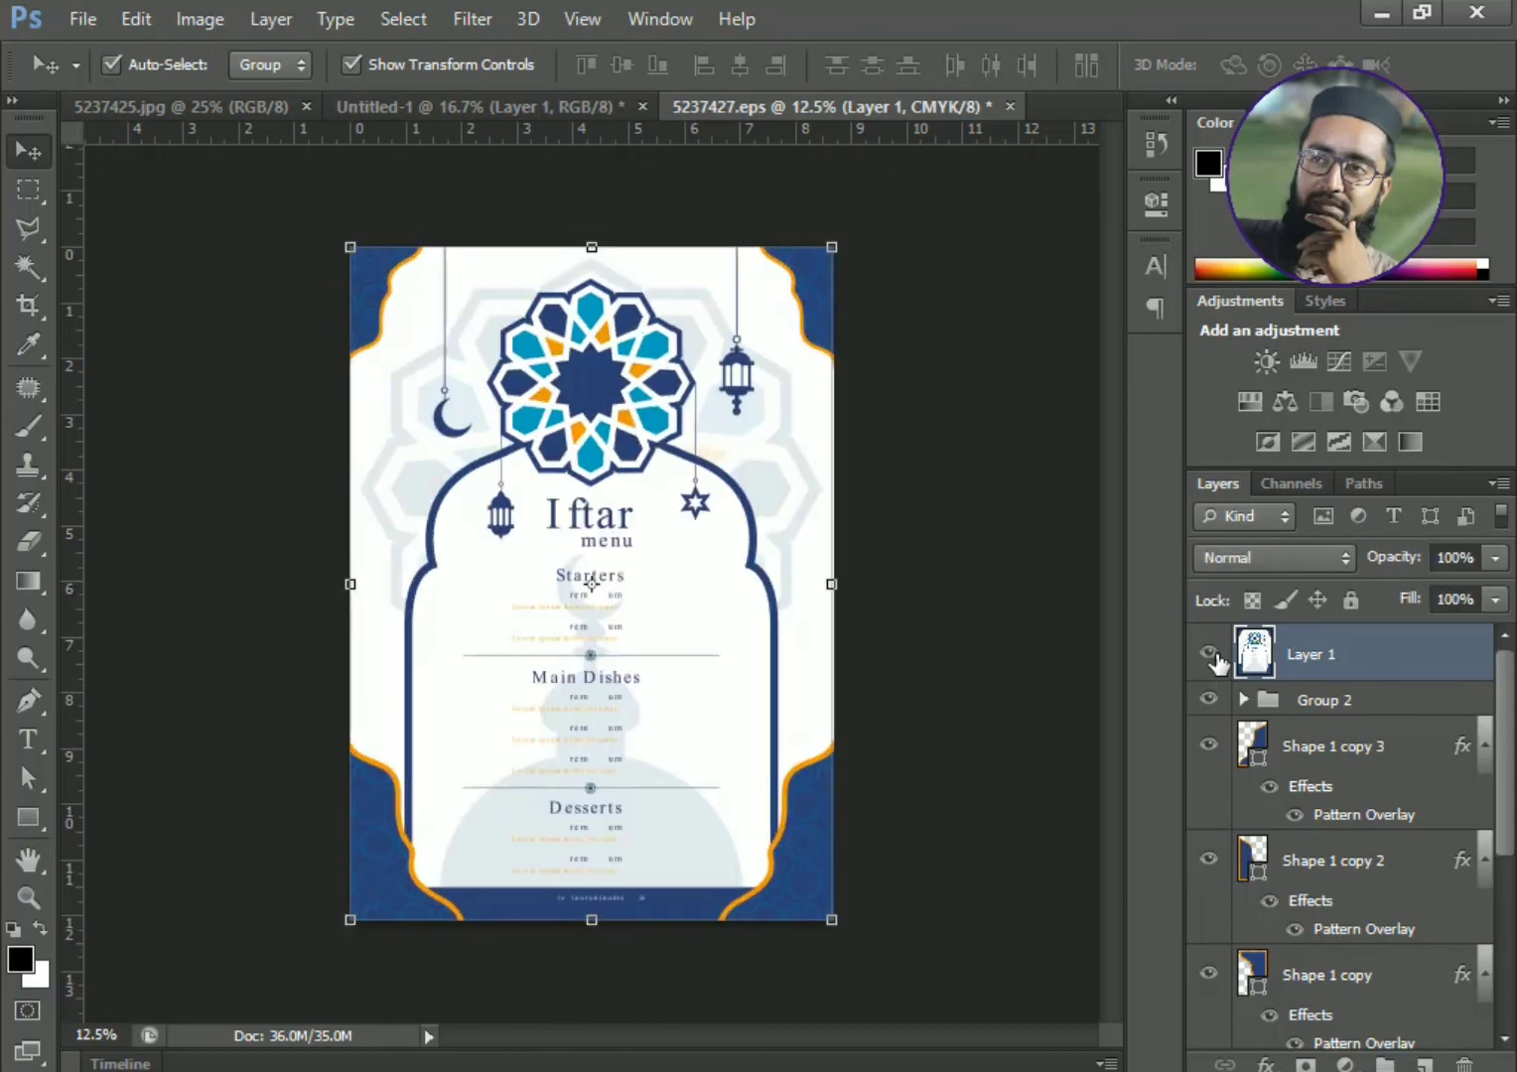
click(1208, 655)
click(1209, 654)
click(1208, 654)
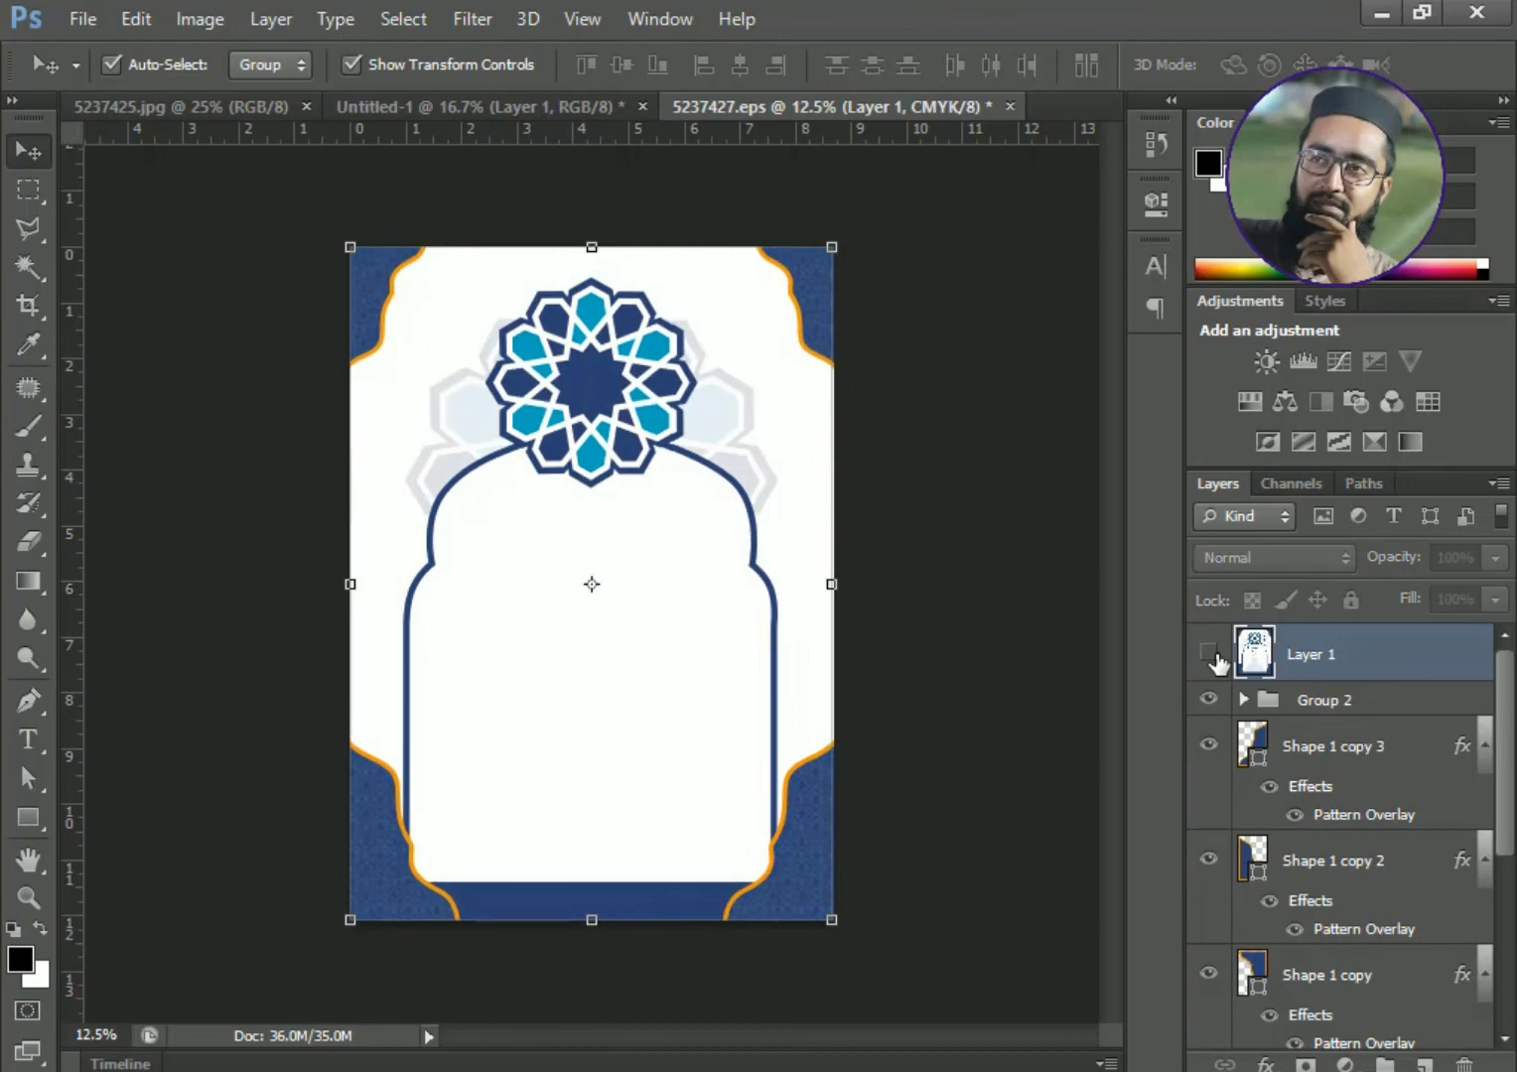
click(1209, 655)
click(1208, 654)
click(1209, 654)
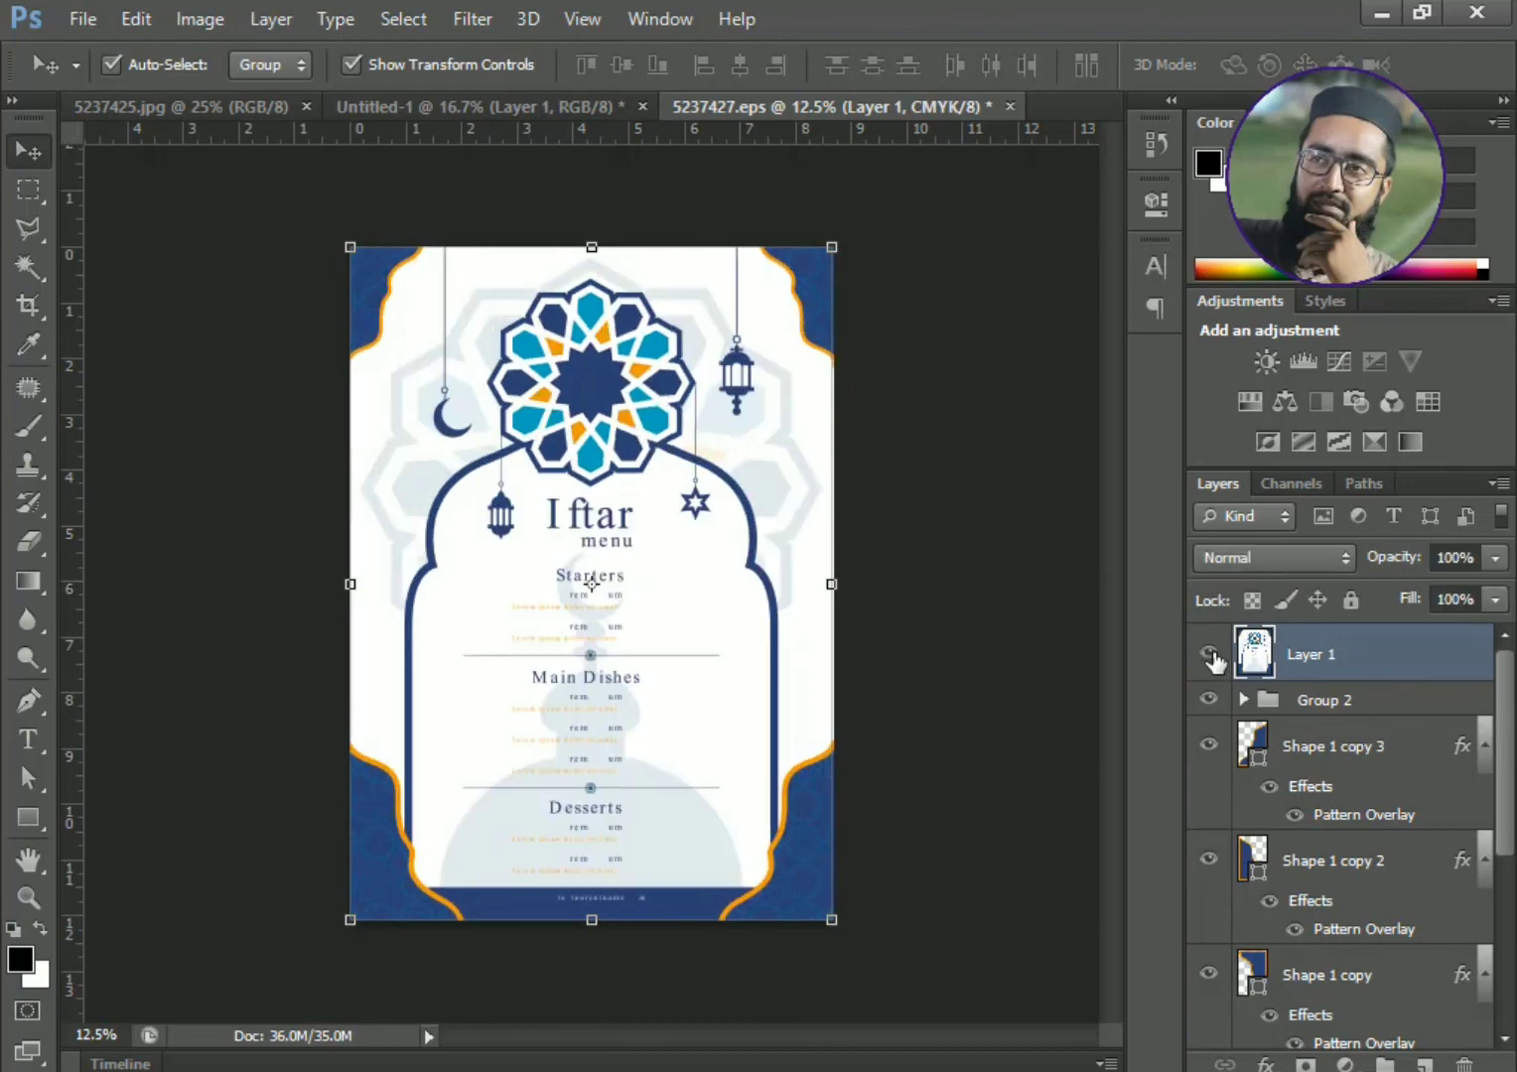
click(1211, 656)
- Move the faded rosette copy, Group 2 copy, slightly upward behind the main rosette and save the document as New Blue and wait.tif
scroll(1337, 975, down, 5)
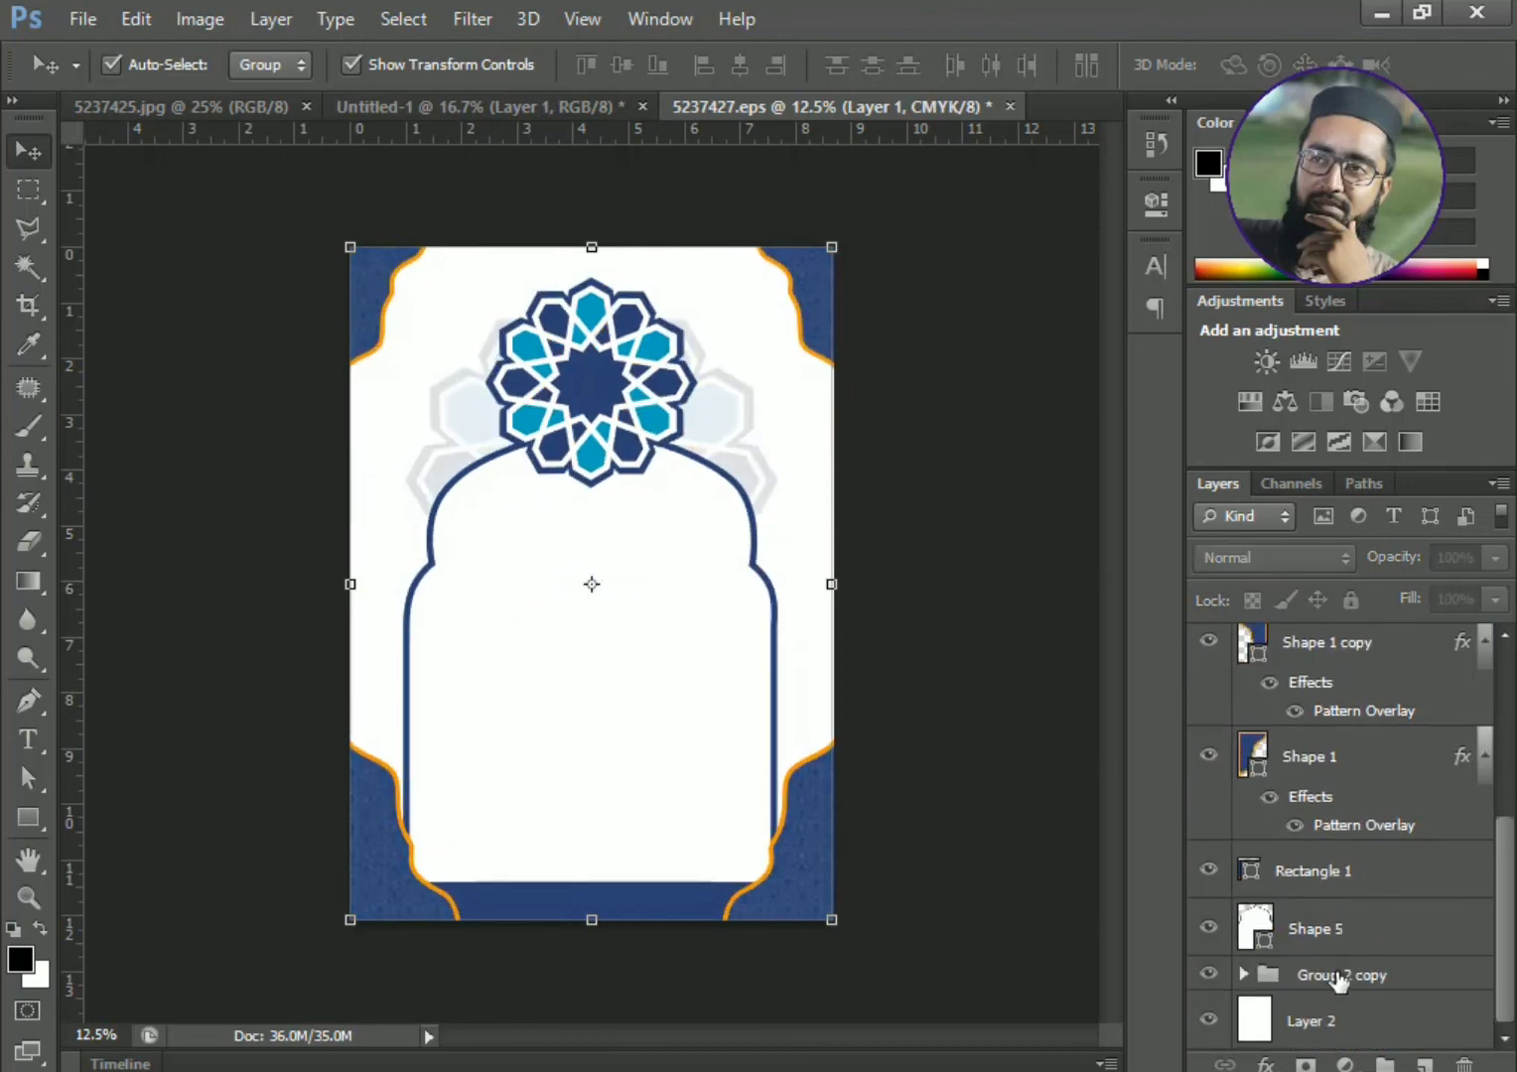
click(1341, 976)
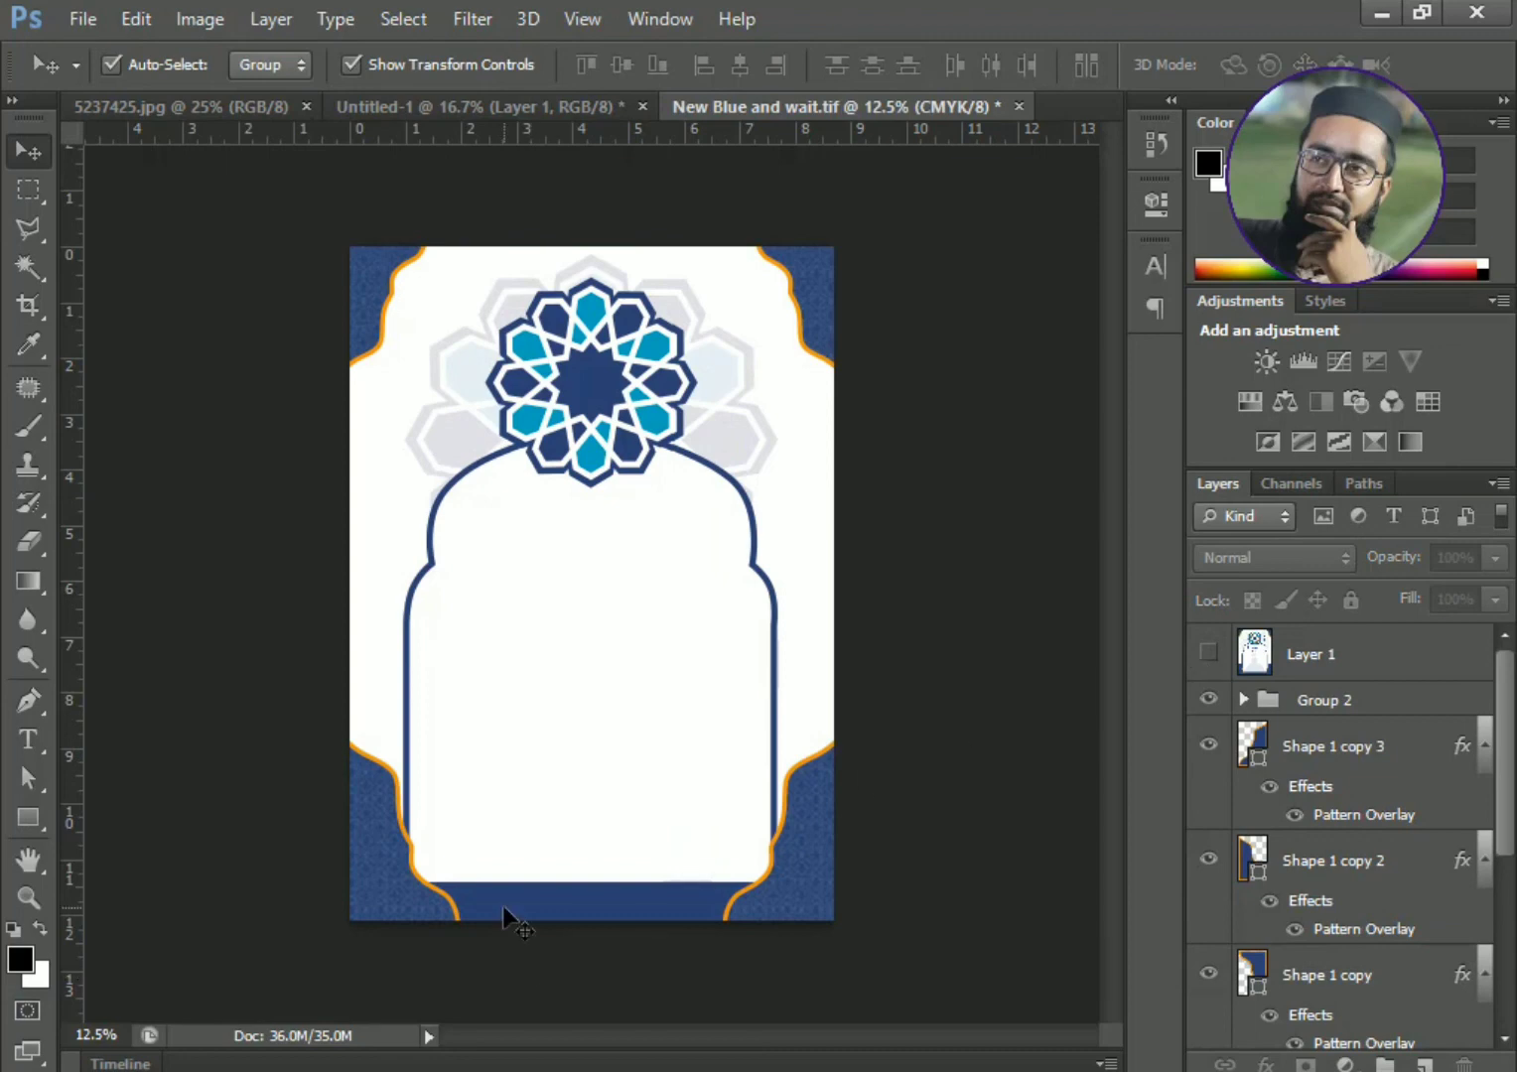
scroll(502, 906, up, 2)
drag(694, 992, 728, 849)
key(ctrl+minus)
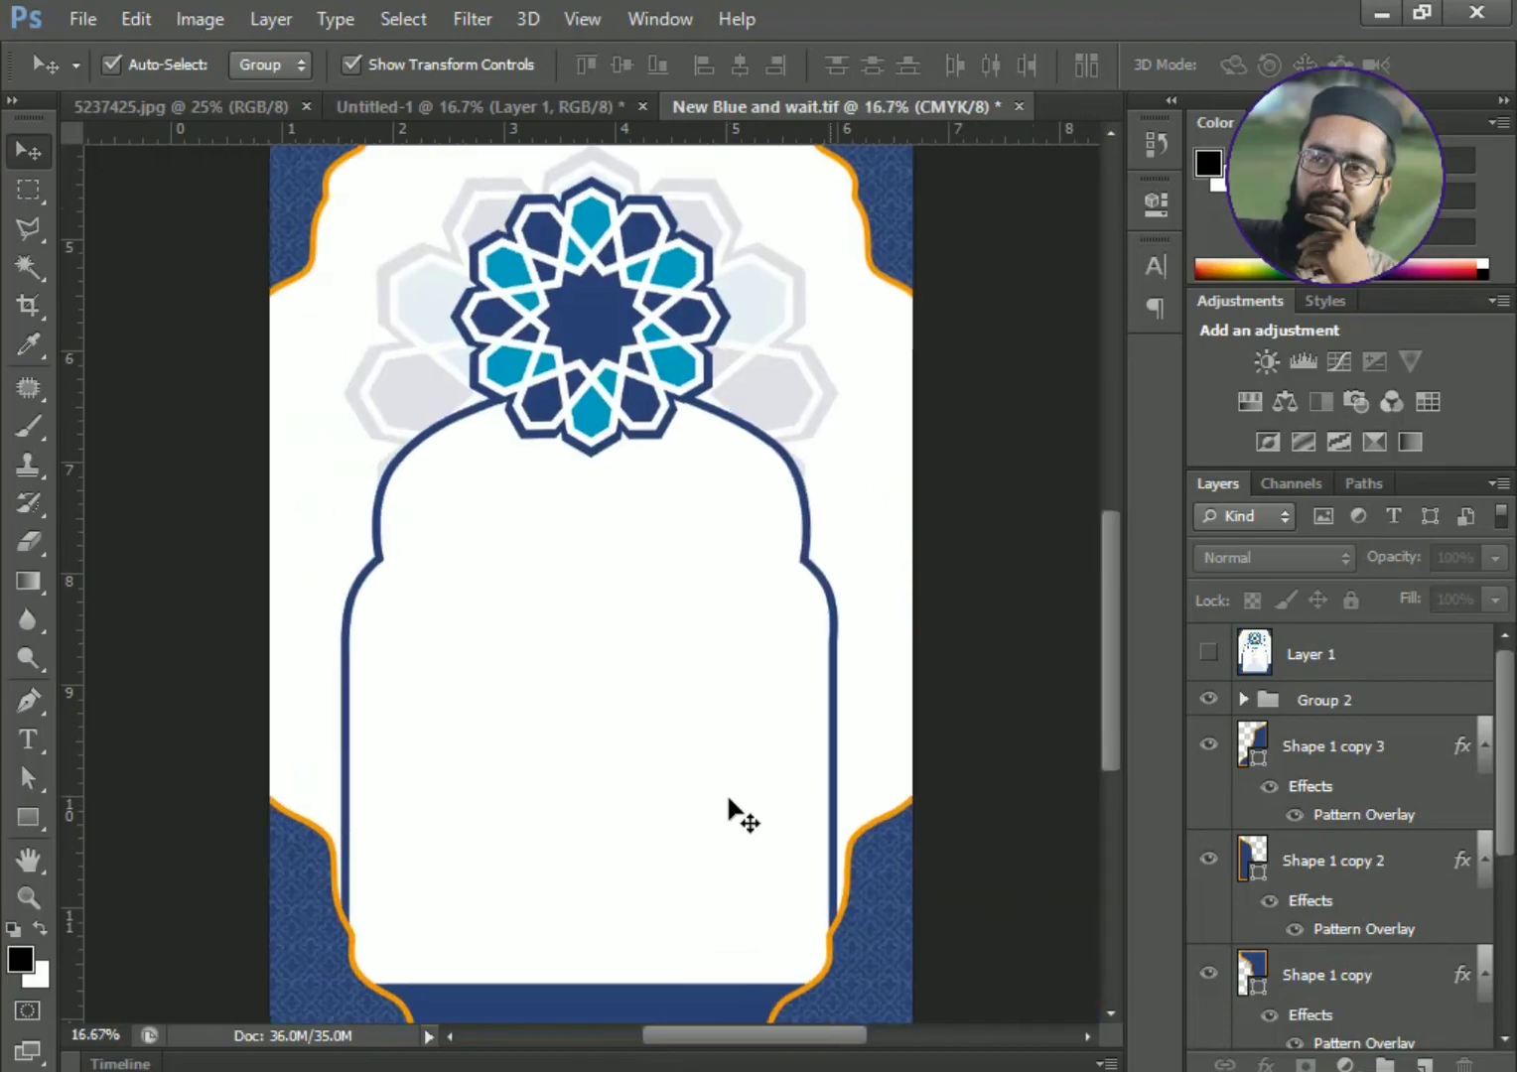